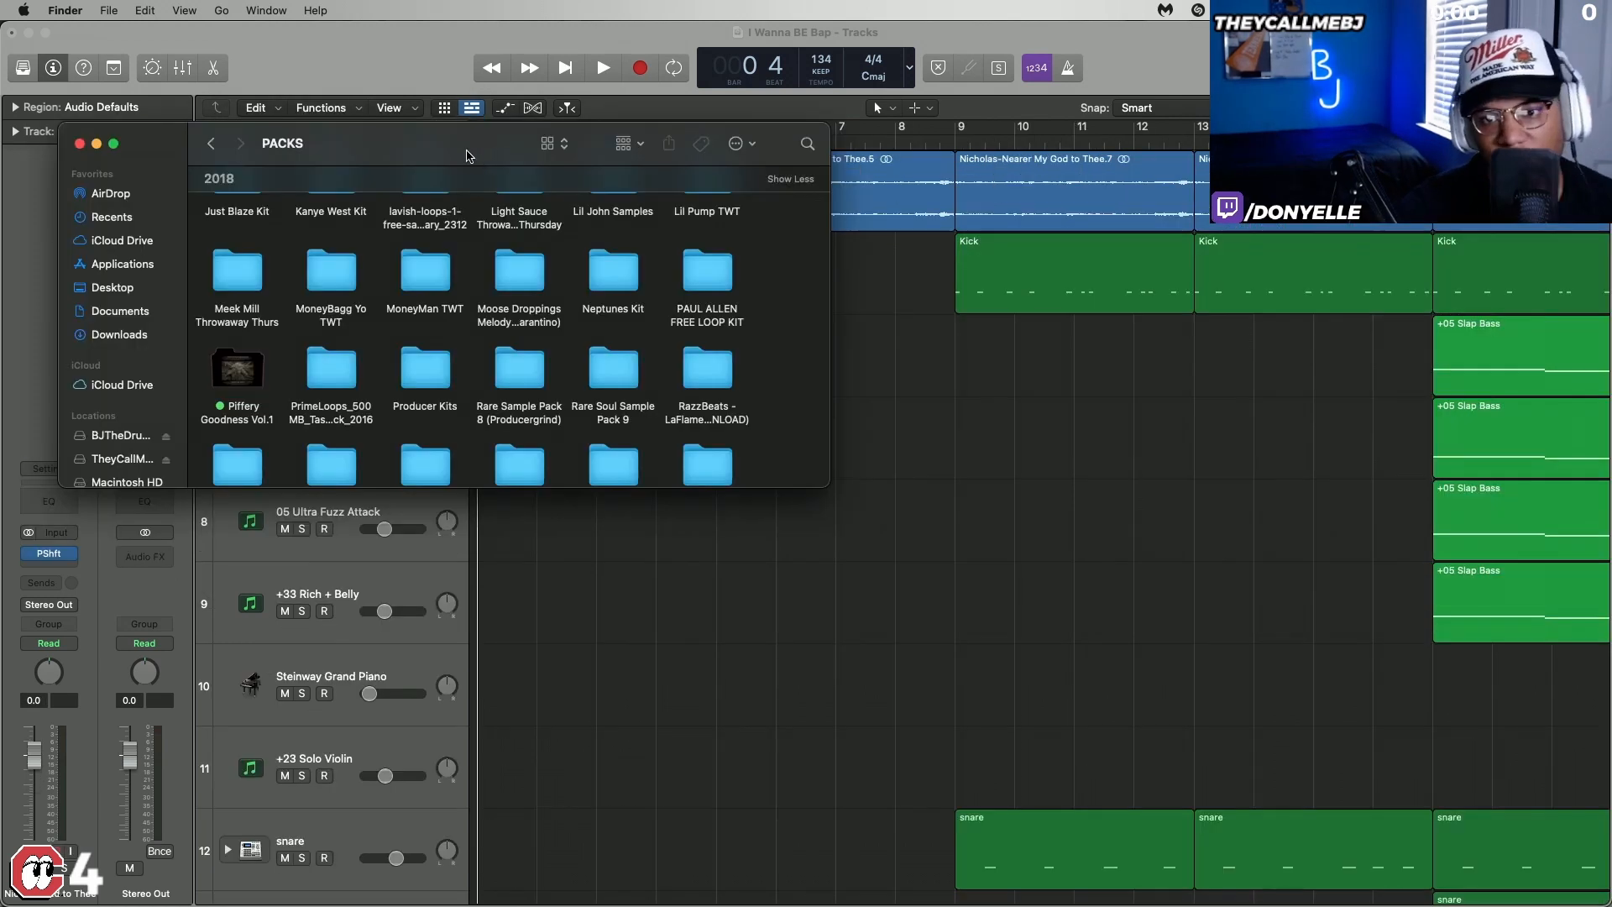
# Step: Open the Rare Soul Sample Pack 9 folder inside the PACKS folder
pyautogui.moveTo(445, 157); pyautogui.dragTo(523, 261)
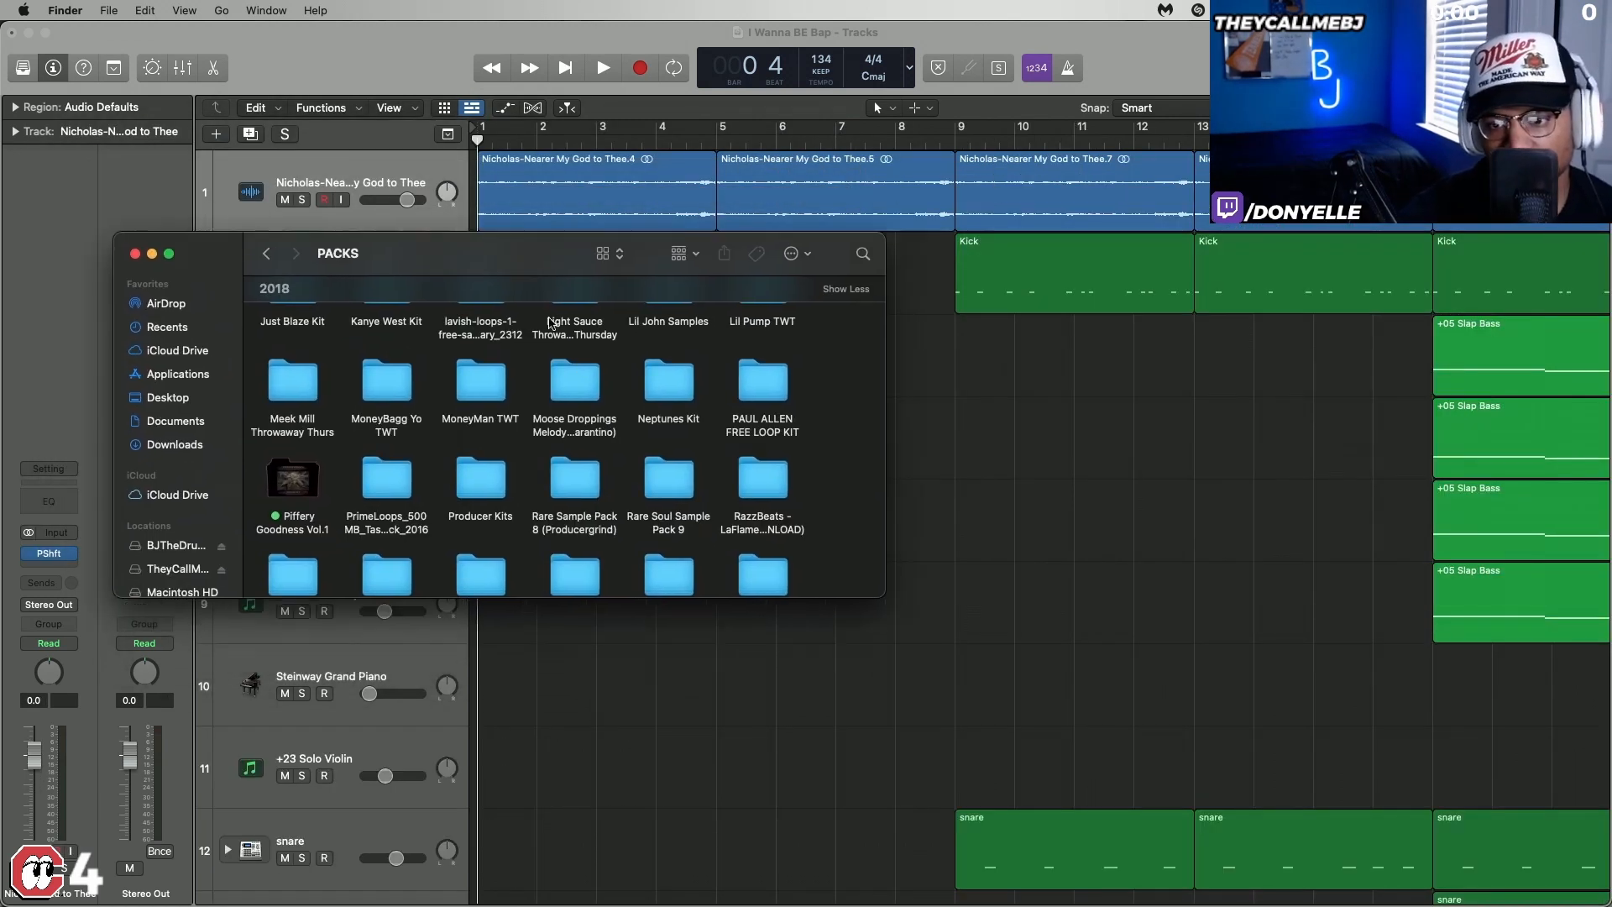
pyautogui.scroll(-1, 645, 438)
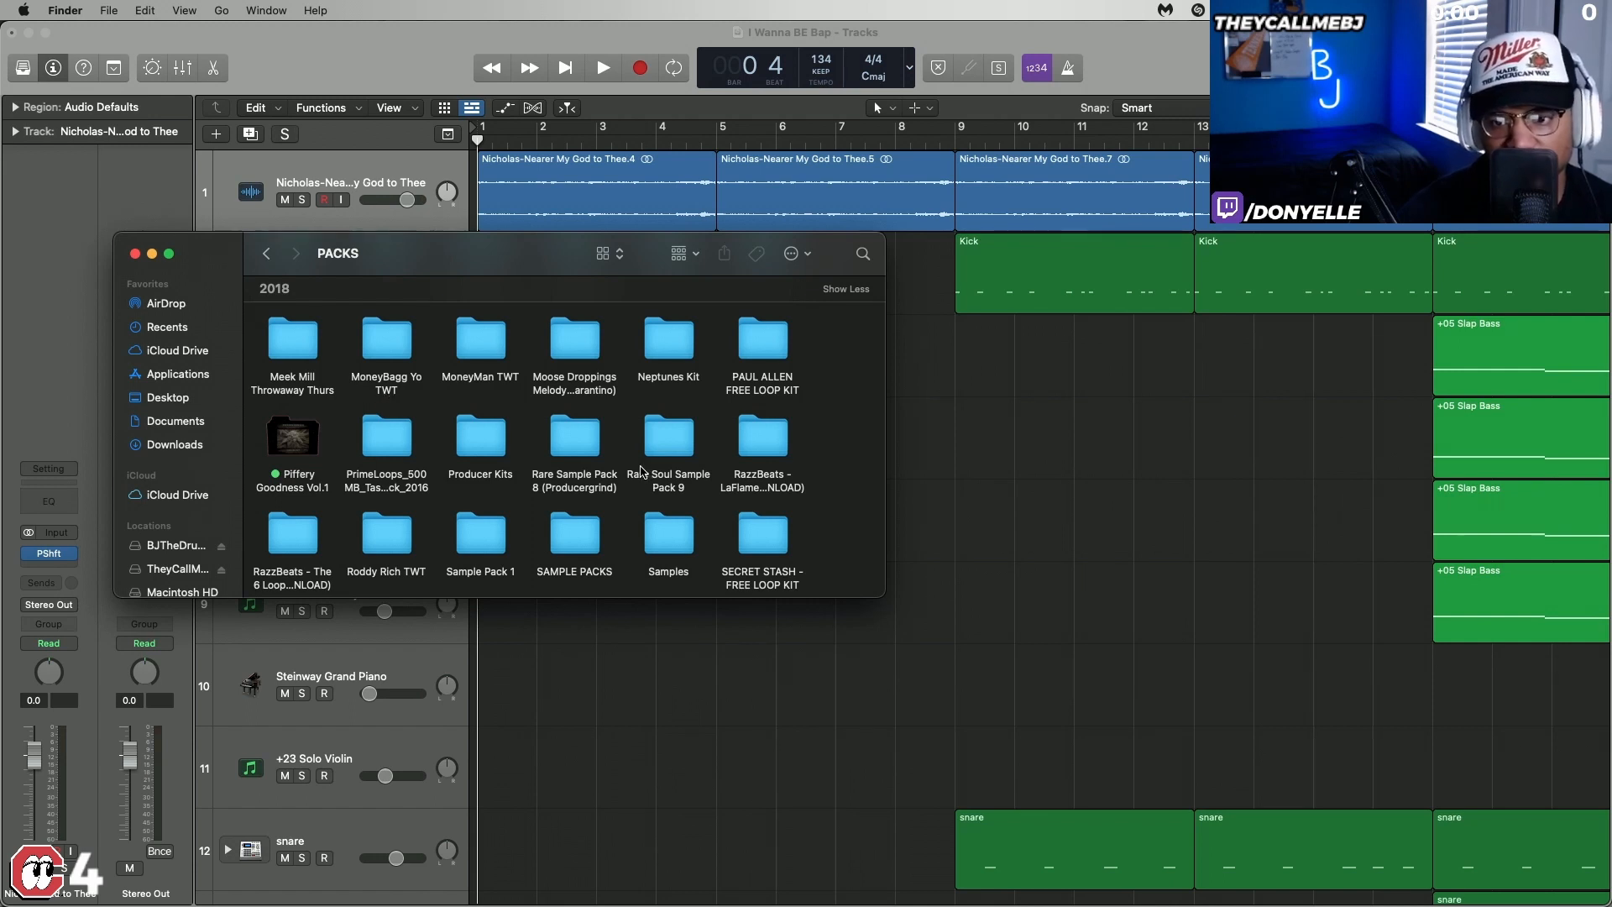
pyautogui.doubleClick(672, 436)
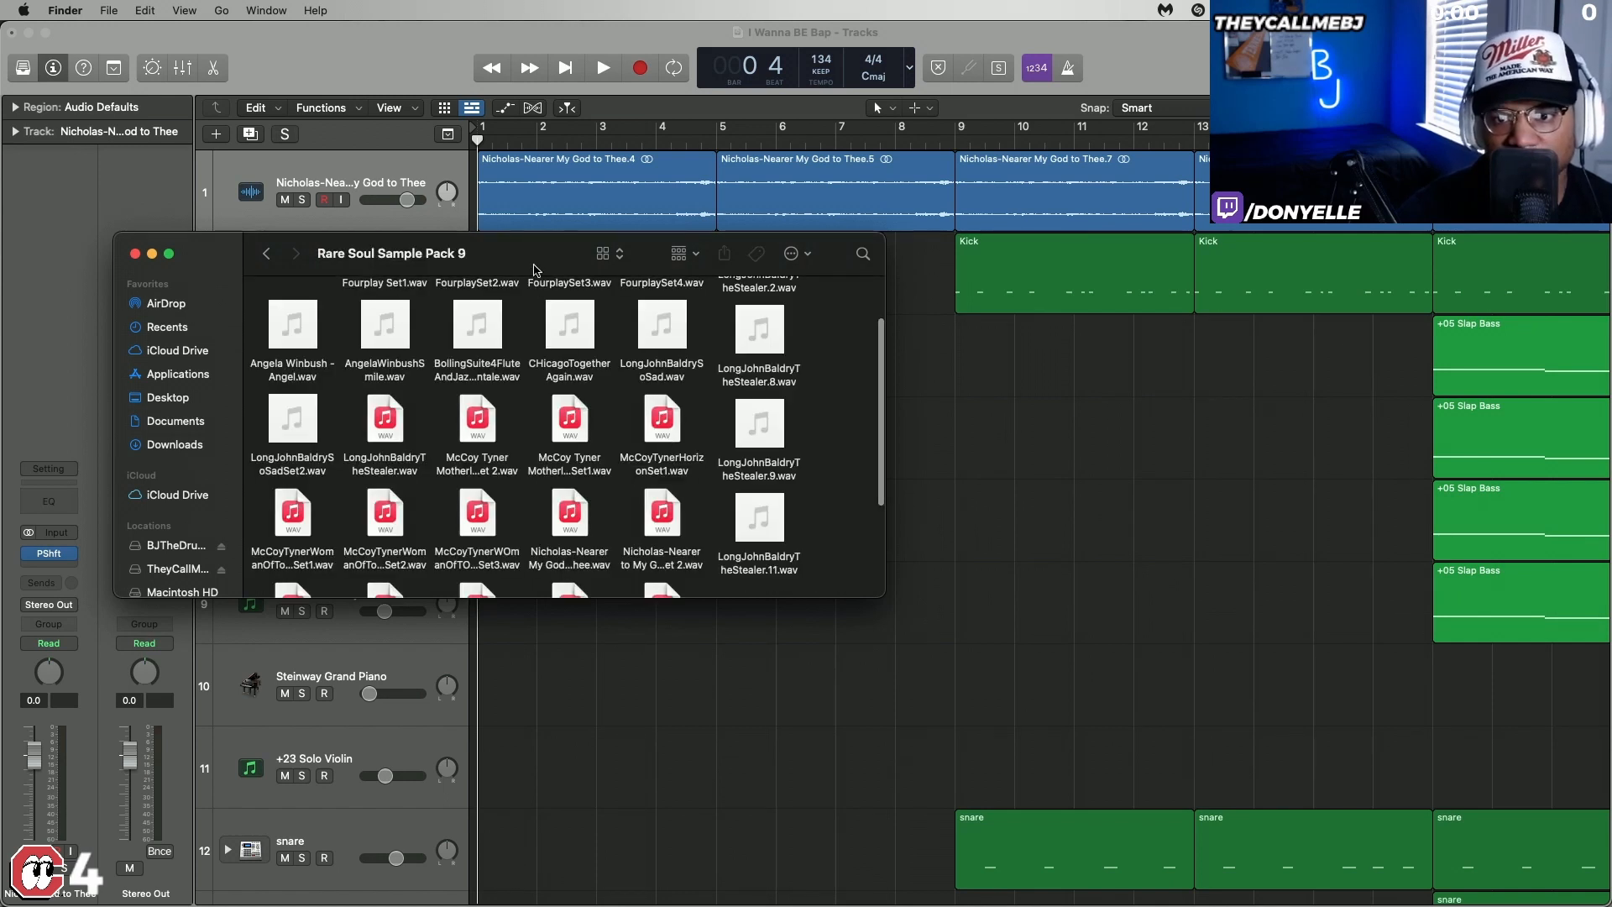
pyautogui.moveTo(525, 260); pyautogui.dragTo(507, 227)
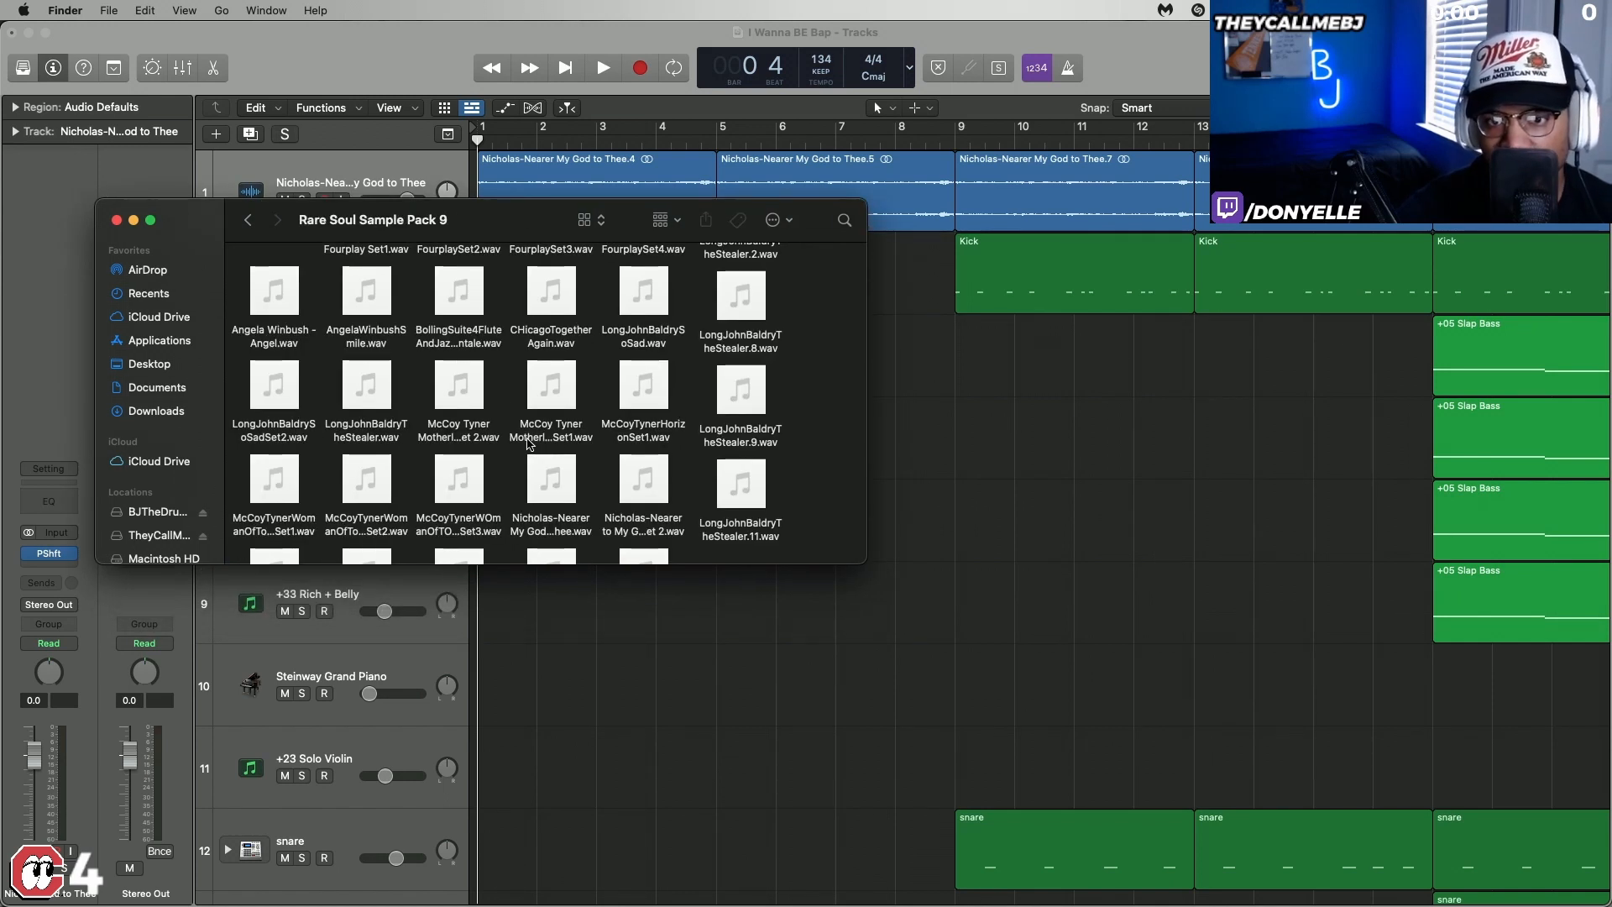
# Step: Preview the Nicholas-Nearer My God to Thee WAV sample in the folder and stop it again
pyautogui.scroll(-3, 527, 437)
pyautogui.scroll(-1, 525, 436)
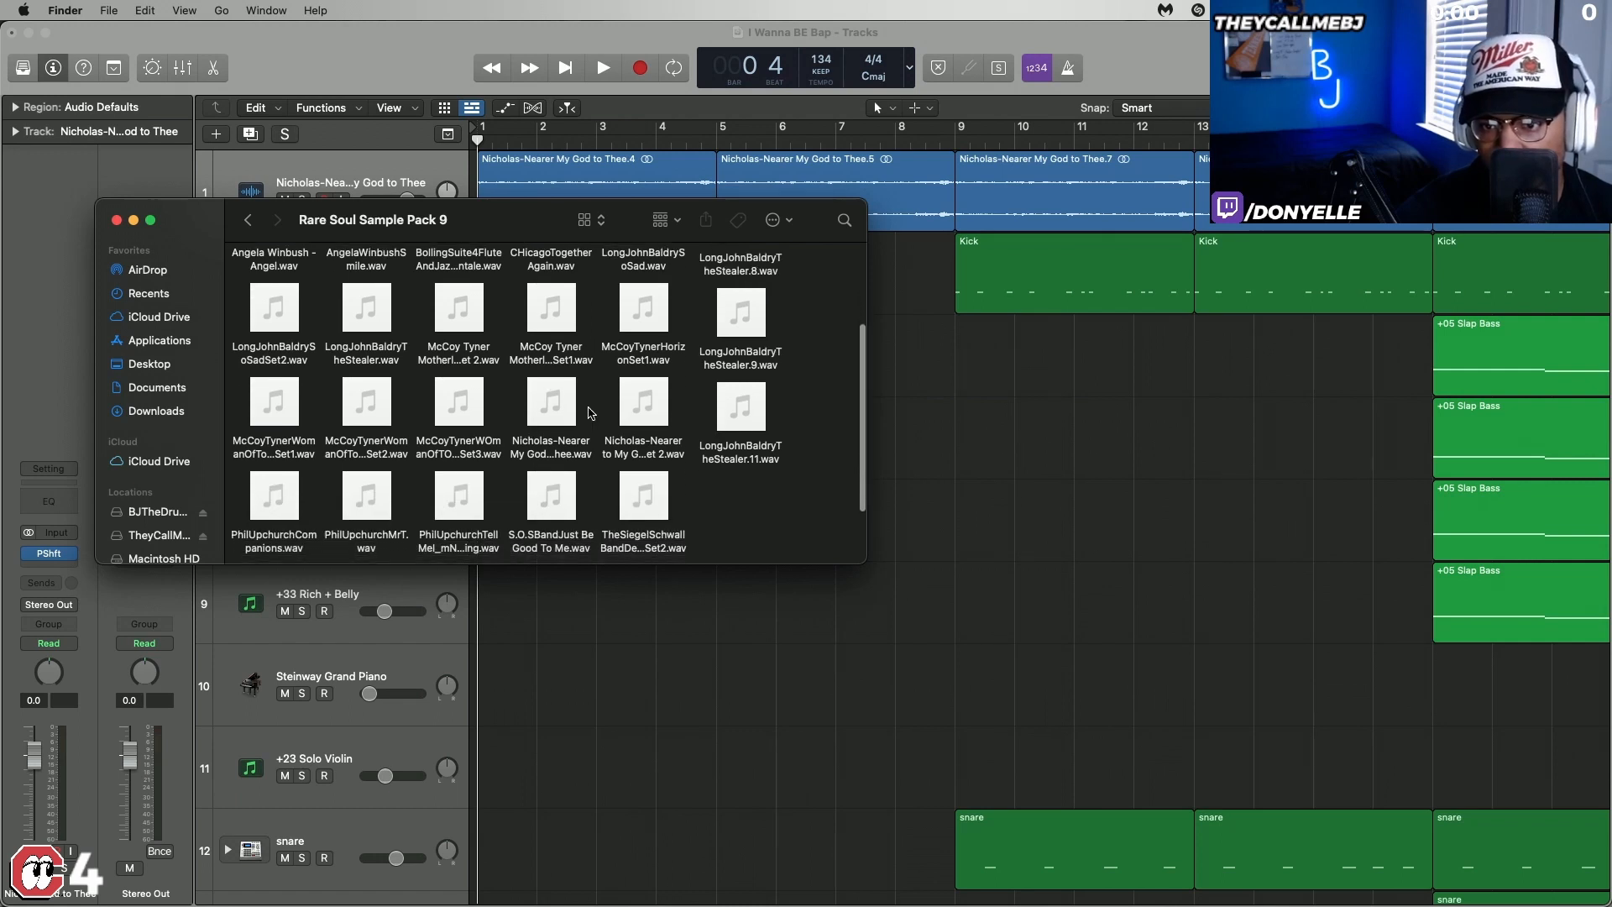
pyautogui.moveTo(504, 220)
pyautogui.mouseDown()
pyautogui.moveTo(574, 281)
pyautogui.moveTo(514, 237)
pyautogui.mouseUp()
pyautogui.moveTo(568, 418)
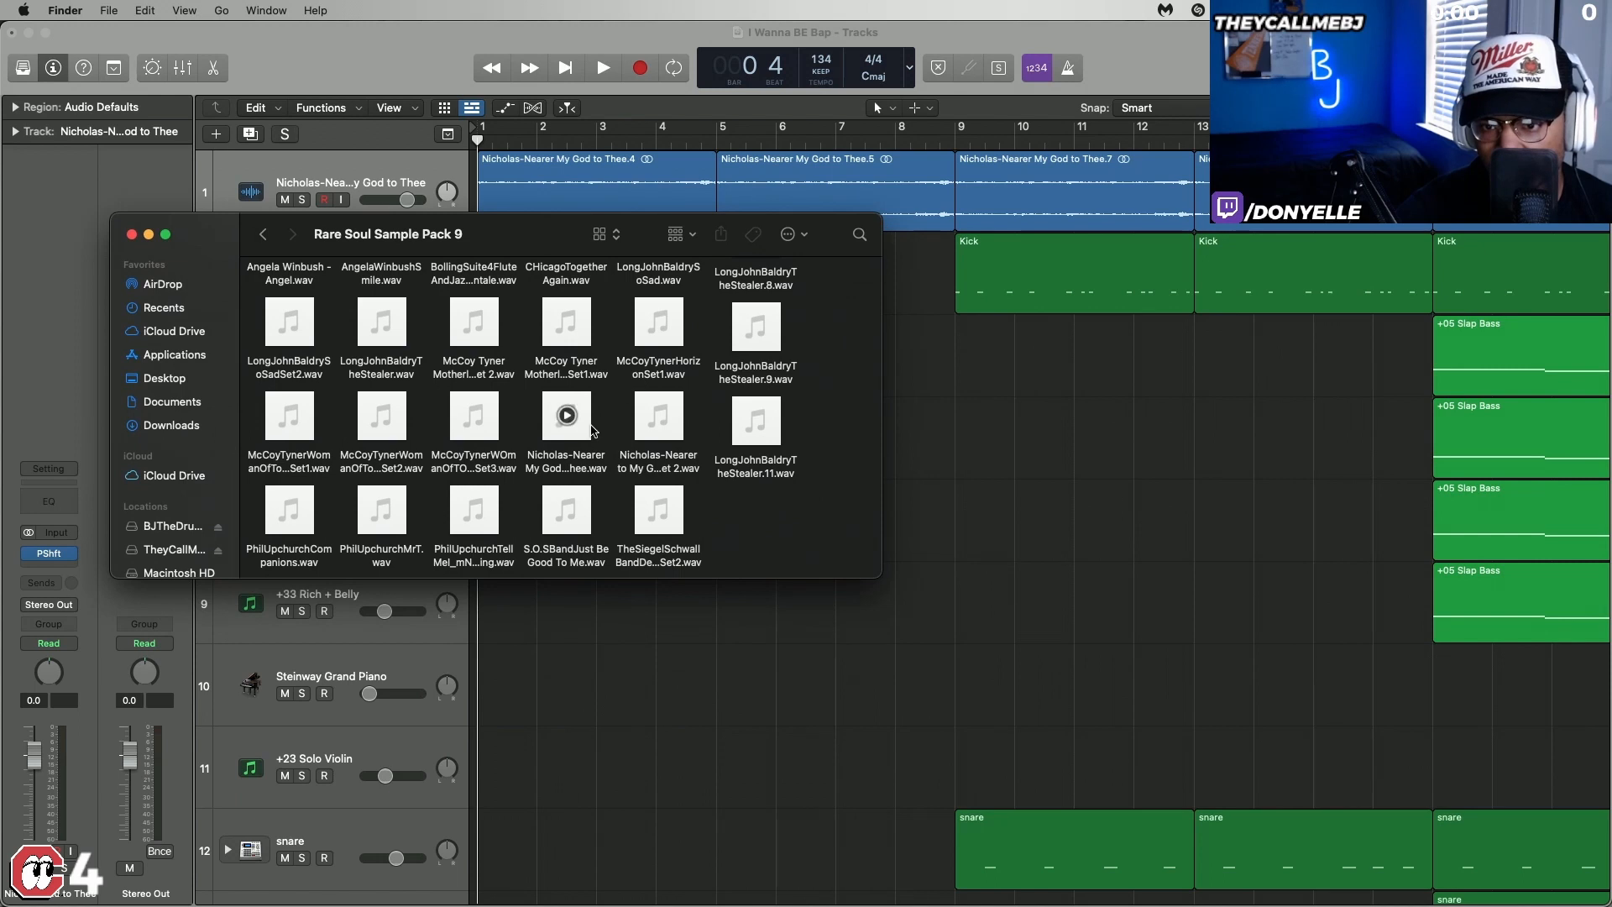
pyautogui.click(609, 481)
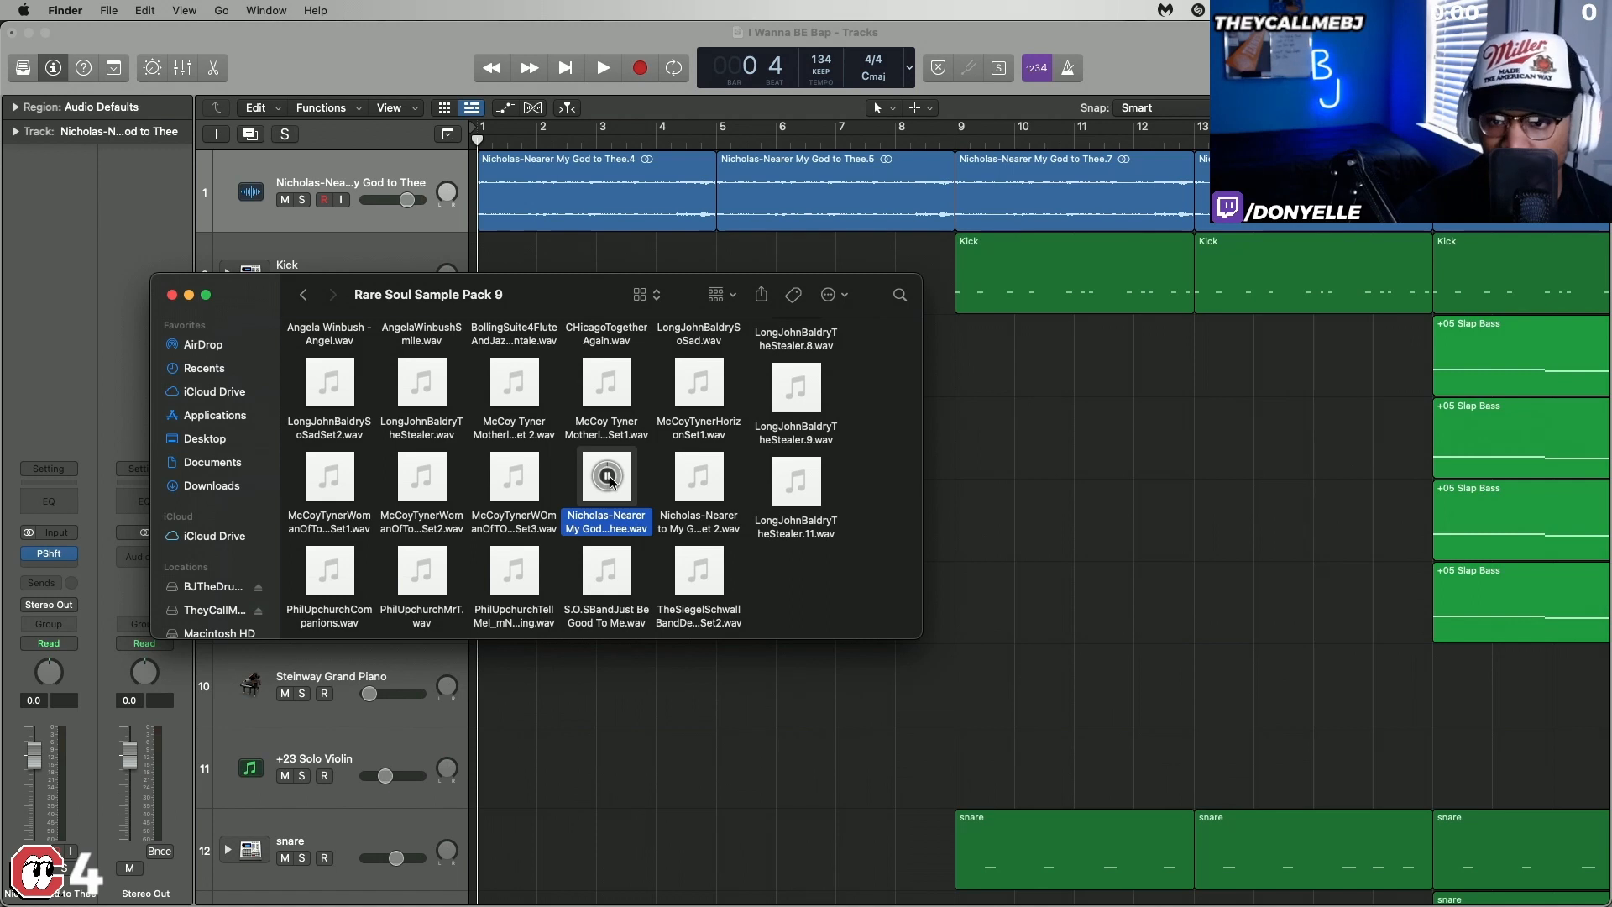
pyautogui.click(611, 482)
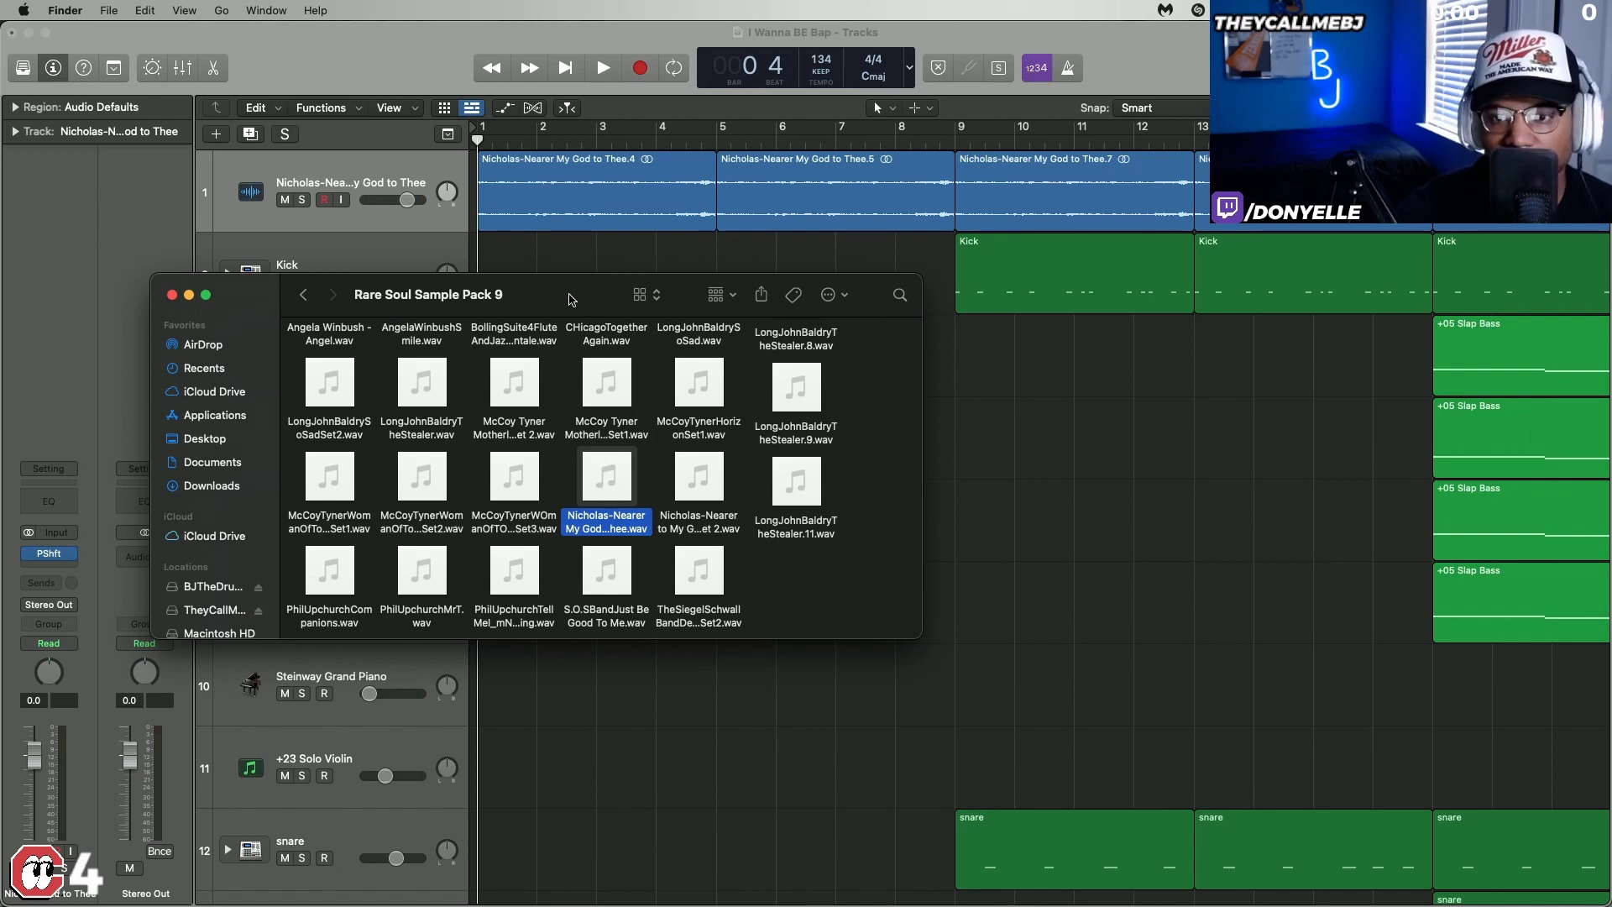
pyautogui.moveTo(572, 299); pyautogui.dragTo(597, 307)
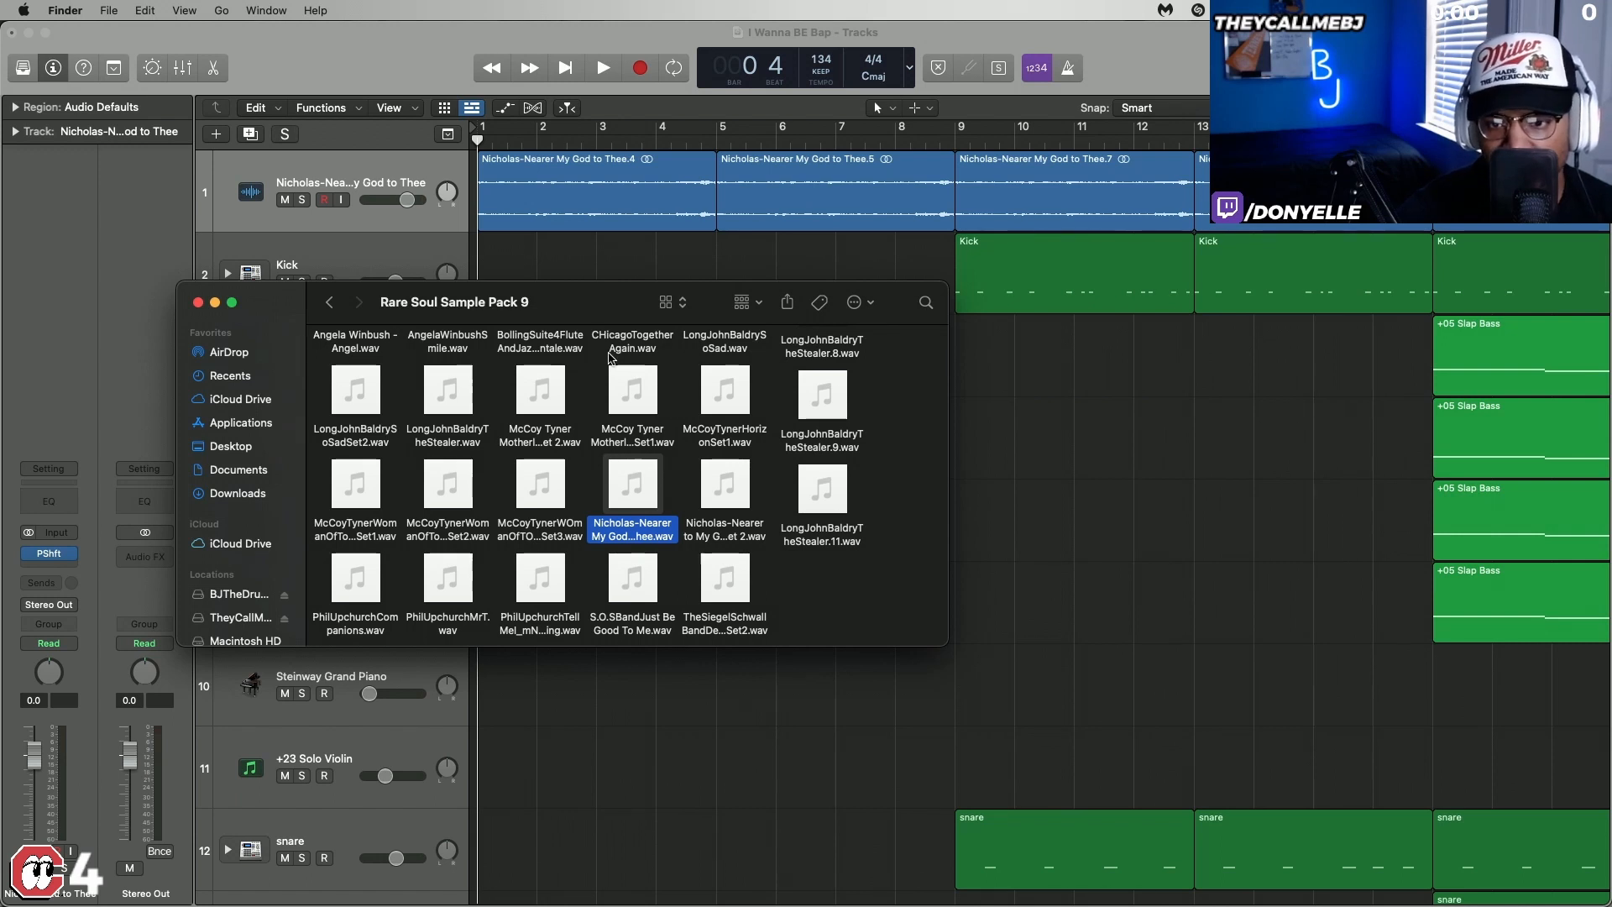
pyautogui.moveTo(436, 417)
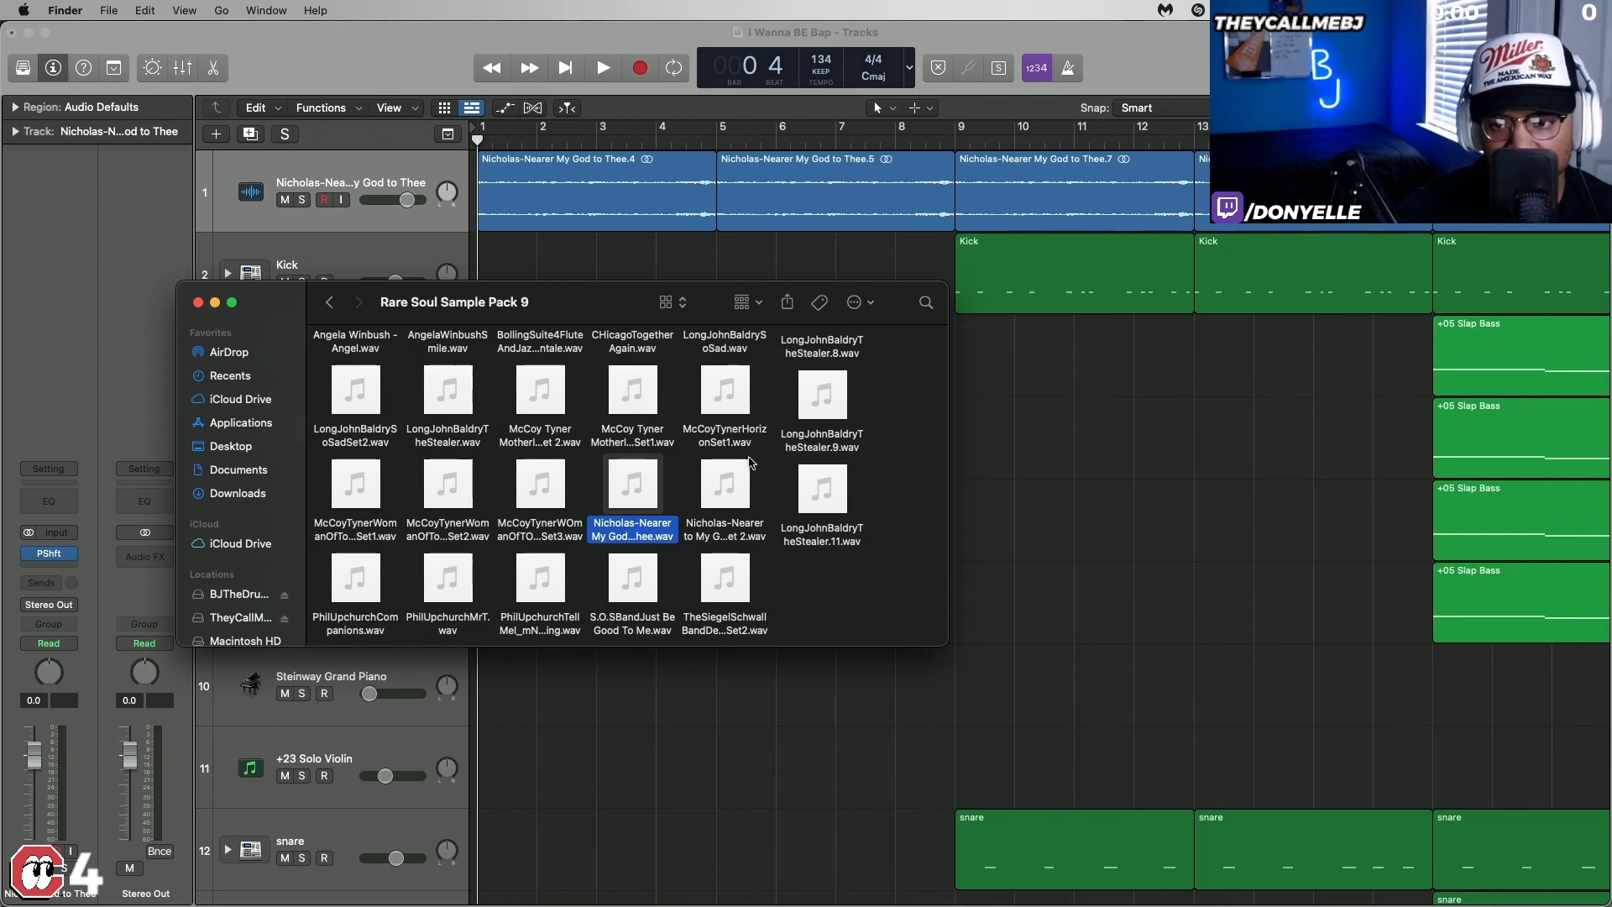
pyautogui.moveTo(727, 487)
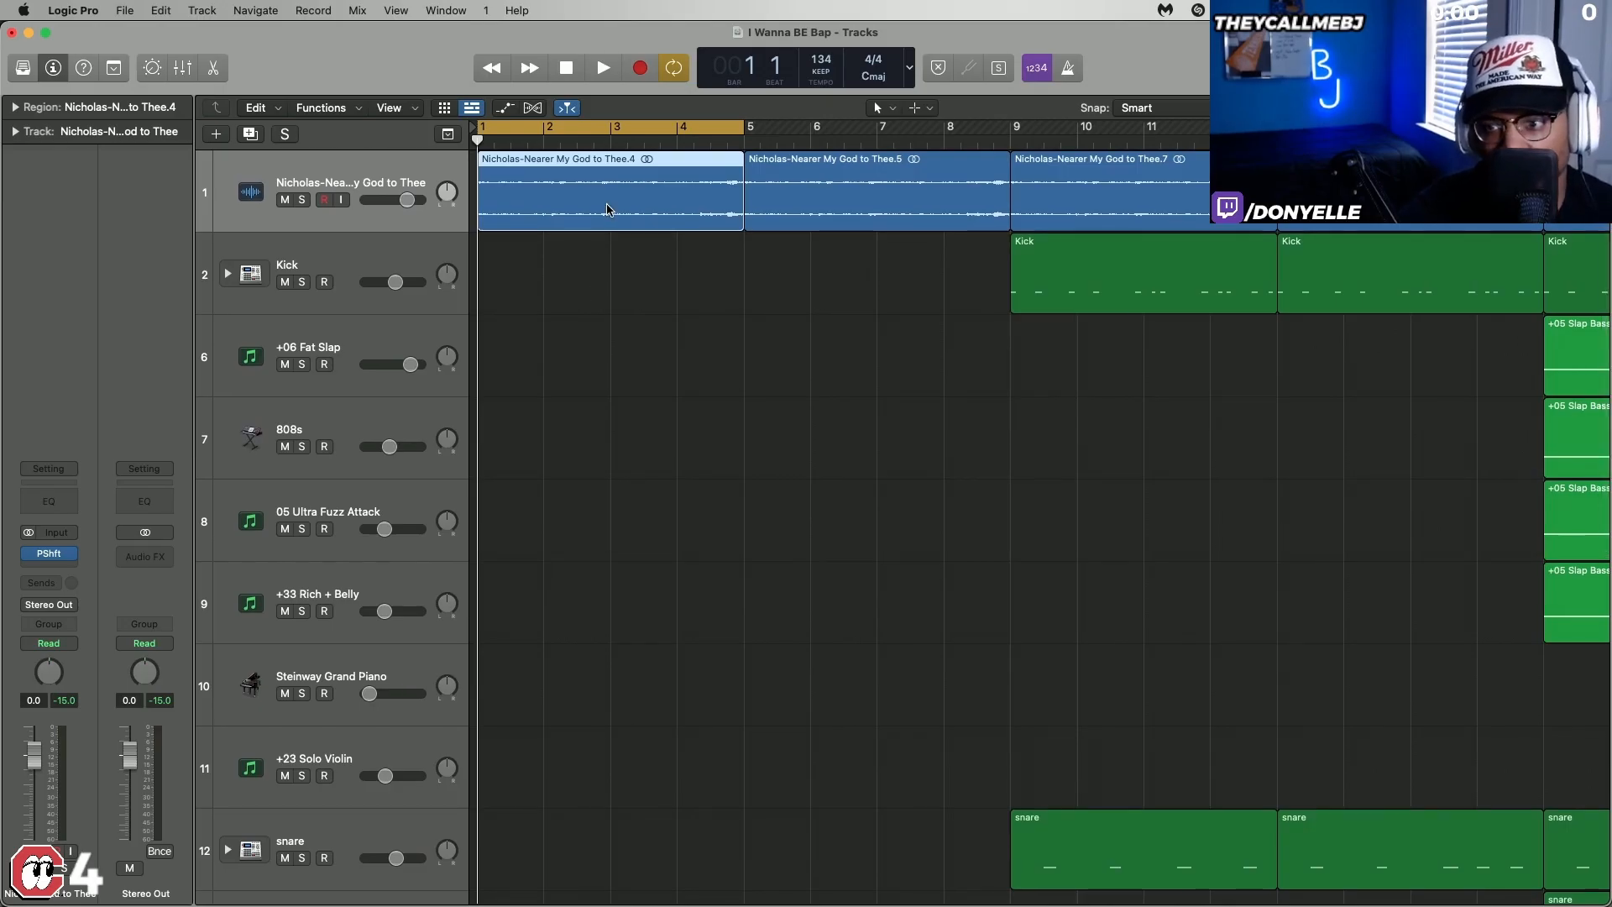
# Step: Open the Pitch Shifter on the Nicholas-Nearer My God to Thee track, play the looped first region with it, and close the plug-in
pyautogui.scroll(-10, 747, 231)
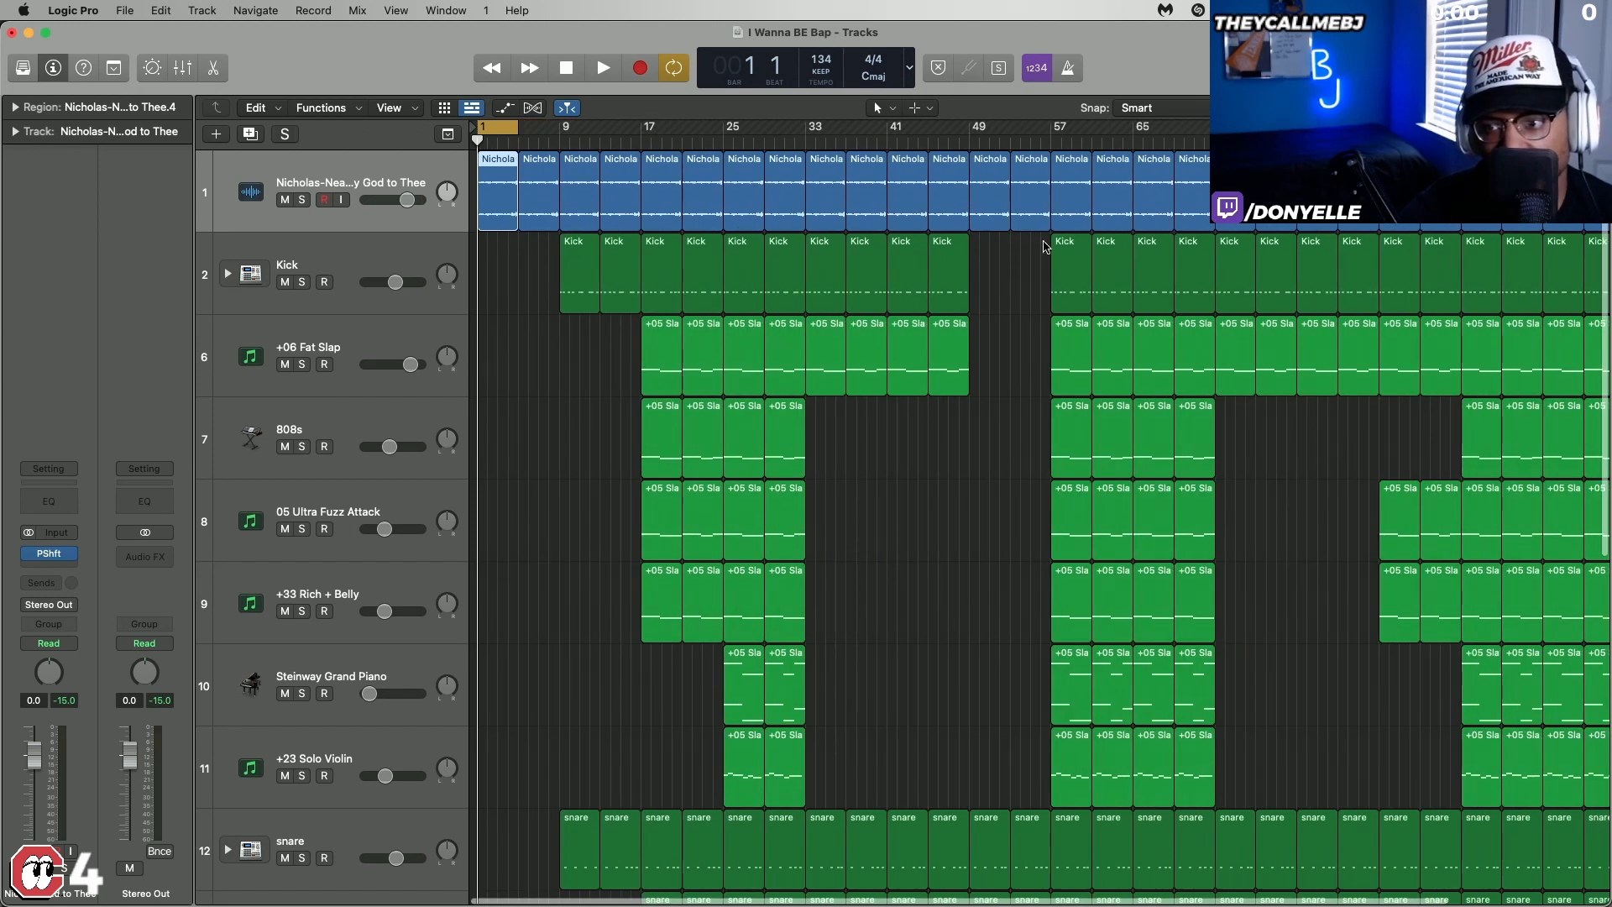
pyautogui.scroll(-3, 1044, 246)
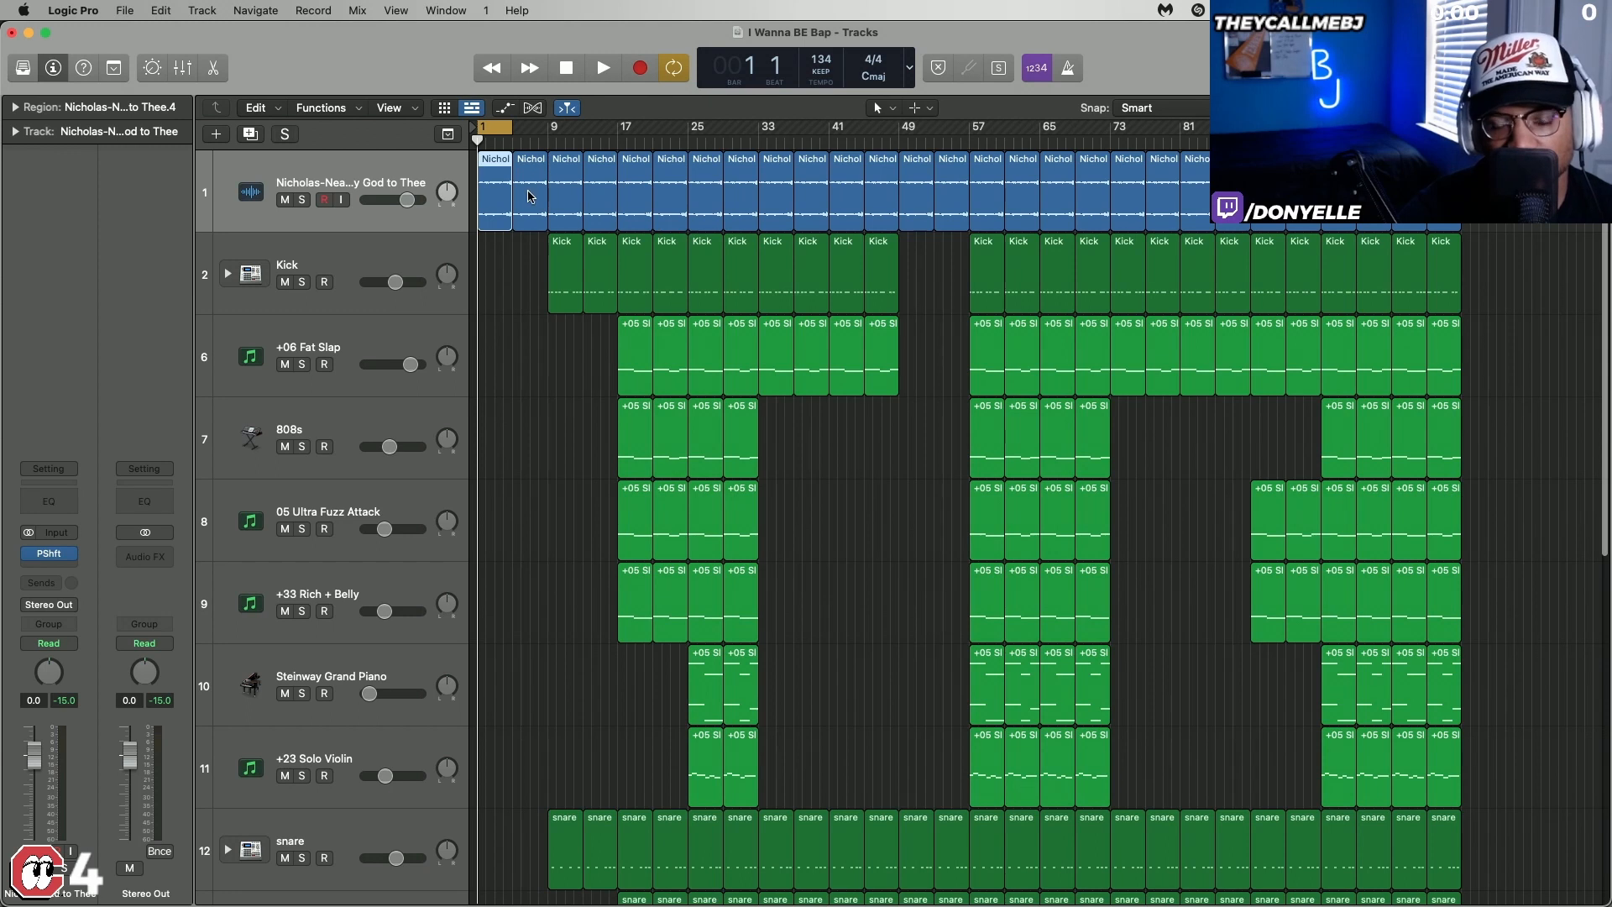
pyautogui.scroll(2, 529, 194)
pyautogui.scroll(5, 530, 194)
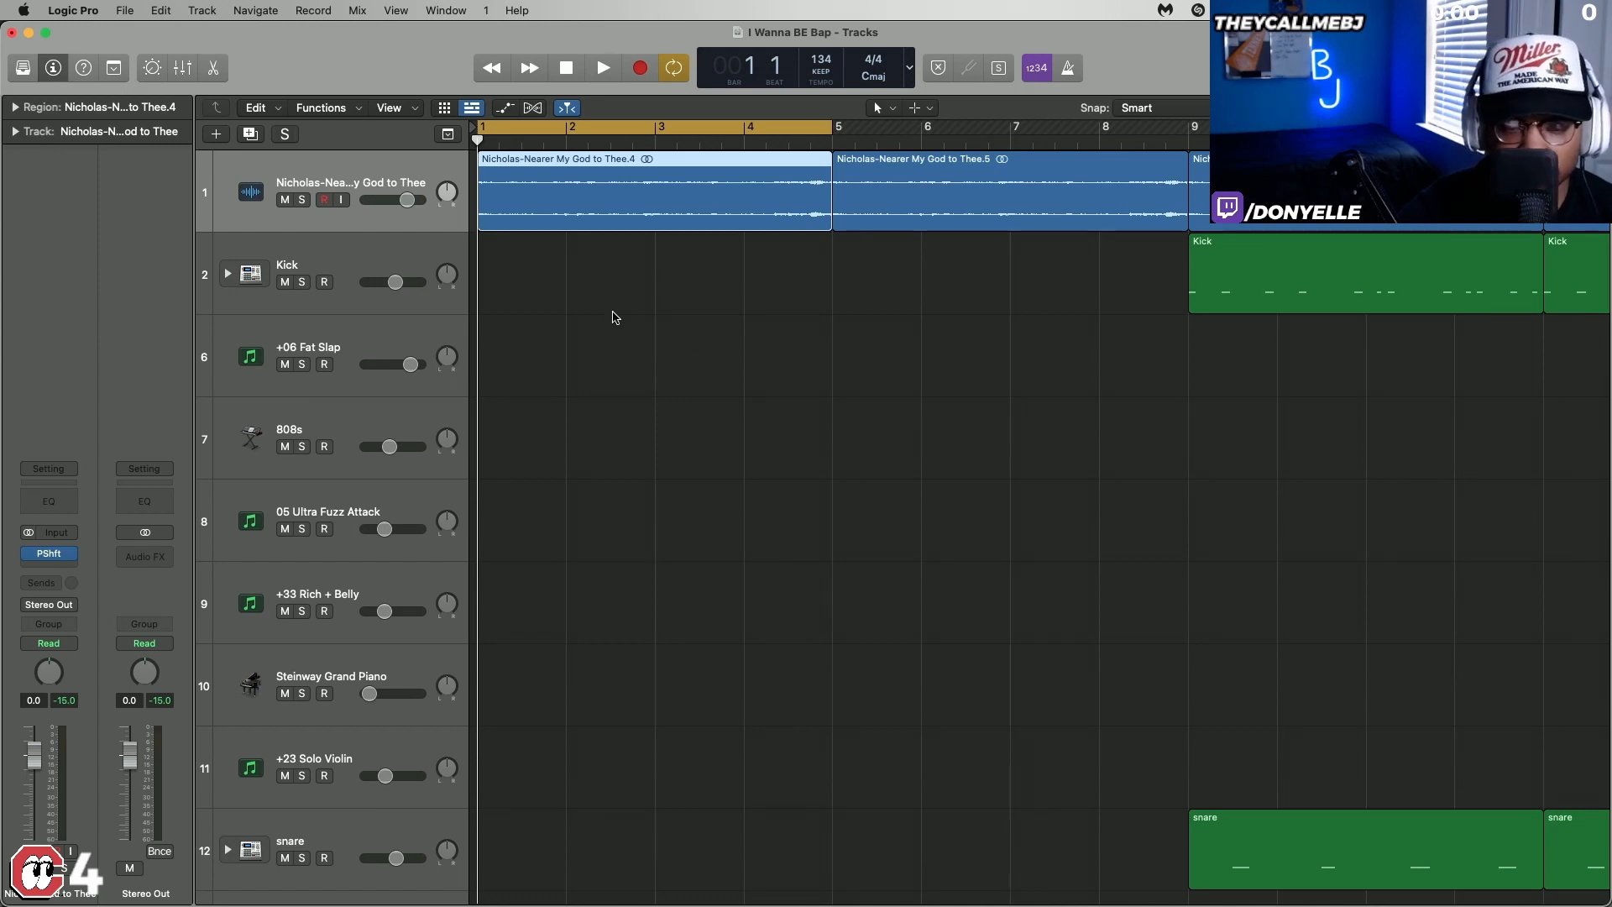
pyautogui.click(67, 552)
pyautogui.moveTo(842, 260); pyautogui.dragTo(845, 352)
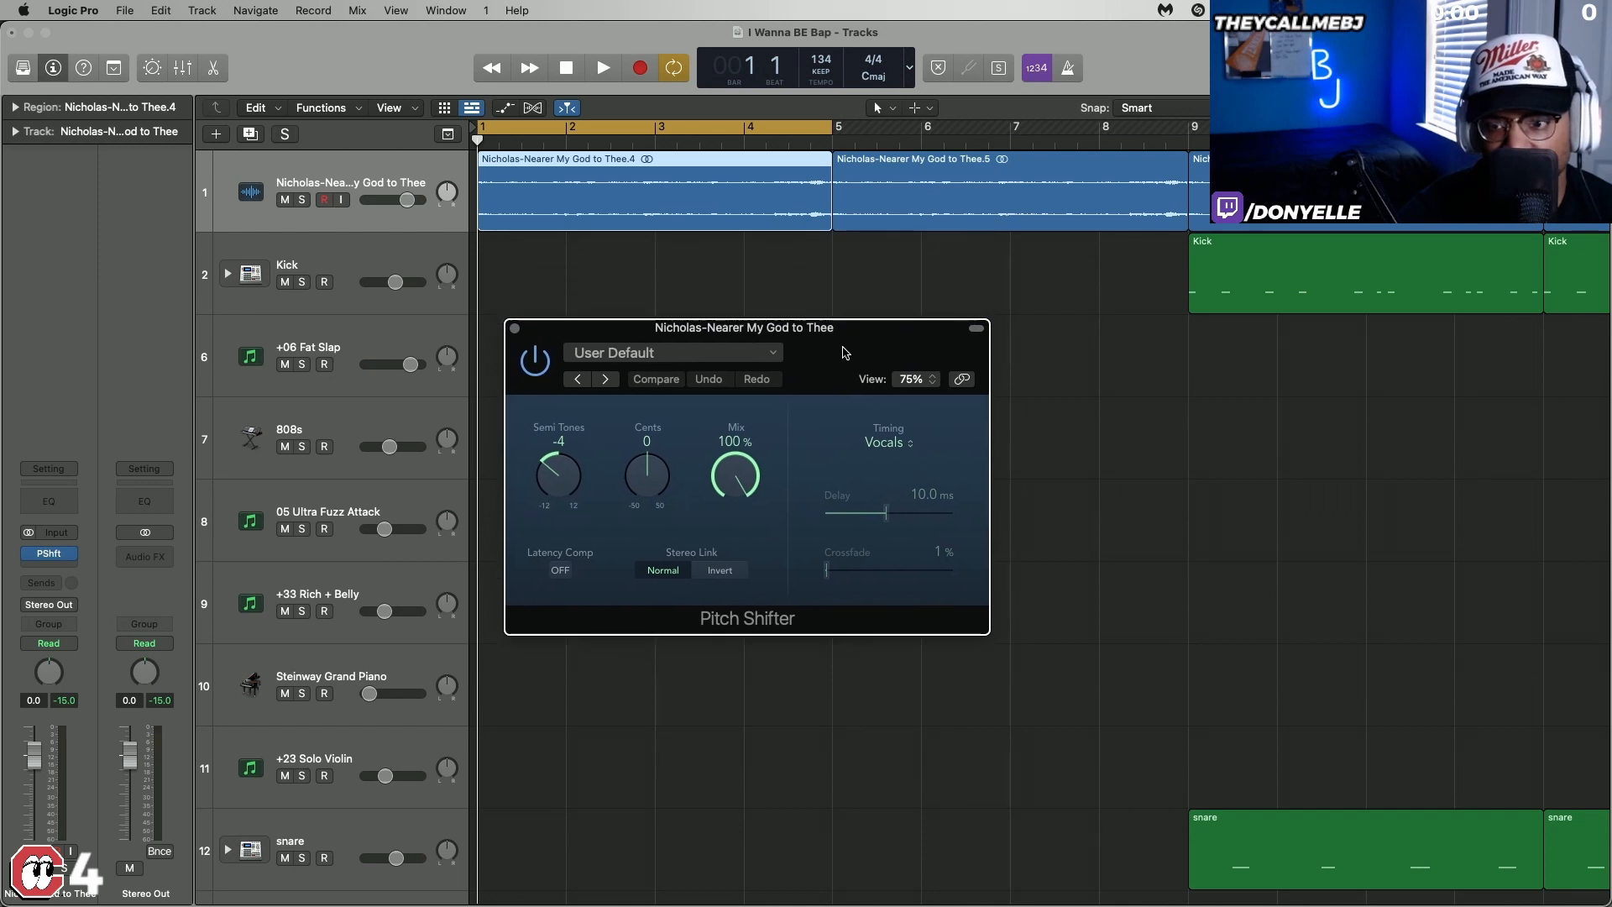
pyautogui.press('space')
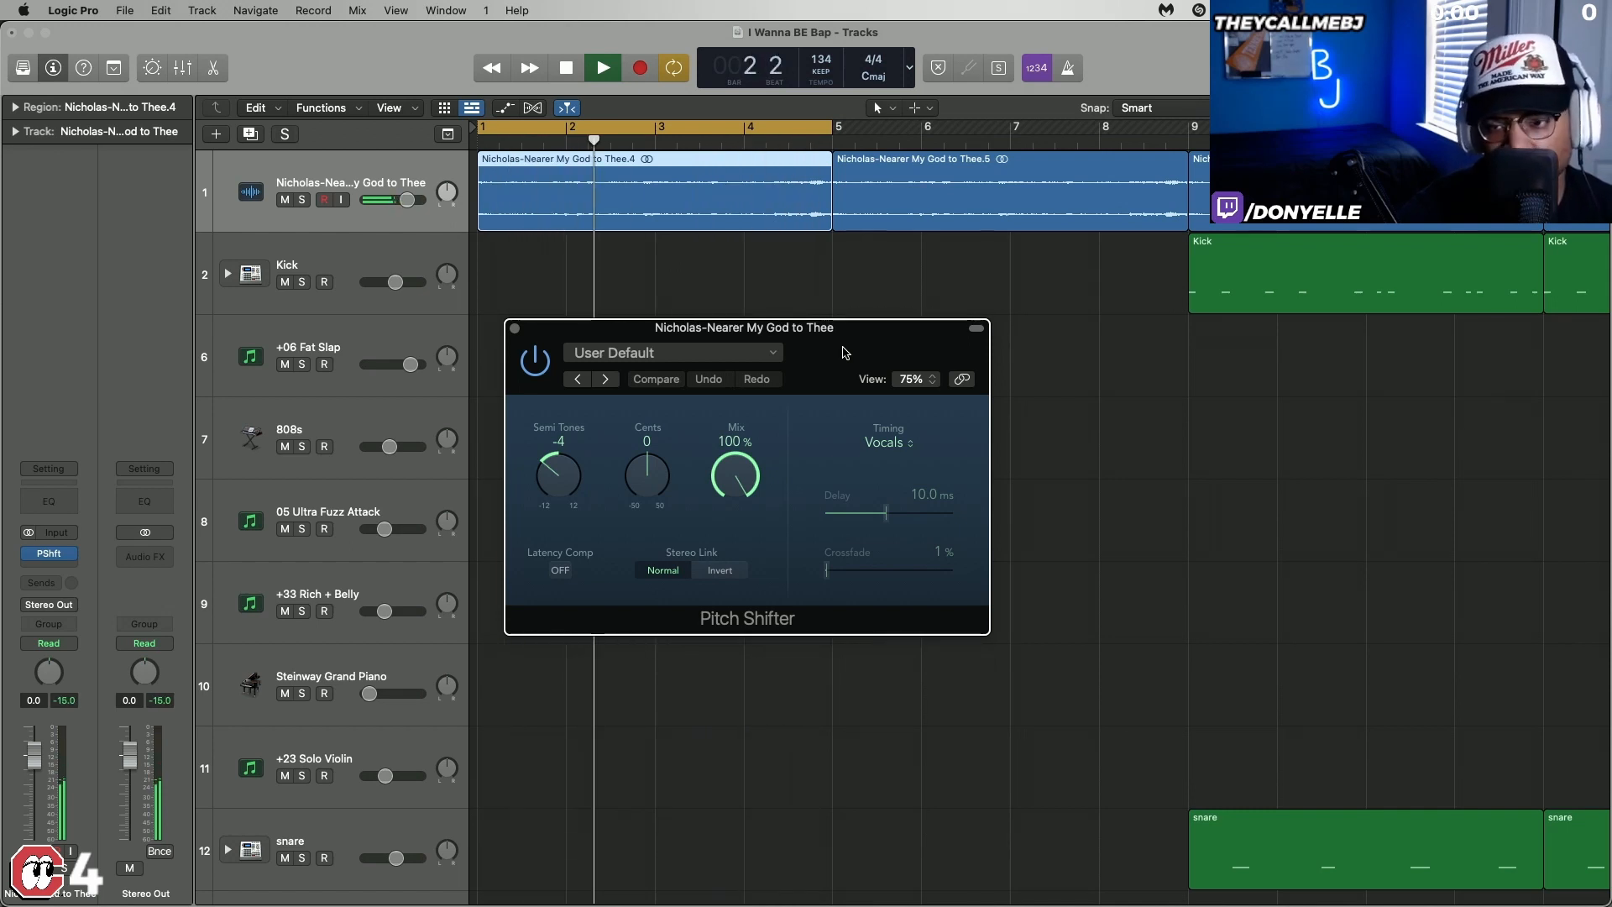
pyautogui.press('space')
pyautogui.moveTo(844, 353); pyautogui.dragTo(816, 353)
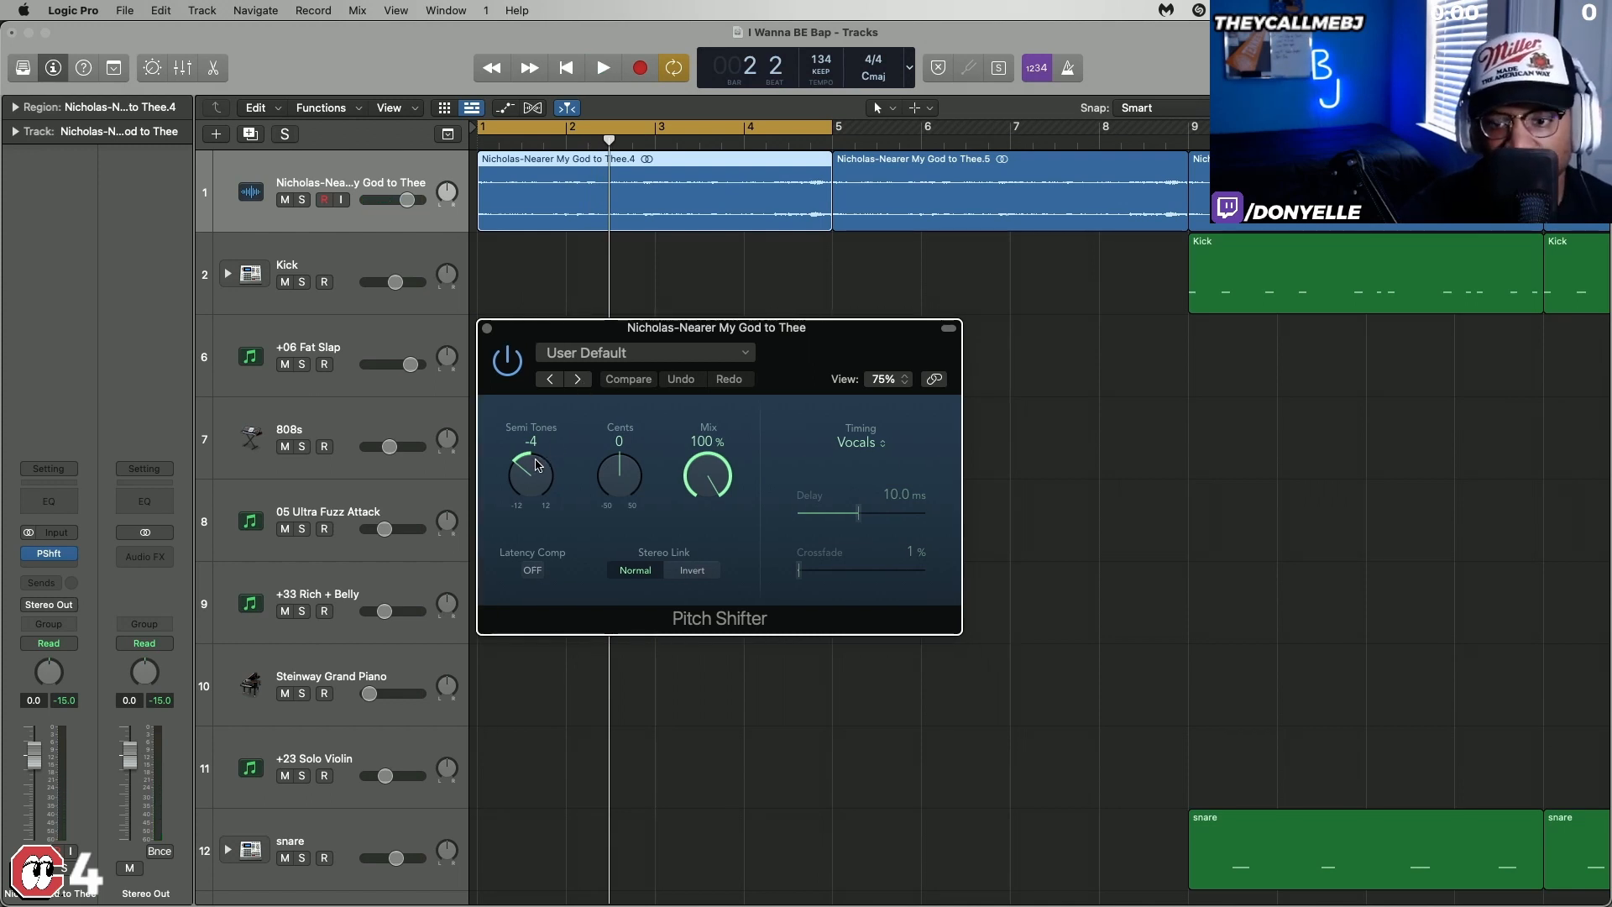
pyautogui.click(488, 329)
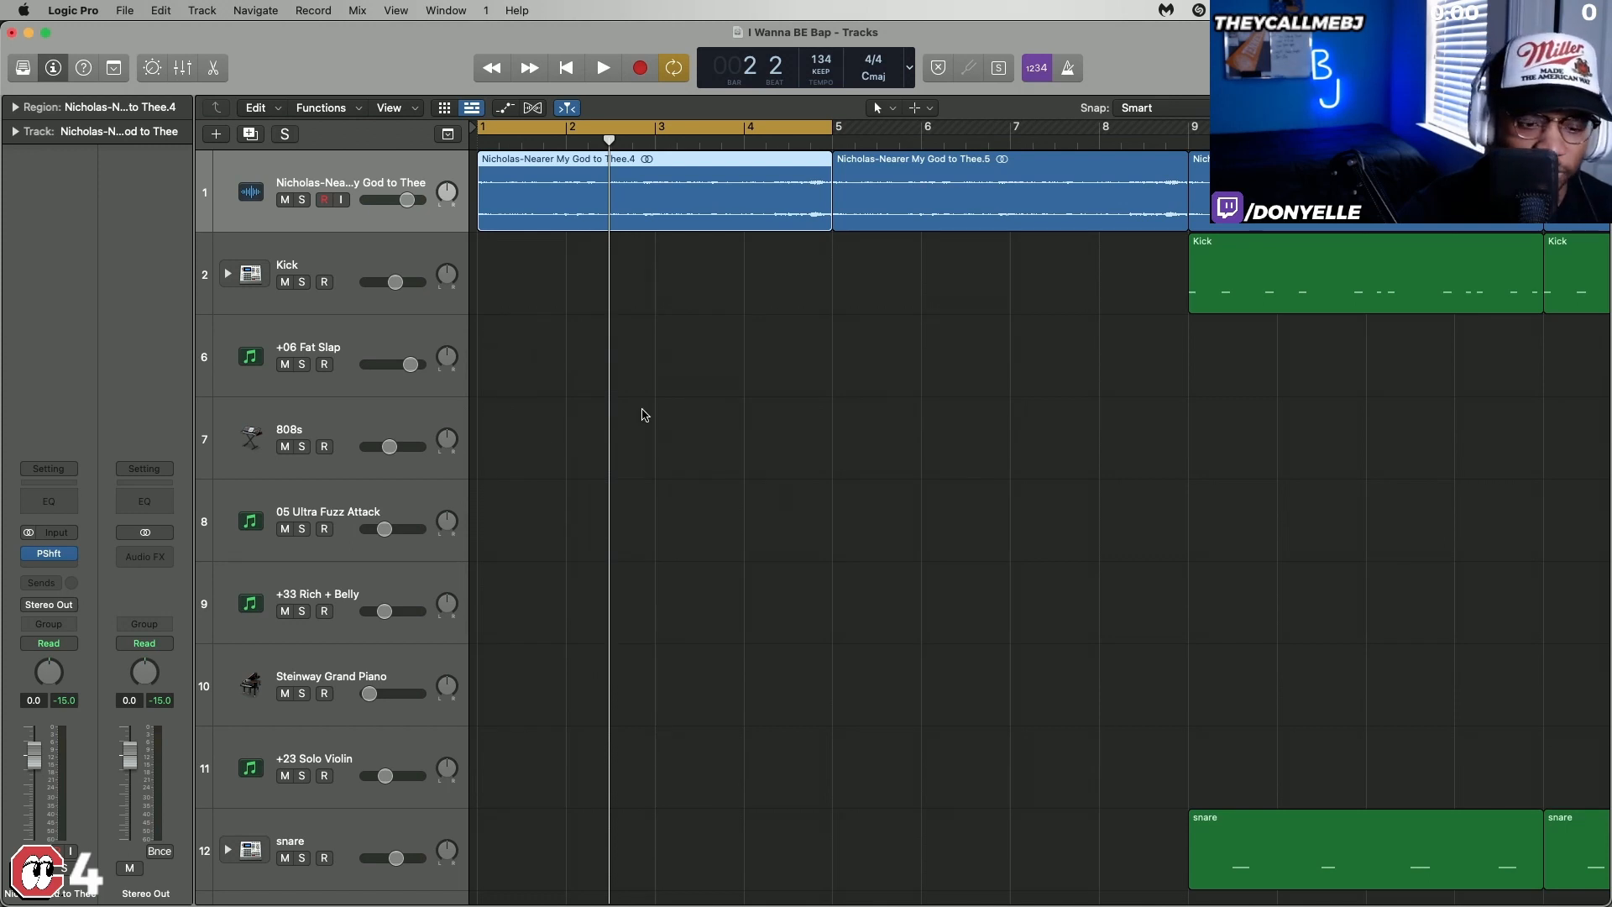
# Step: Turn off the cycle range over the first region and place the playhead at bar 5
pyautogui.press('super+Left')
pyautogui.press('super+Left')
pyautogui.click(544, 135)
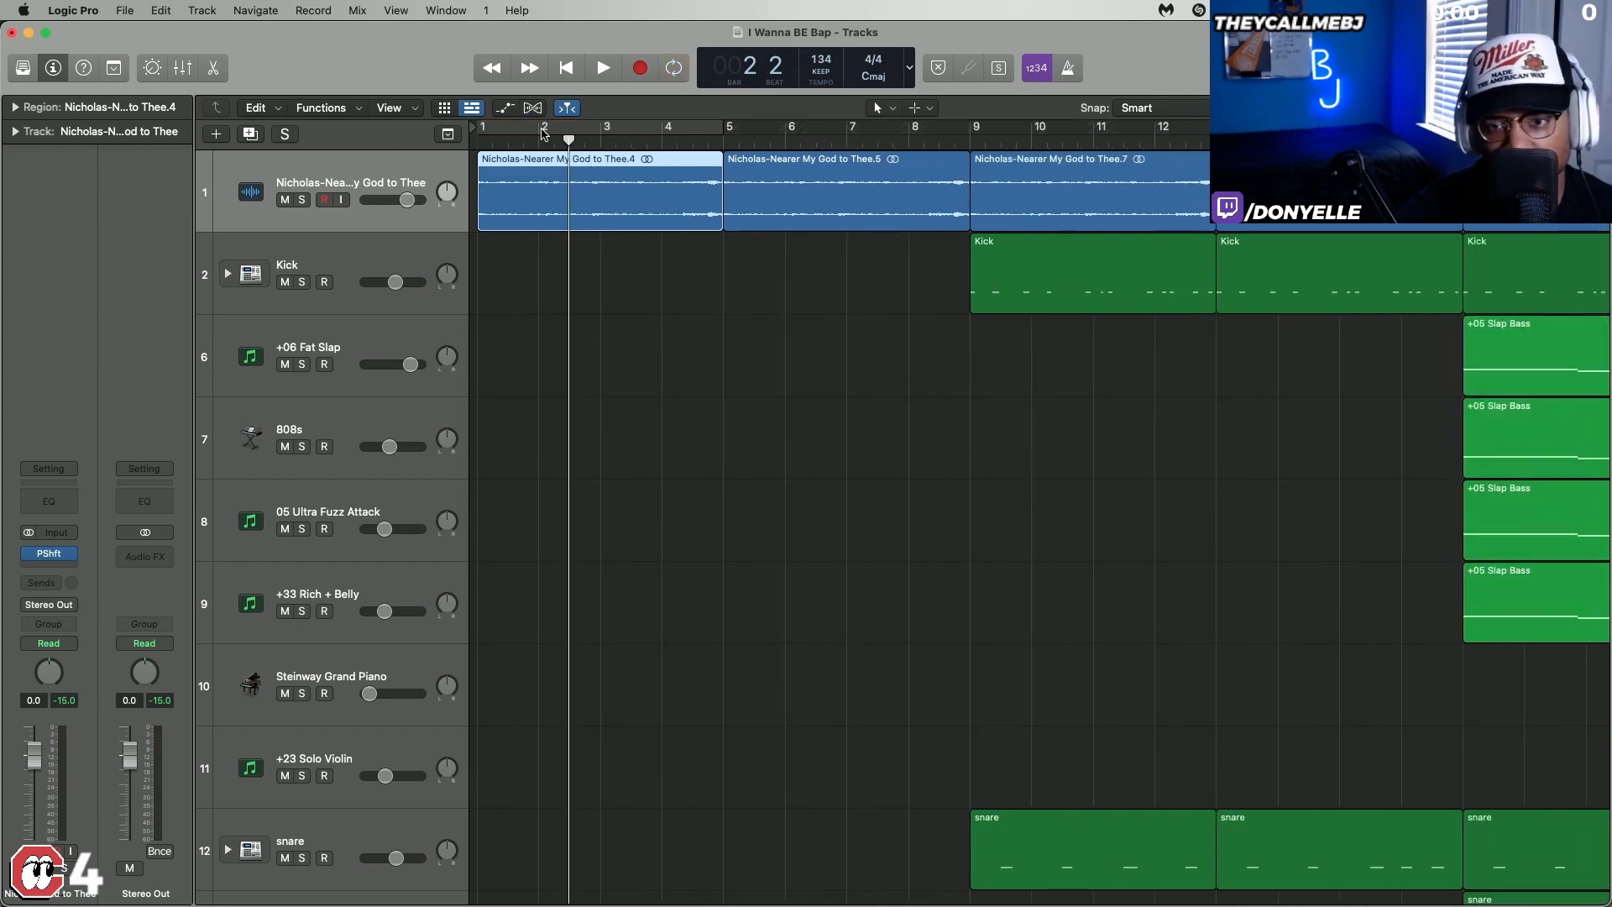
pyautogui.click(718, 145)
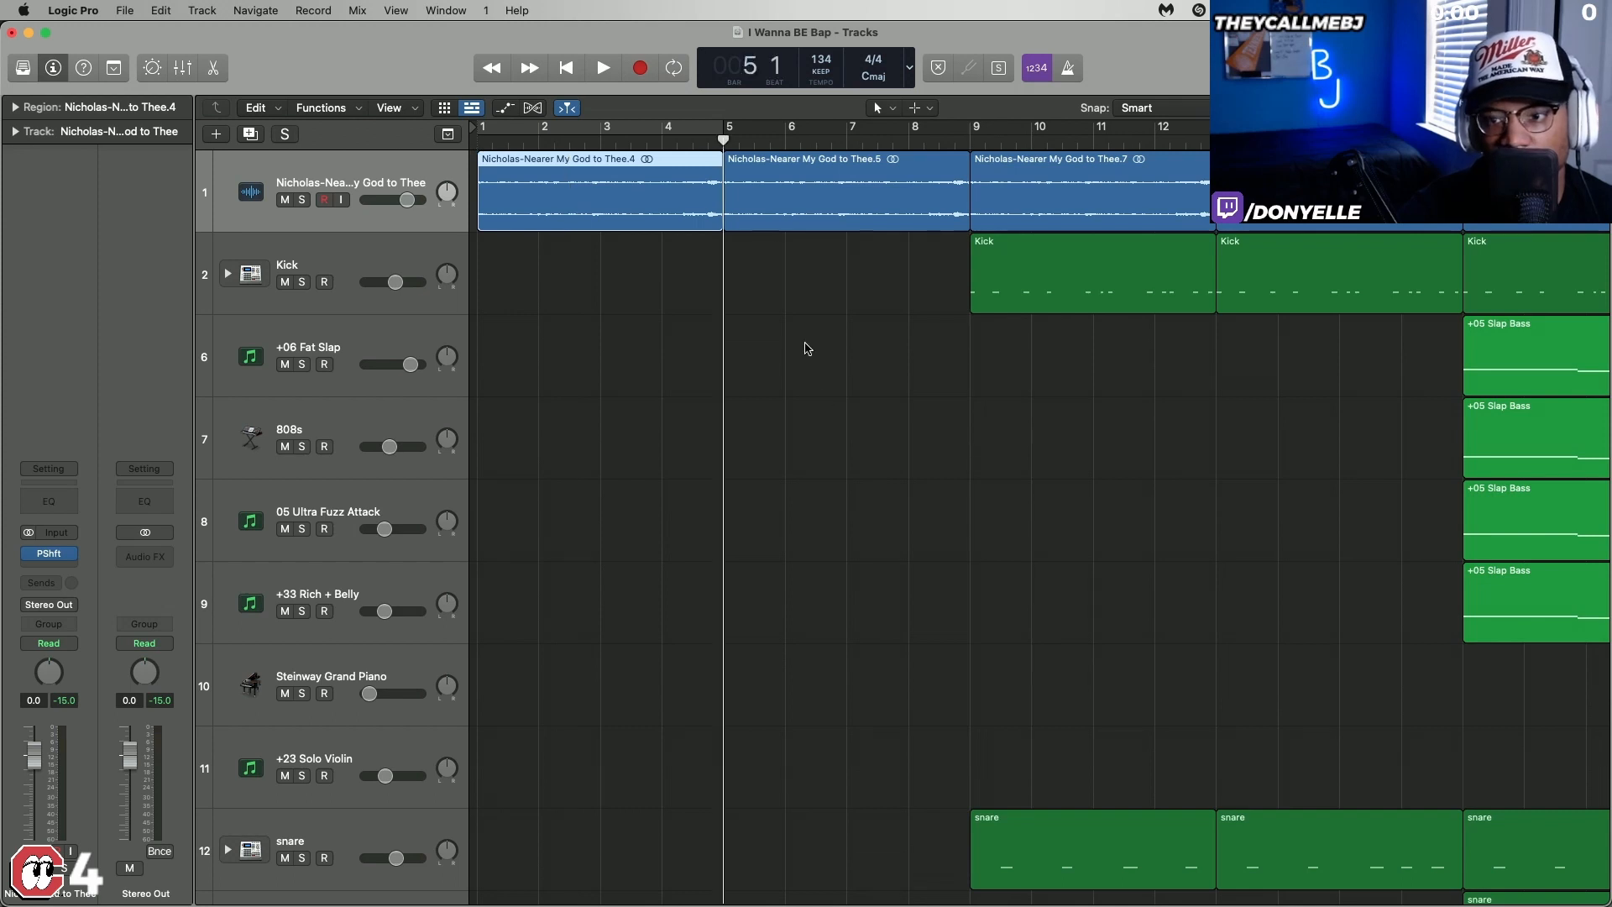
# Step: Set the cycle range from bar 9 to bar 17, with the Kick track selected and the playhead at bar 9
pyautogui.press('super+Left')
pyautogui.scroll(-5, 827, 397)
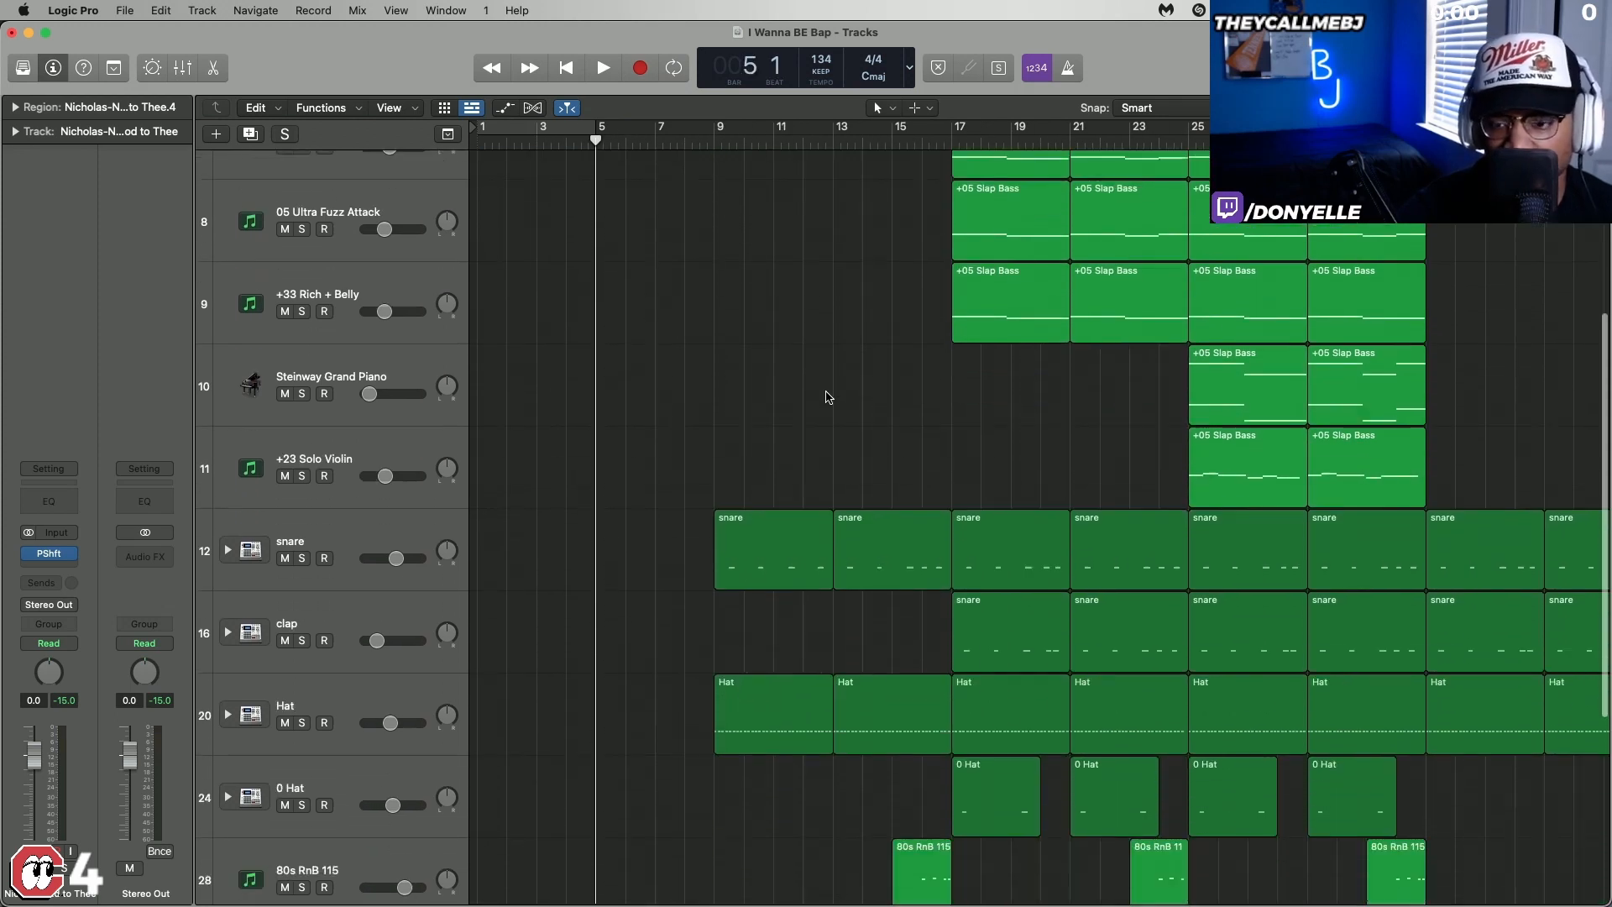
pyautogui.scroll(7, 827, 397)
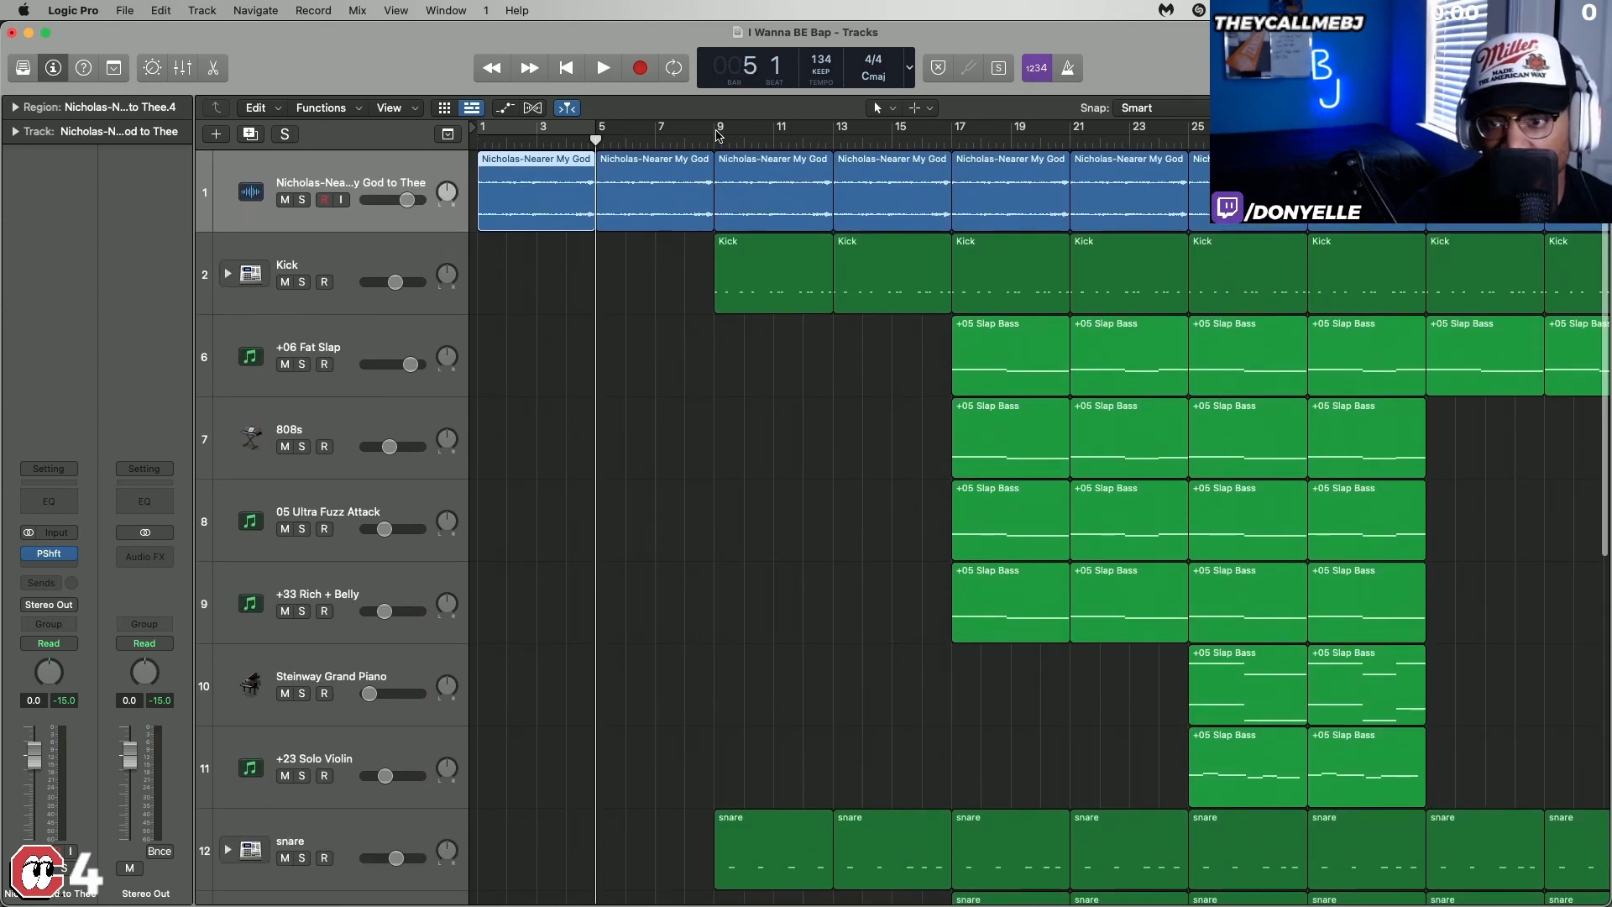
pyautogui.moveTo(718, 136); pyautogui.dragTo(946, 131)
pyautogui.click(356, 254)
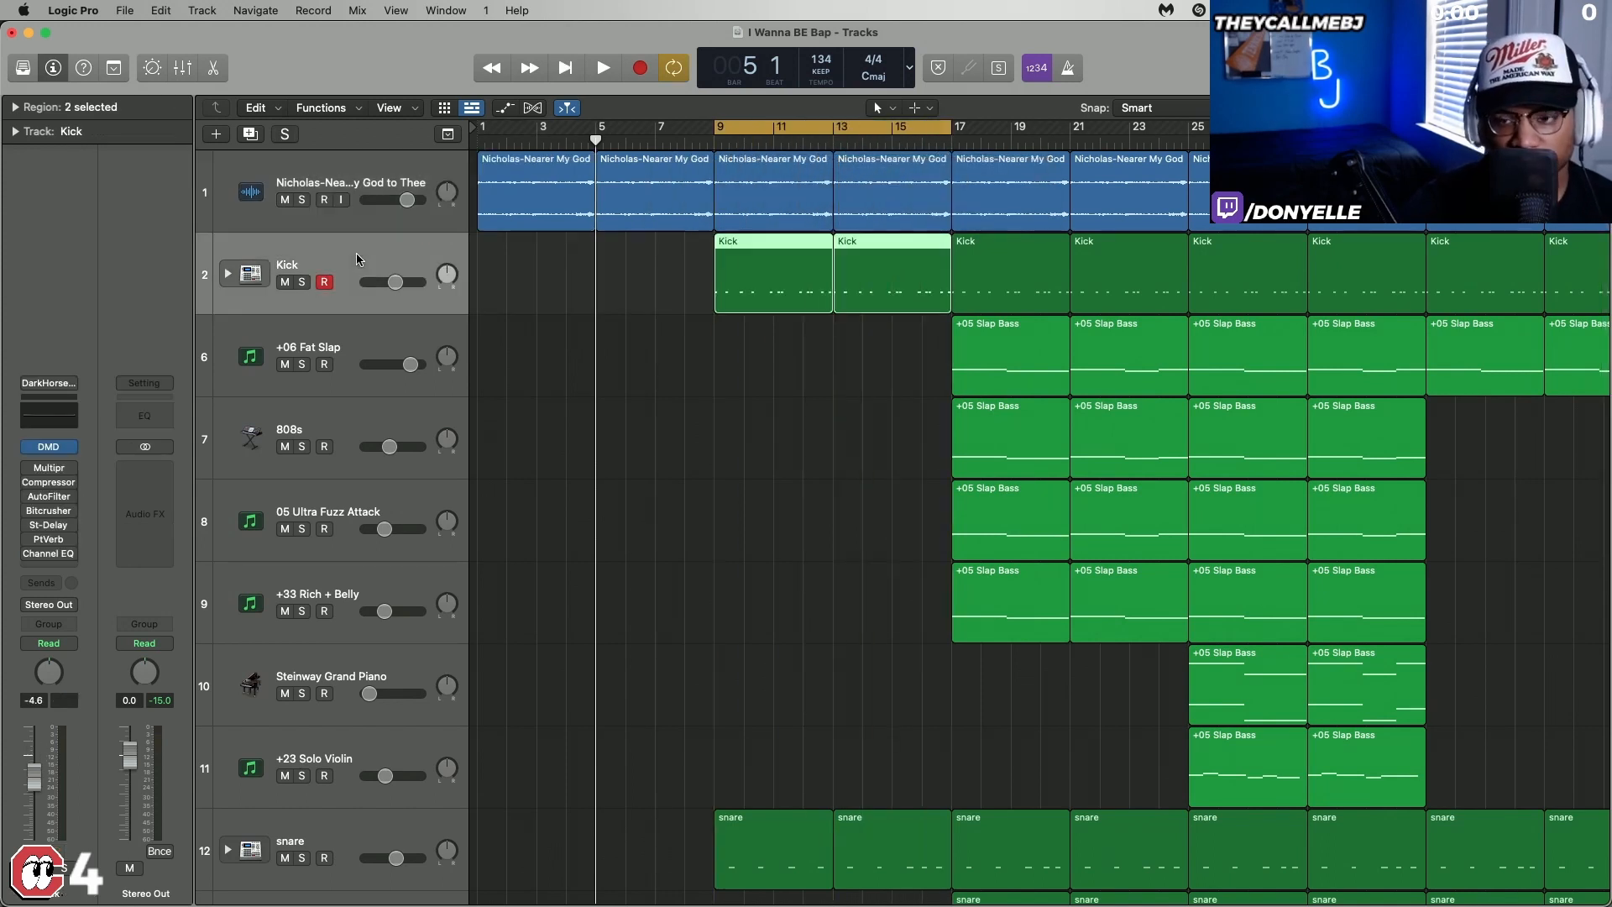
pyautogui.click(718, 144)
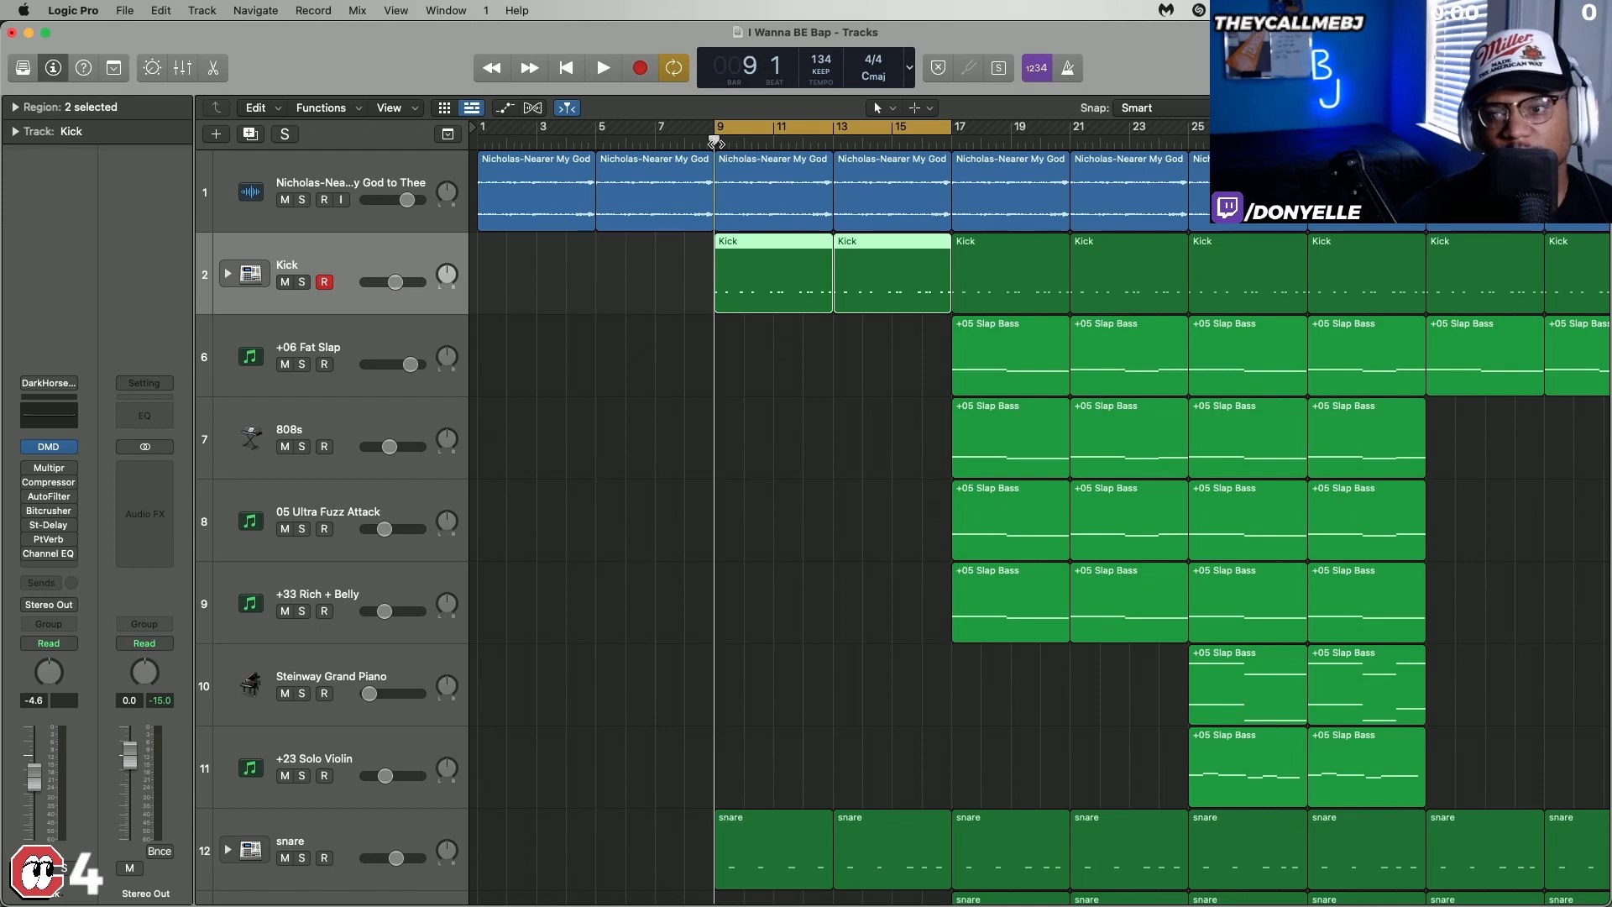
# Step: Examine the samples assigned to the pads in the Kick track's Drum Machine Designer and close its window
pyautogui.click(52, 451)
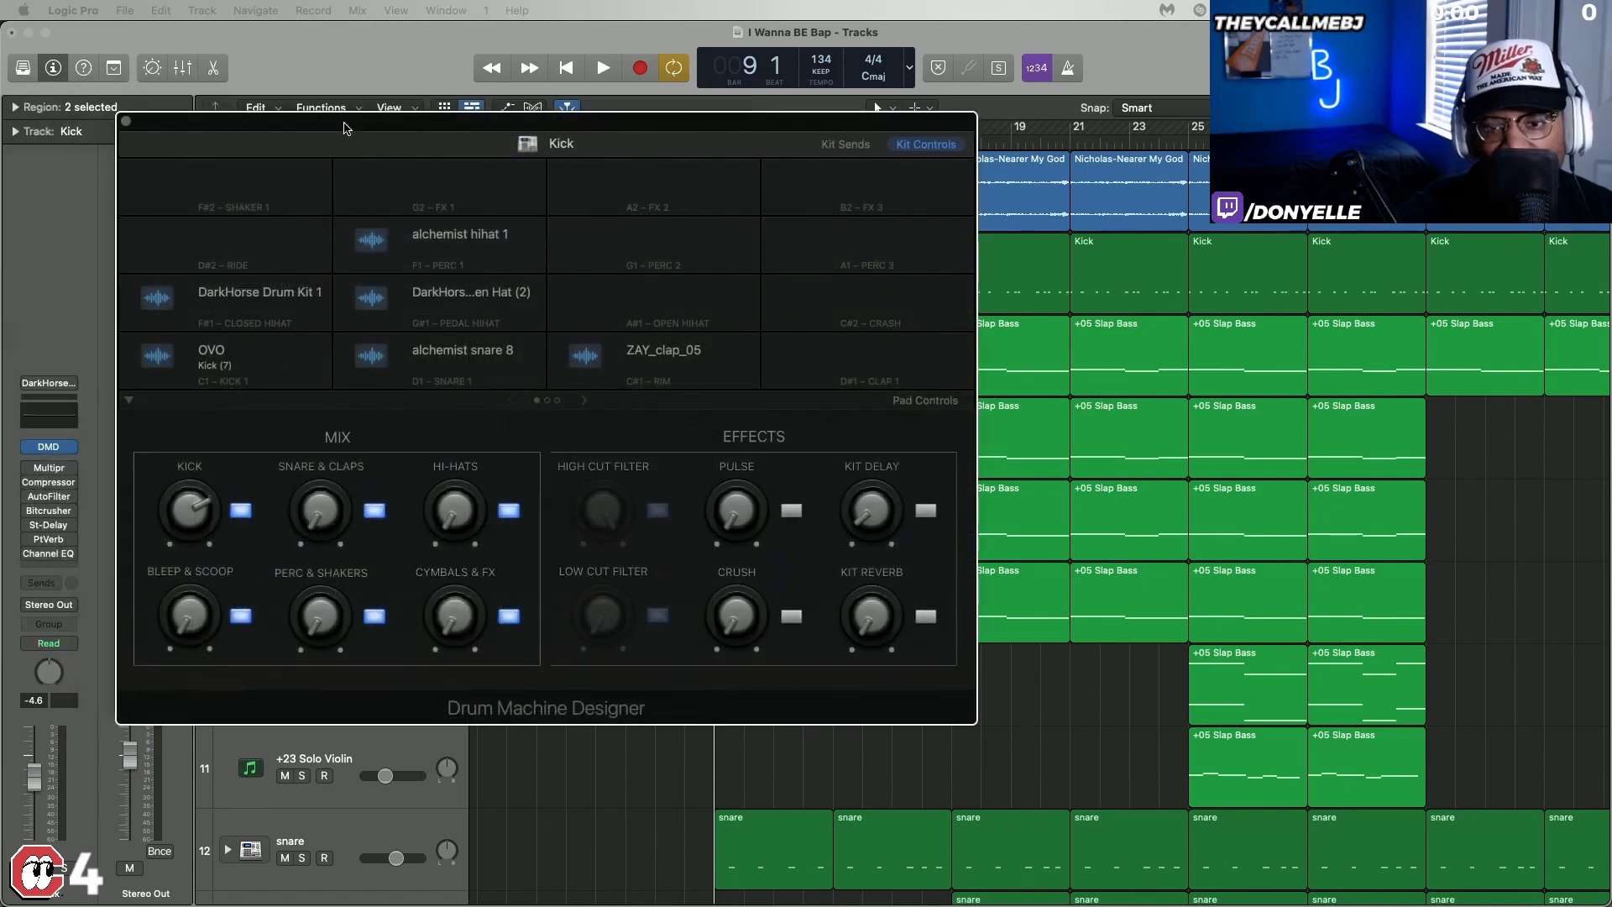
pyautogui.moveTo(319, 133); pyautogui.dragTo(317, 235)
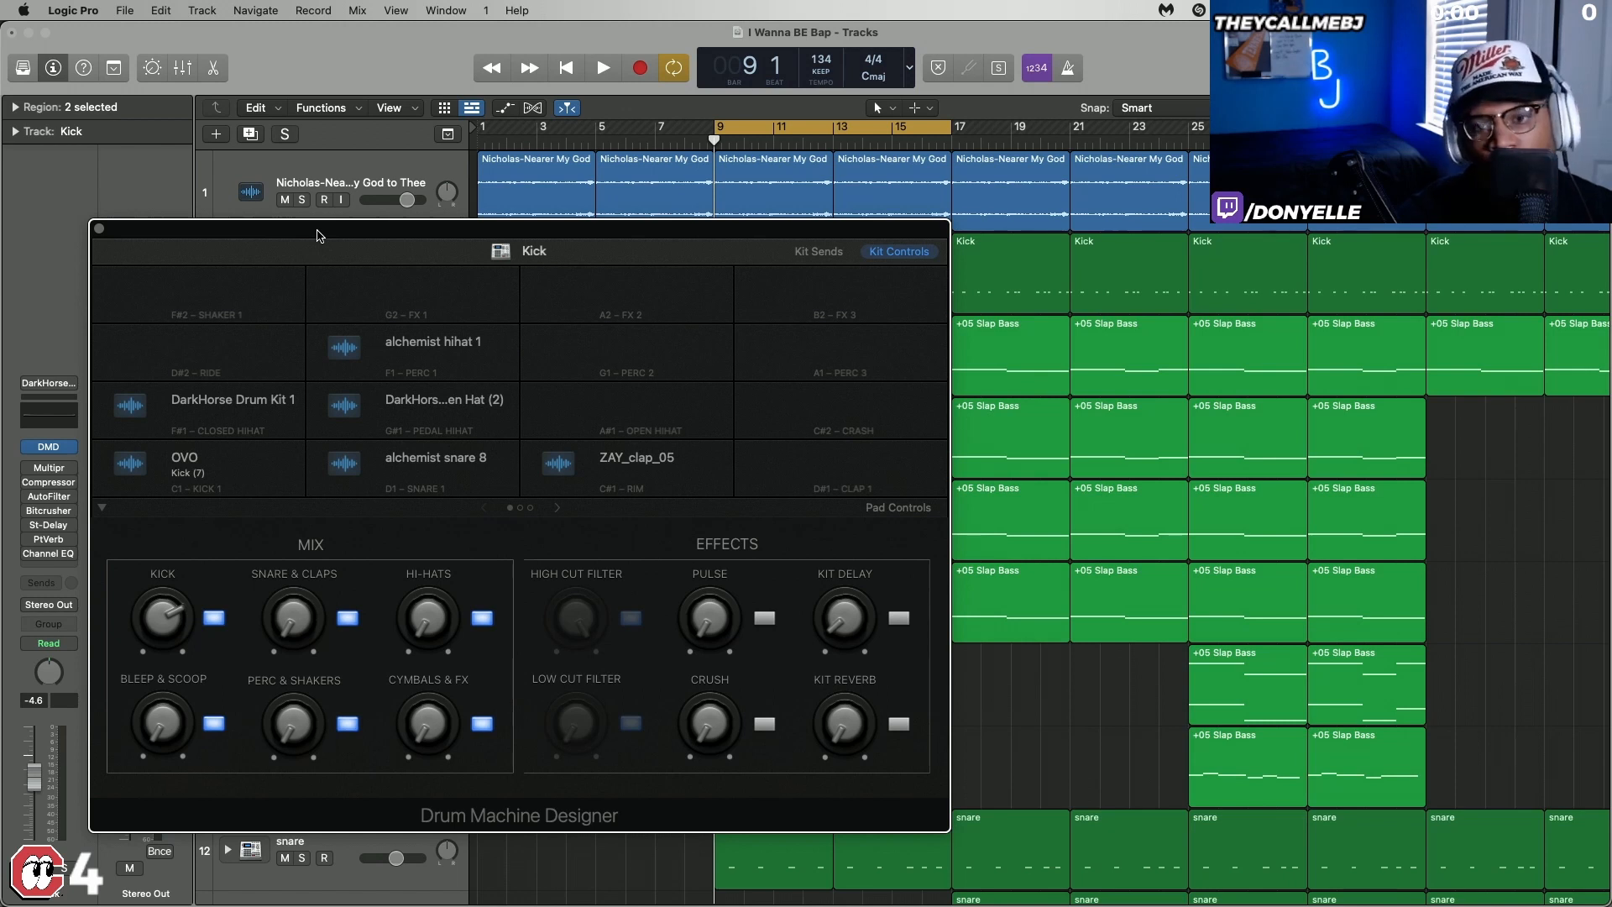
pyautogui.moveTo(319, 236); pyautogui.dragTo(509, 293)
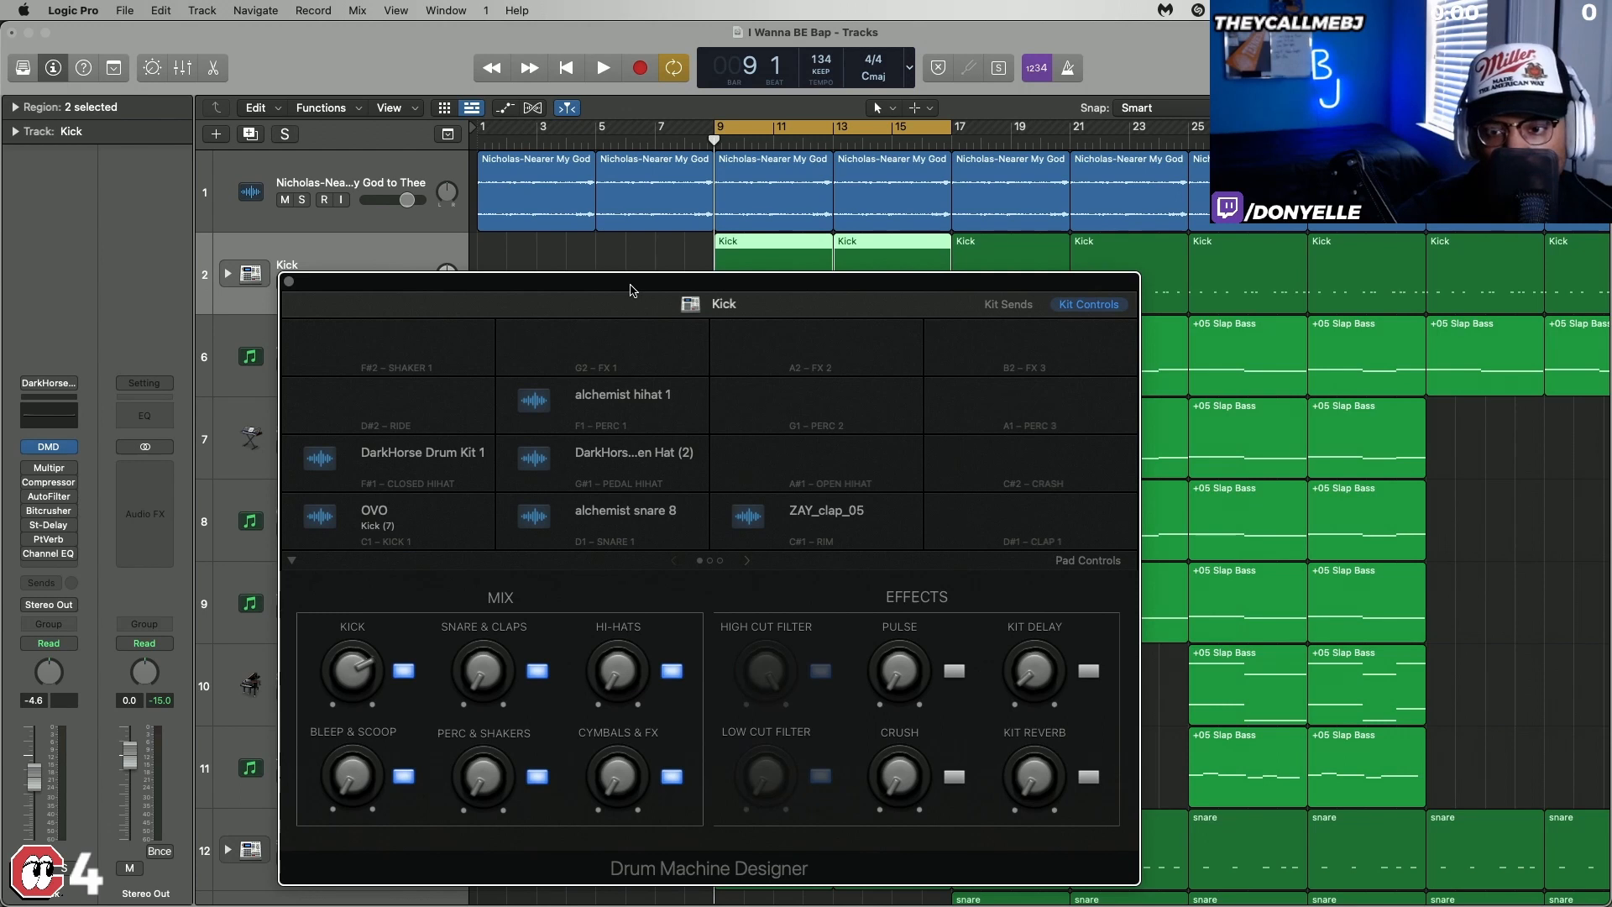
pyautogui.moveTo(391, 543)
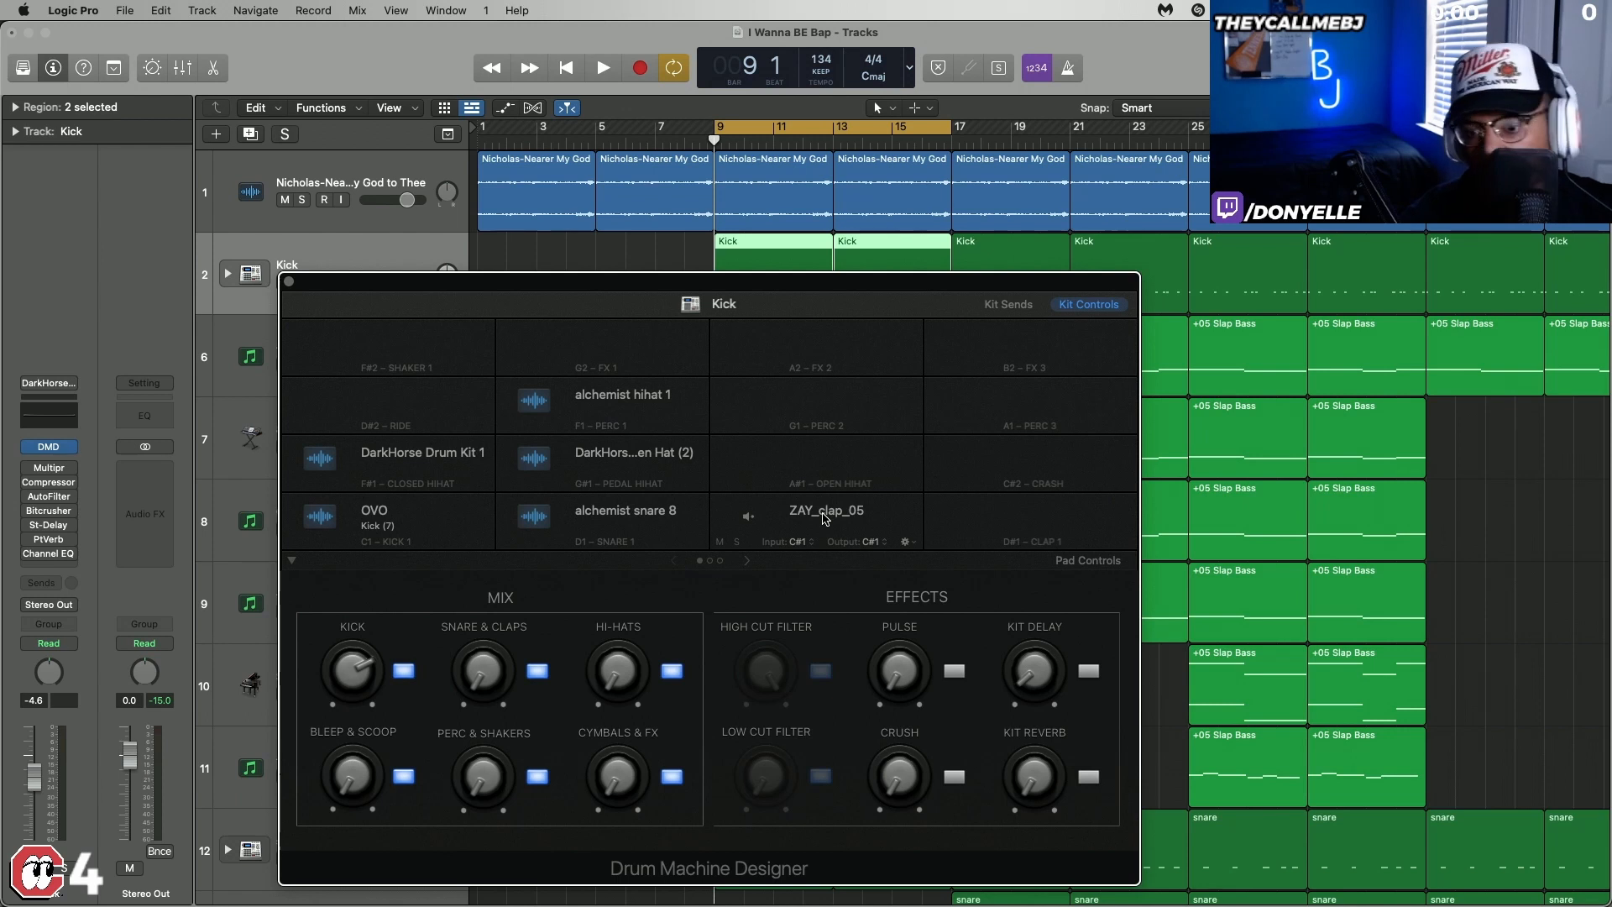
pyautogui.moveTo(777, 290)
pyautogui.mouseDown()
pyautogui.moveTo(781, 259)
pyautogui.moveTo(790, 277)
pyautogui.mouseUp()
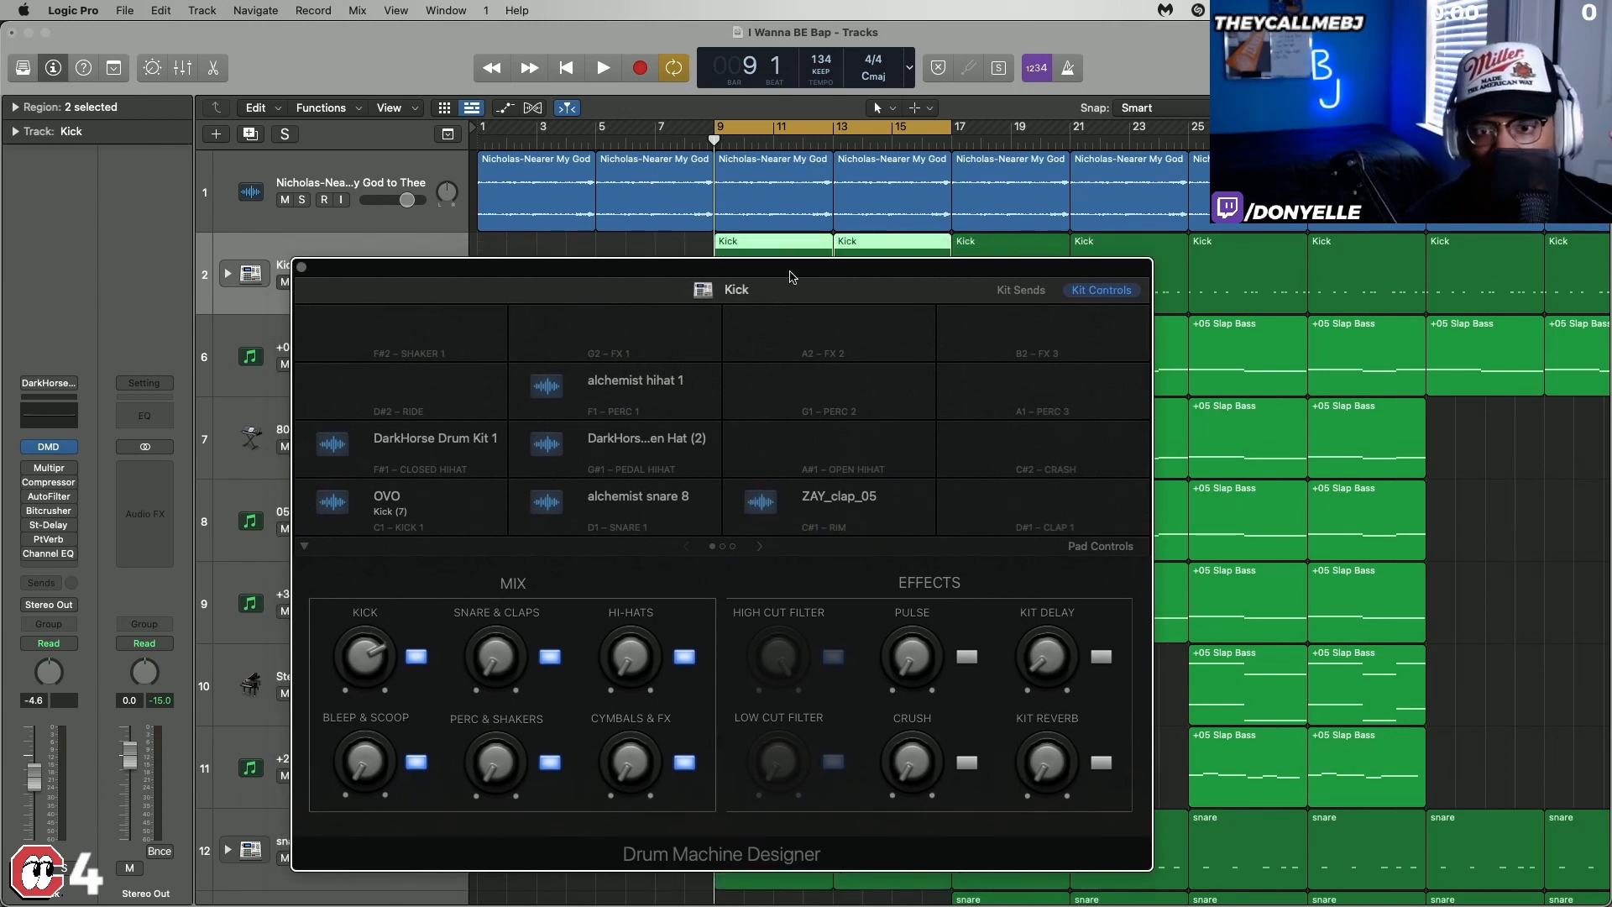
pyautogui.click(302, 269)
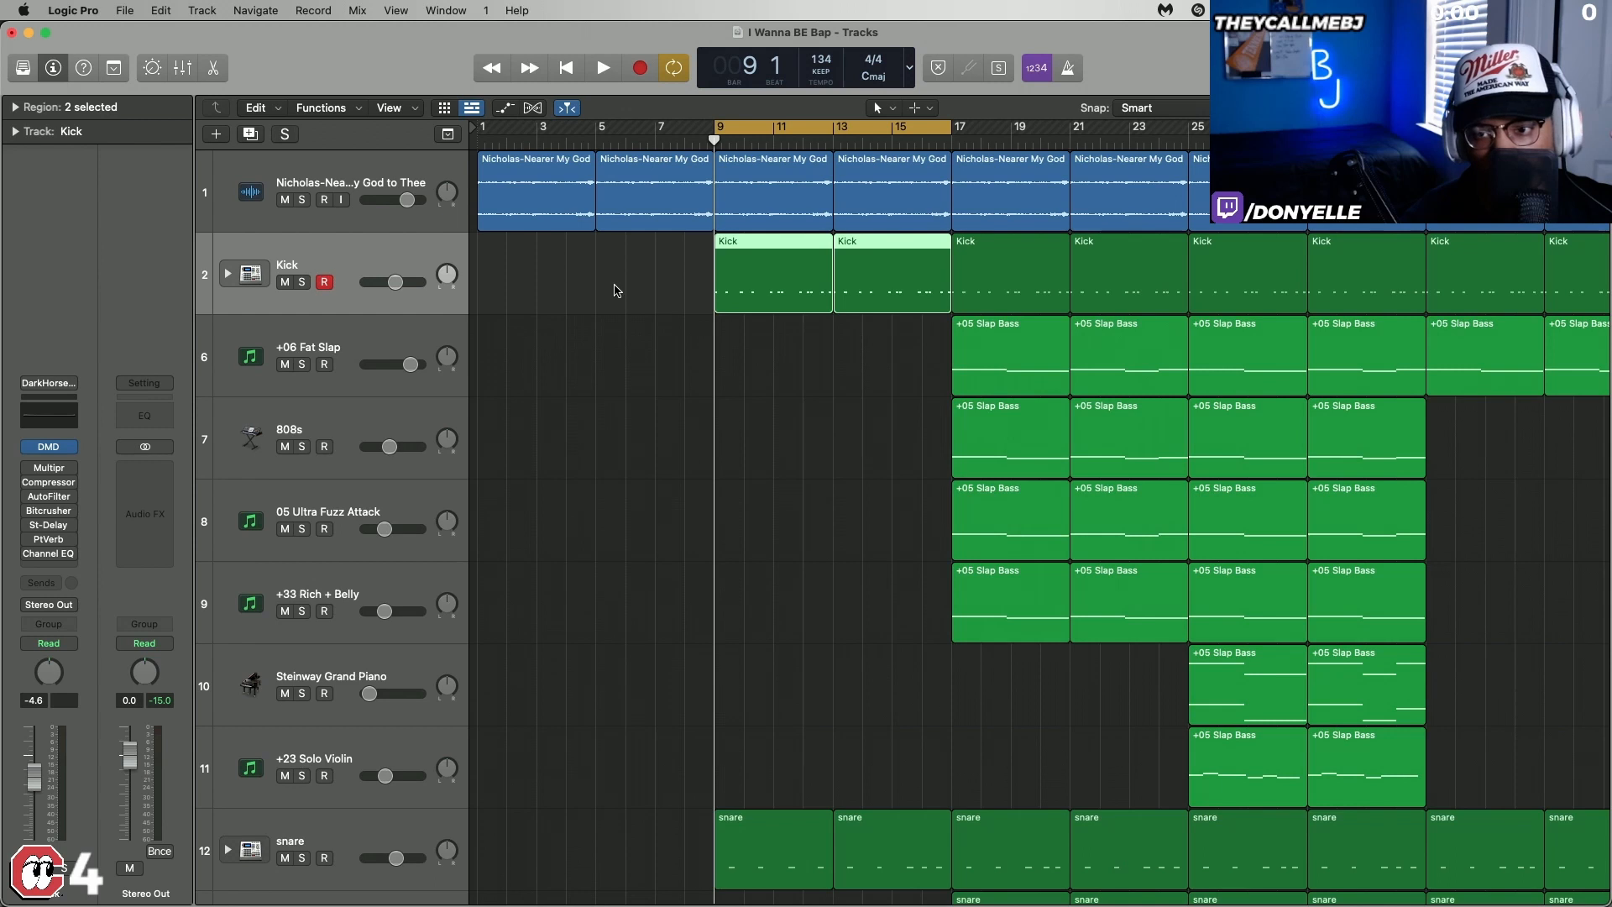
# Step: Solo the Kick track and play its pattern from bar 9
pyautogui.click(302, 283)
pyautogui.press('space')
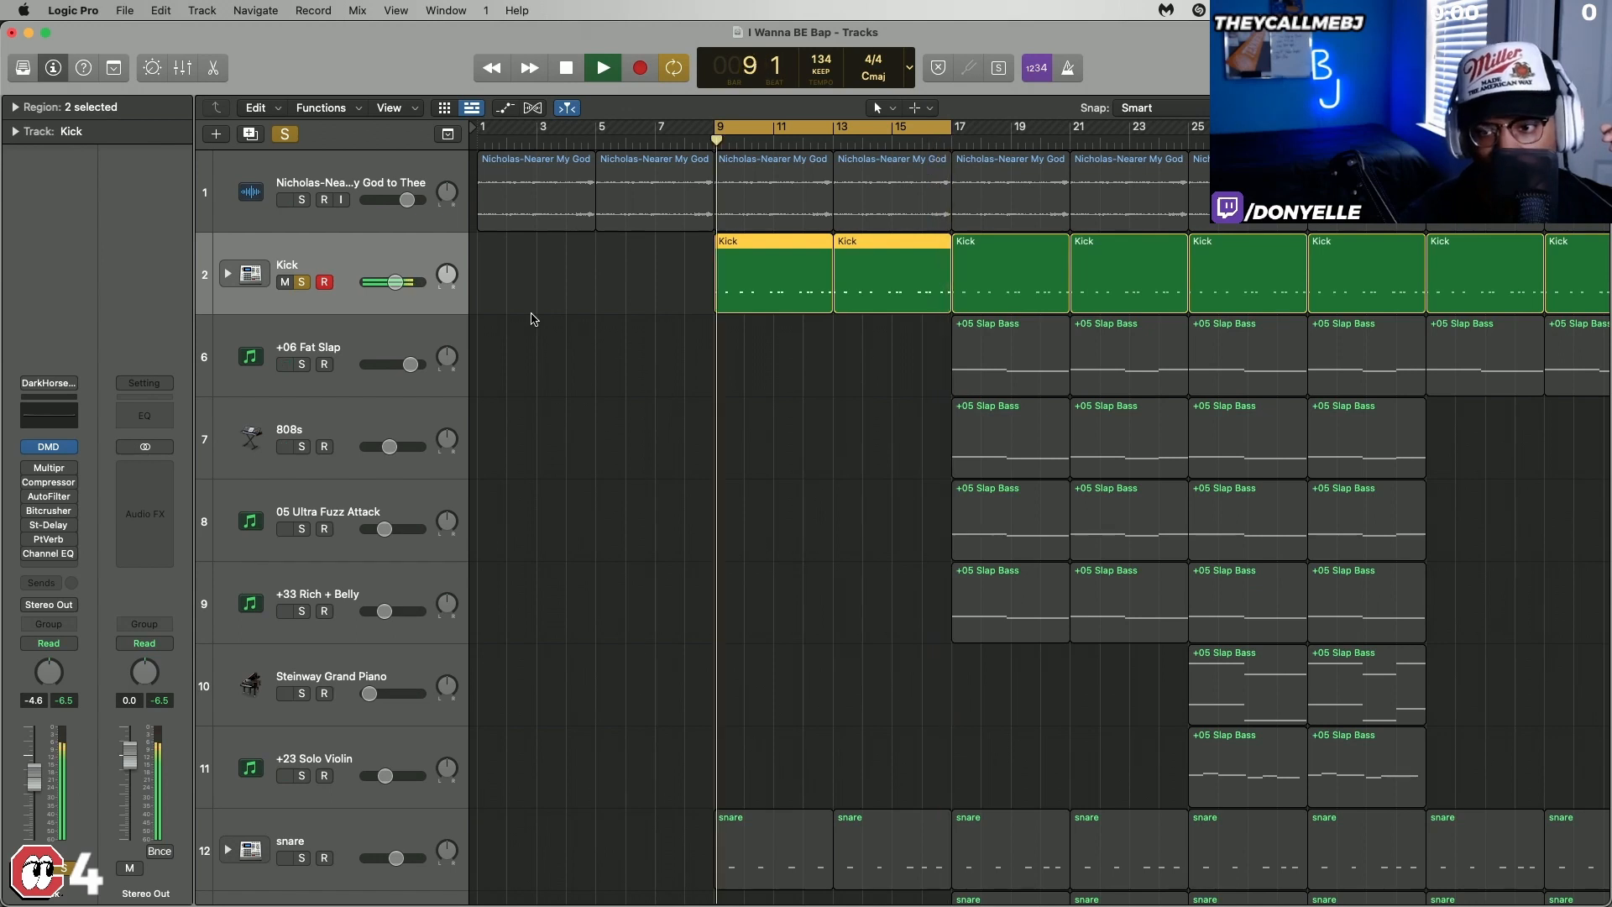
pyautogui.press('space')
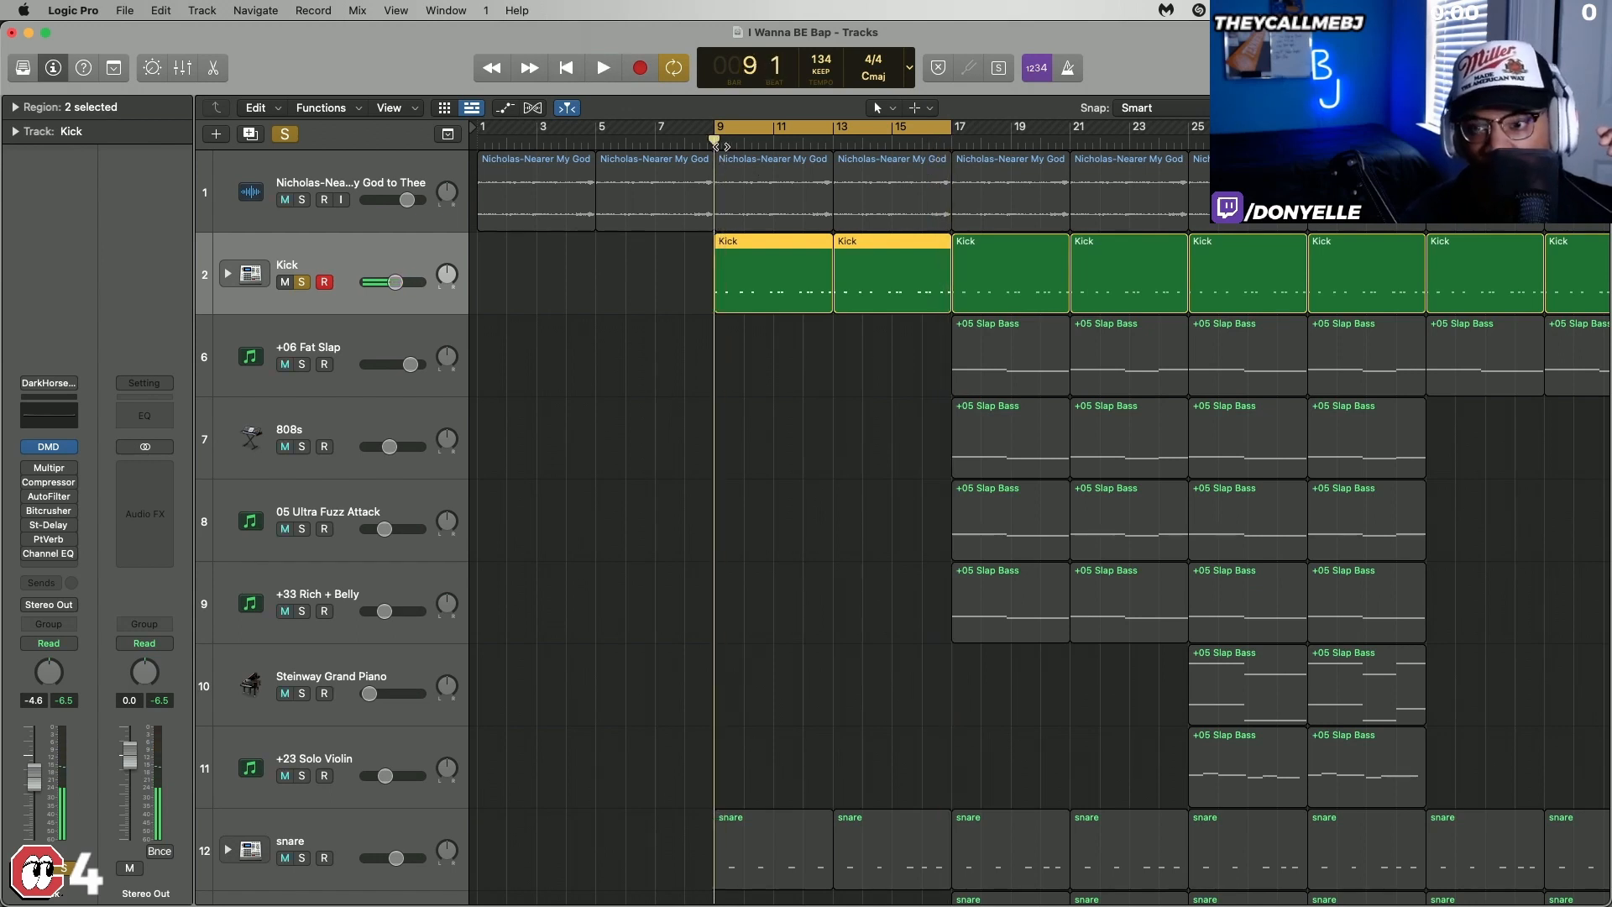
# Step: Solo the snare track as well and play it together with the kick
pyautogui.scroll(-5, 691, 401)
pyautogui.click(302, 464)
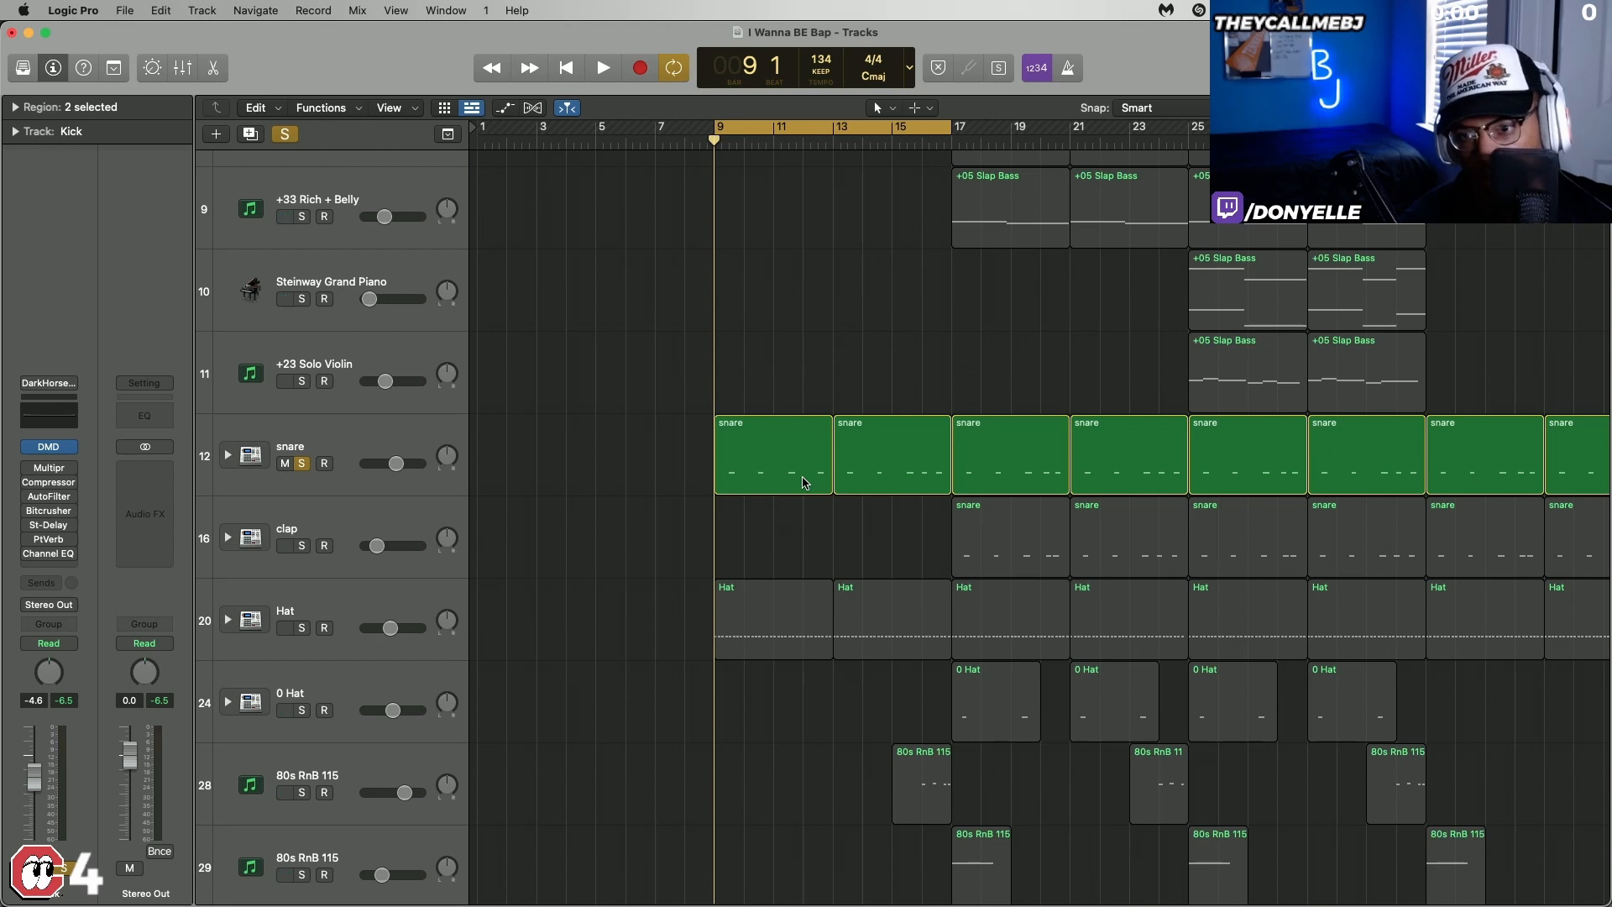
pyautogui.scroll(4, 804, 483)
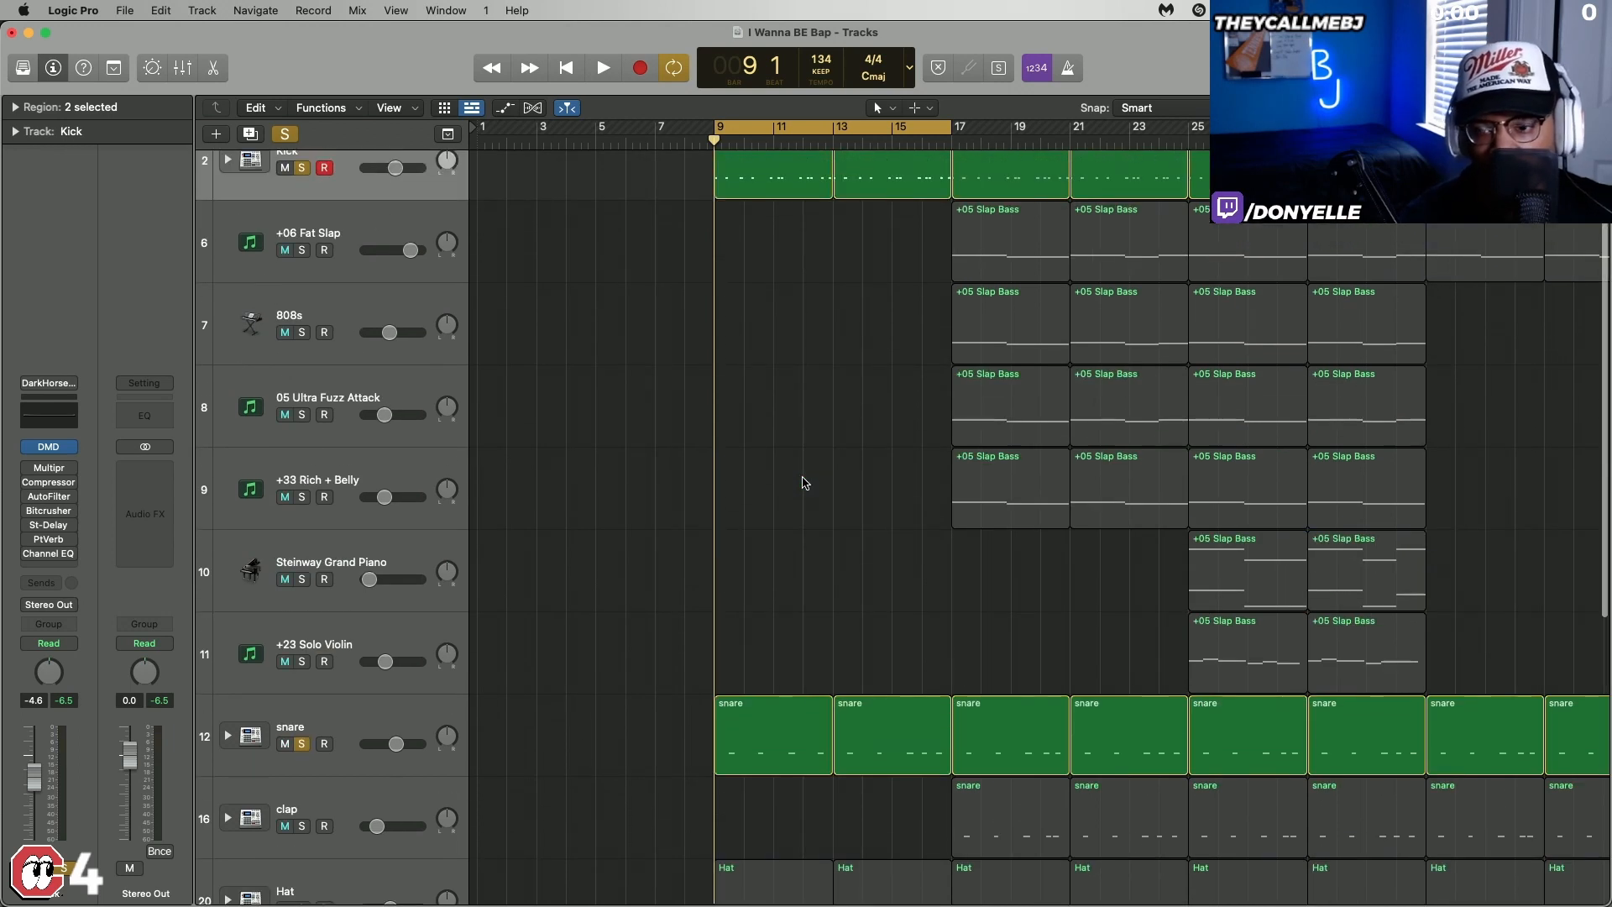
pyautogui.press('space')
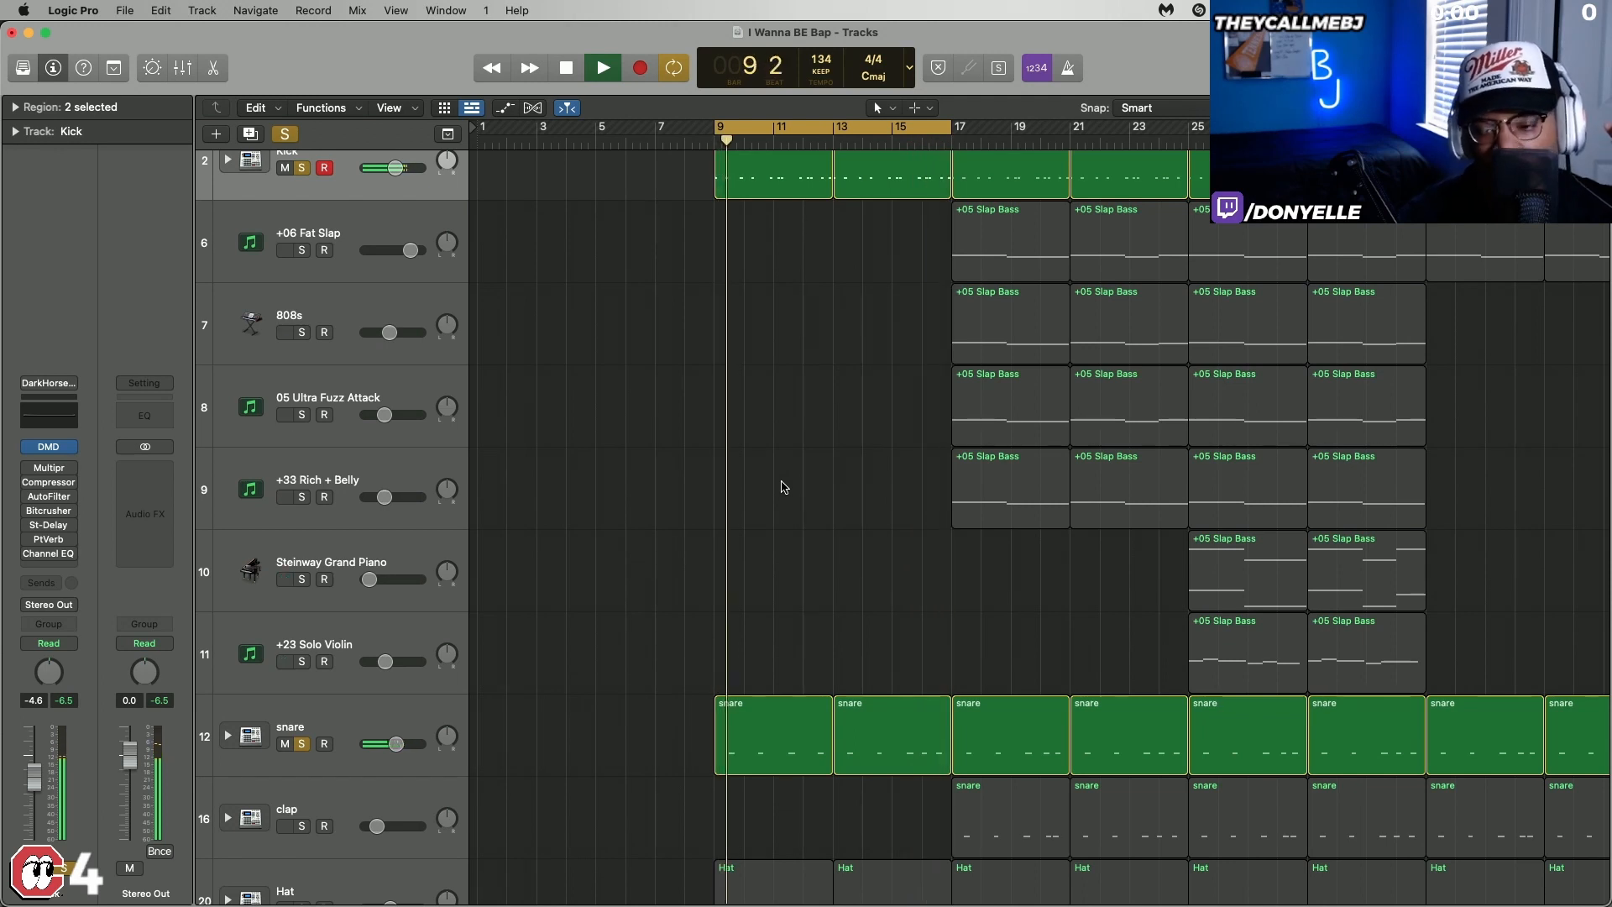
# Step: Solo the Hat track and play it together with the kick and snare from bar 9
pyautogui.press('space')
pyautogui.scroll(-5, 783, 487)
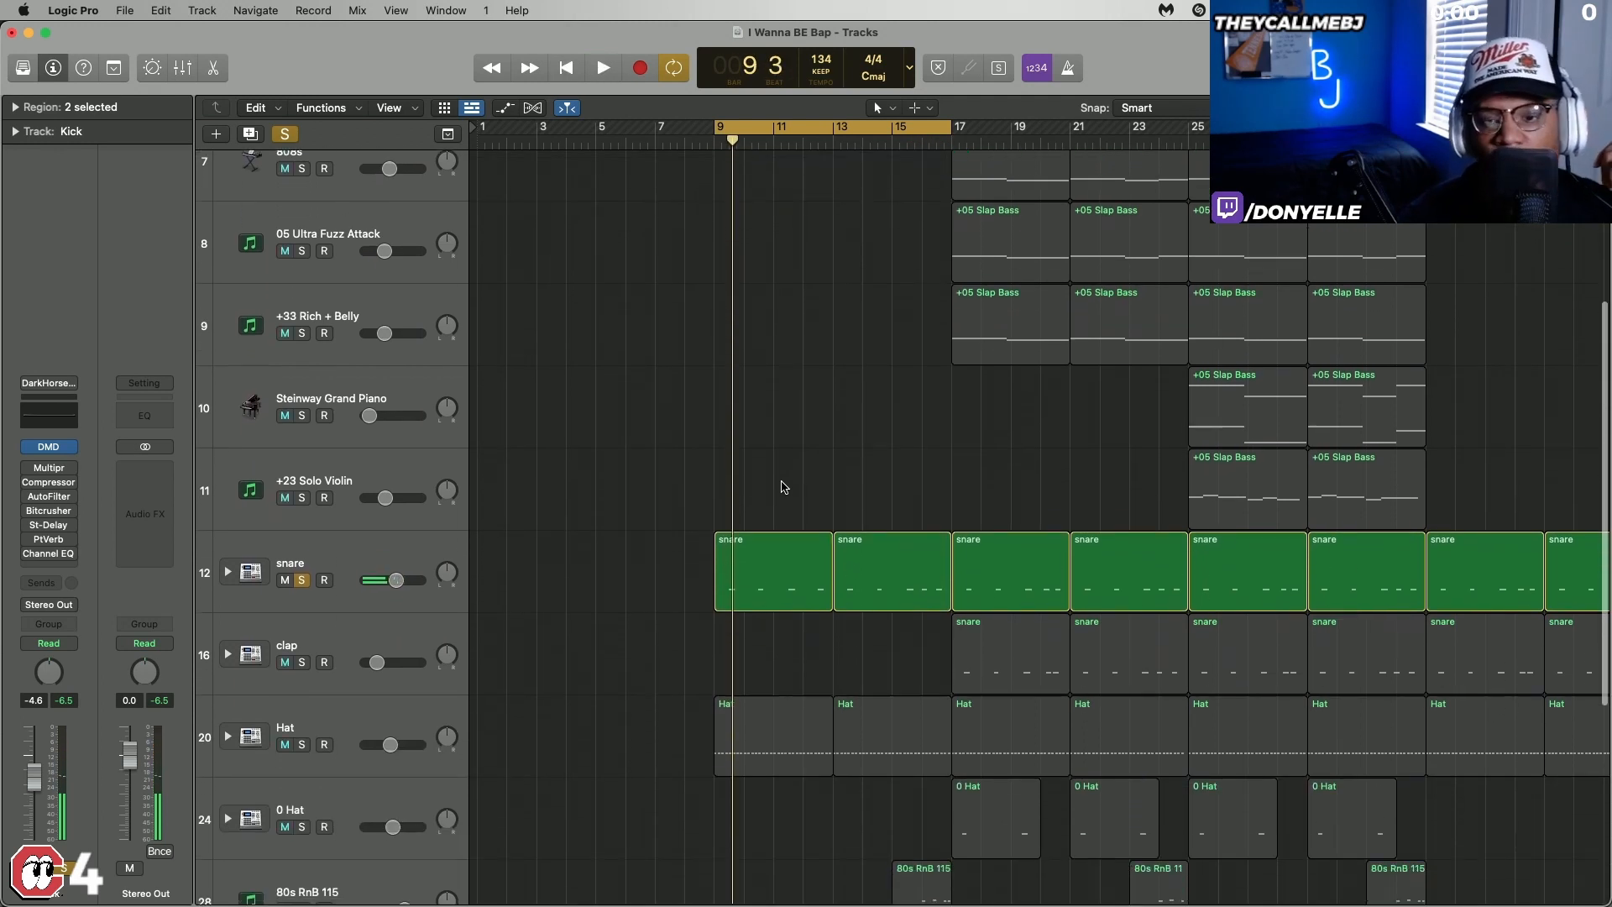
pyautogui.click(302, 729)
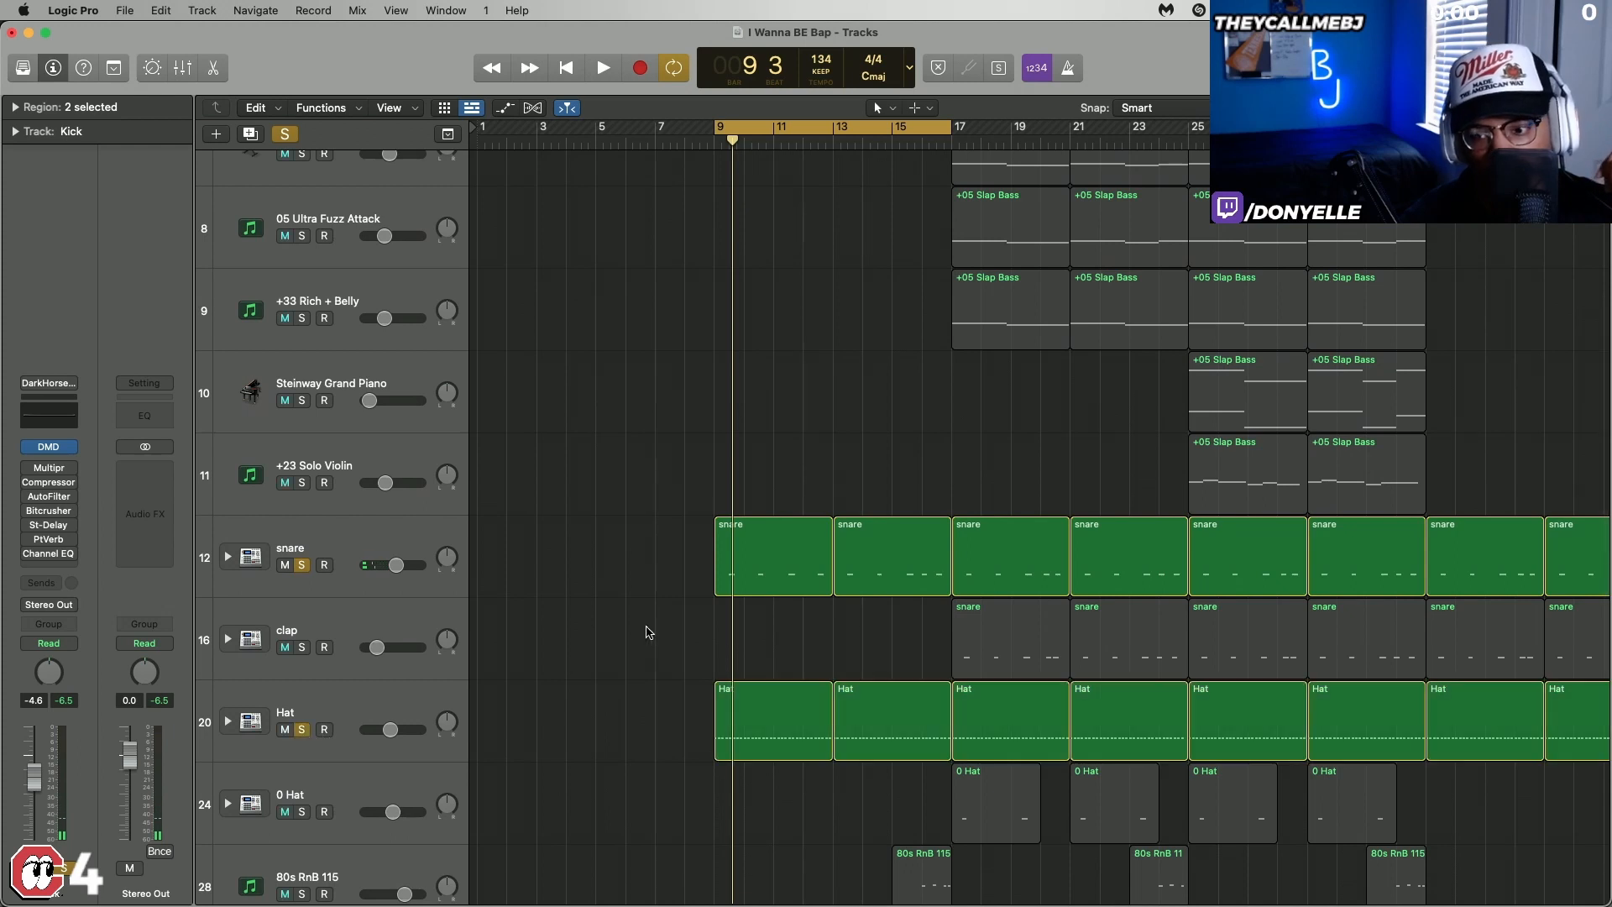
pyautogui.scroll(-3, 646, 631)
pyautogui.press('space')
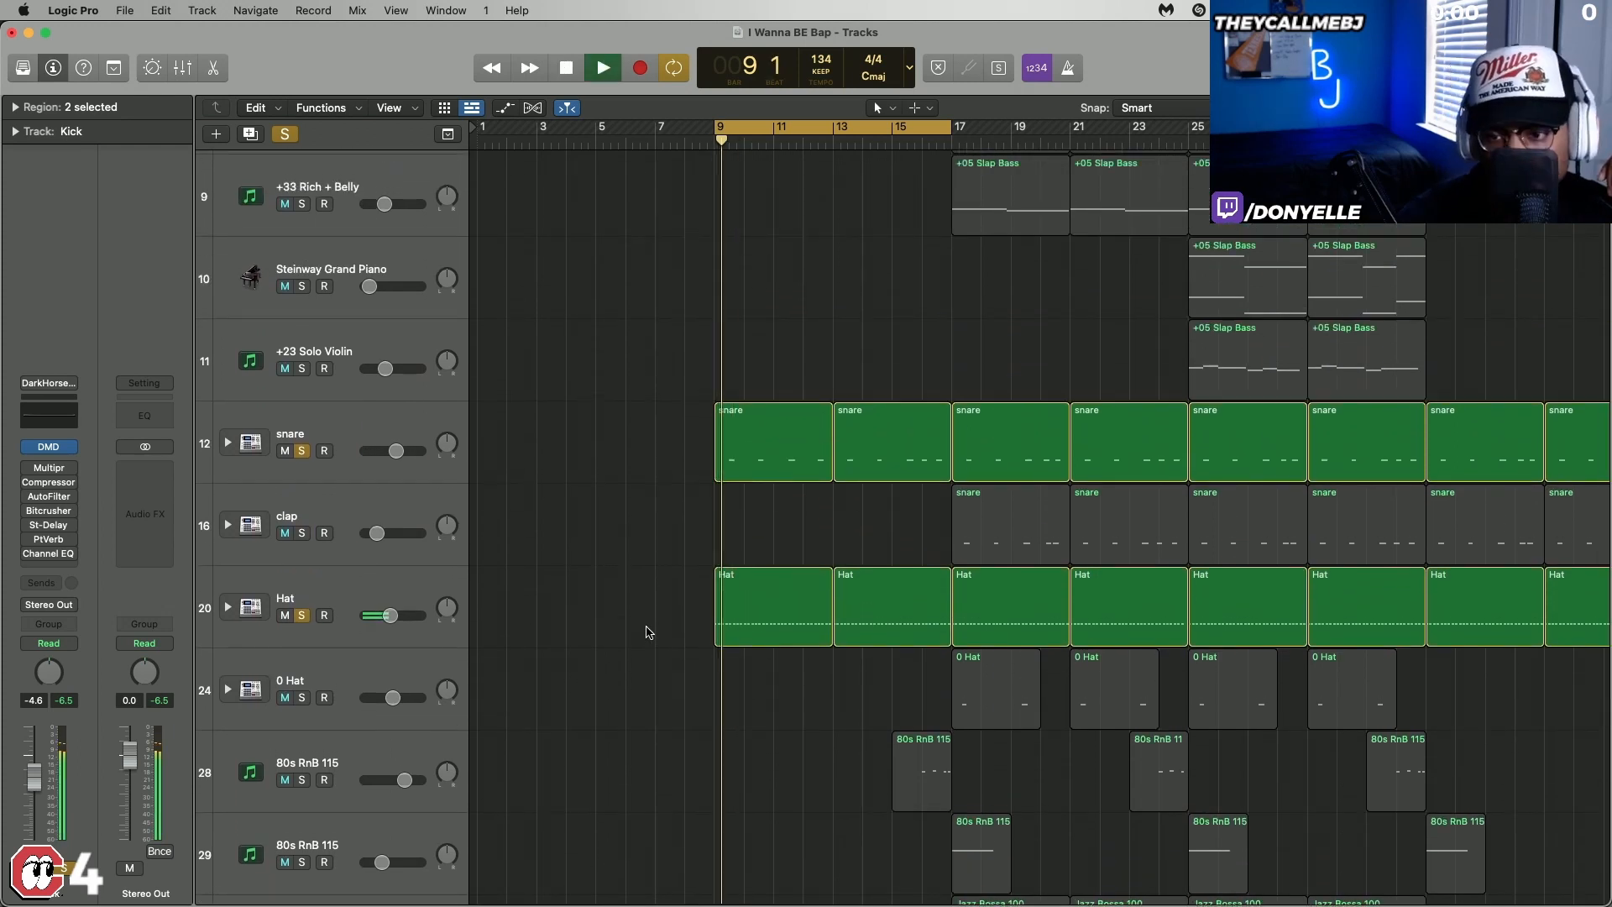
pyautogui.scroll(2, 646, 631)
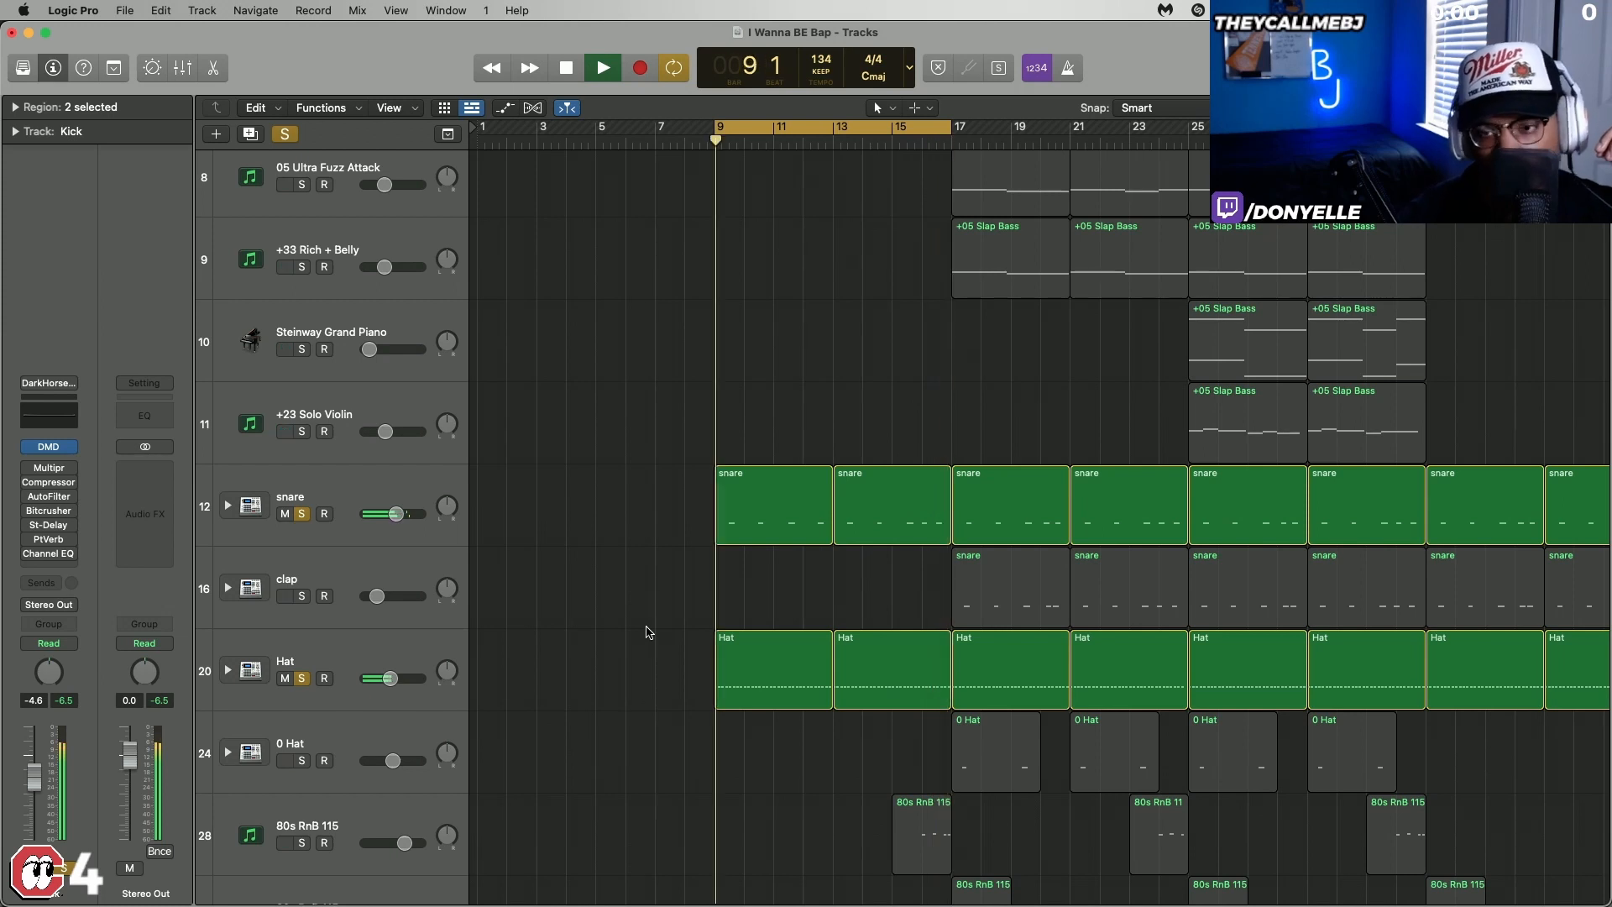
pyautogui.press('space')
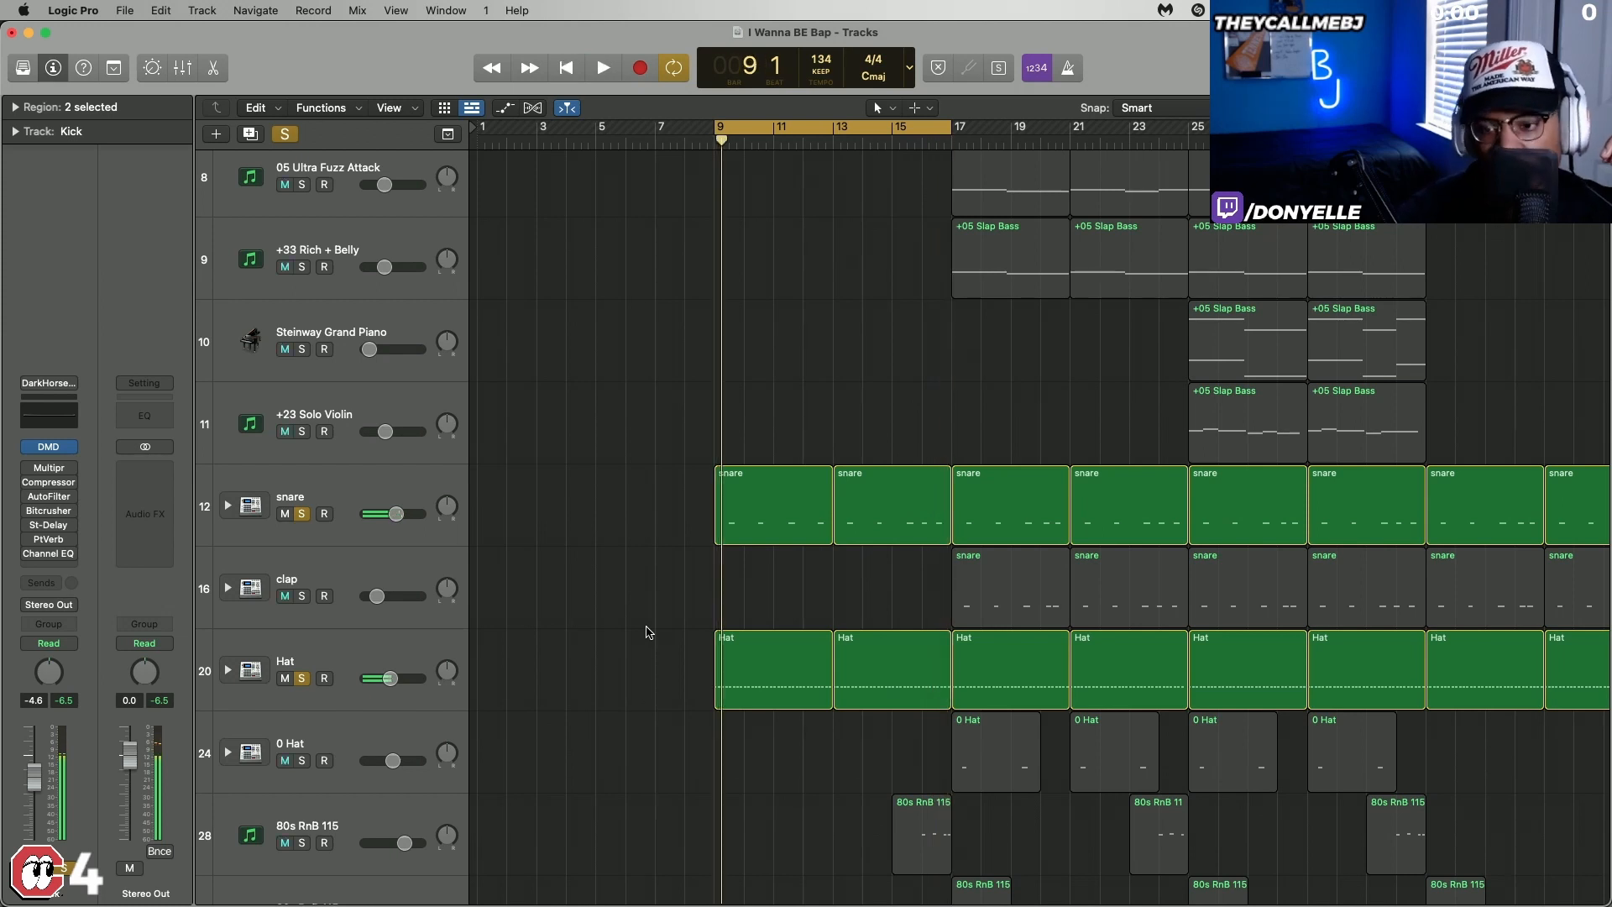
# Step: Set the cycle range from bar 13 to bar 17
pyautogui.click(840, 134)
pyautogui.moveTo(838, 137); pyautogui.dragTo(951, 139)
pyautogui.scroll(-5, 882, 362)
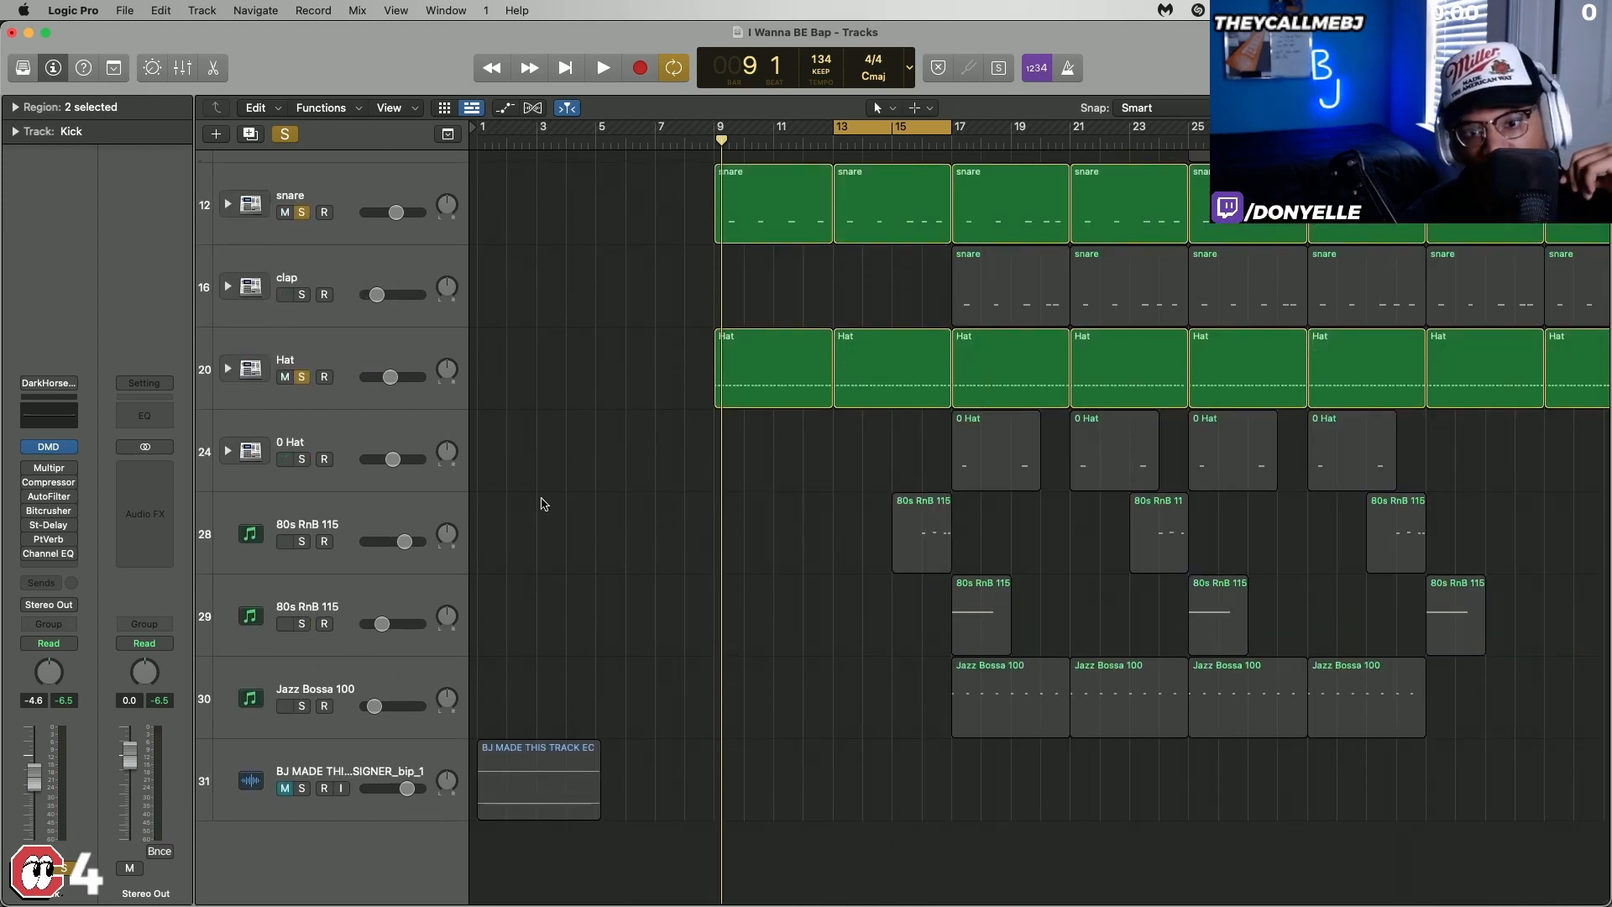
# Step: Examine the Strike drum instrument on the first 80s RnB 115 track and close its window
pyautogui.click(376, 516)
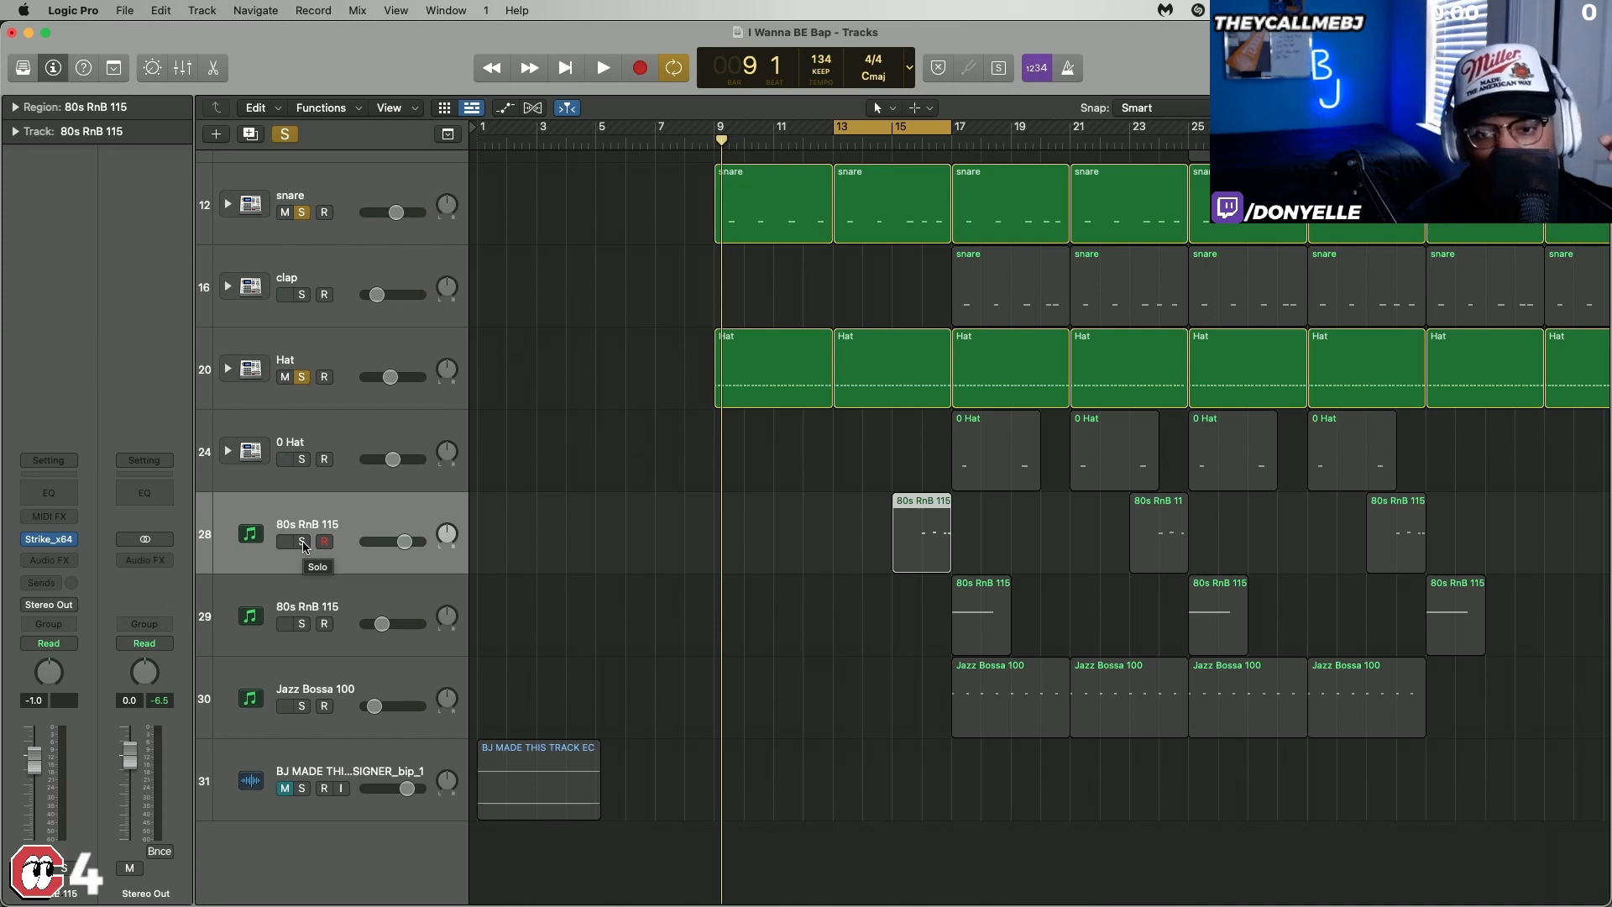
pyautogui.click(51, 541)
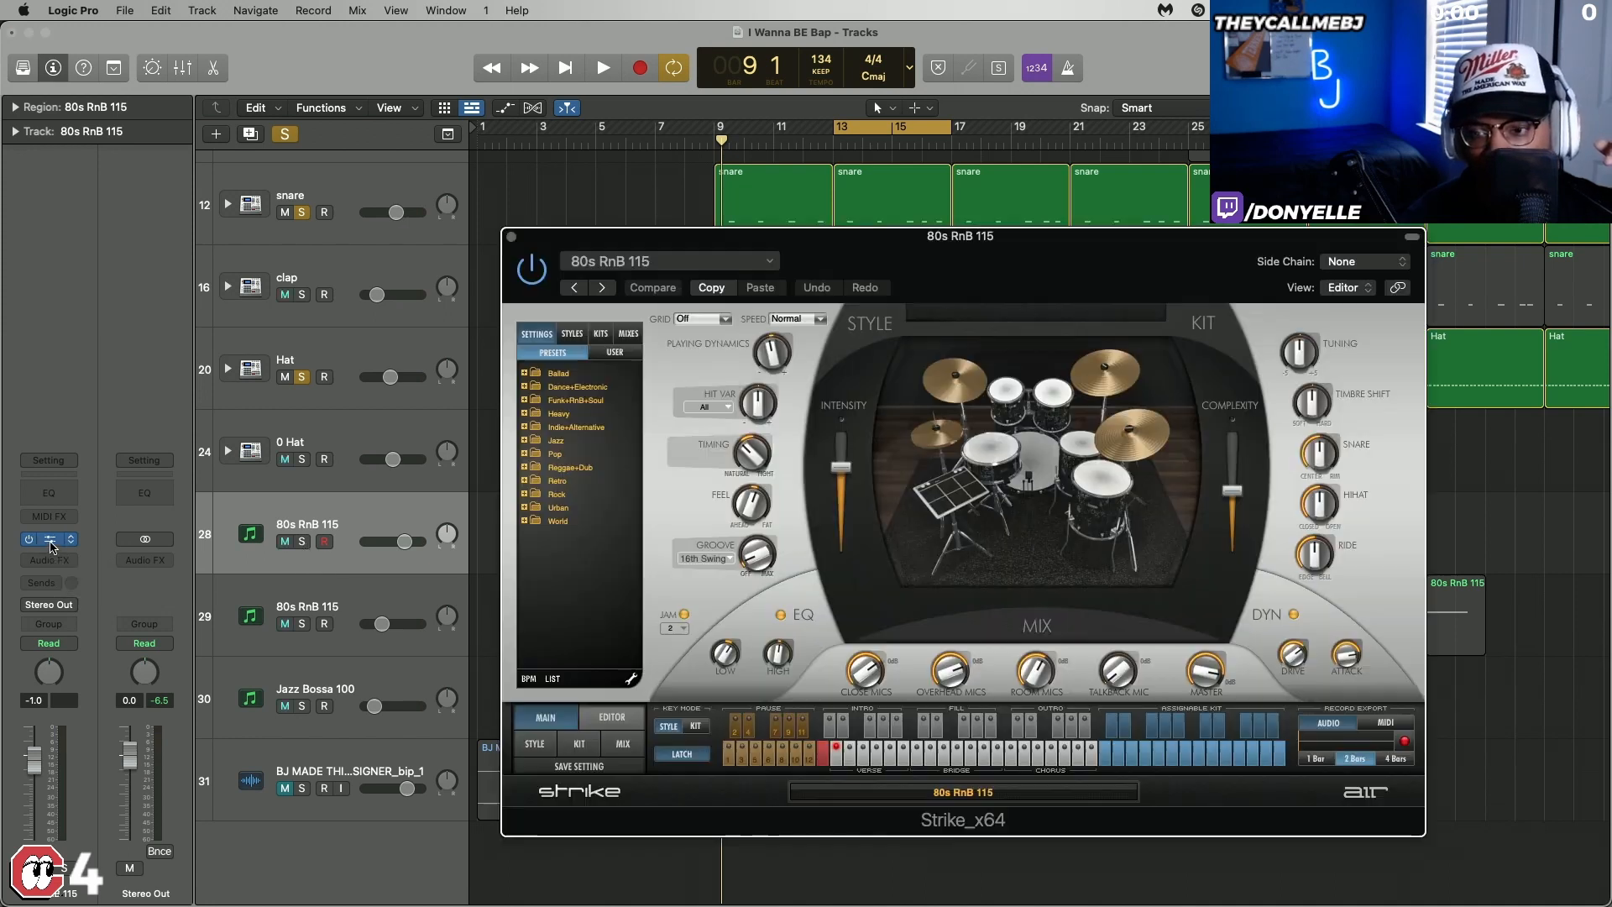
pyautogui.moveTo(1012, 252); pyautogui.dragTo(708, 245)
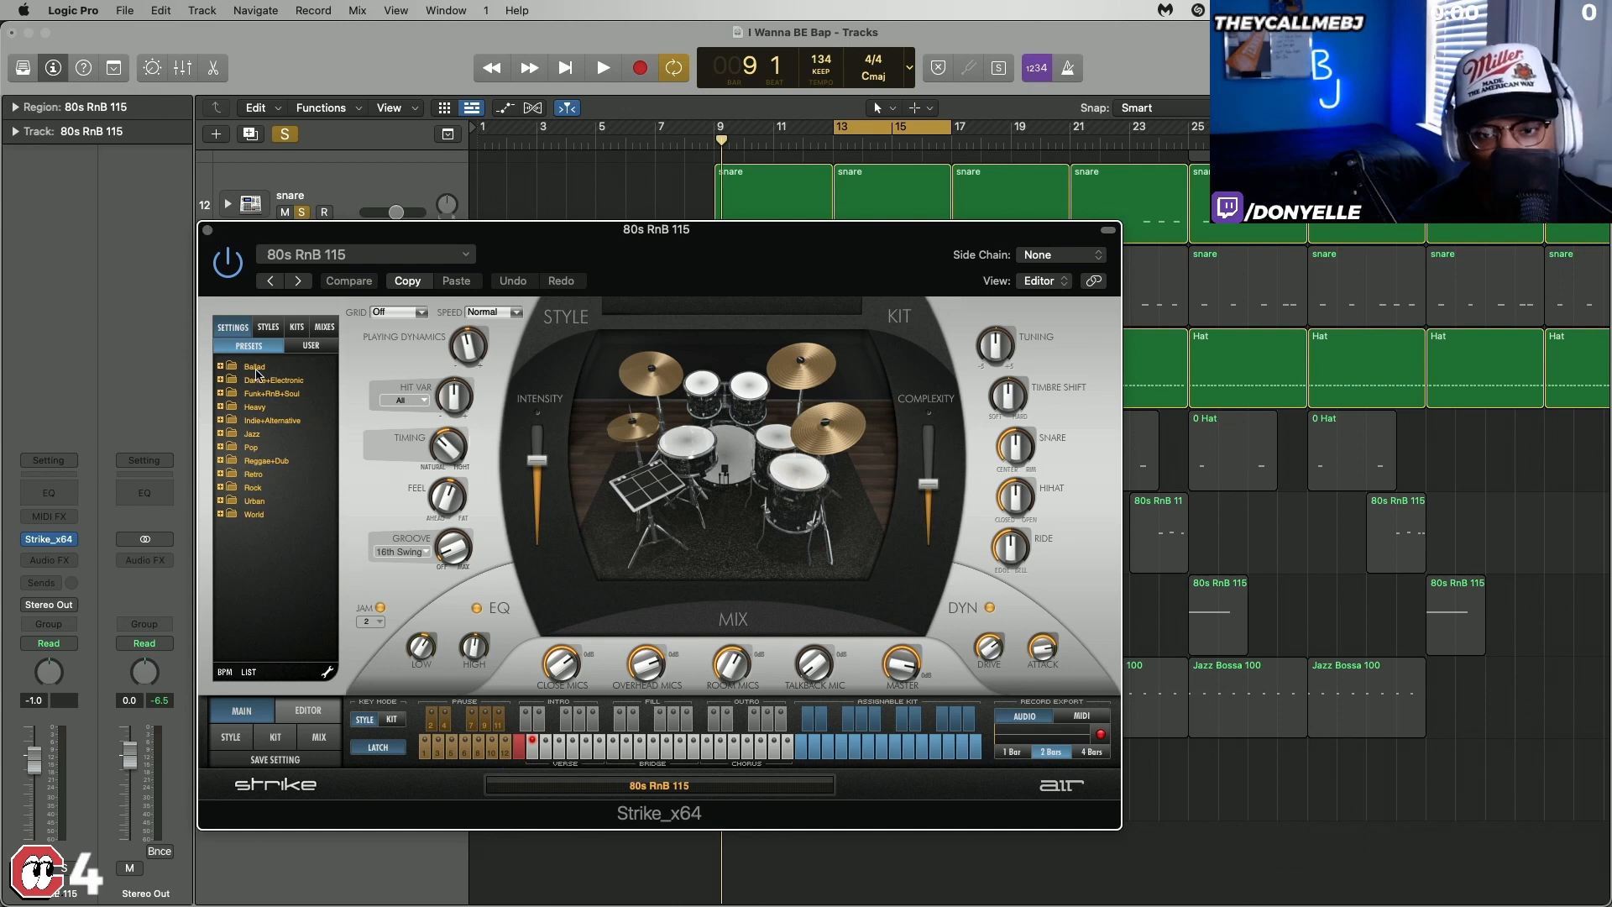
pyautogui.click(208, 230)
# Step: Solo both 80s RnB 115 tracks and play them with the drums over a cycle from bar 15 to bar 18
pyautogui.click(292, 557)
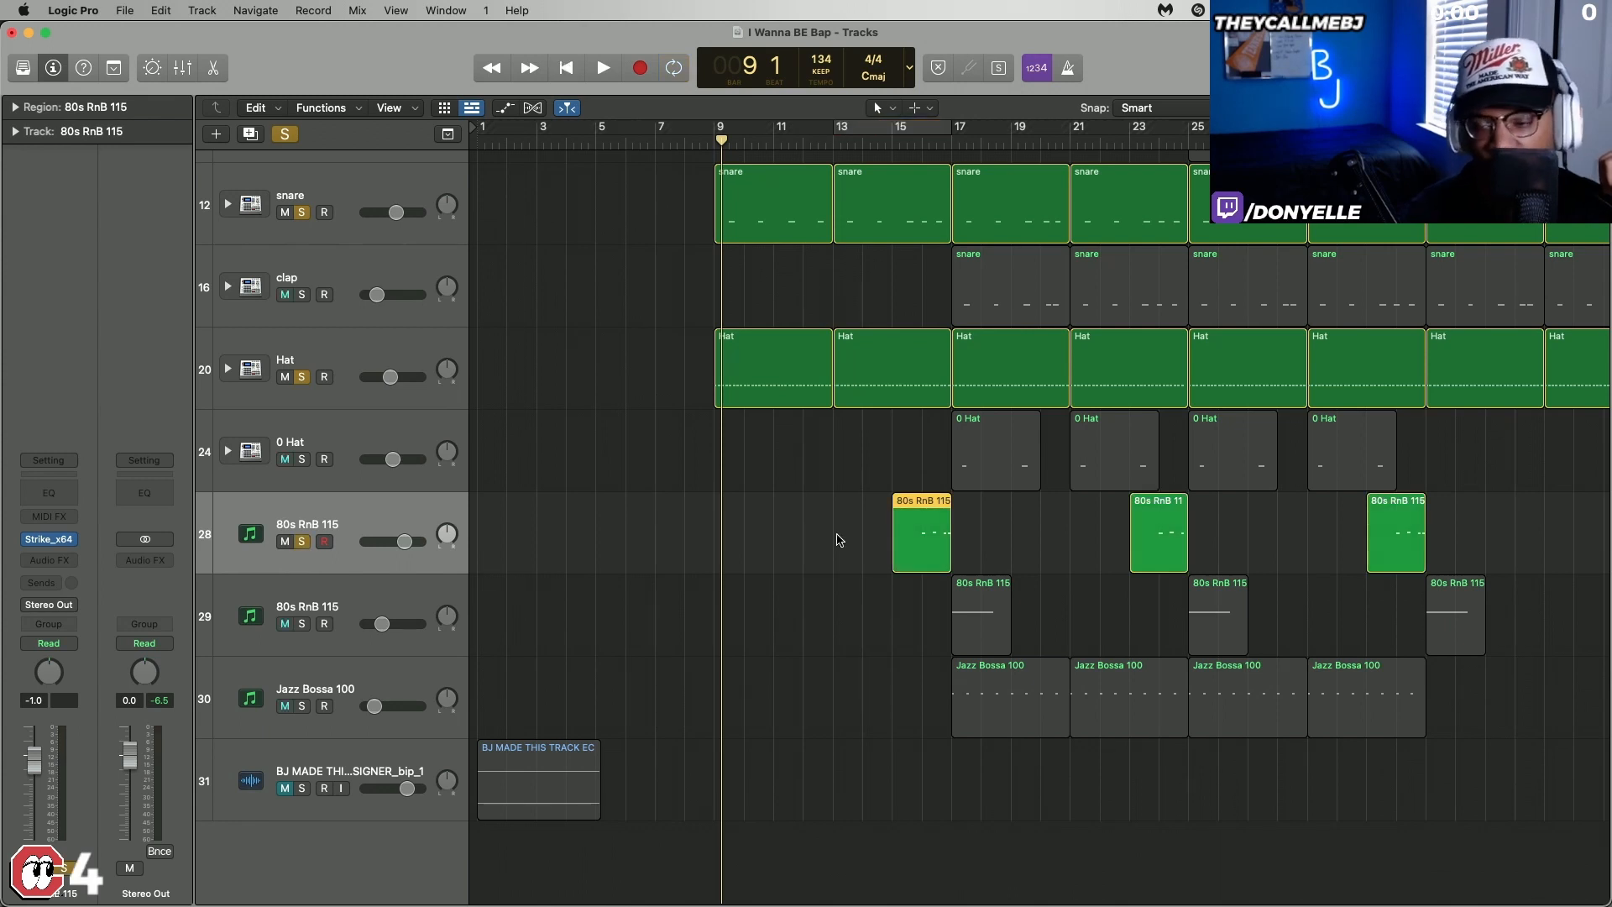
pyautogui.scroll(-6, 837, 540)
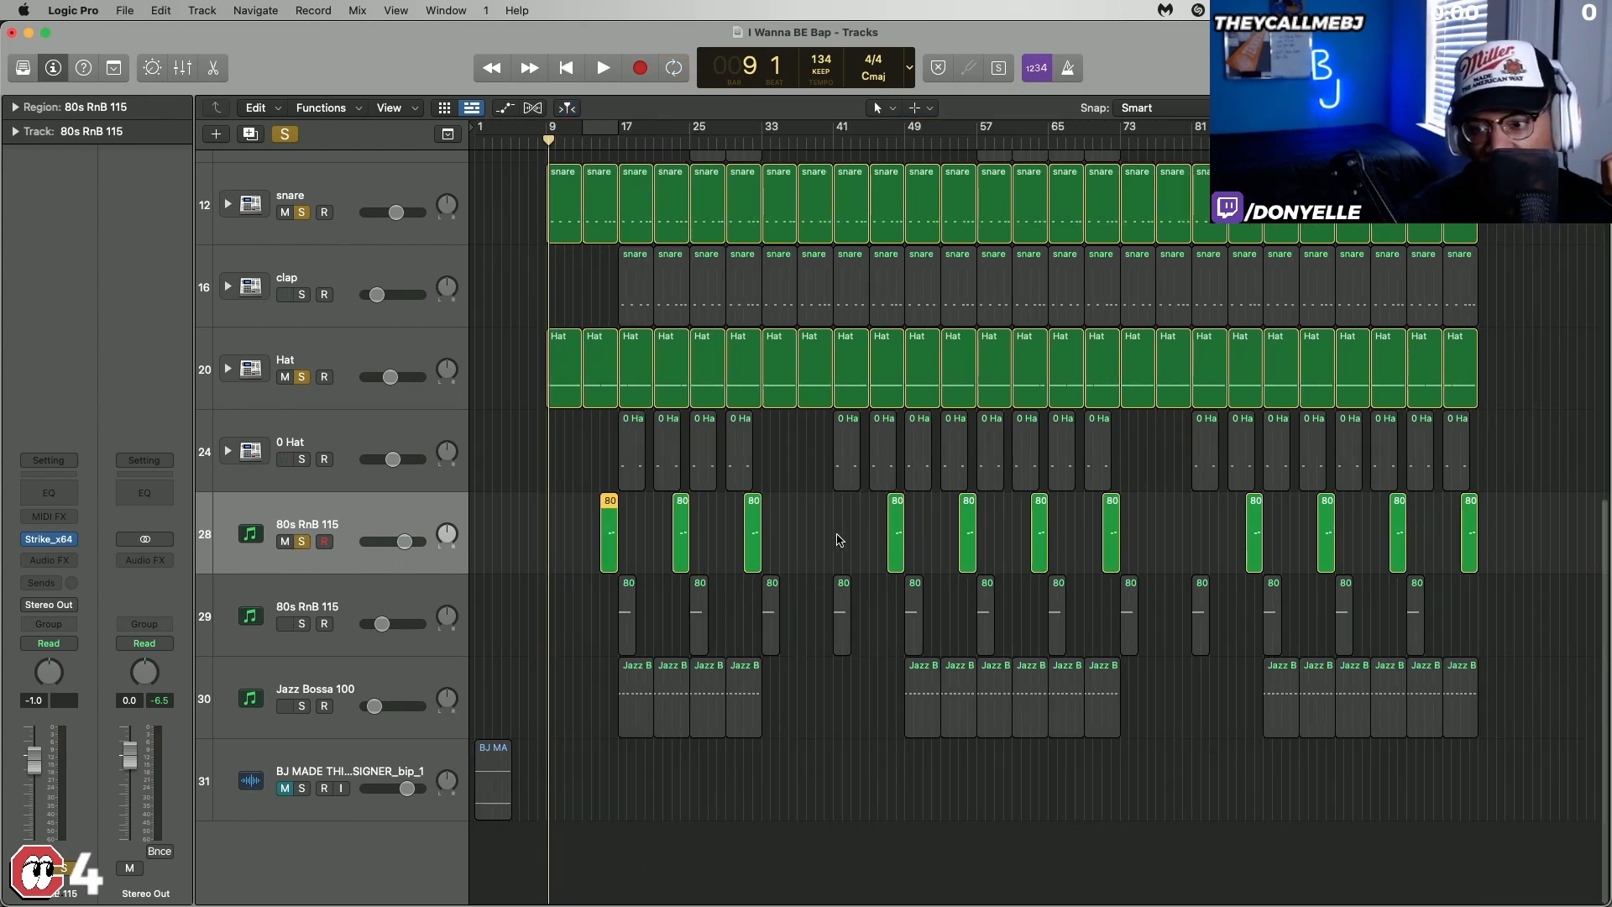
pyautogui.scroll(8, 738, 514)
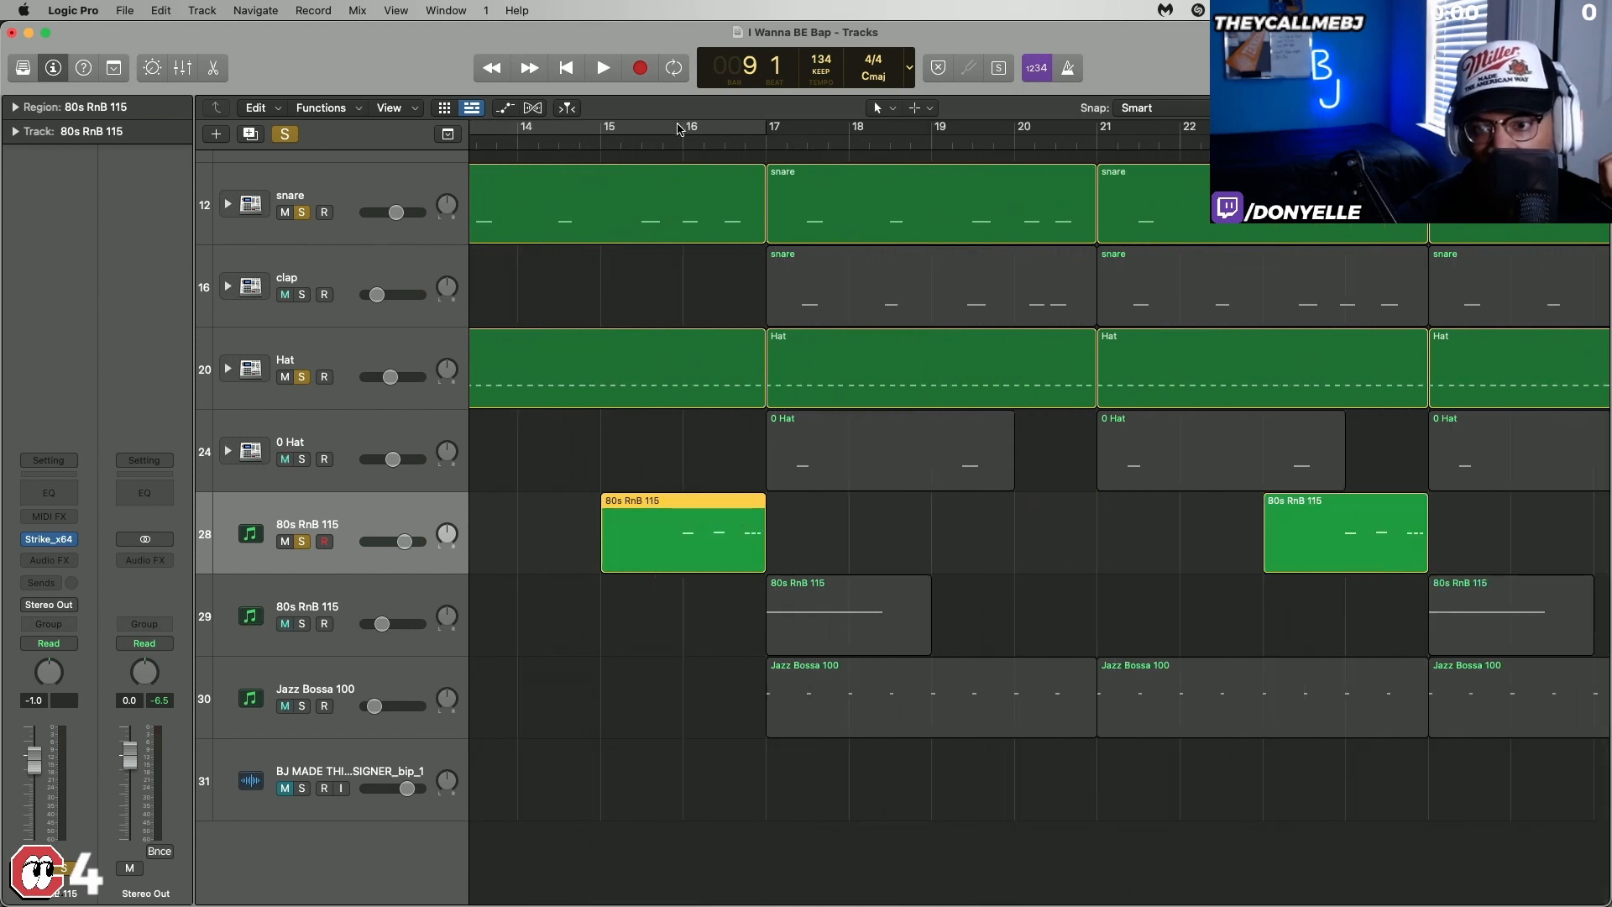
pyautogui.moveTo(604, 136); pyautogui.dragTo(848, 135)
pyautogui.scroll(-5, 599, 538)
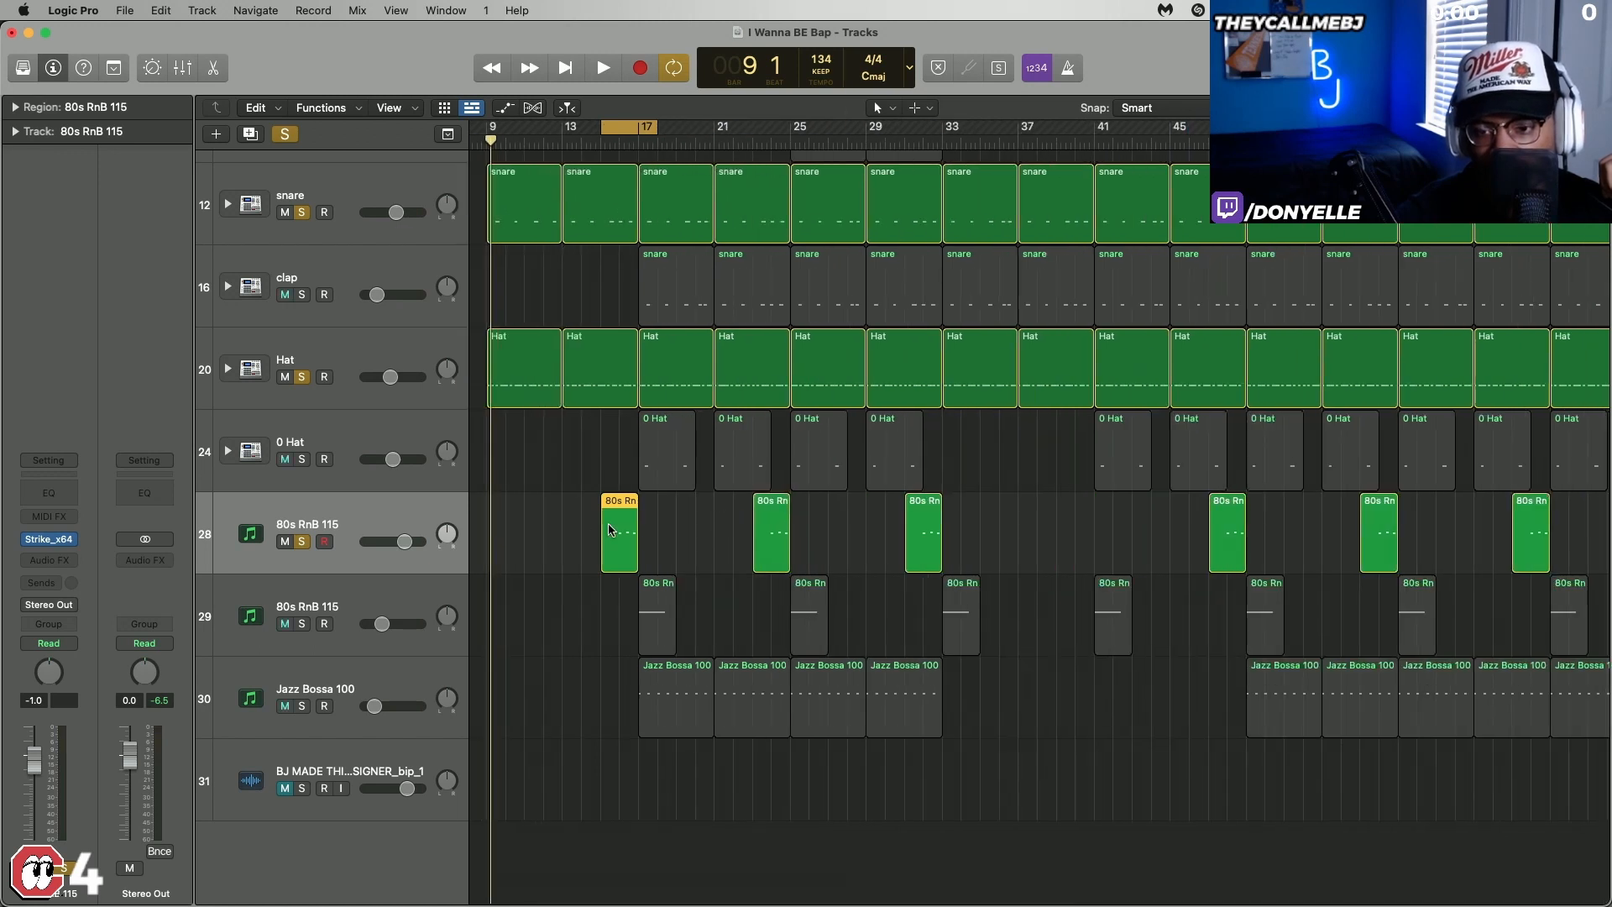
pyautogui.click(303, 624)
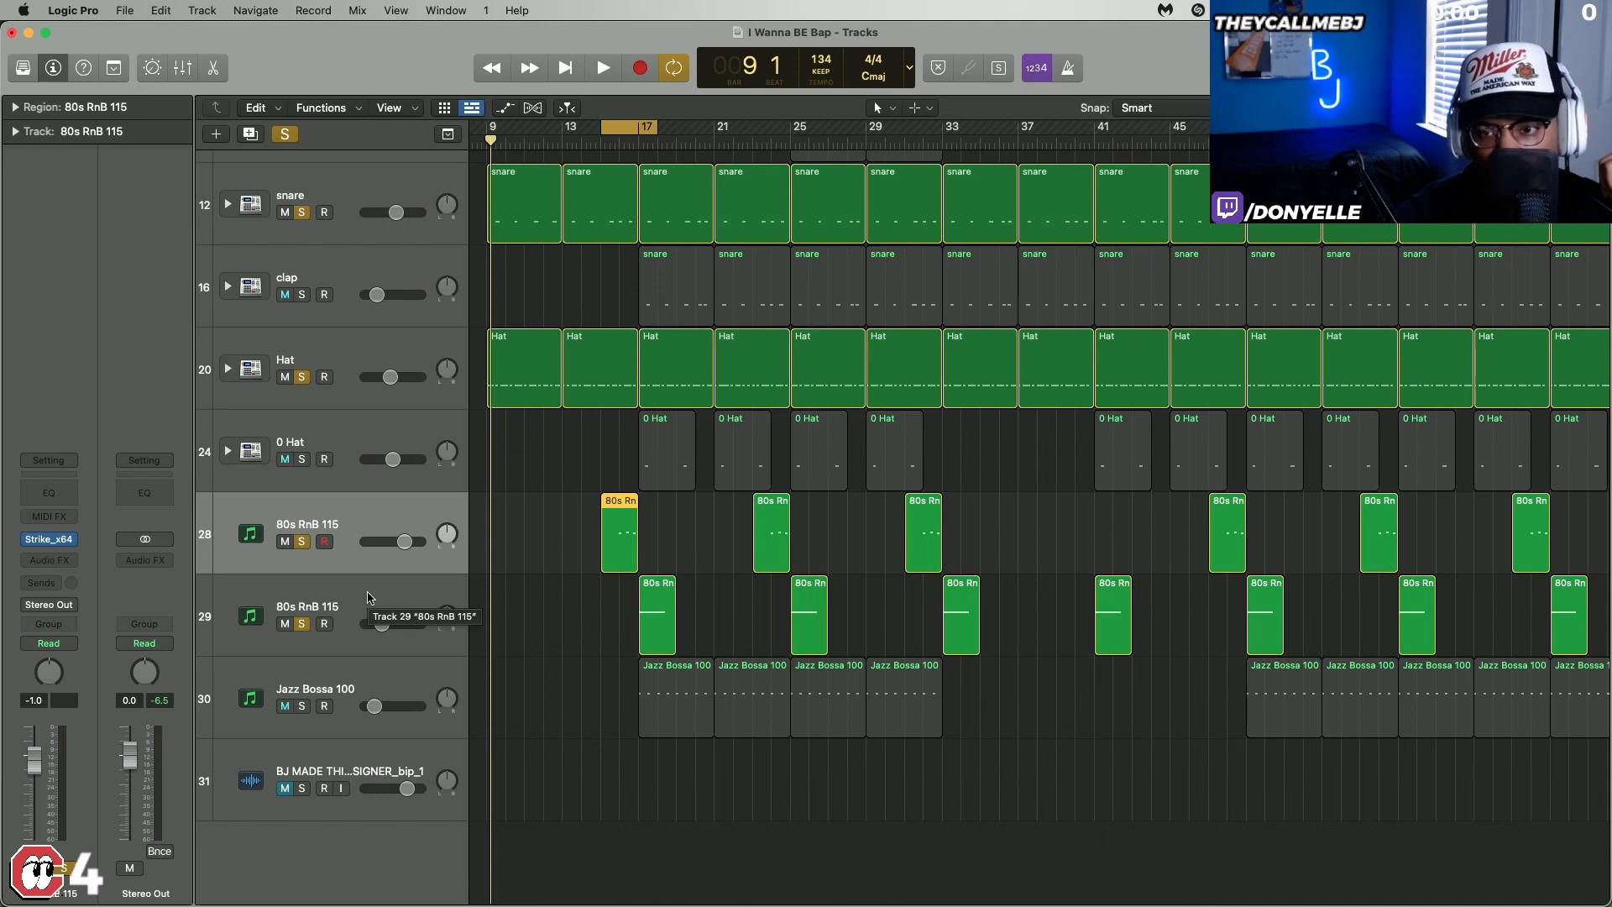
pyautogui.press('space')
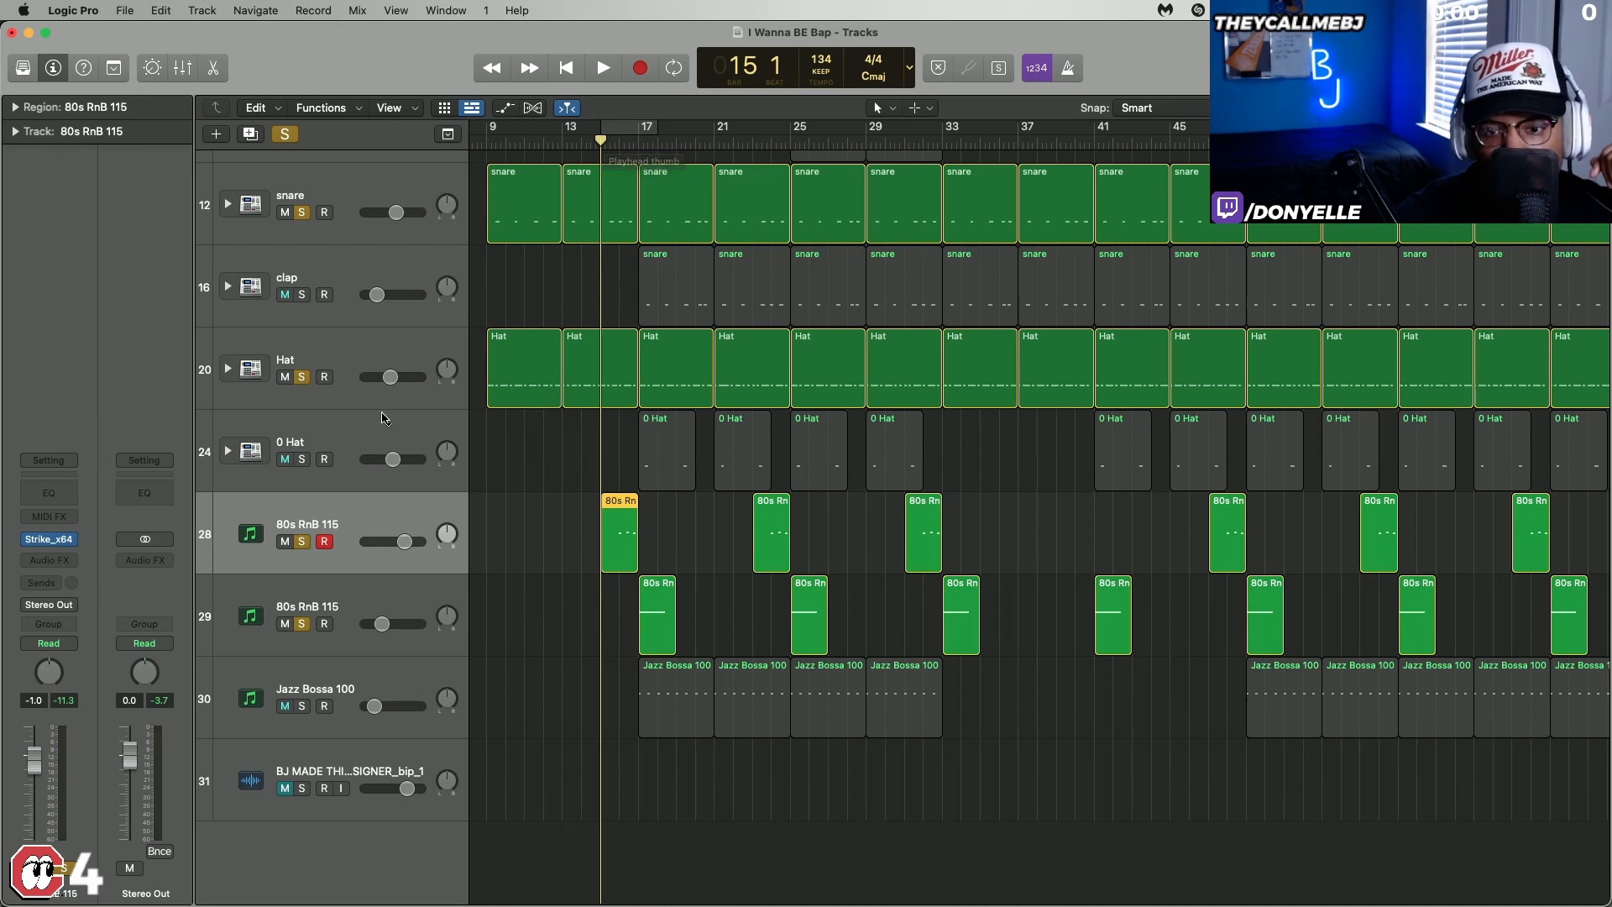
# Step: Solo the Jazz Bossa 100 track and place the playhead at bar 17
pyautogui.click(375, 682)
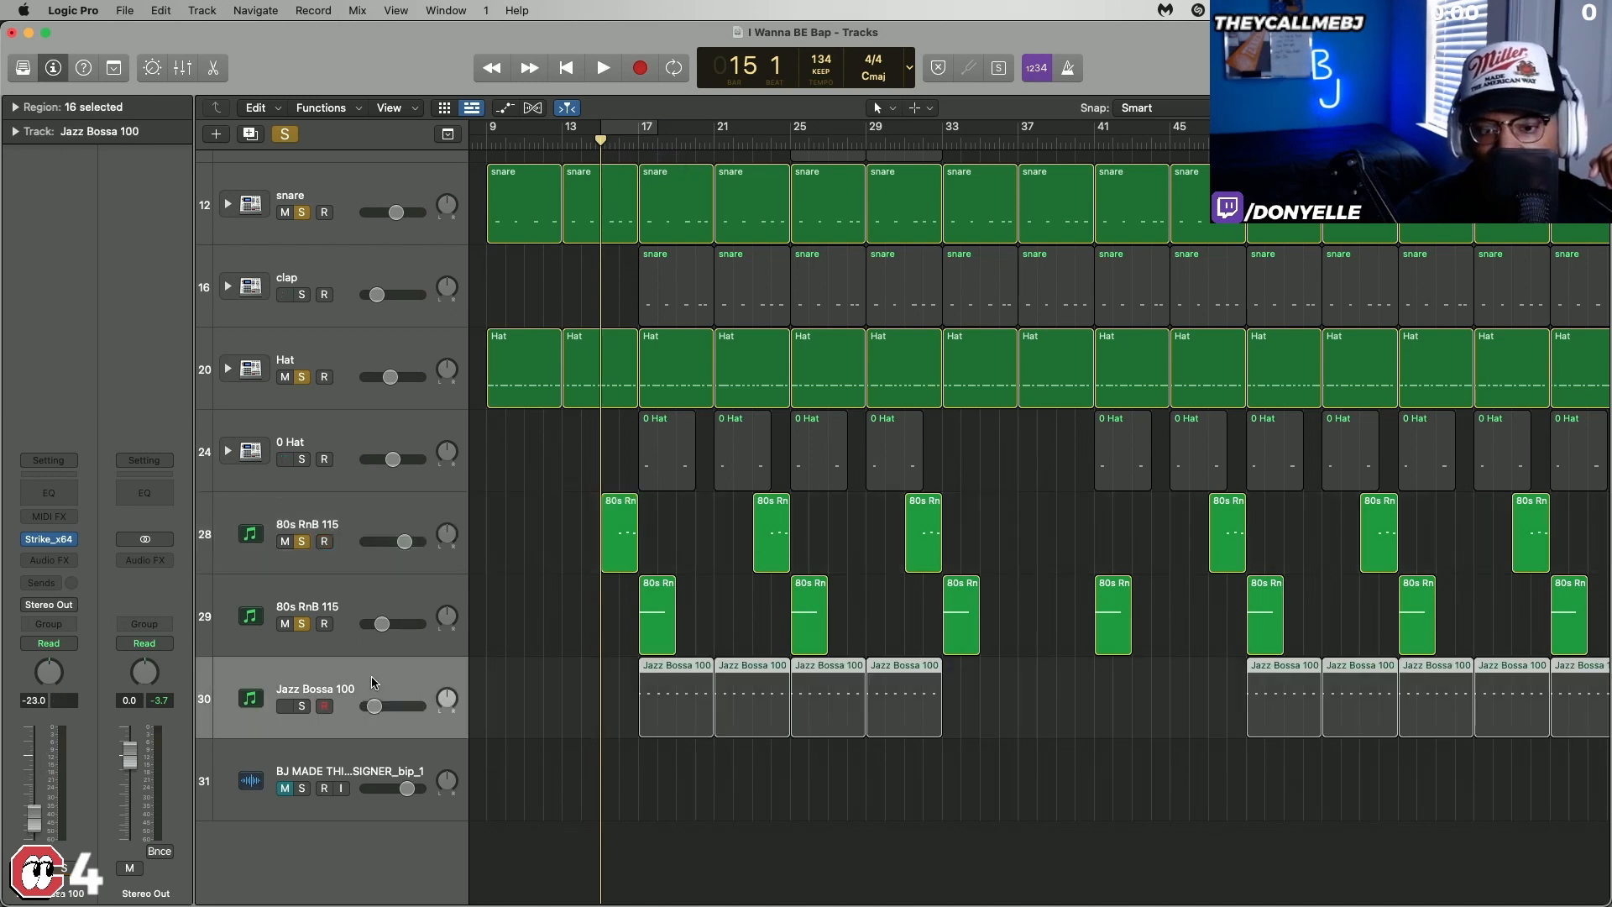
pyautogui.click(303, 707)
pyautogui.click(637, 140)
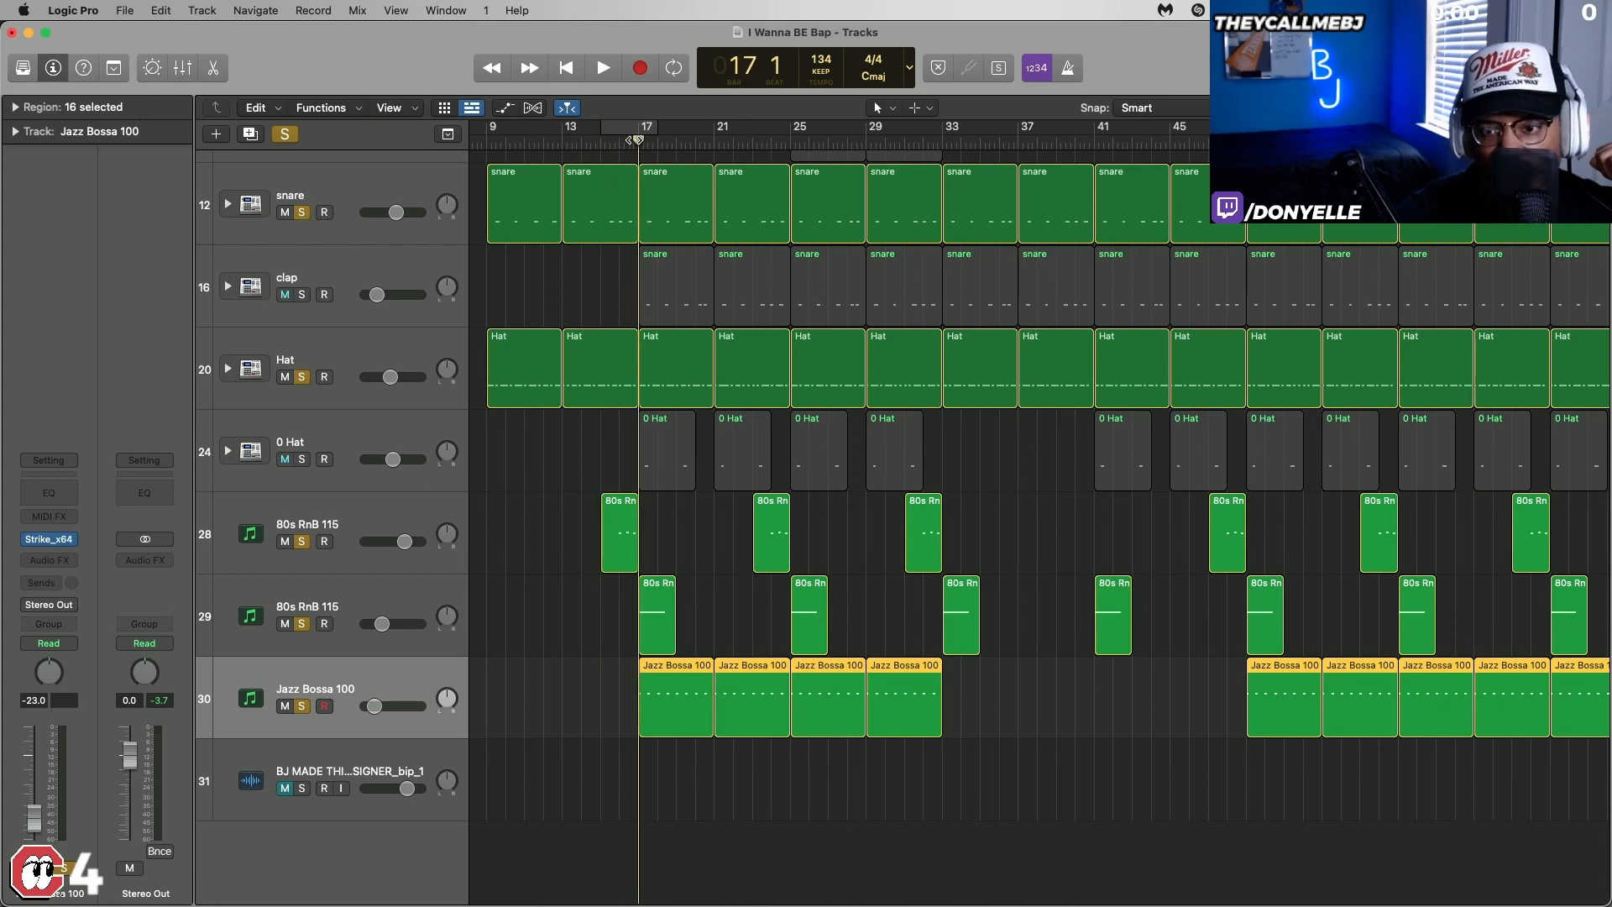
# Step: Solo the clap and 0 Hat tracks as well, so every drum track is soloed
pyautogui.scroll(7, 535, 420)
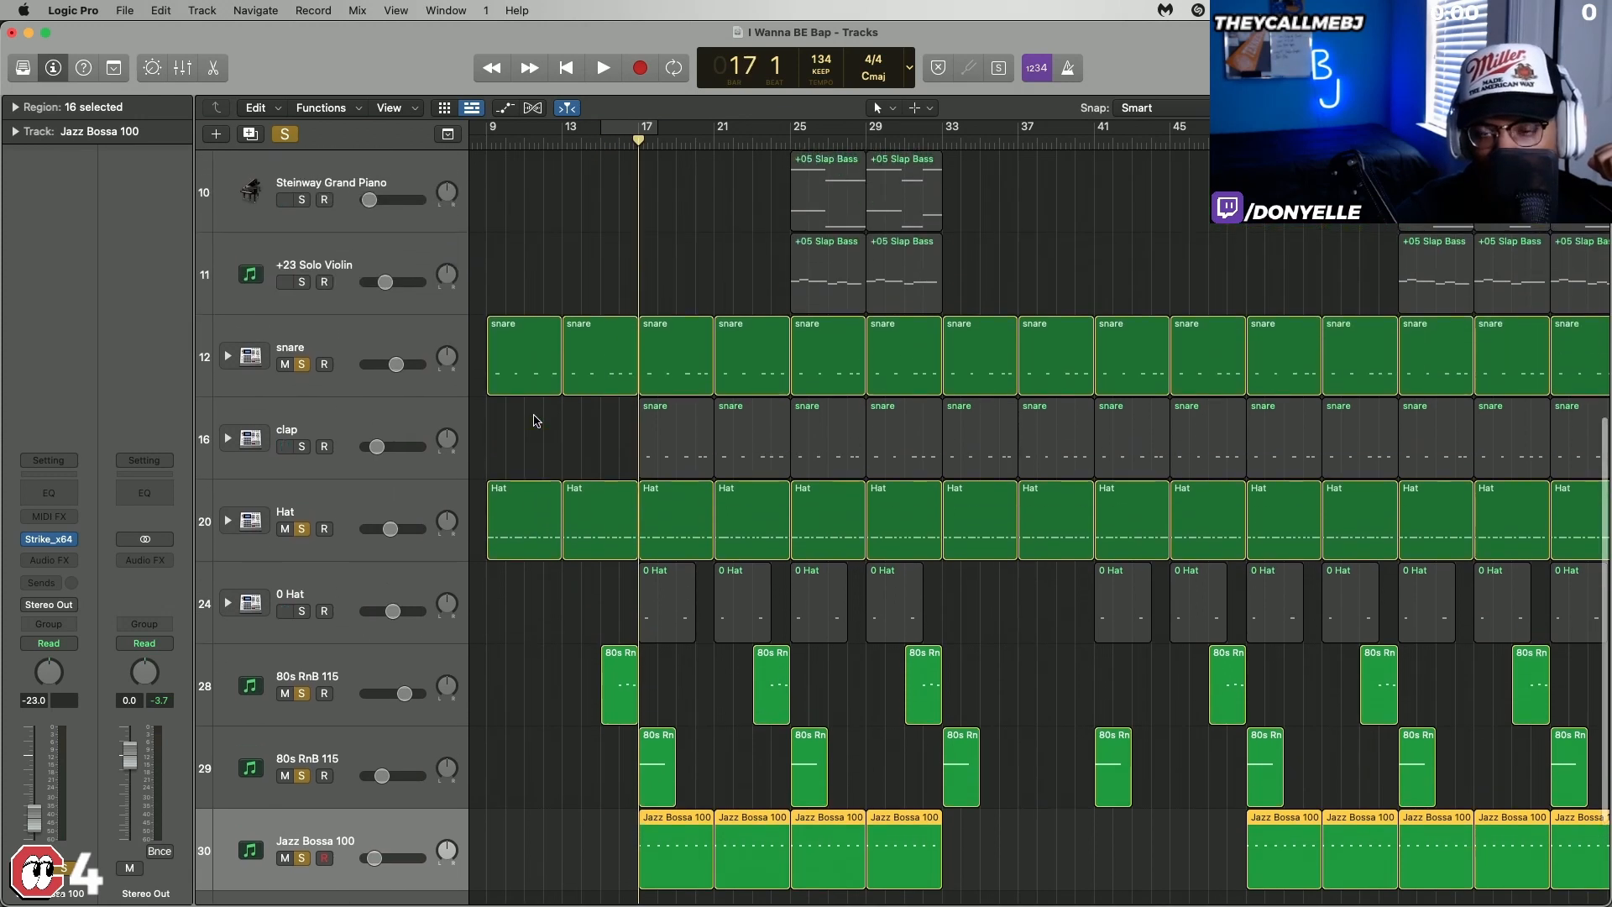
pyautogui.scroll(2, 535, 420)
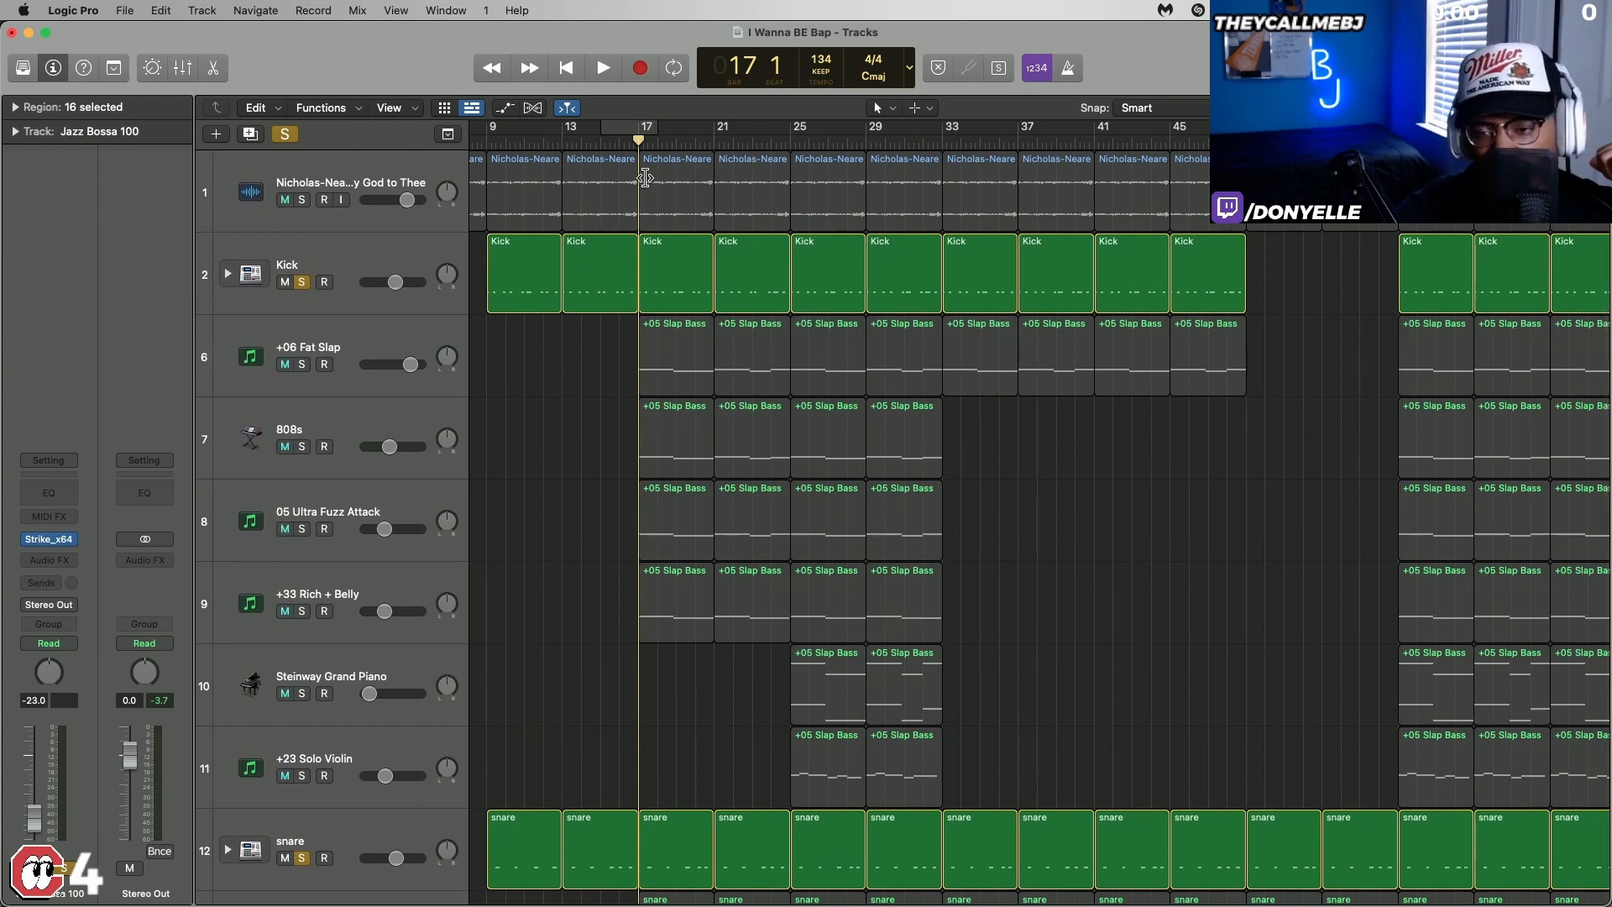
pyautogui.hscroll(-5, 645, 178)
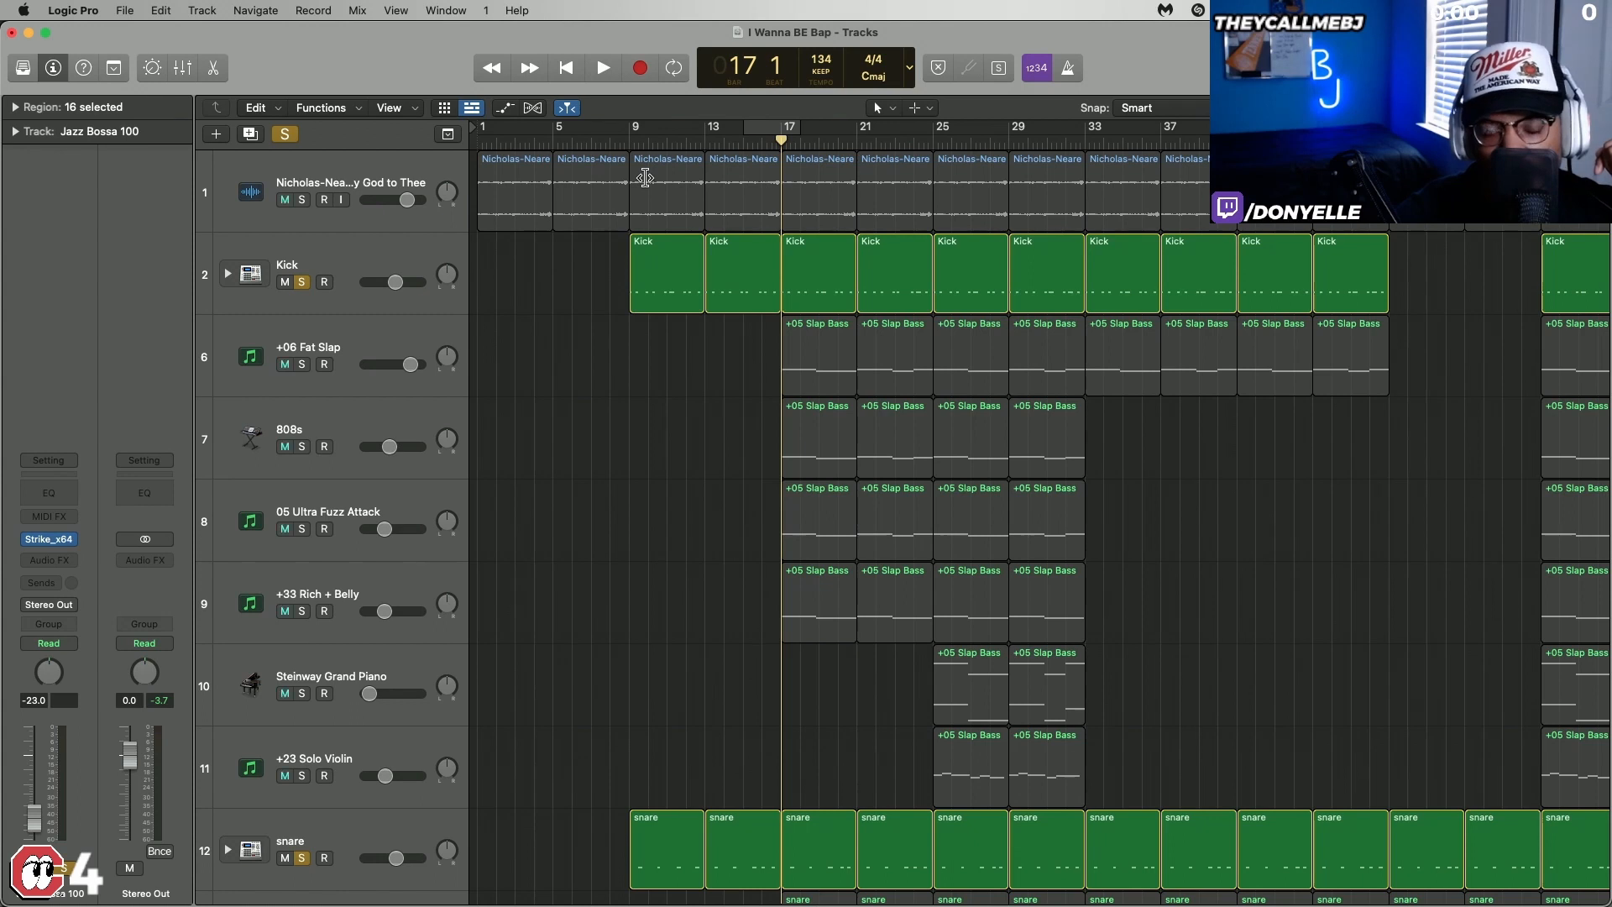
pyautogui.hscroll(2, 645, 178)
pyautogui.scroll(-5, 645, 178)
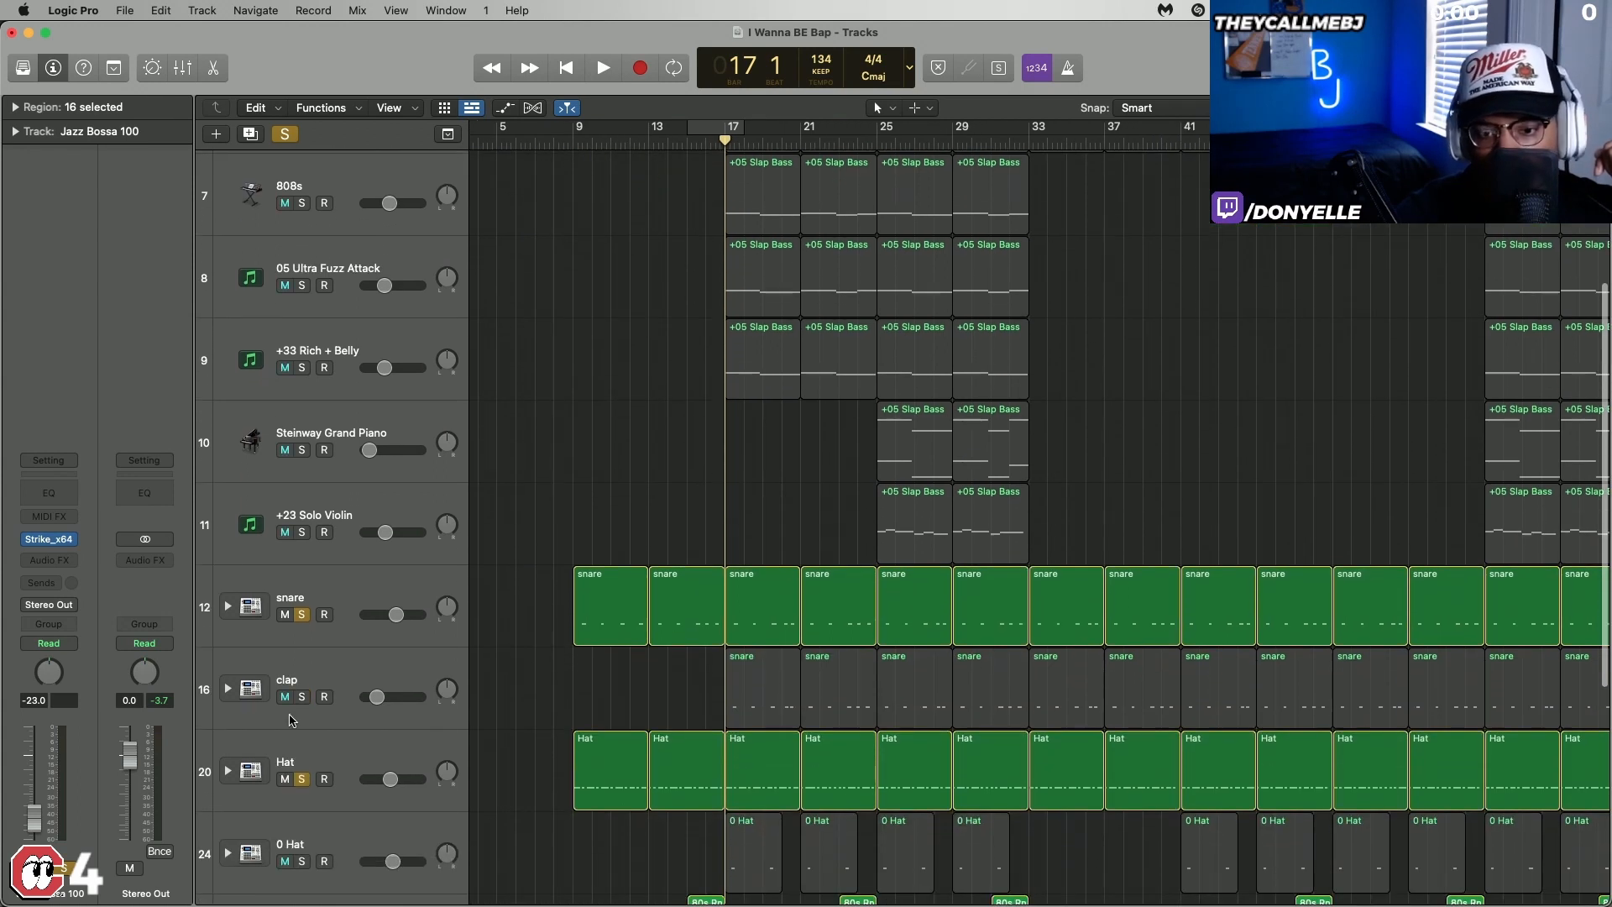
pyautogui.click(303, 698)
pyautogui.scroll(-3, 557, 655)
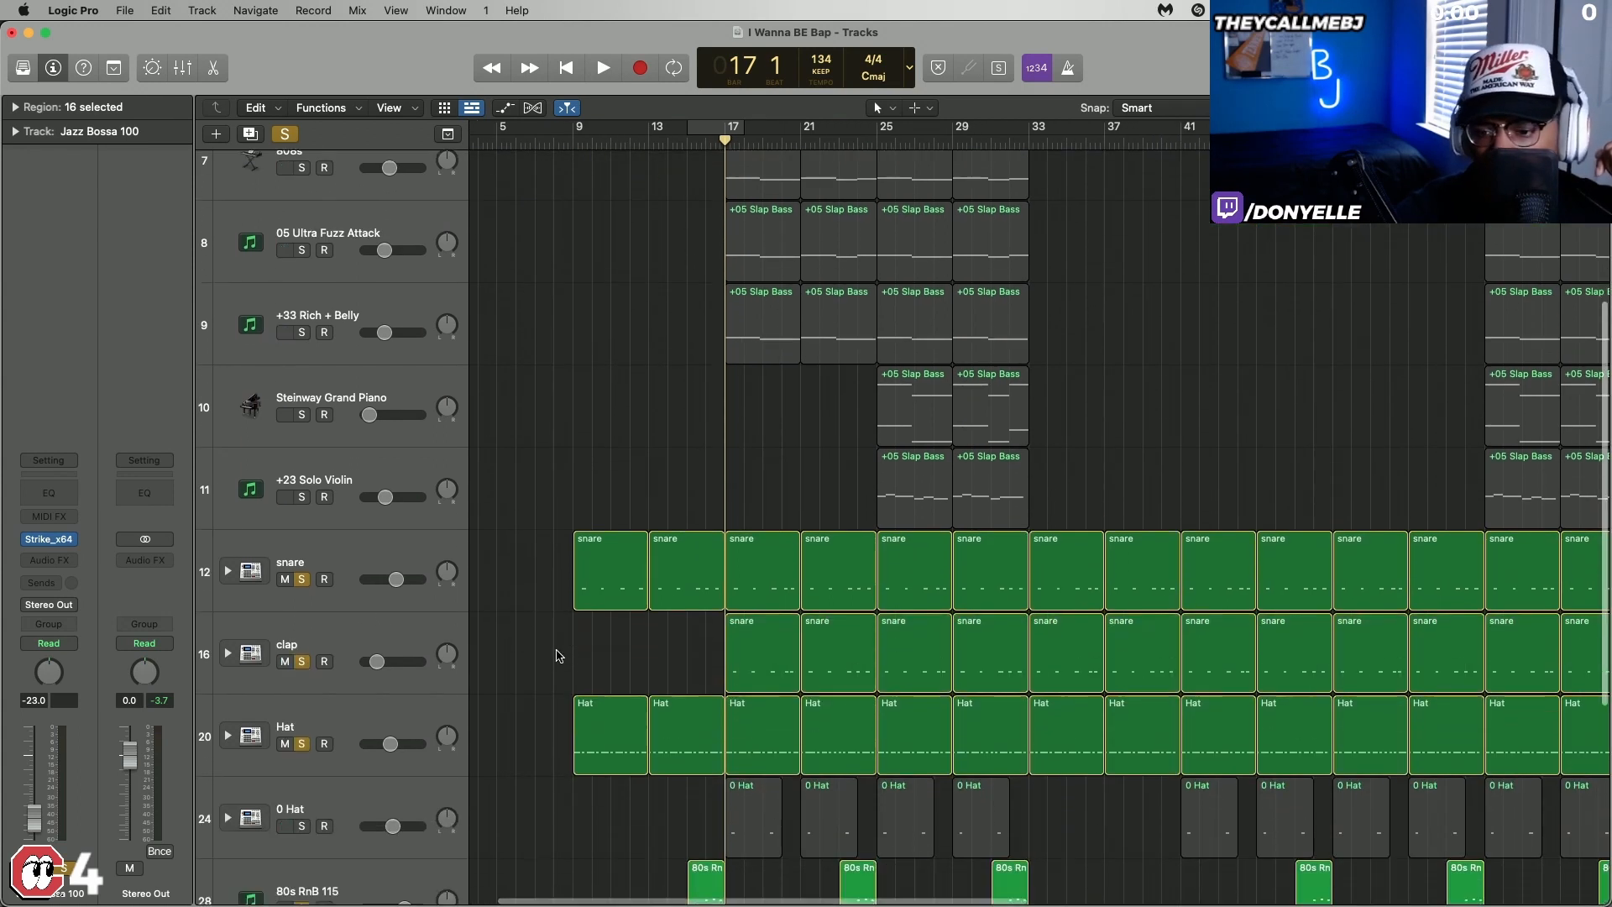
pyautogui.click(302, 637)
pyautogui.scroll(6, 561, 640)
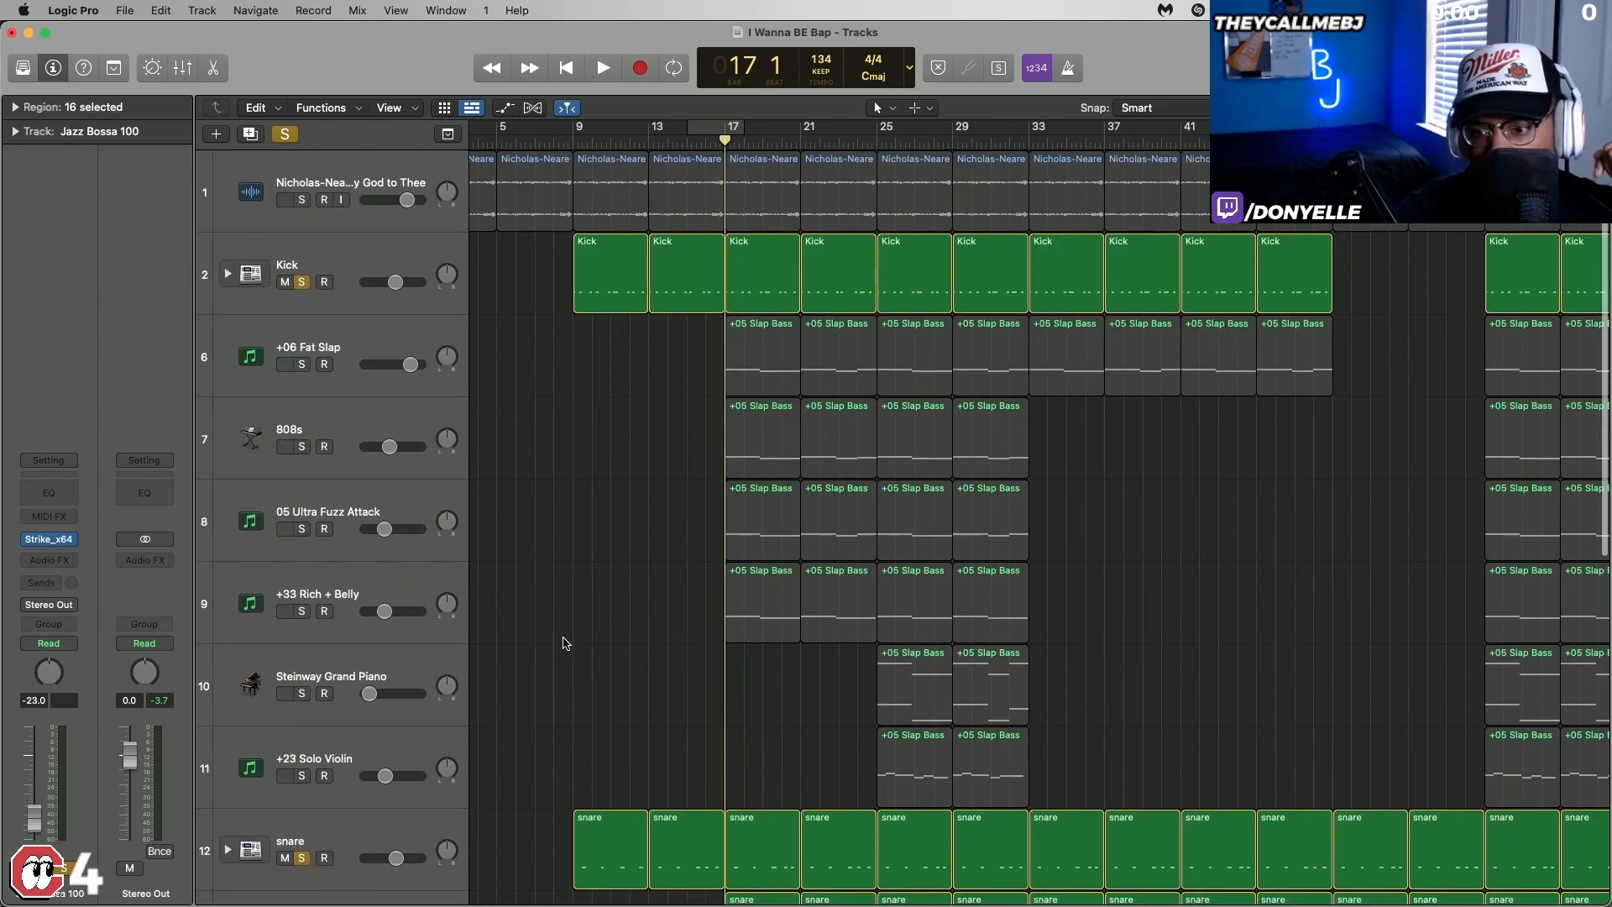
pyautogui.scroll(-8, 564, 644)
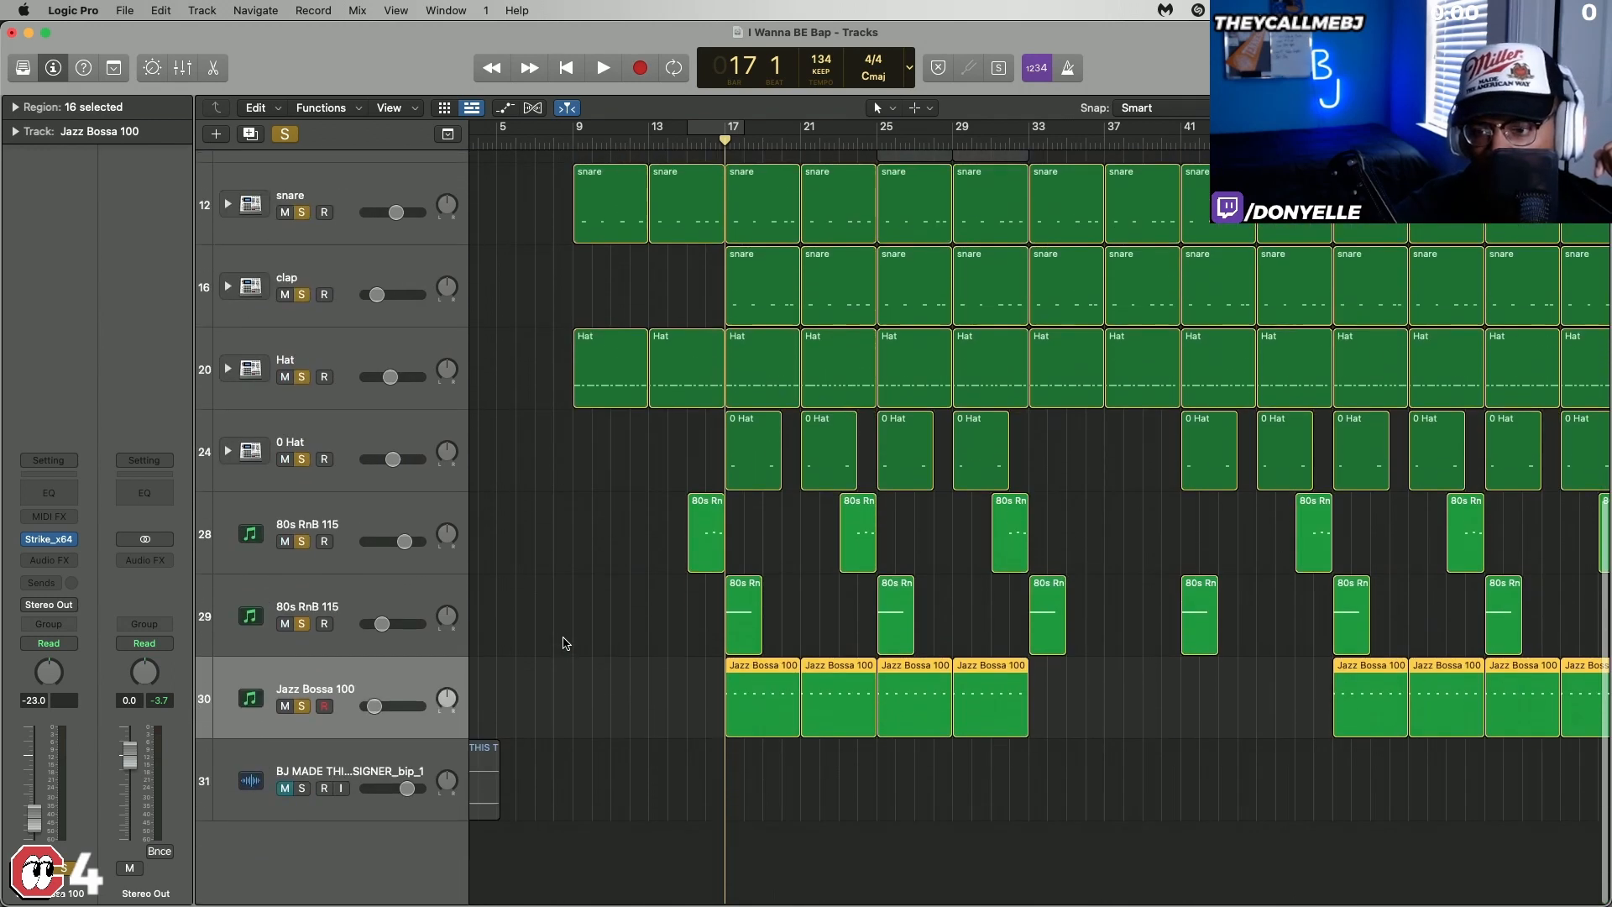
# Step: Play all the soloed drum tracks together from bar 17 and return the playhead to bar 17
pyautogui.scroll(-5, 563, 643)
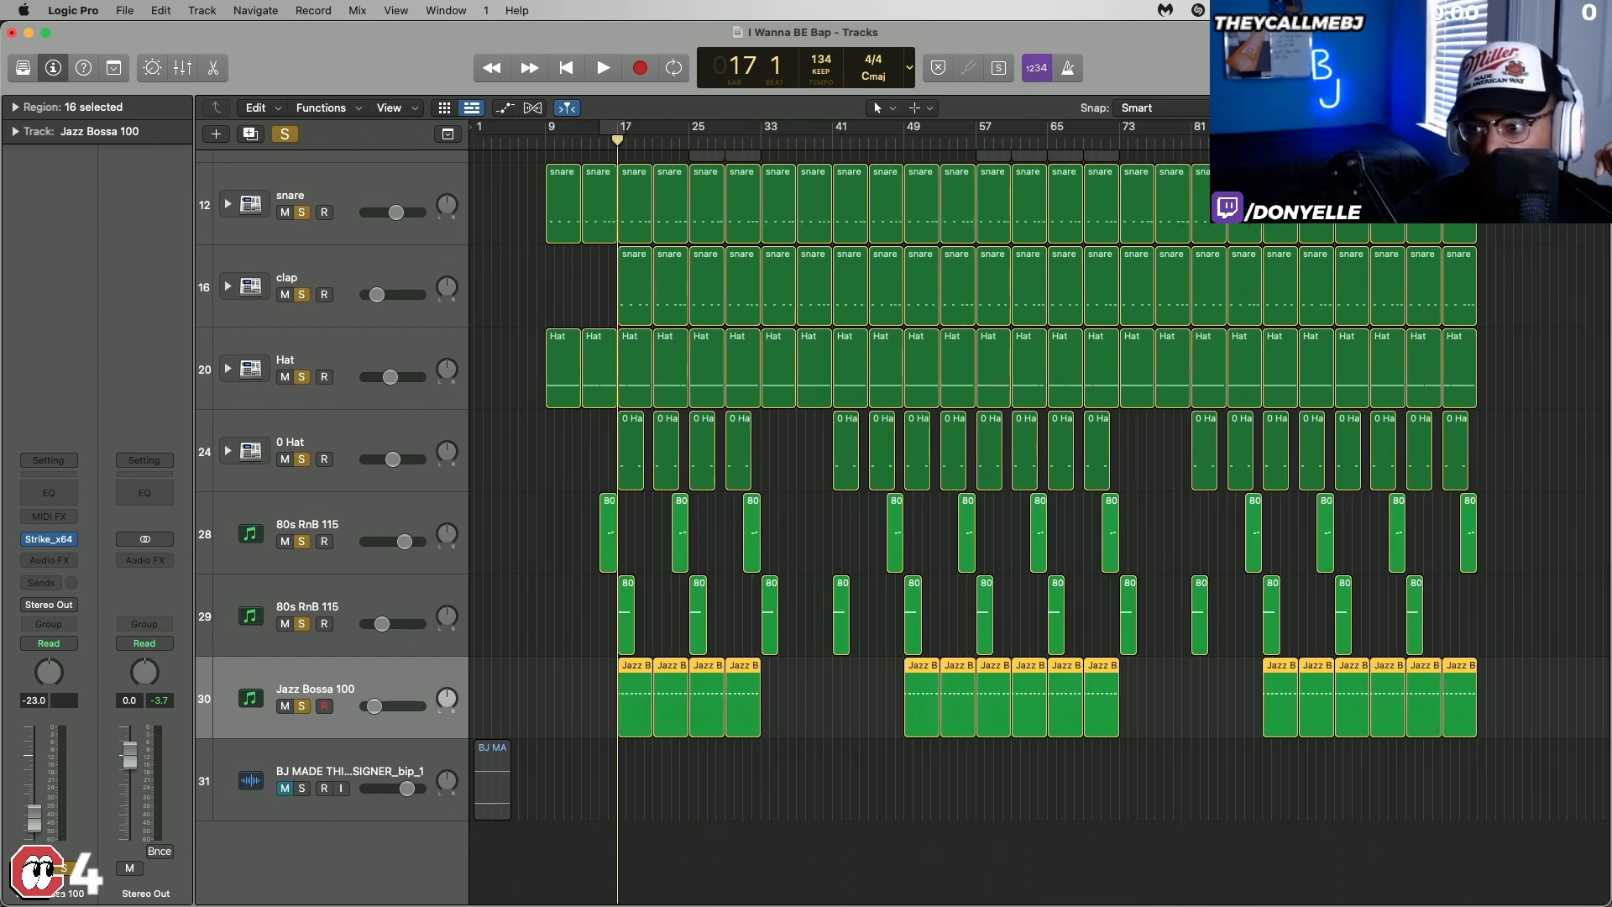
pyautogui.press('super+Up')
pyautogui.press('super+Up')
pyautogui.press('super+Up')
pyautogui.press('super+Up')
pyautogui.press('super+Up')
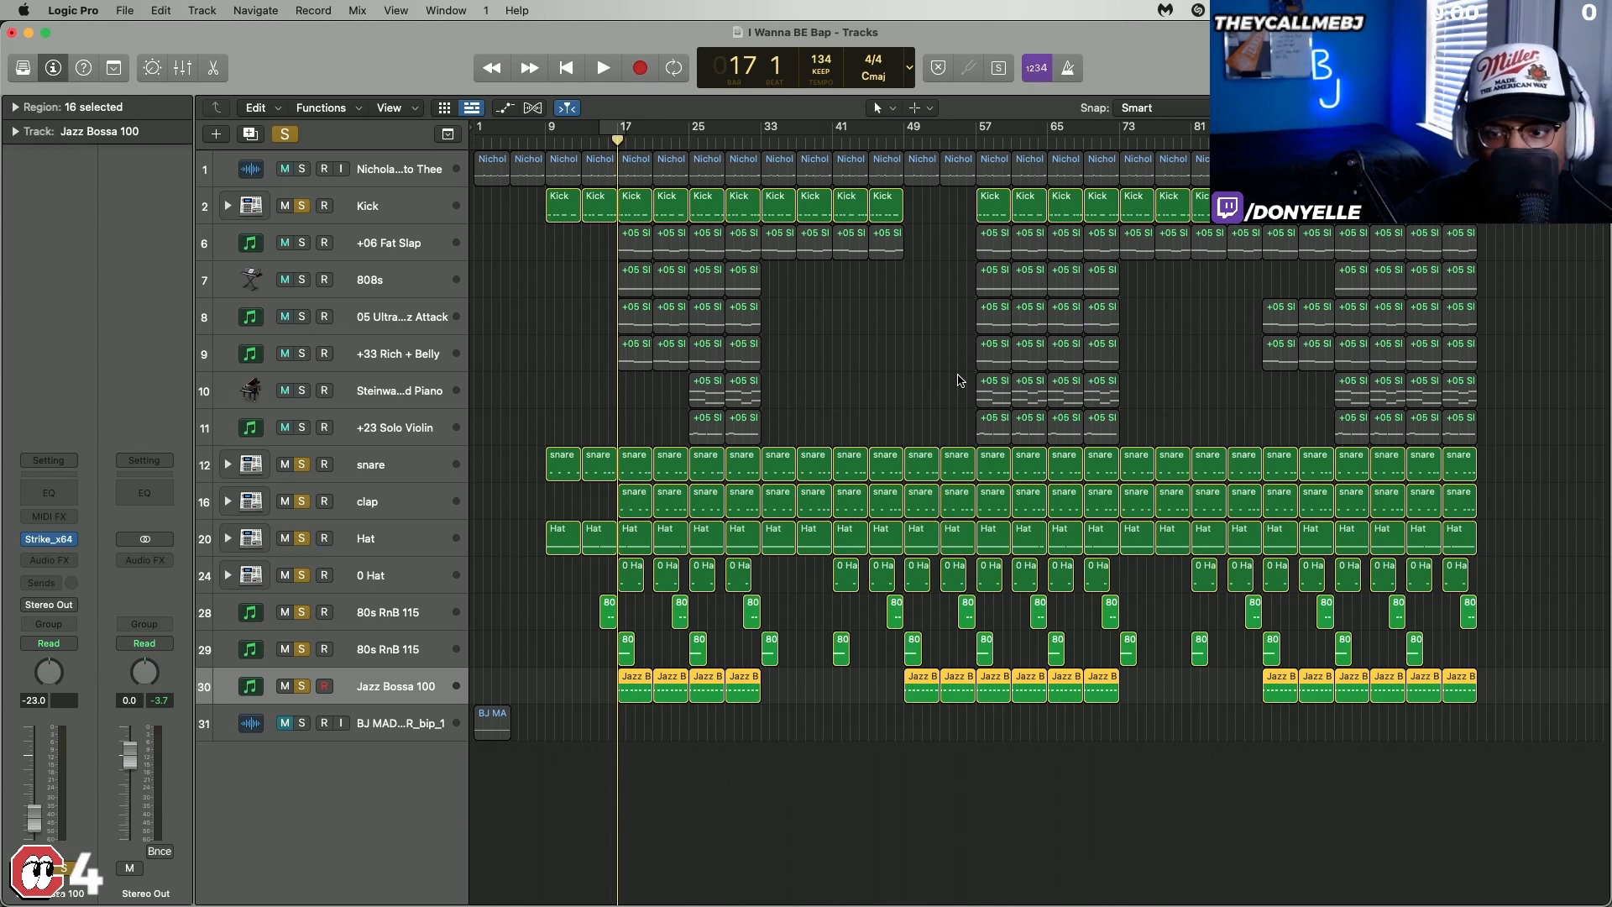
pyautogui.press('space')
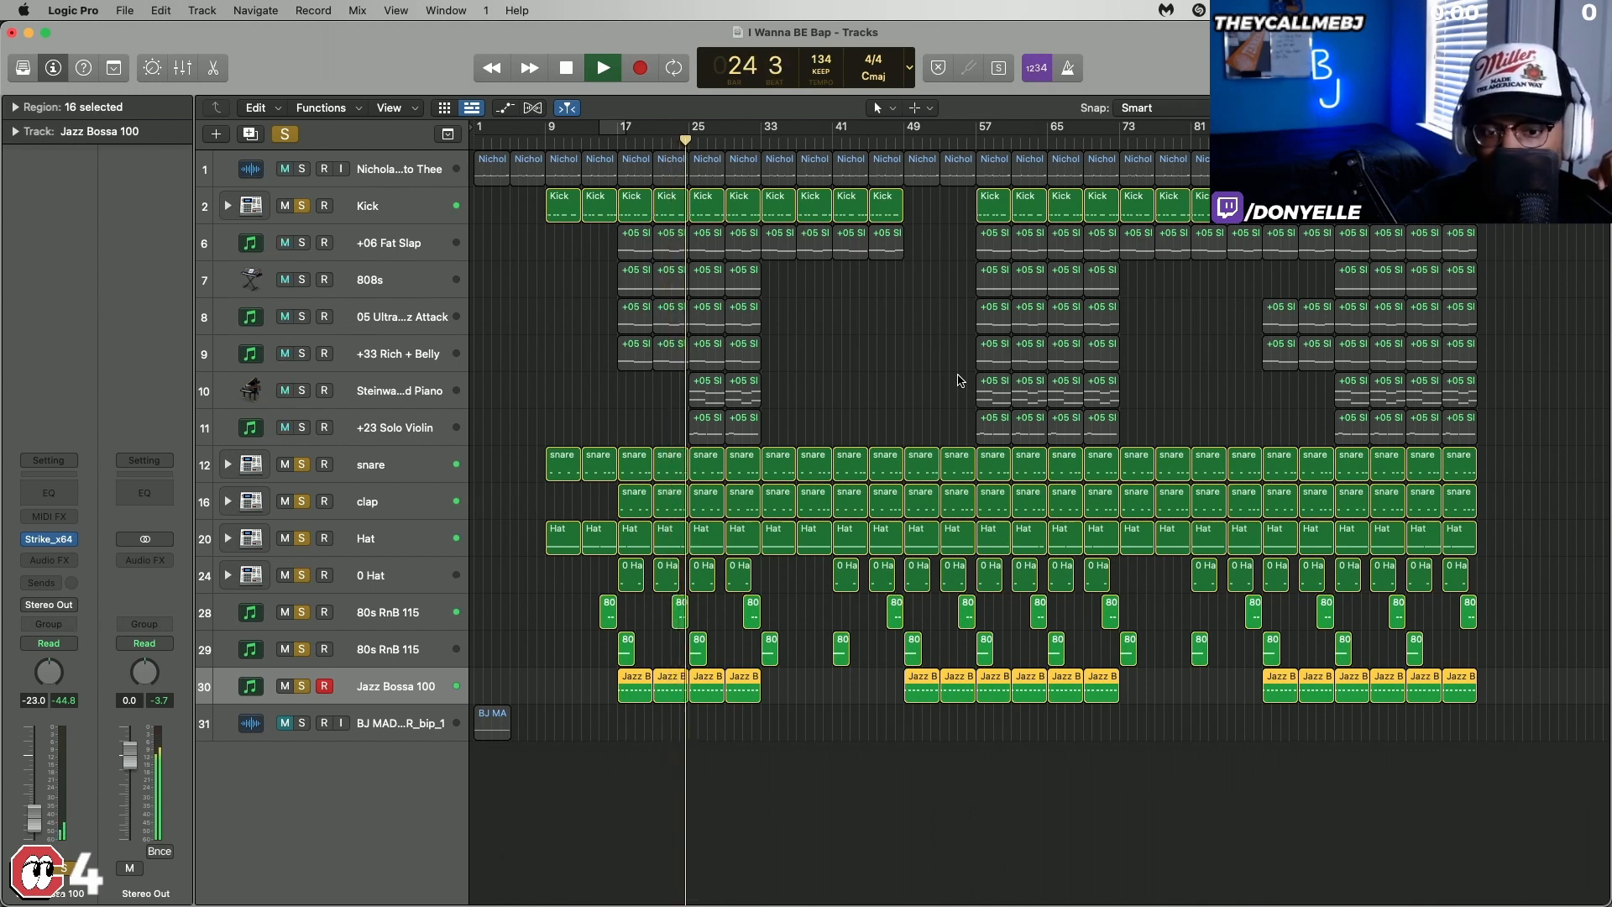
pyautogui.press('space')
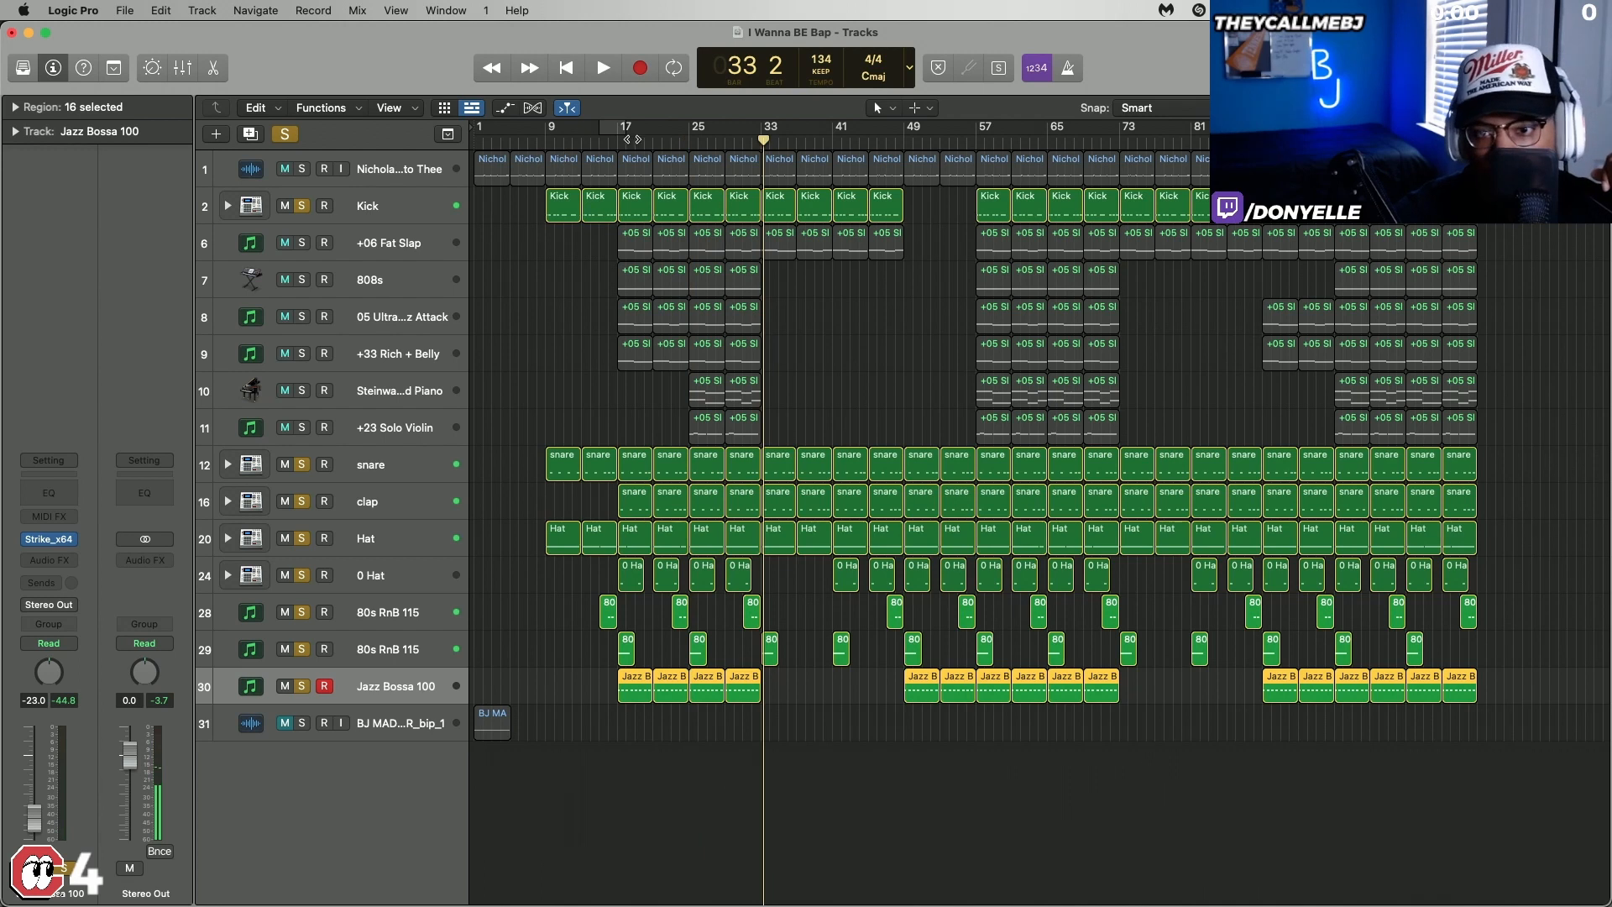
pyautogui.click(618, 142)
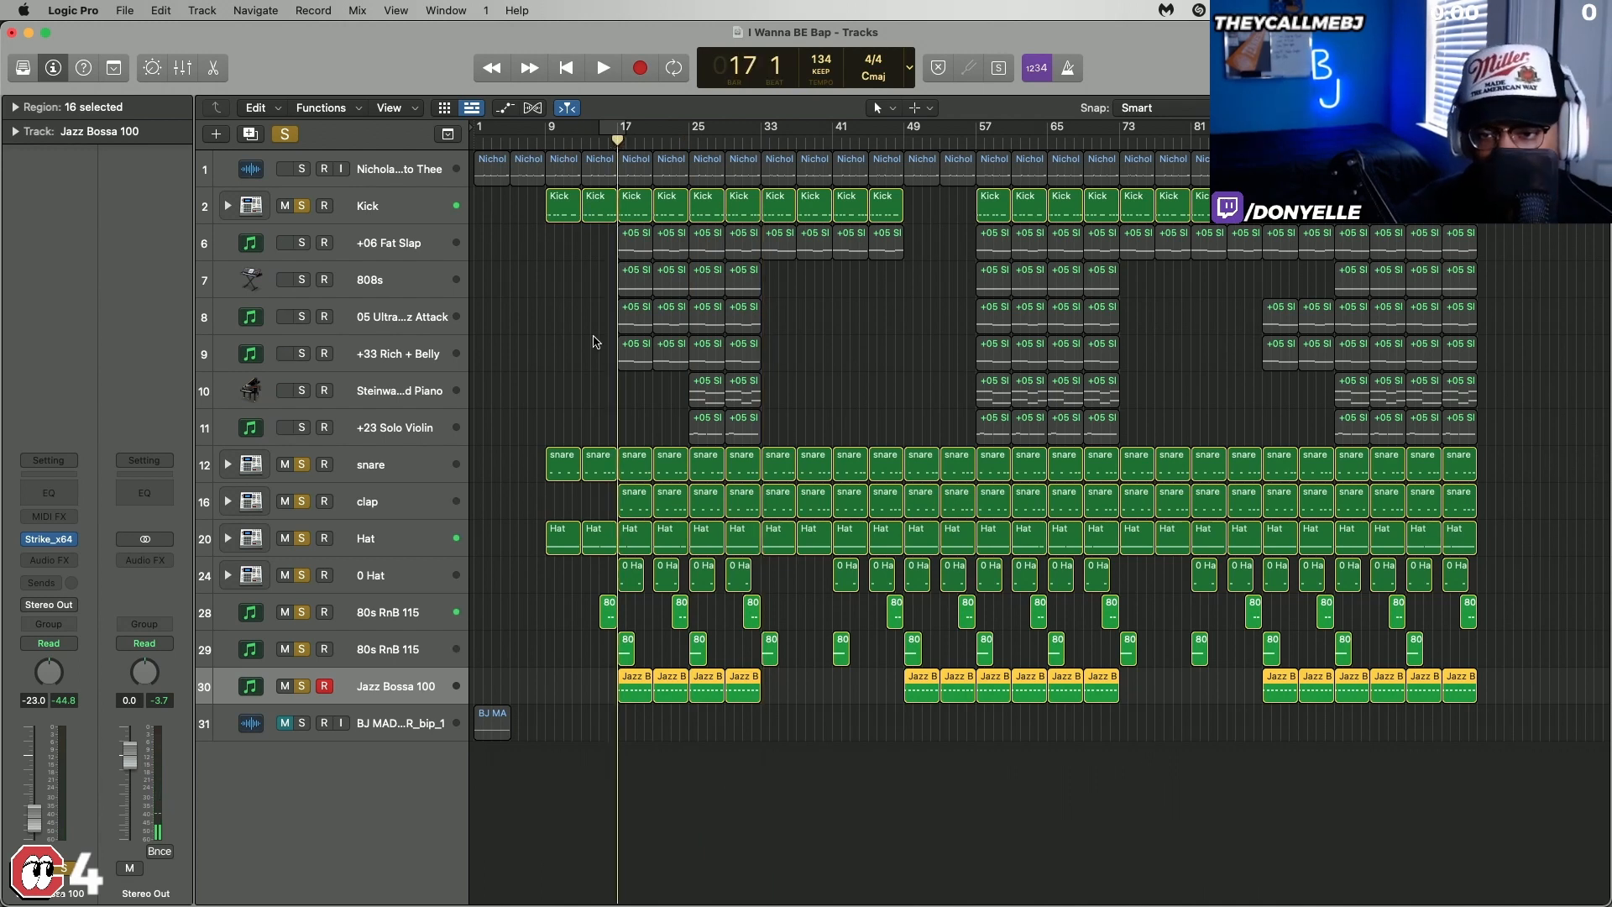
# Step: Move the Kick track down to directly above the snare track and deselect its regions
pyautogui.click(388, 215)
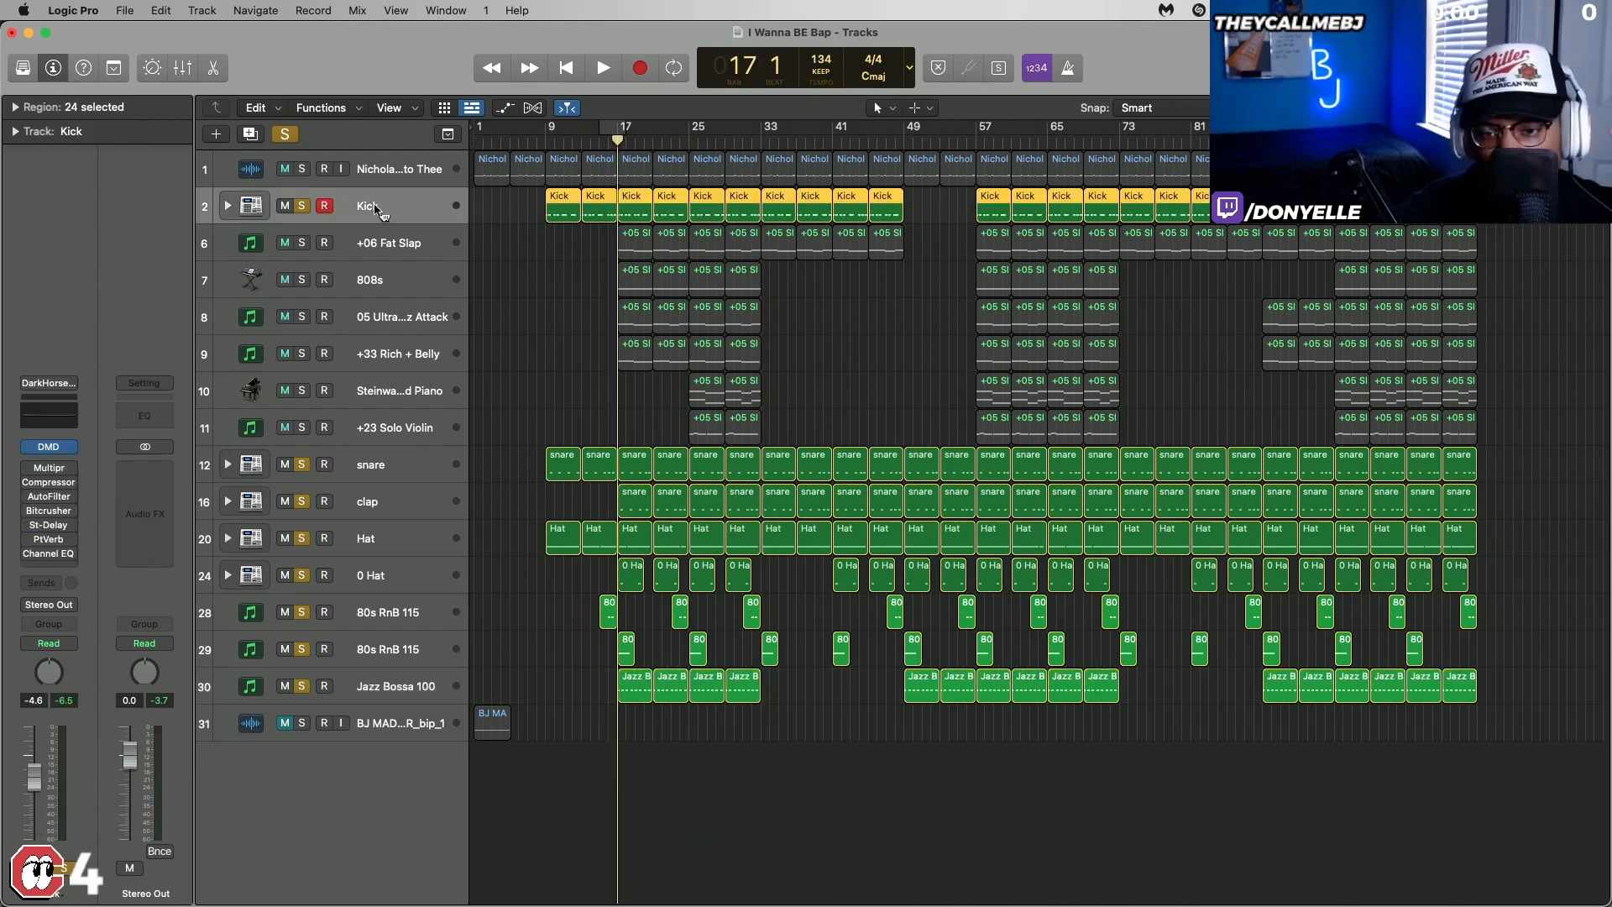
pyautogui.moveTo(375, 210); pyautogui.dragTo(379, 437)
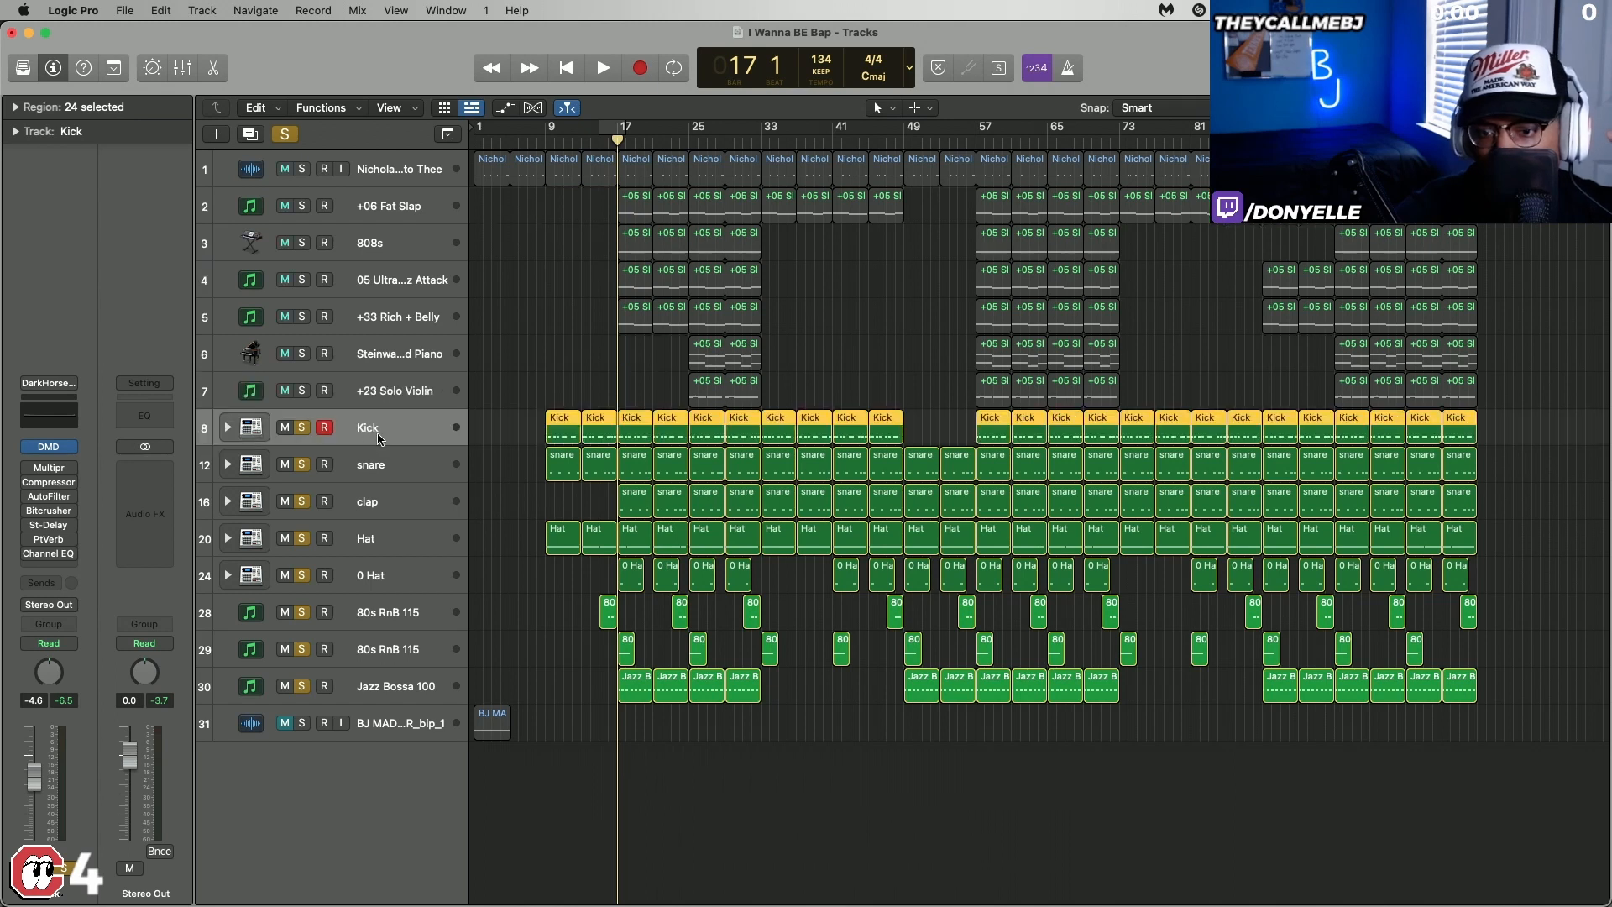
pyautogui.click(550, 374)
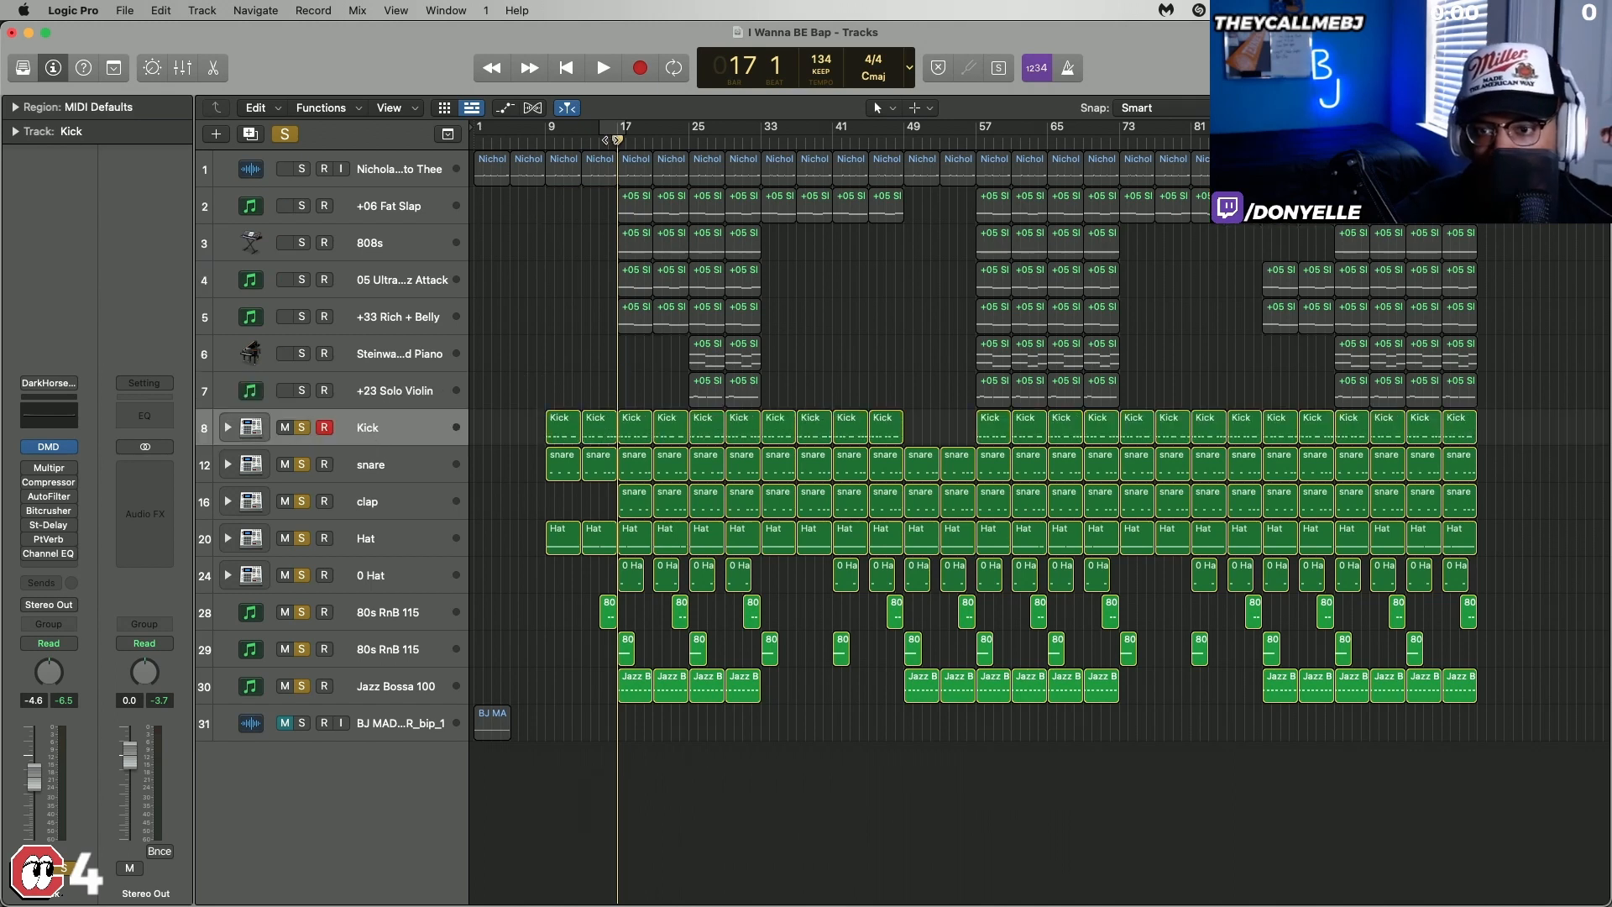
# Step: Solo the Nearer My God to Thee sample track and take every drum track out of solo
pyautogui.click(303, 170)
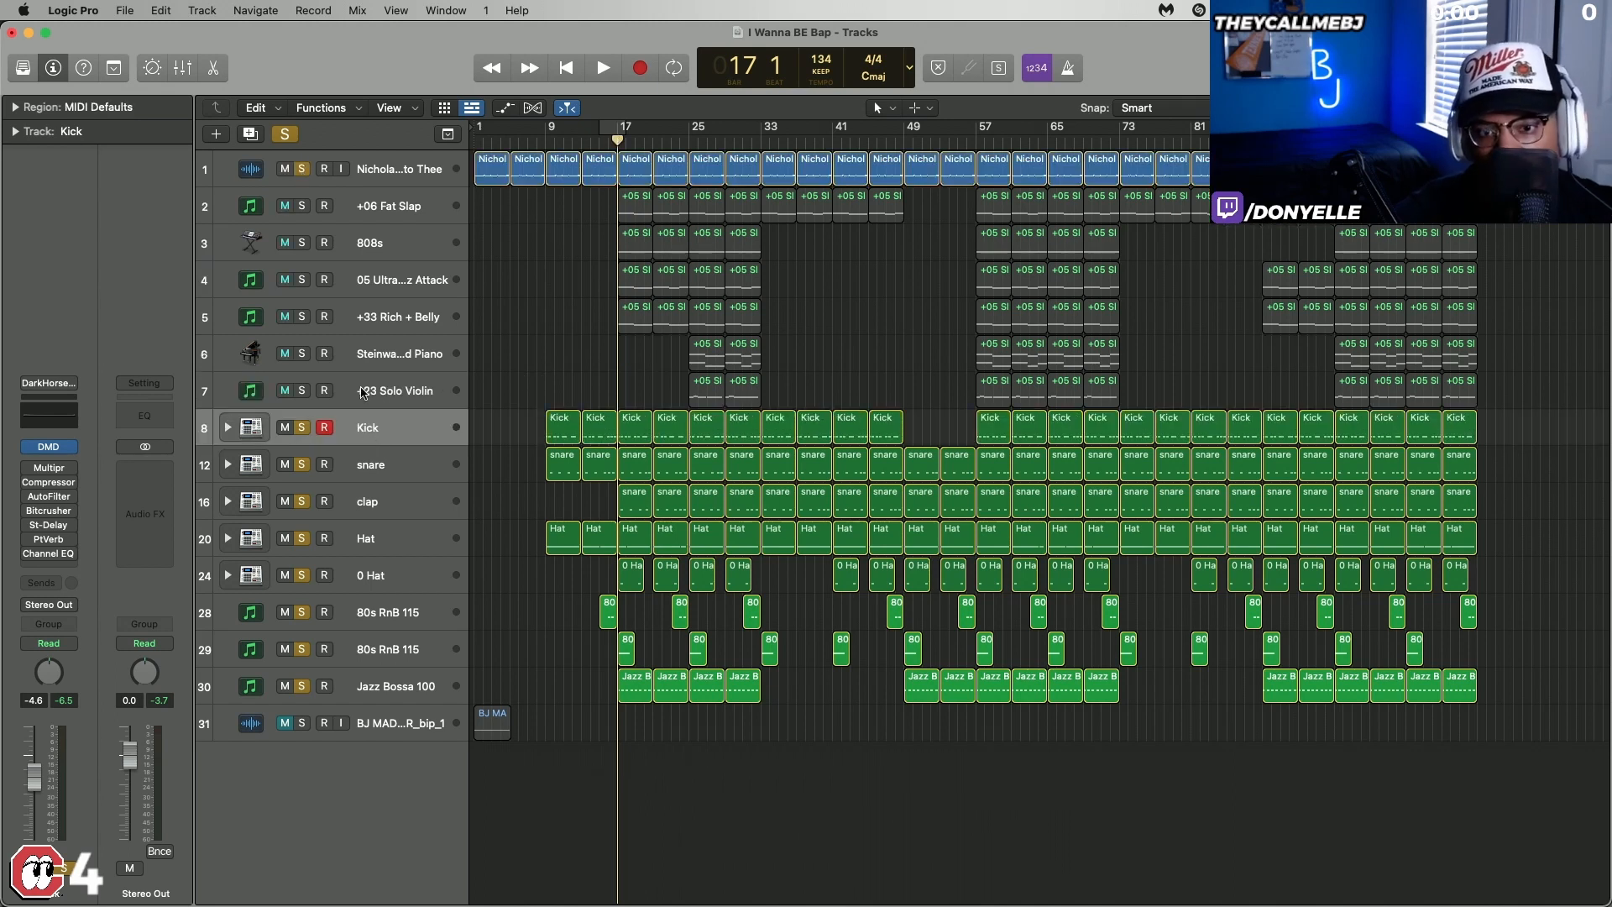
pyautogui.click(302, 428)
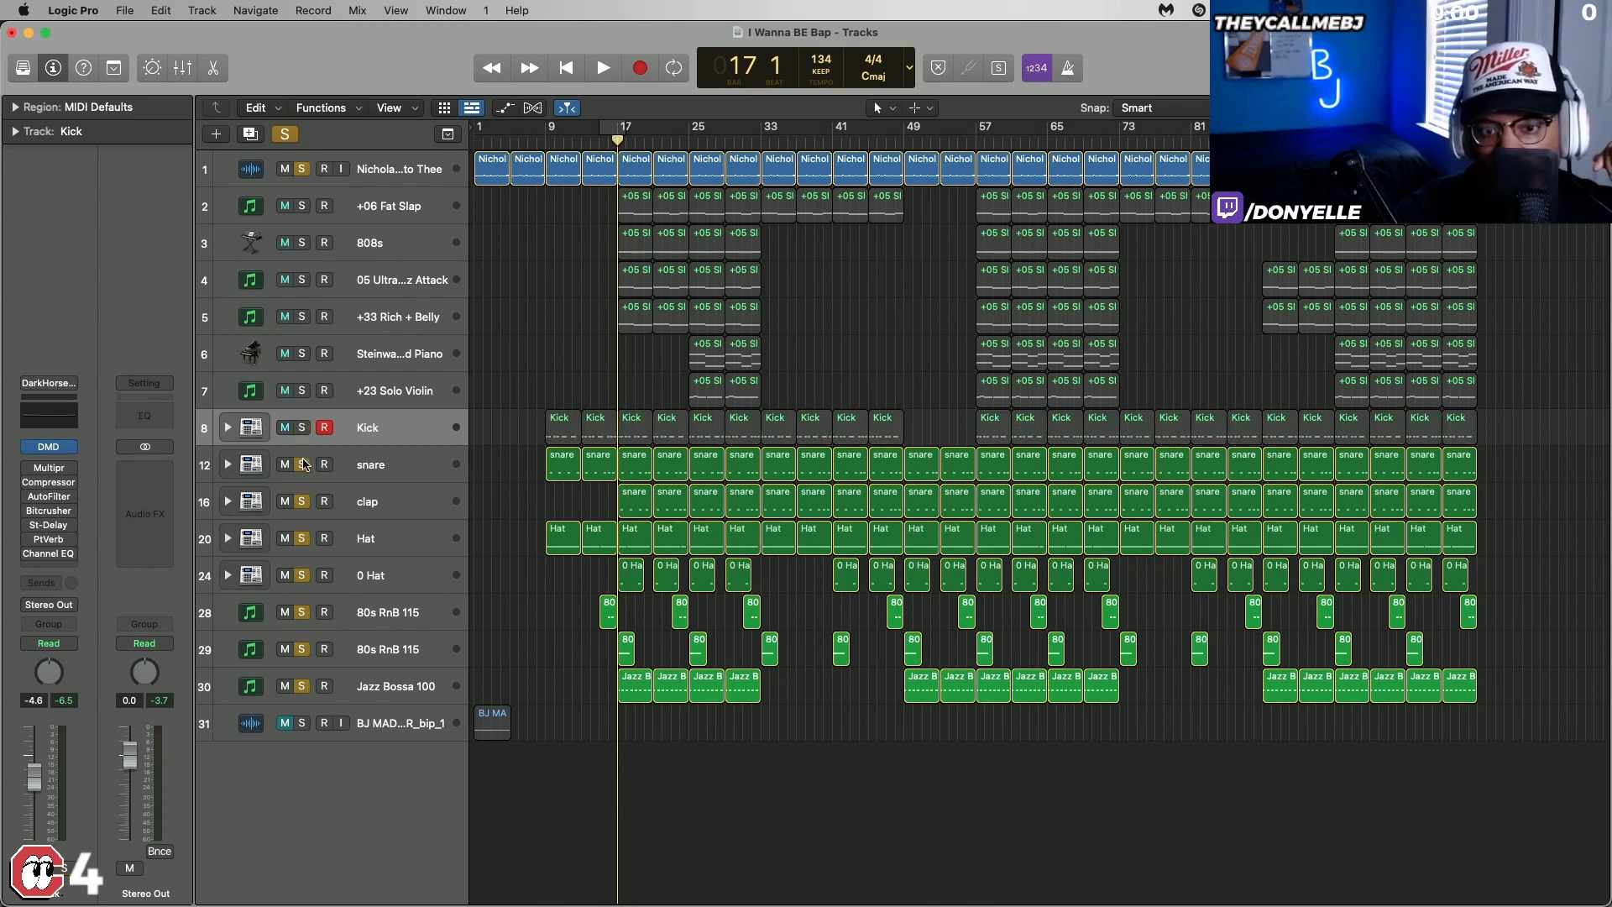
pyautogui.click(303, 464)
pyautogui.click(302, 502)
pyautogui.click(302, 538)
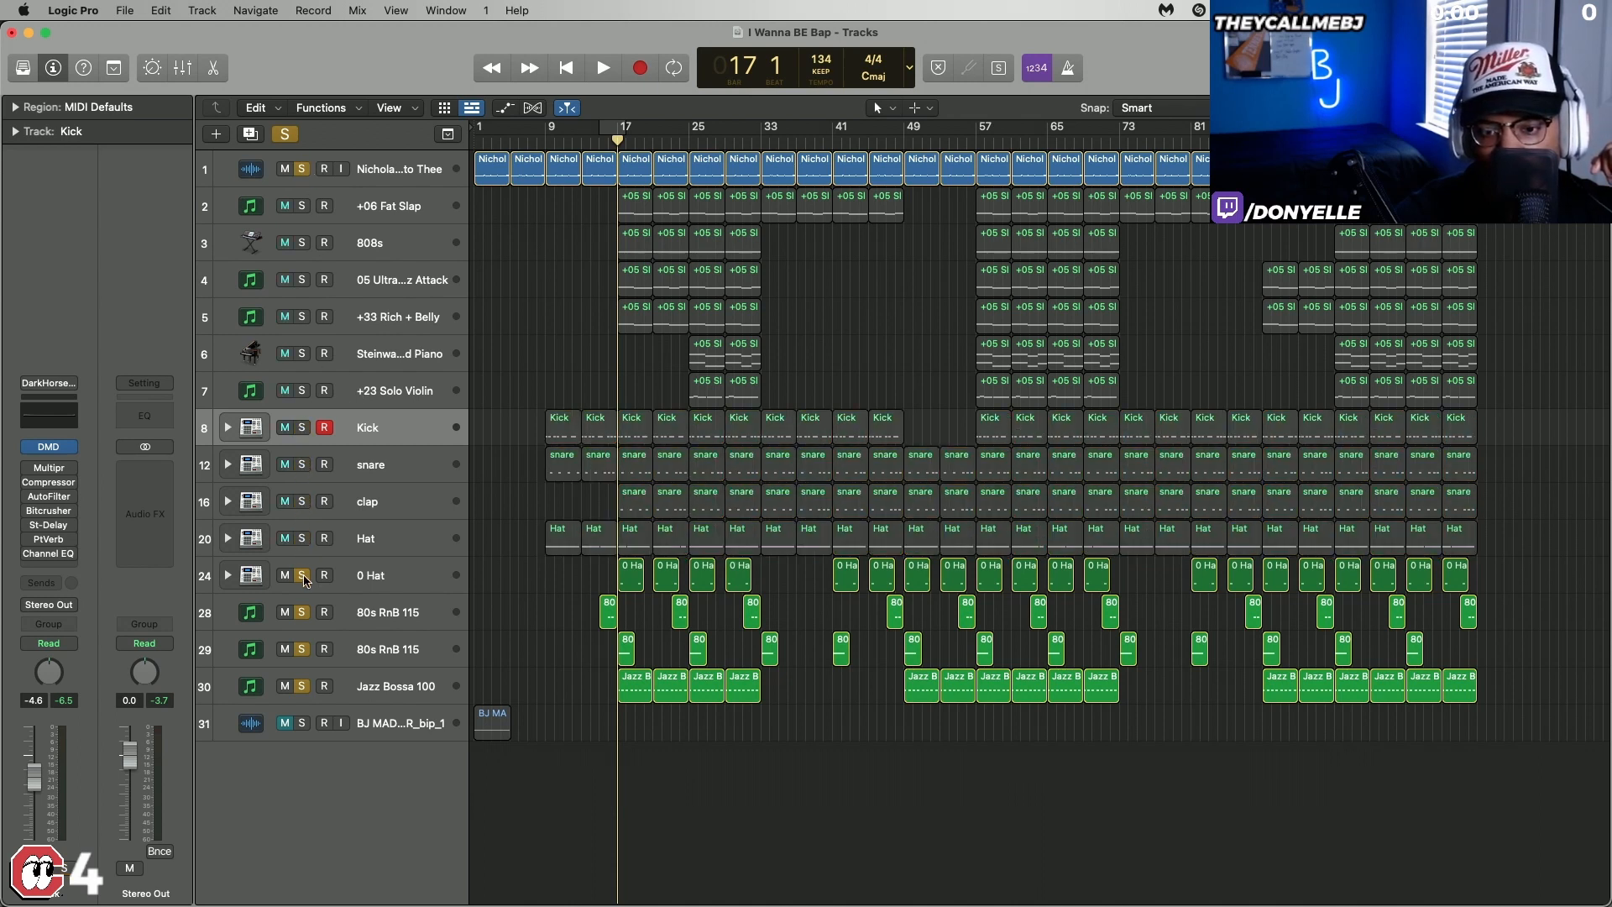
pyautogui.click(302, 575)
pyautogui.click(302, 612)
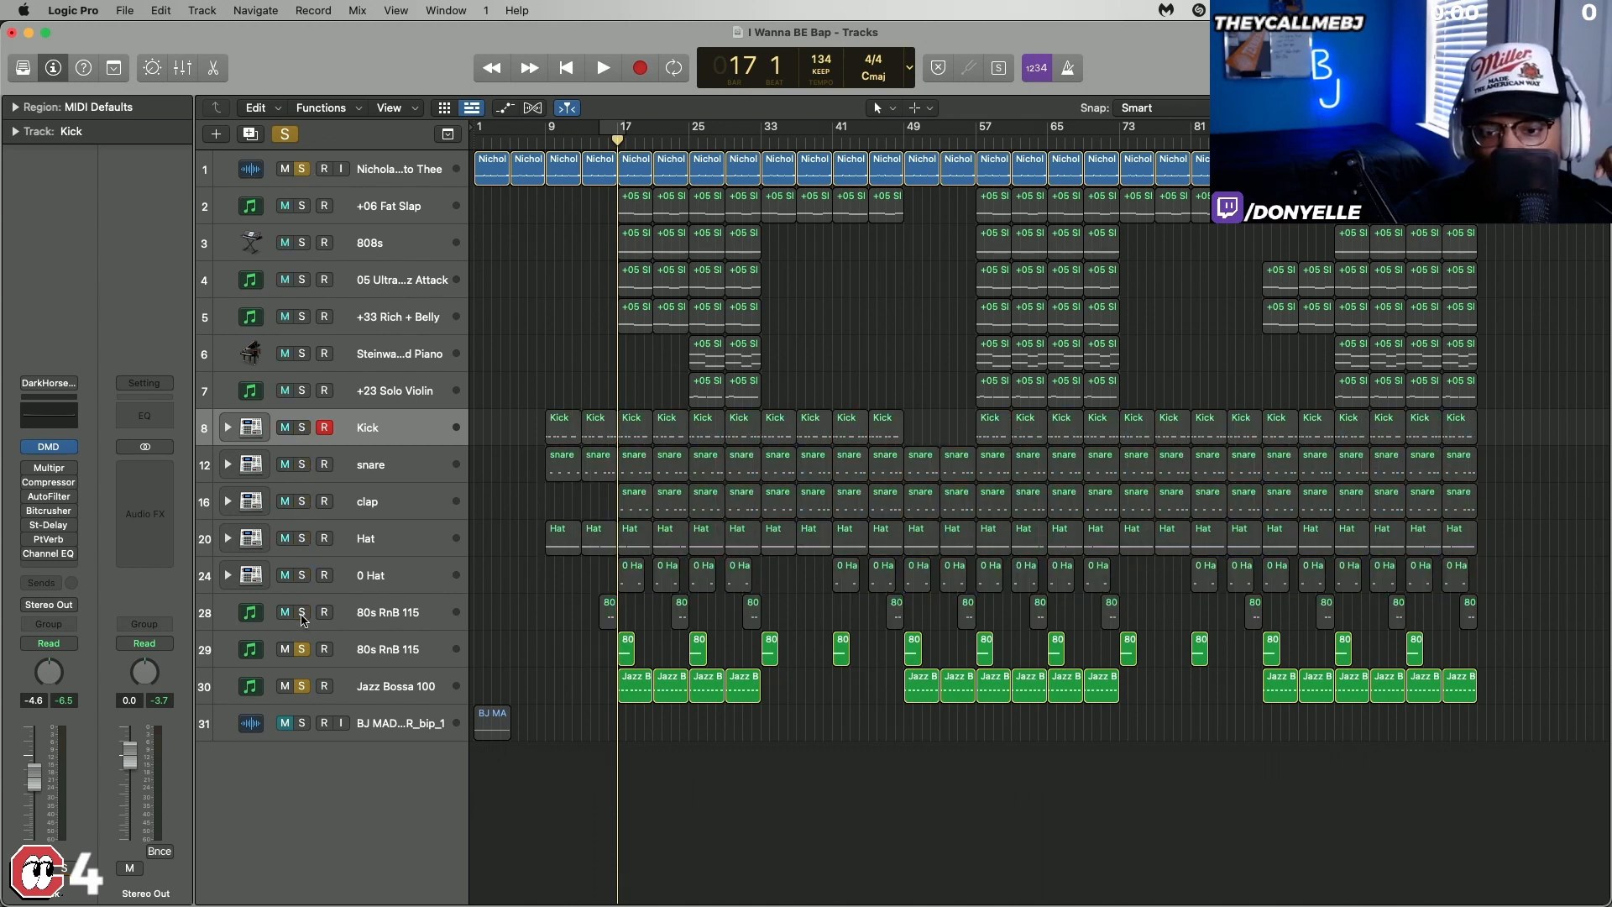
pyautogui.click(303, 687)
# Step: Set the cycle range from bar 17 to bar 25
pyautogui.scroll(3, 593, 238)
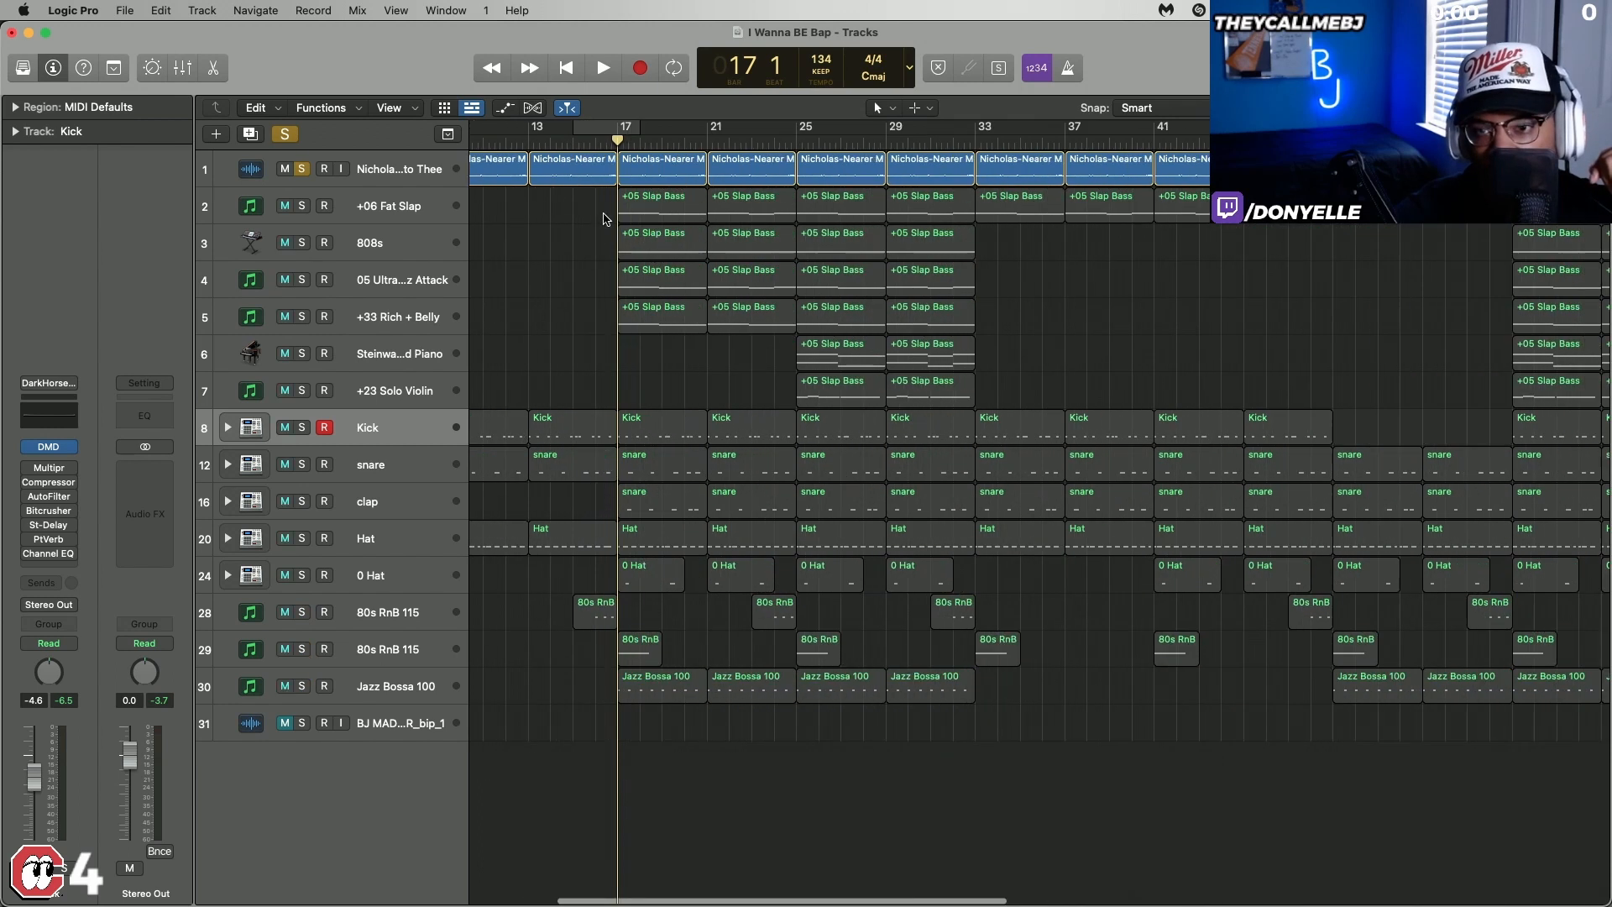
pyautogui.moveTo(623, 130); pyautogui.dragTo(794, 131)
pyautogui.scroll(4, 362, 246)
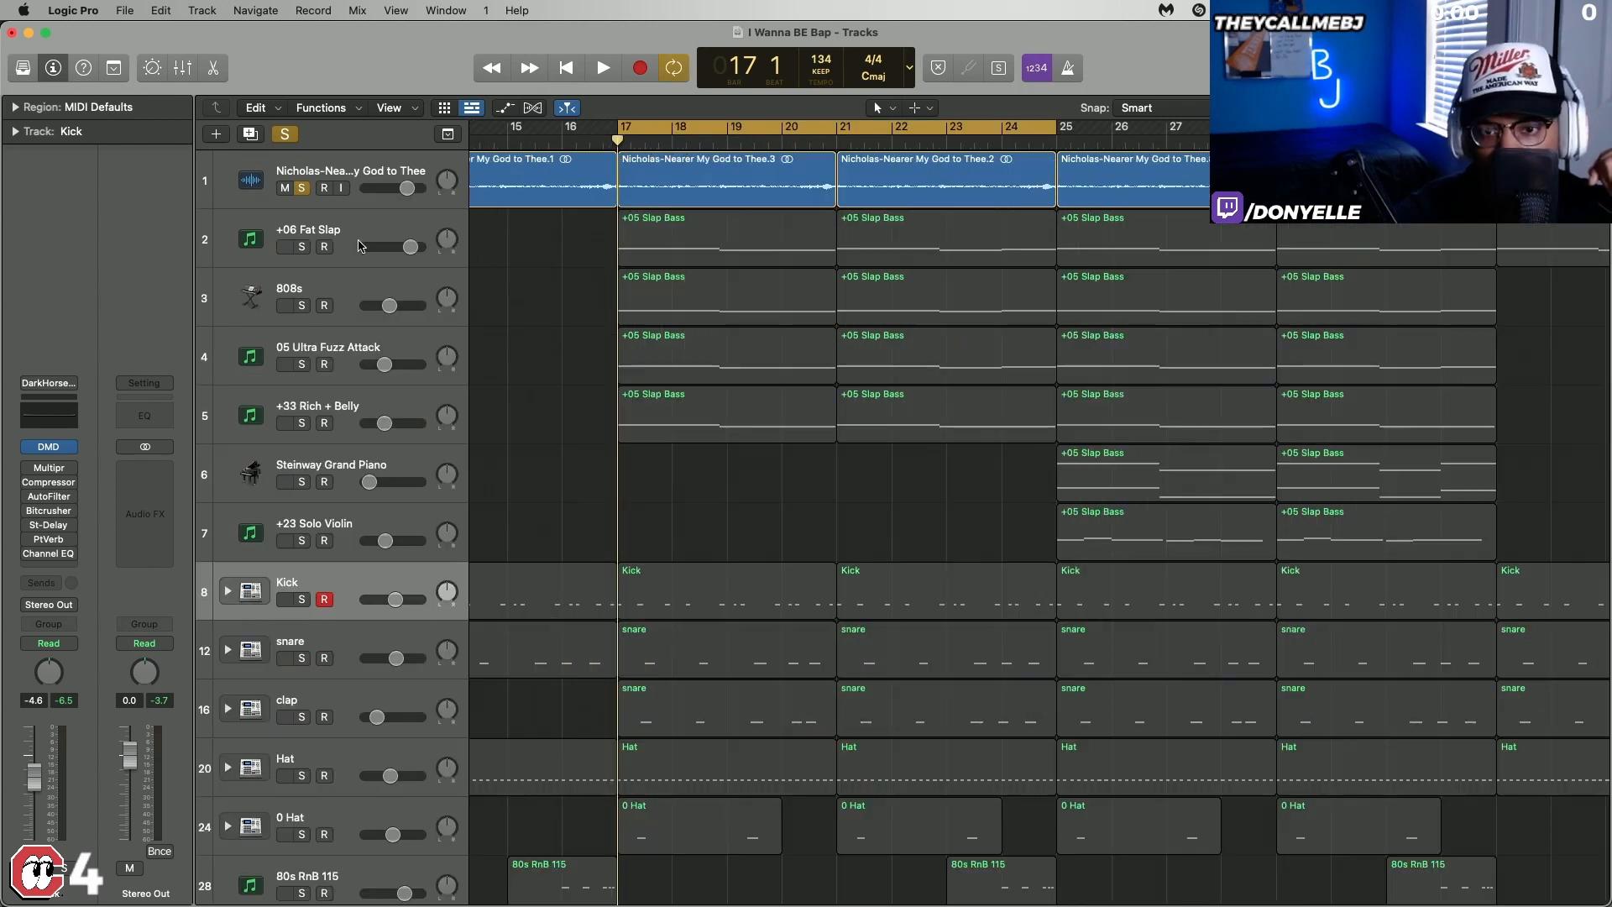
# Step: Select the +06 Fat Slap track and solo it alone, taking the sample track out of solo
pyautogui.click(356, 221)
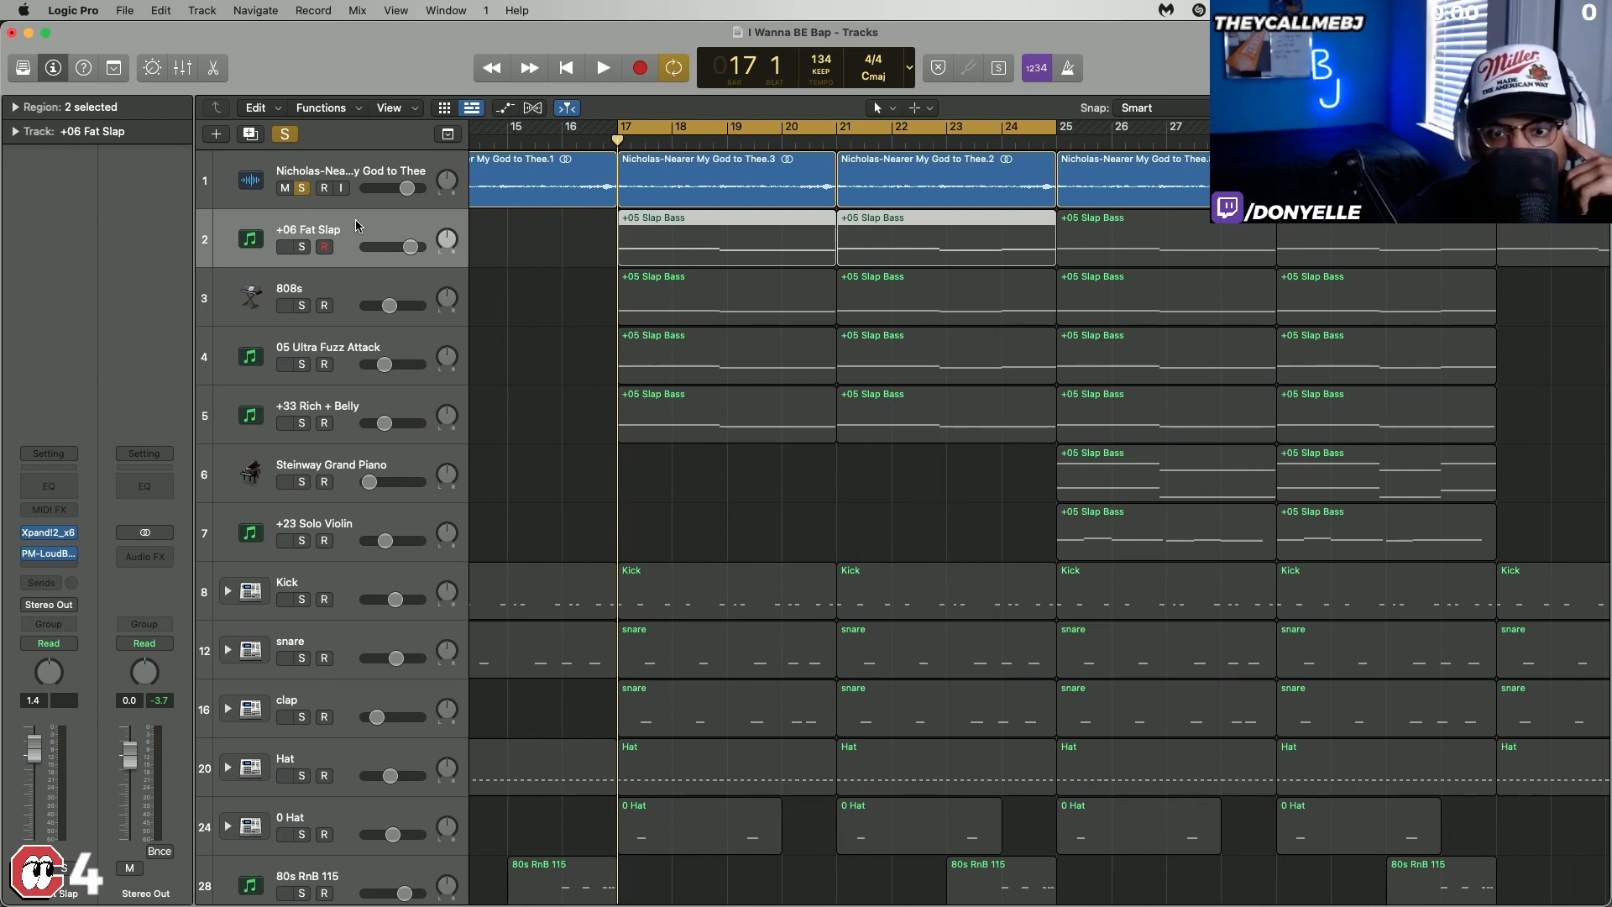
pyautogui.click(303, 247)
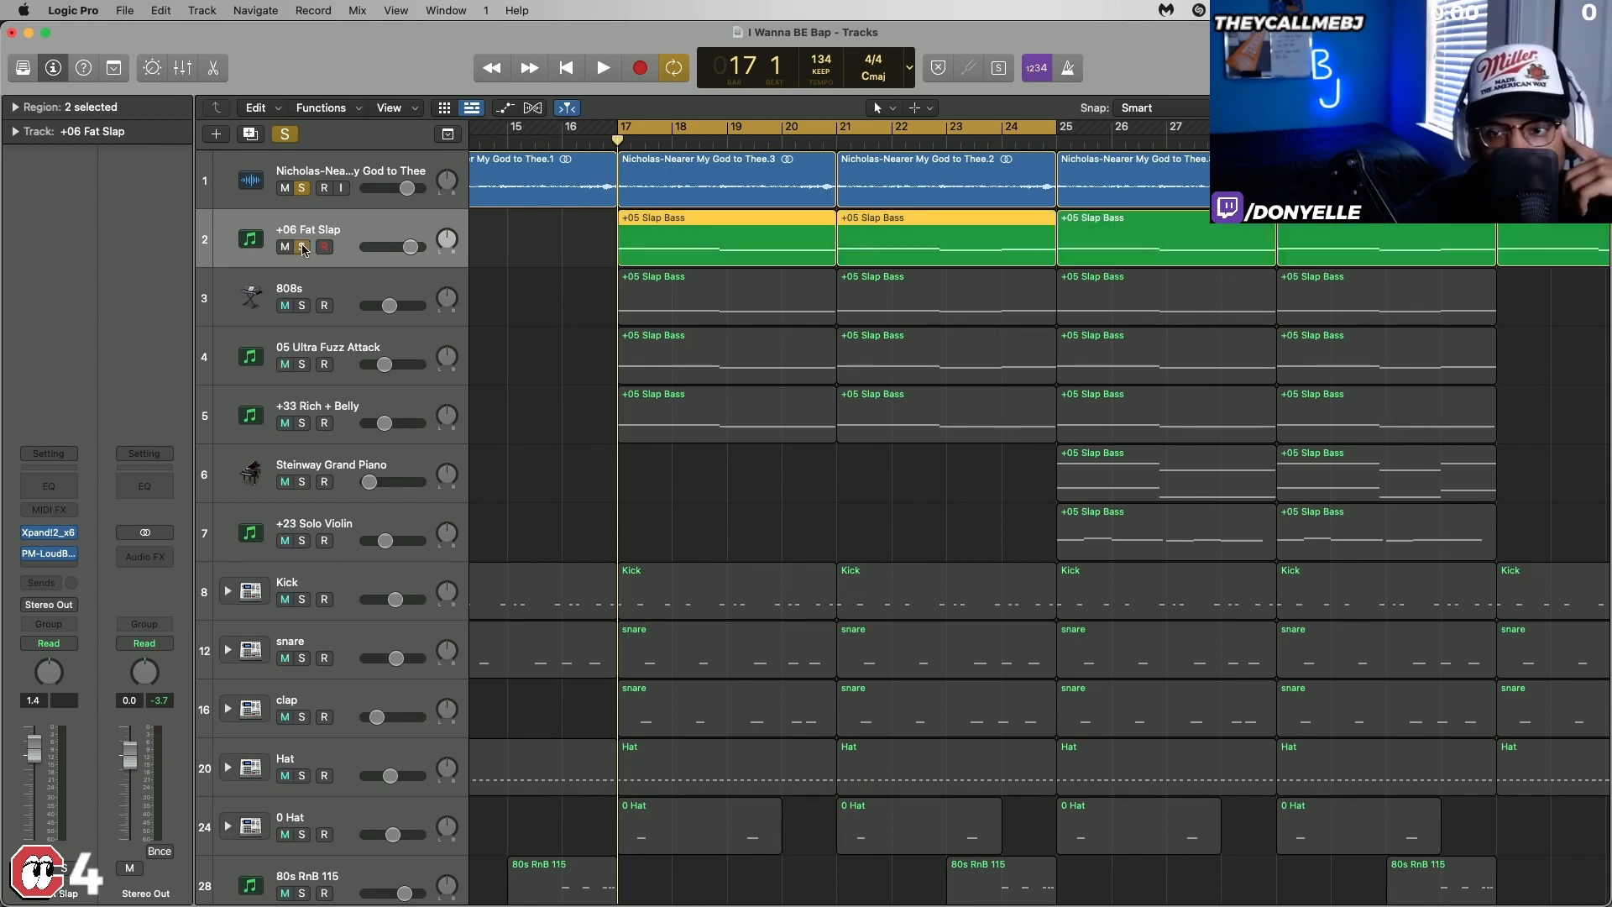
pyautogui.click(302, 188)
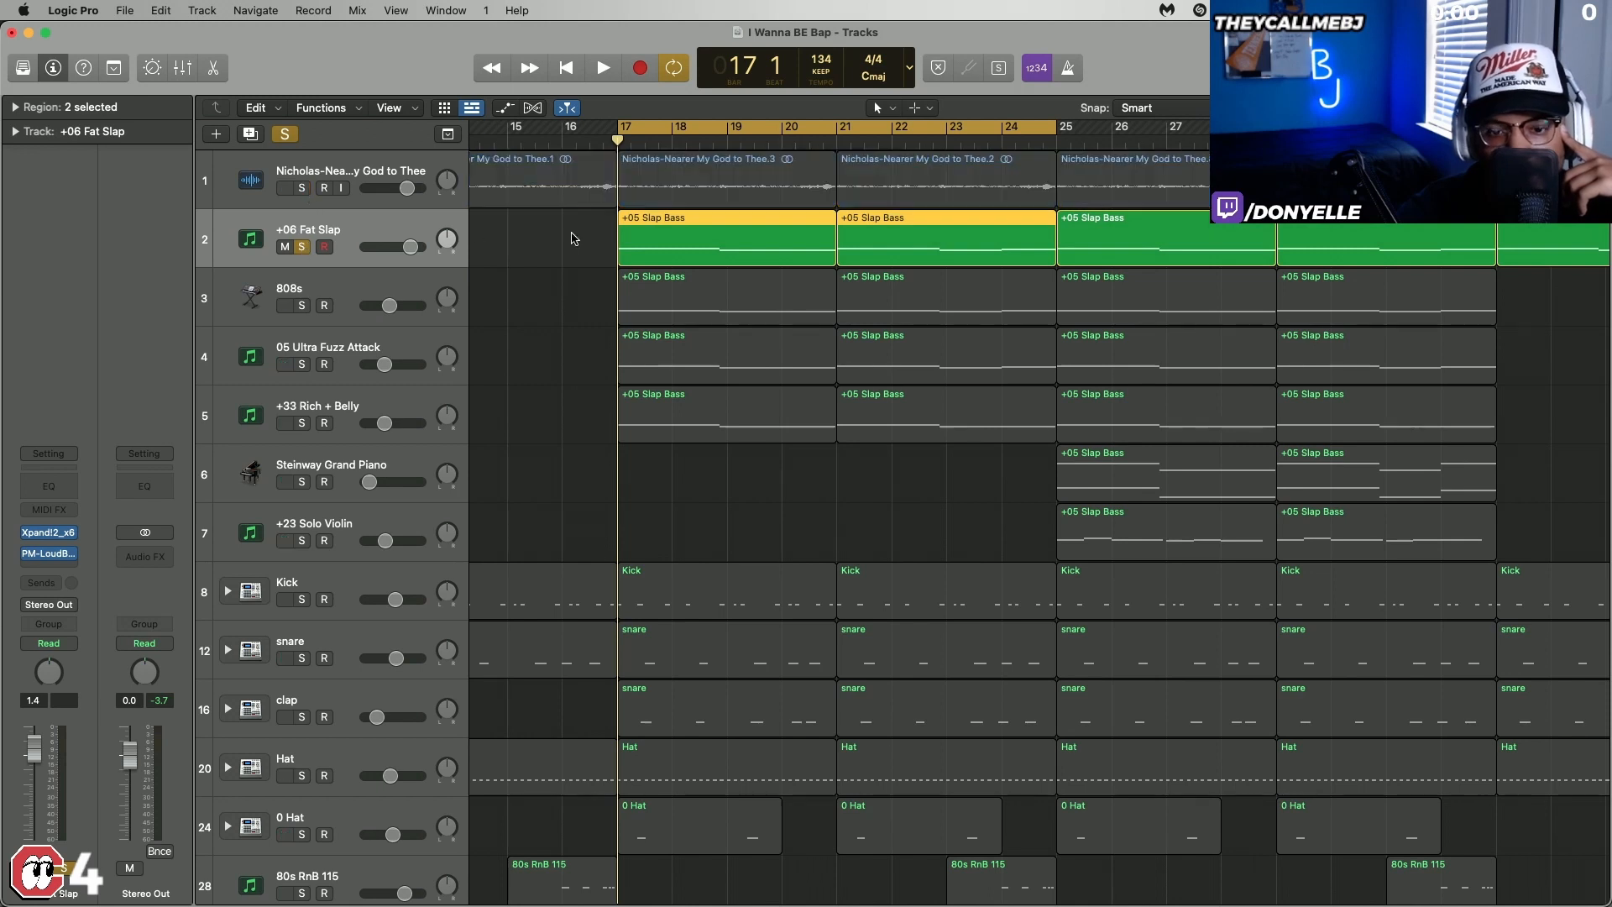
# Step: Bring up the Xpand!2 instrument on the +06 Fat Slap track and play the bass from bar 17
pyautogui.click(49, 536)
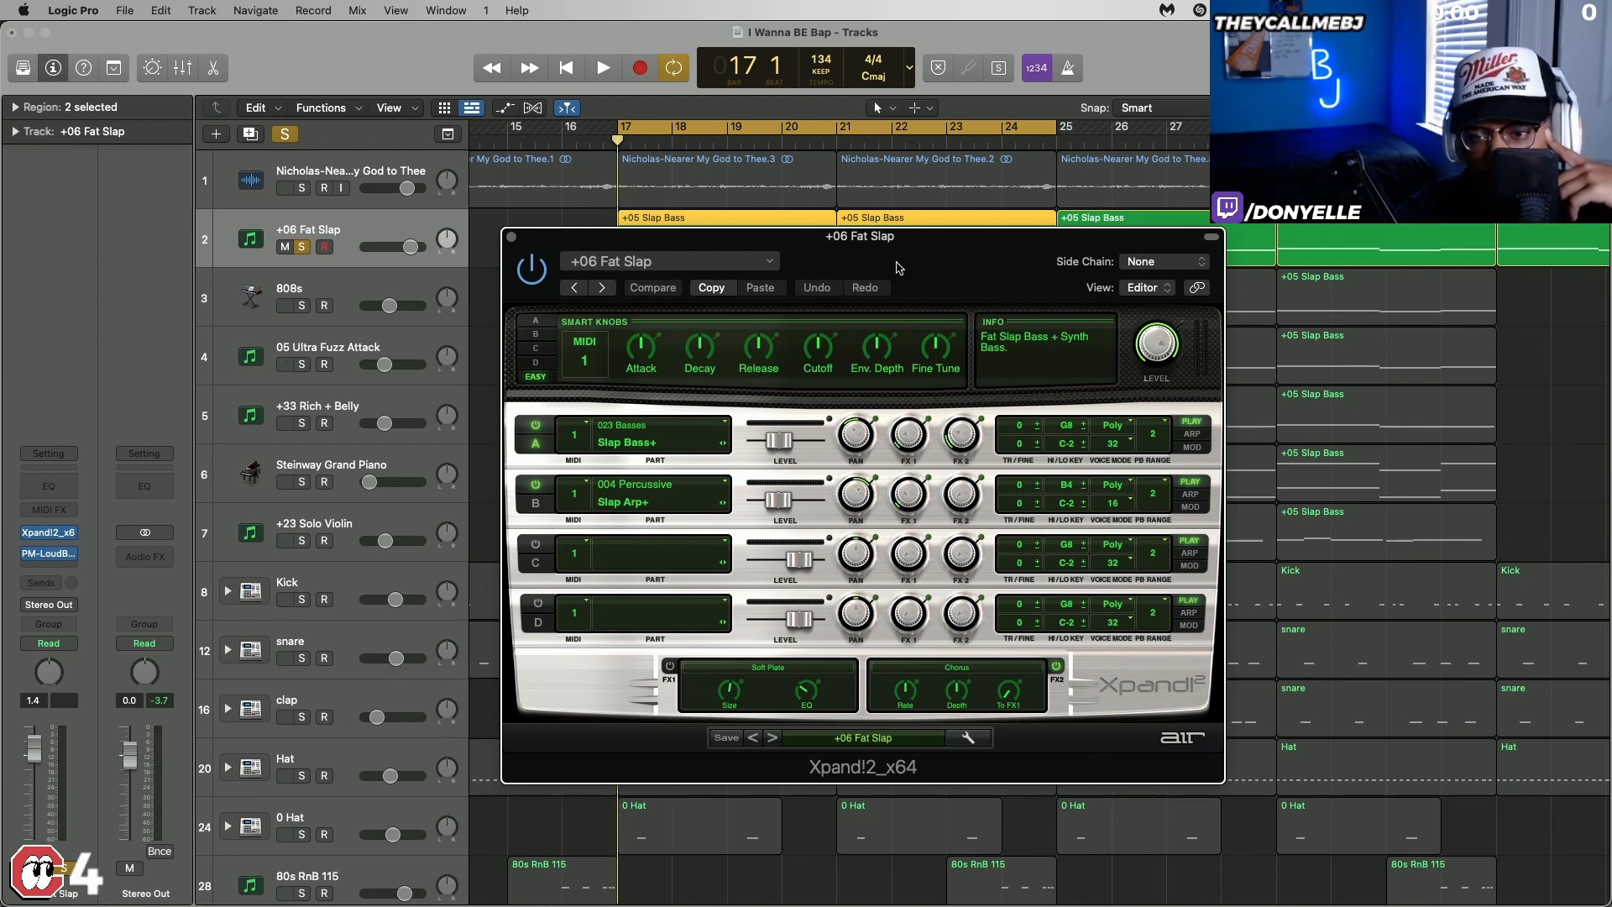
pyautogui.moveTo(955, 263); pyautogui.dragTo(926, 265)
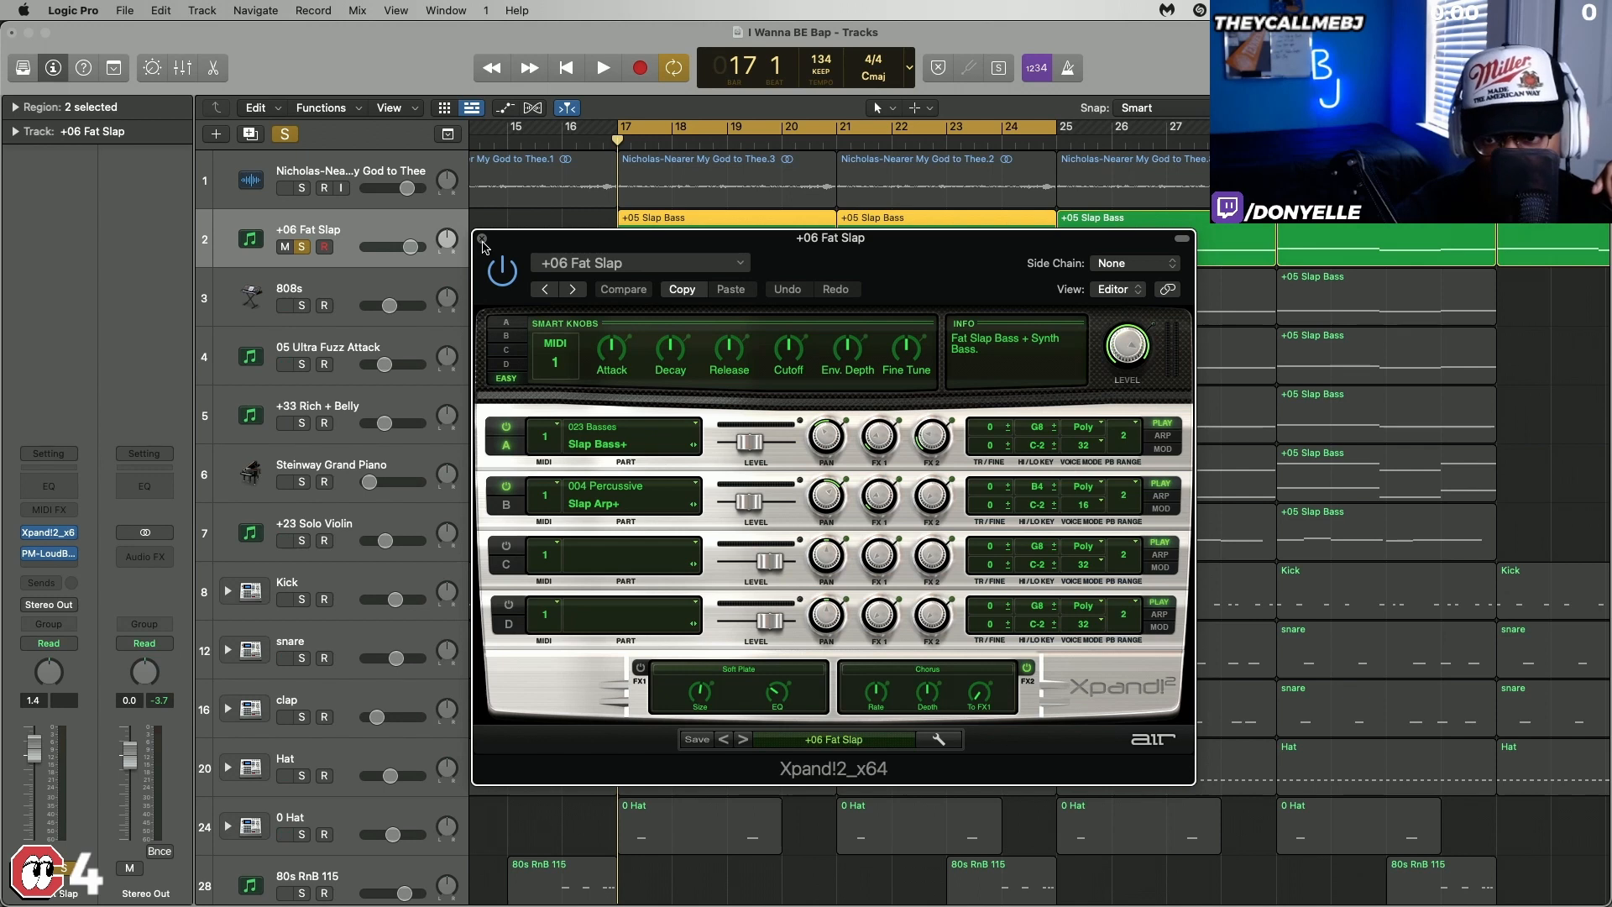
pyautogui.press('space')
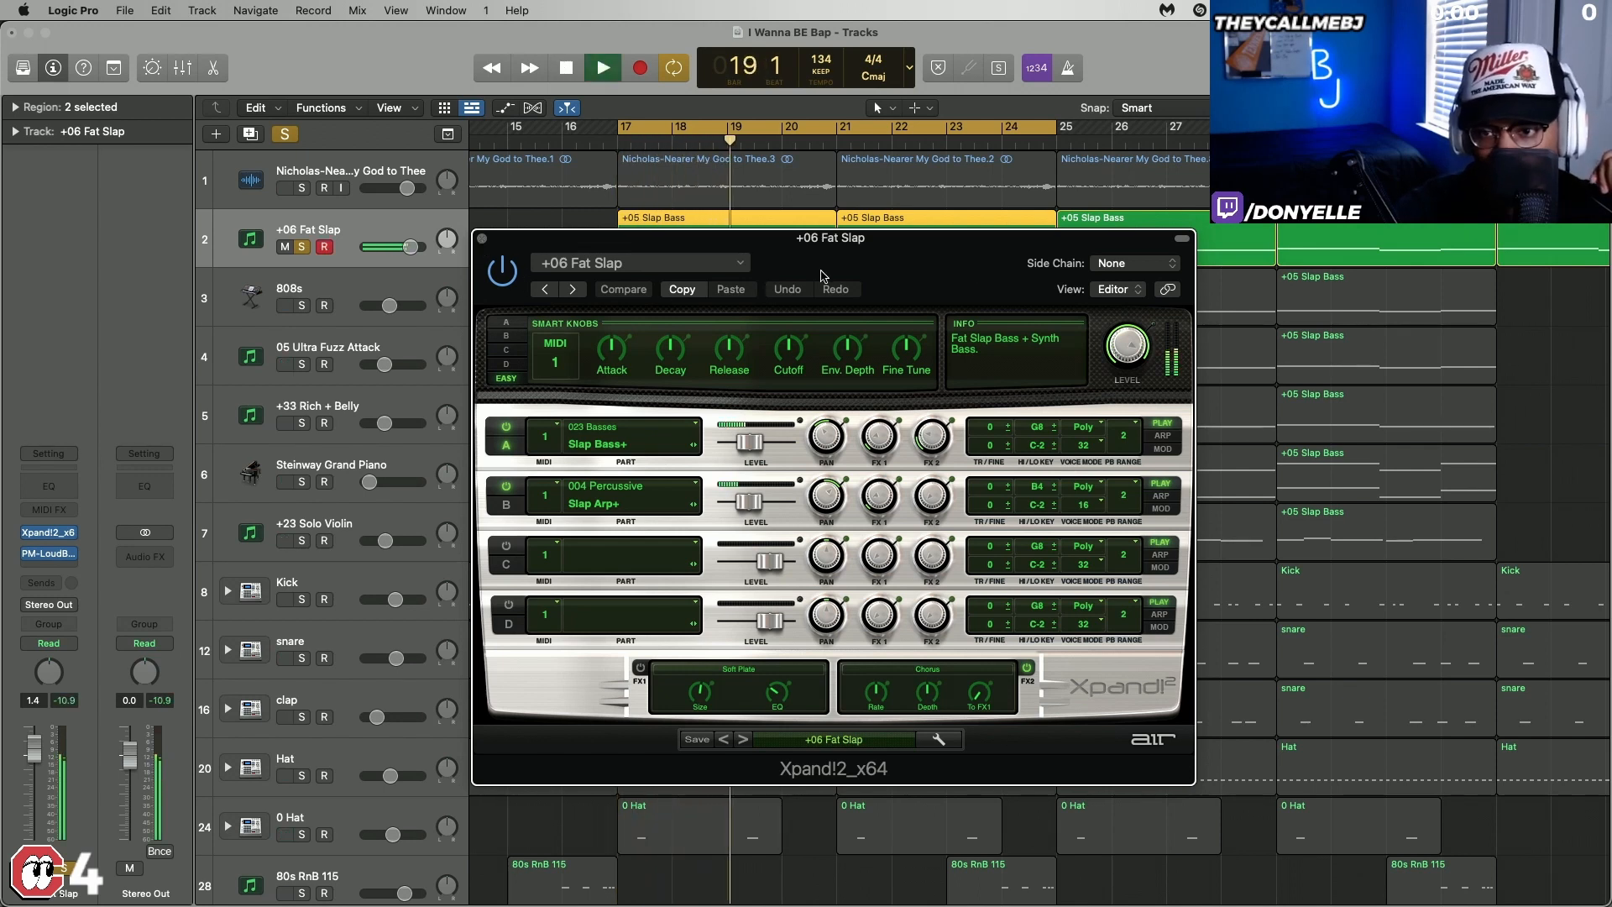
pyautogui.moveTo(821, 275); pyautogui.dragTo(921, 402)
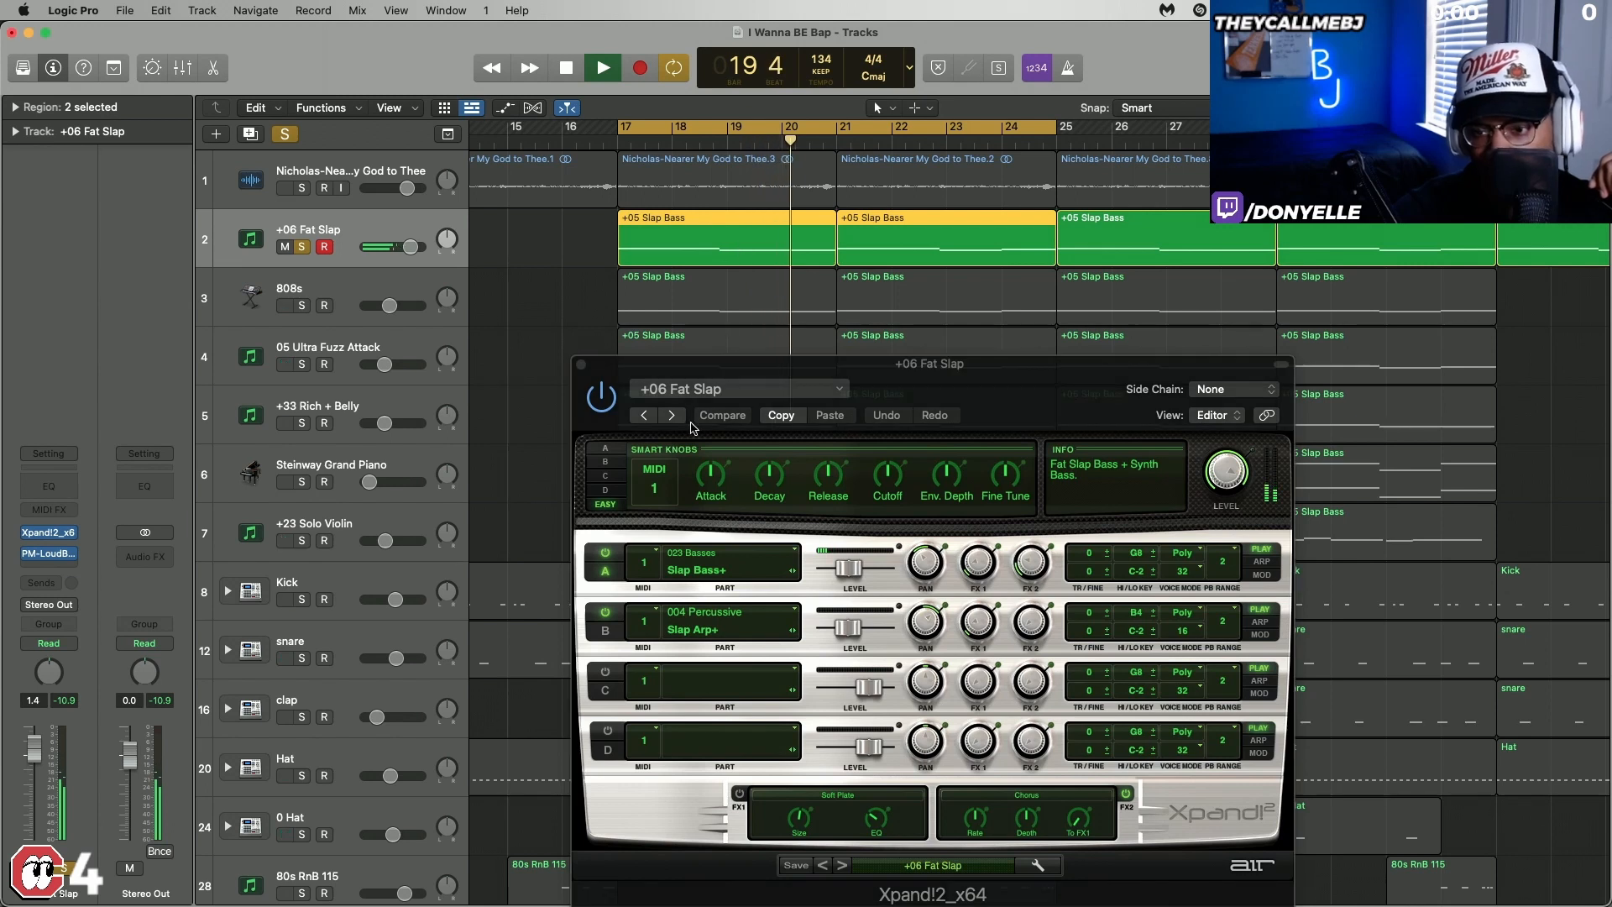
# Step: Close the instrument, show the Fat Slap notes in an enlarged Piano Roll during playback, and return the stopped playhead to bar 17
pyautogui.press('p')
pyautogui.click(581, 364)
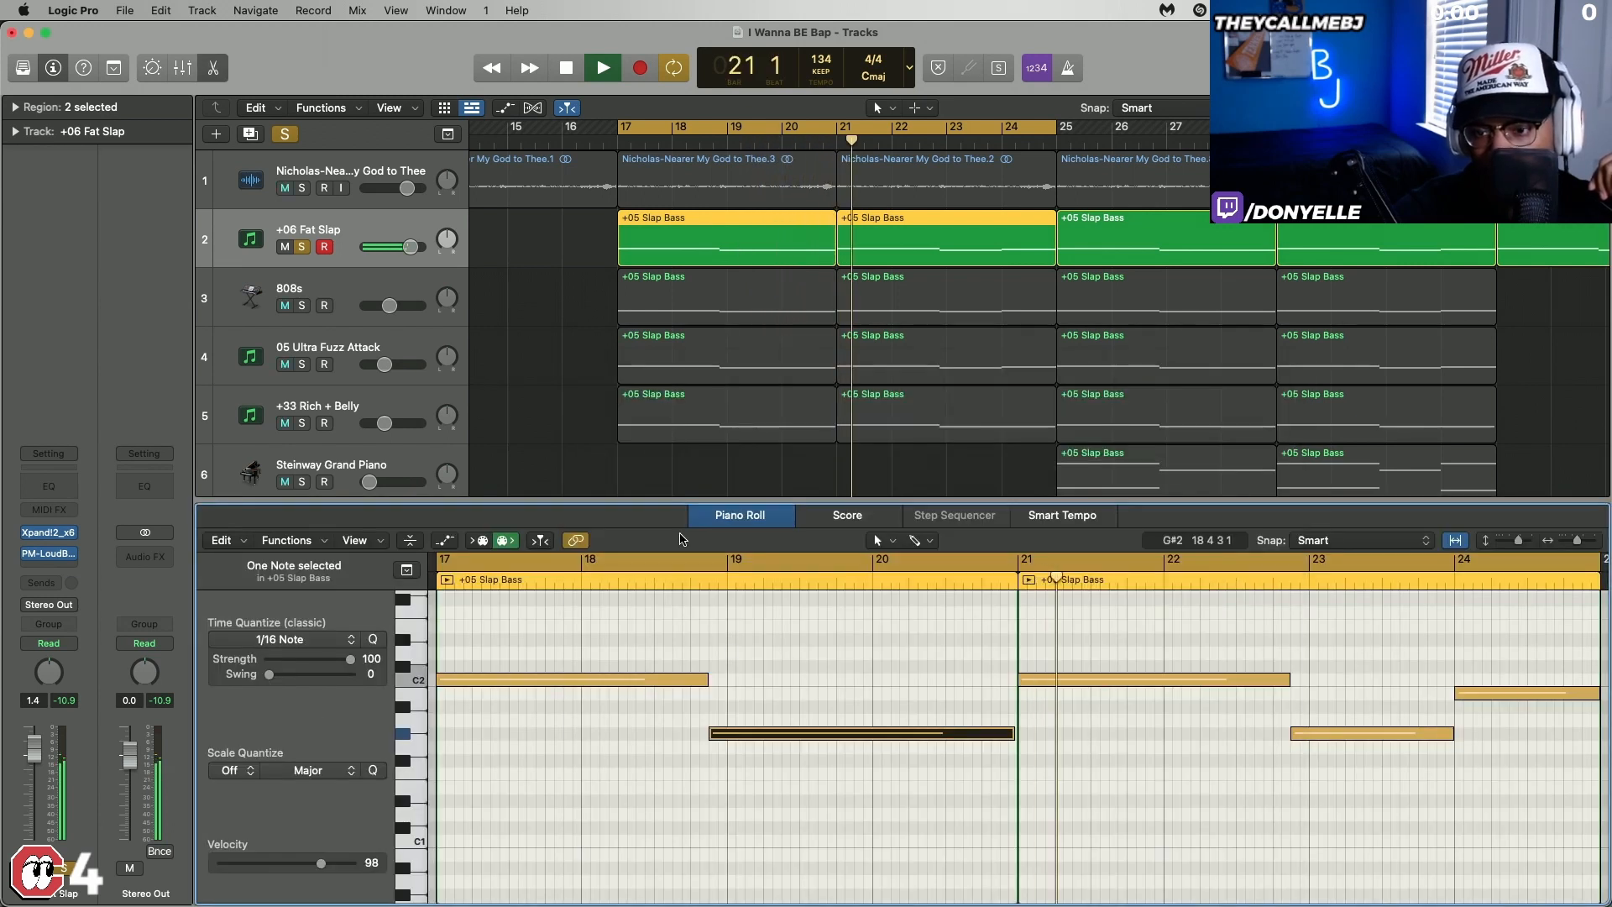
pyautogui.moveTo(655, 502); pyautogui.dragTo(656, 459)
pyautogui.press('super+Left')
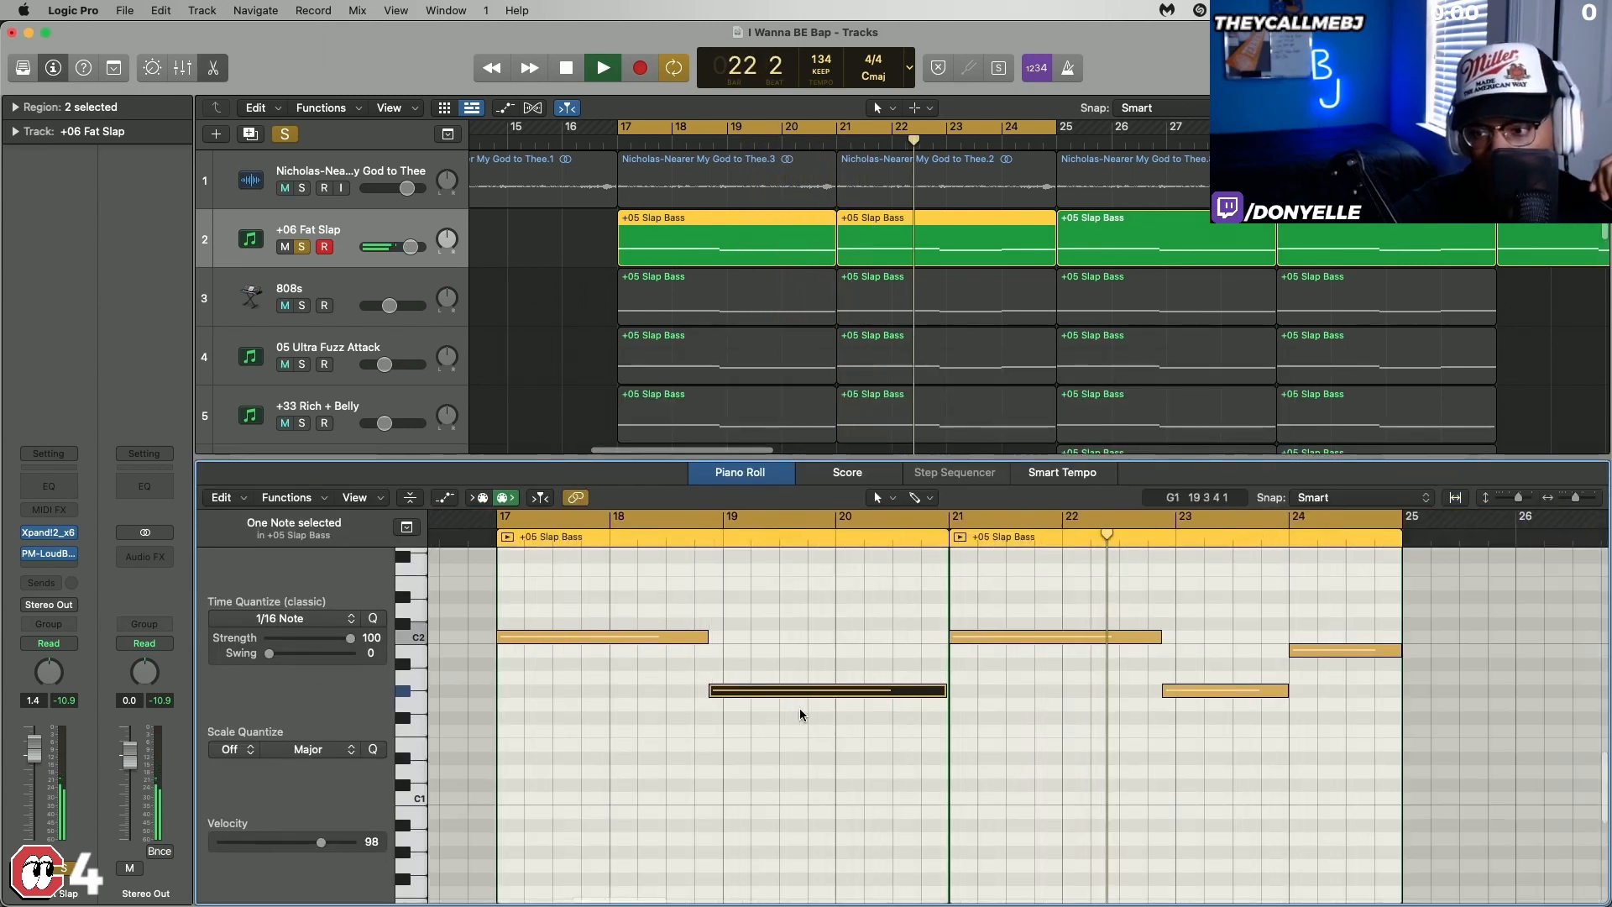
pyautogui.press('super+Left')
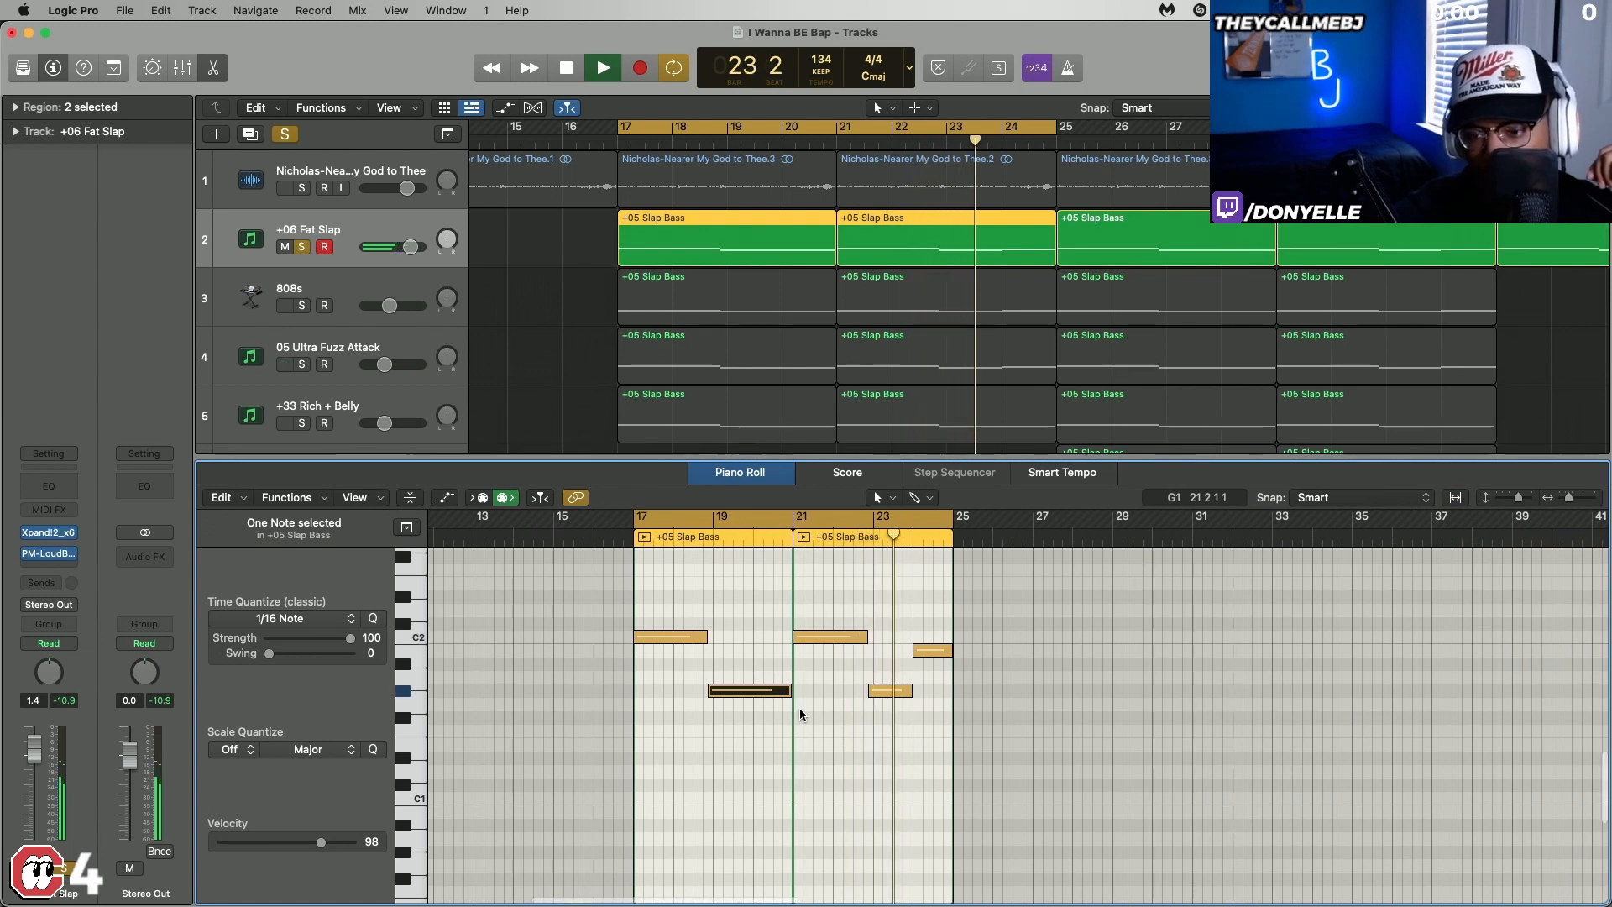
pyautogui.press('super+Right')
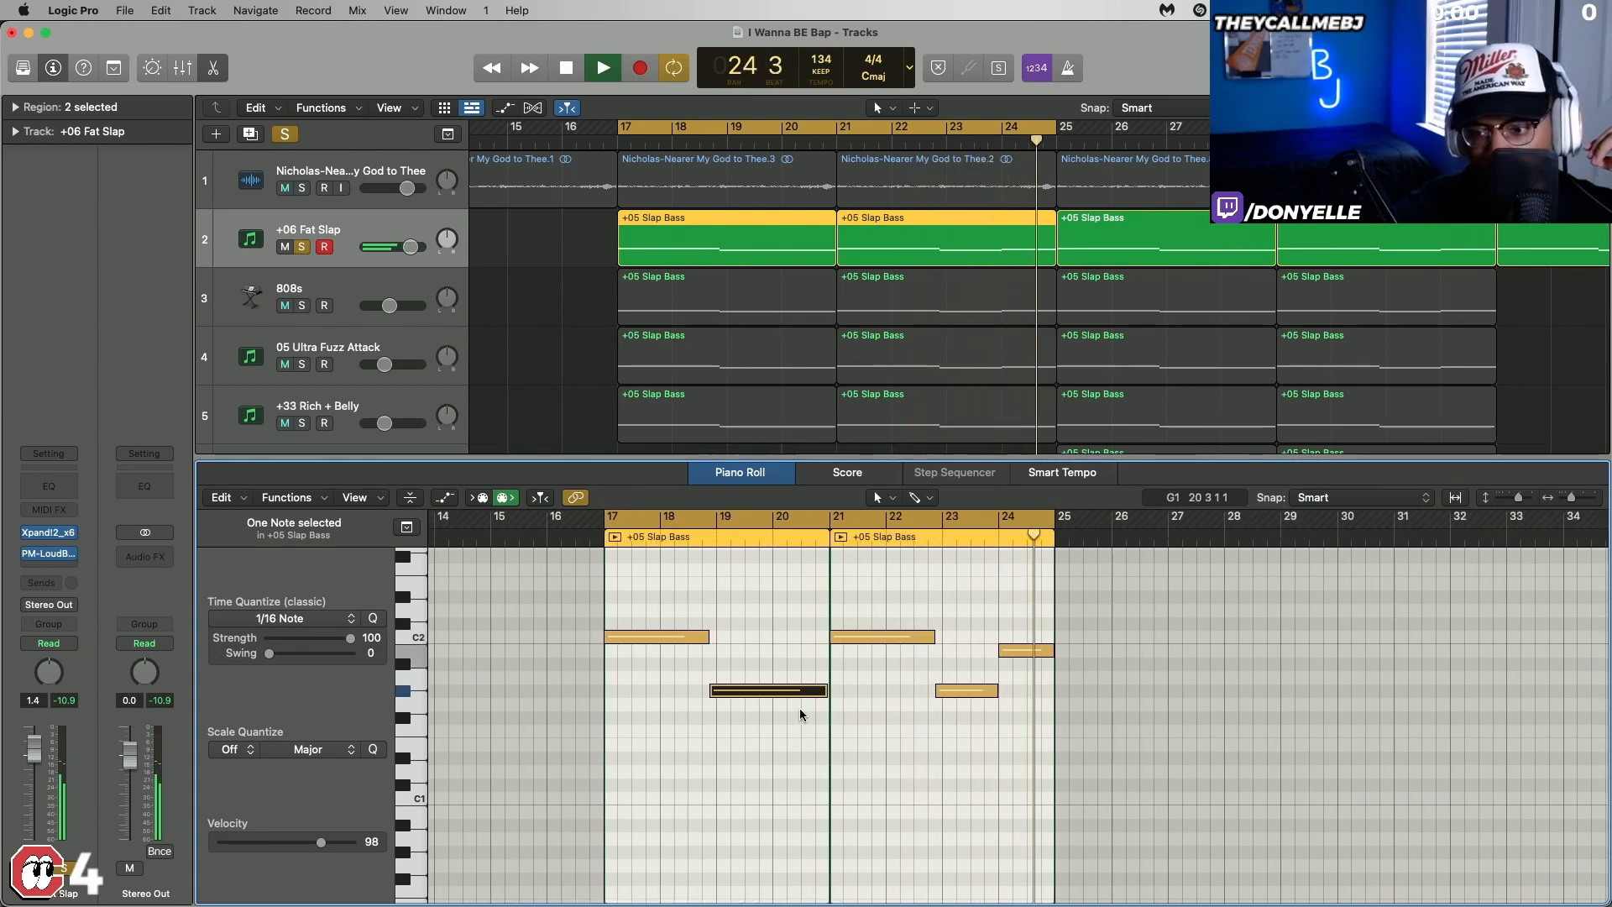
pyautogui.press('space')
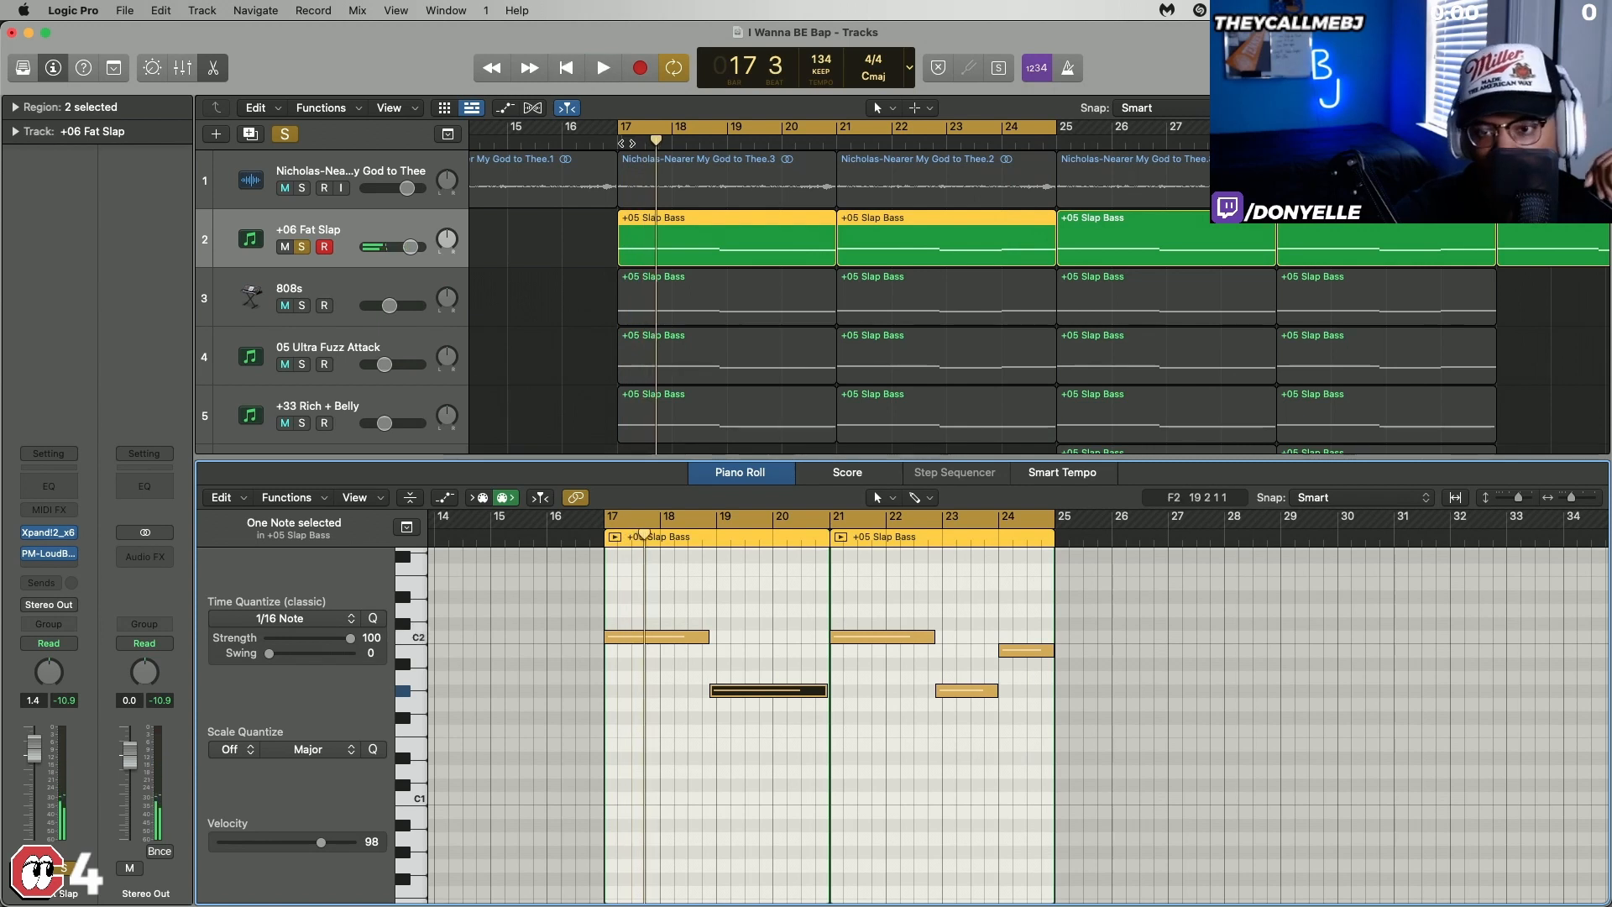
pyautogui.click(626, 143)
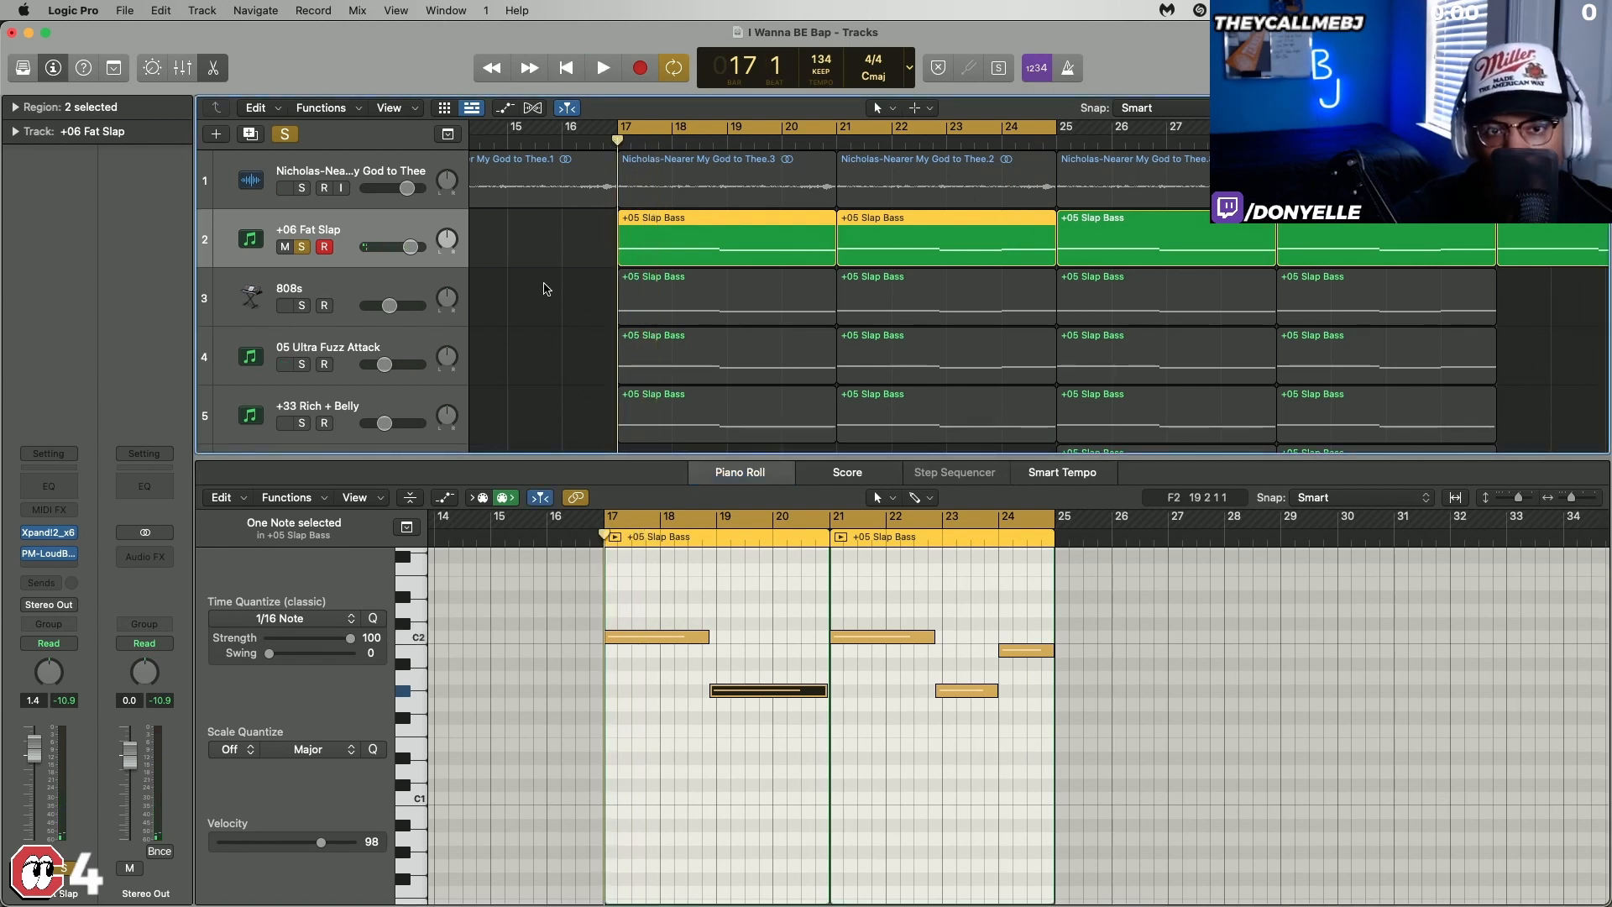
# Step: Inspect the PM-LoudBass effect on the +06 Fat Slap track and close it
pyautogui.scroll(-4, 546, 289)
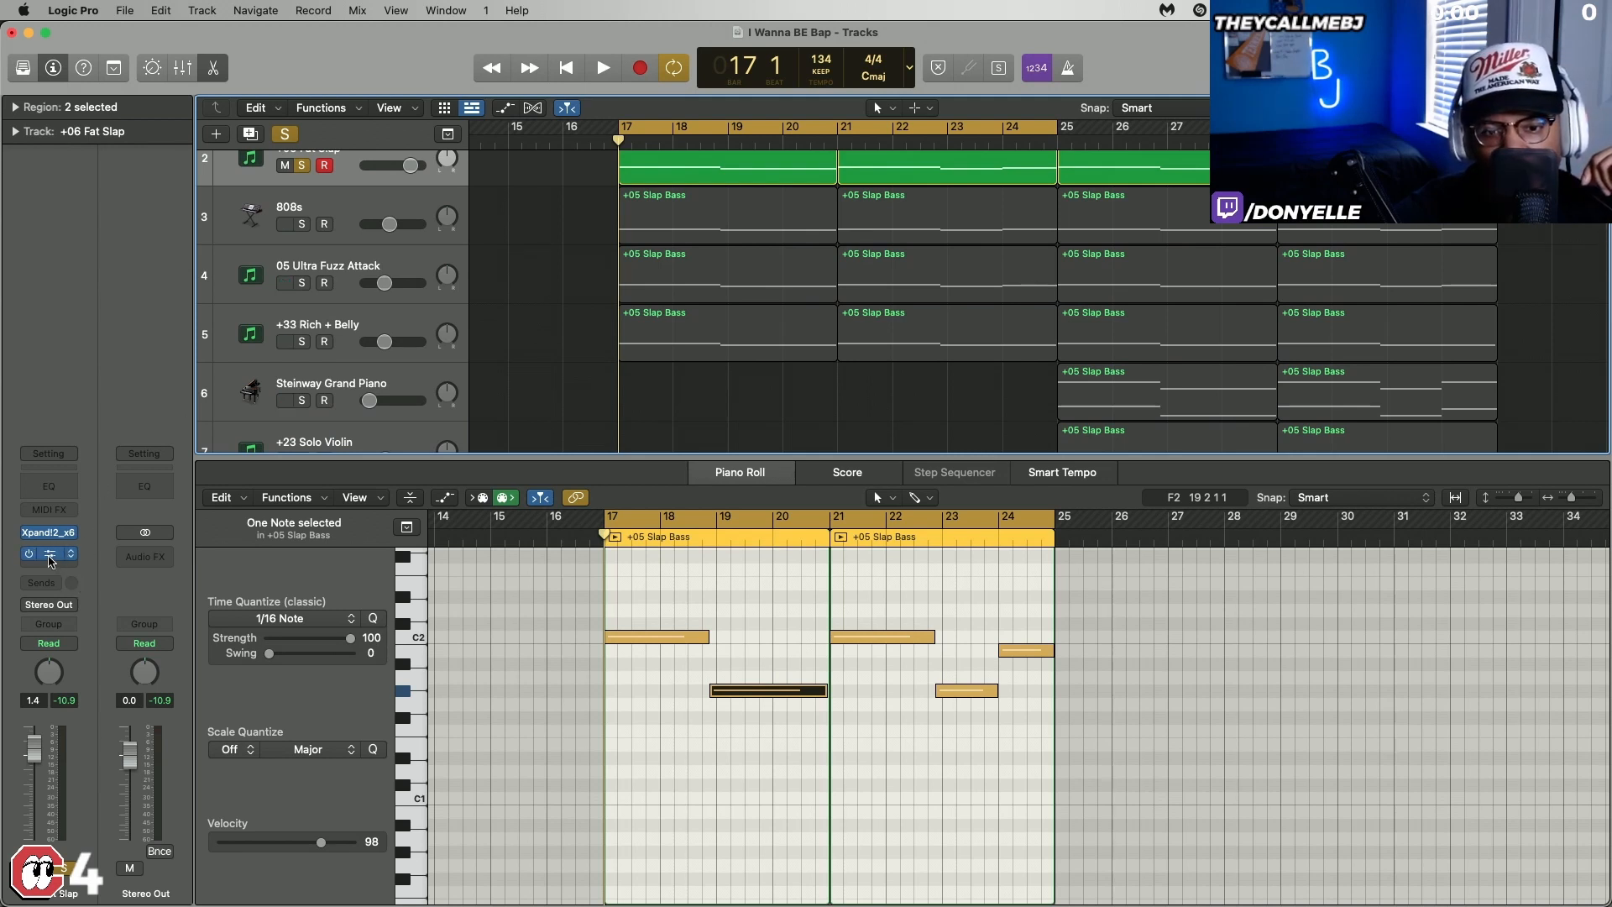
pyautogui.click(50, 556)
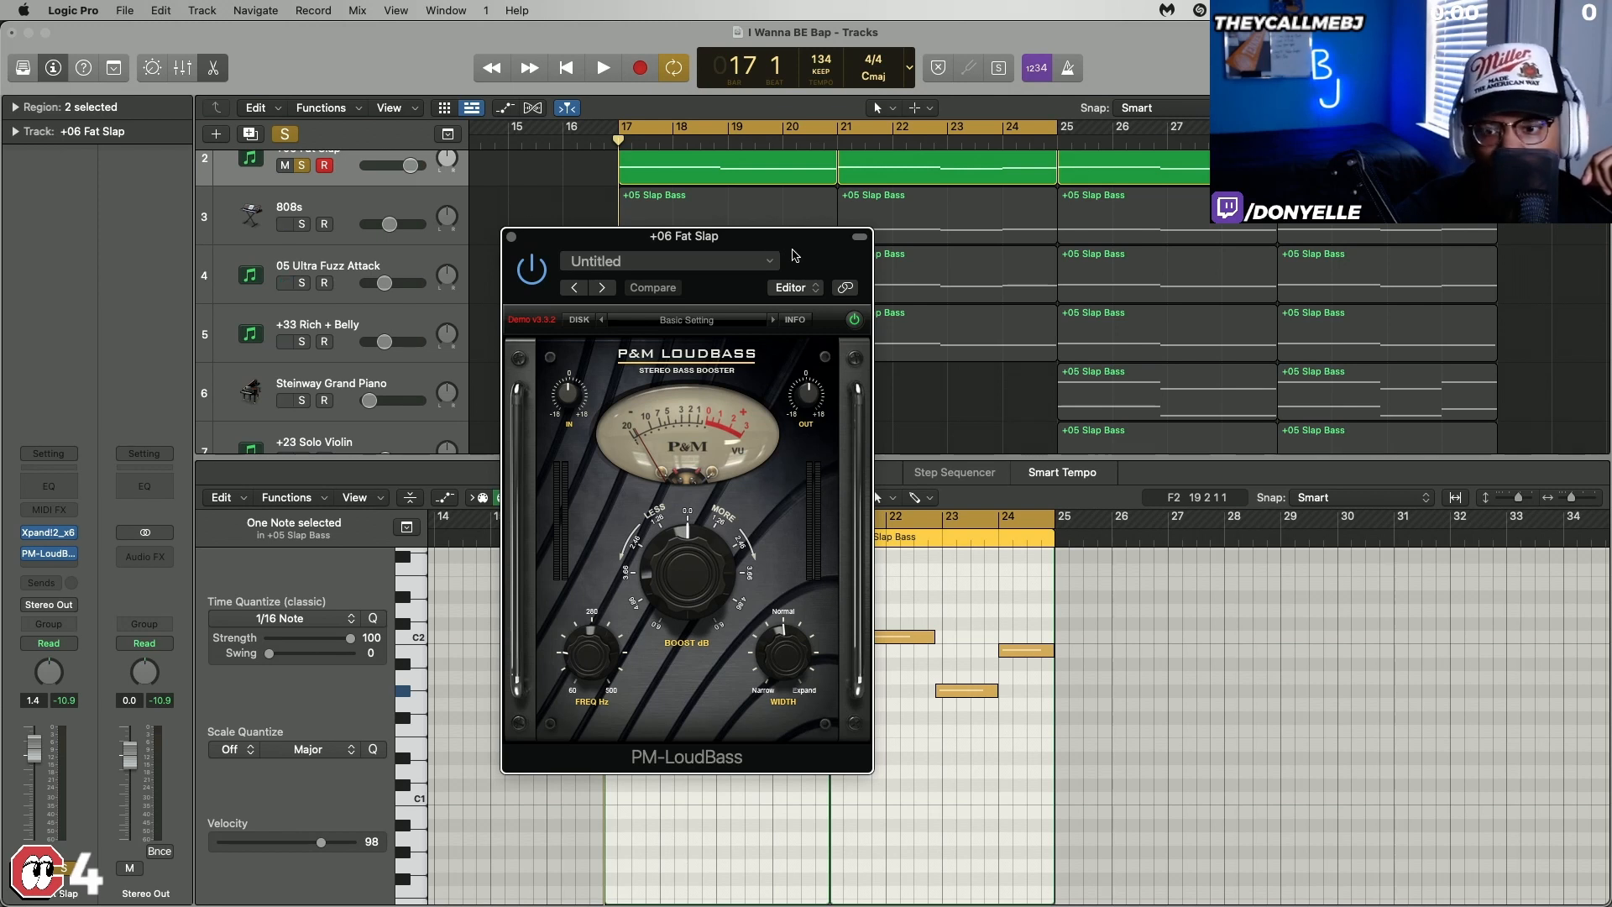
pyautogui.click(511, 237)
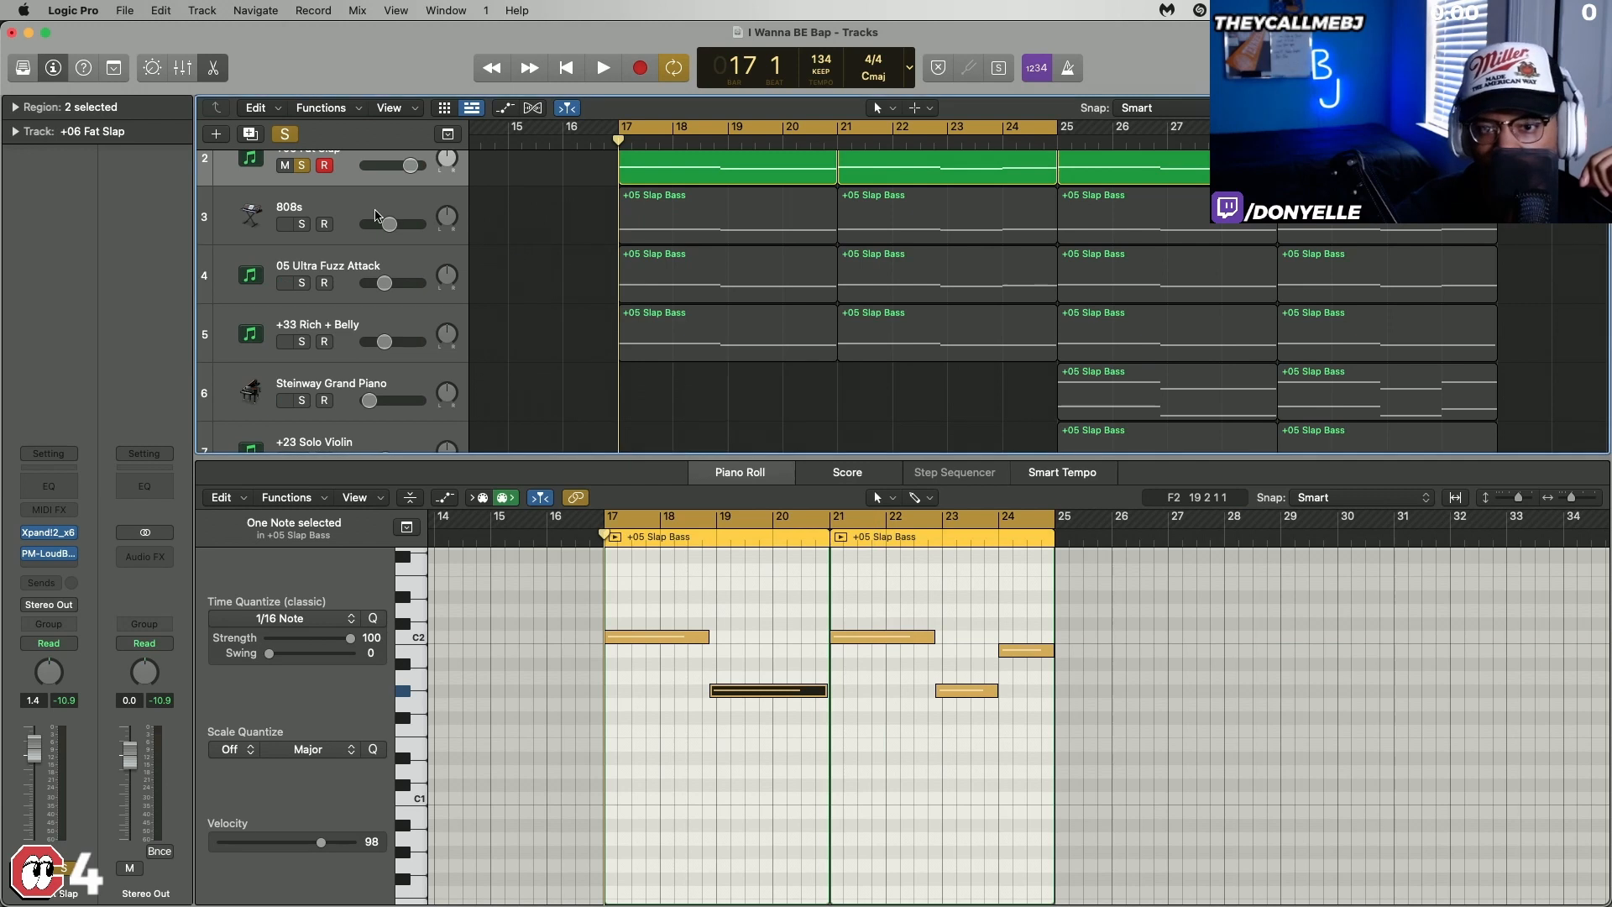
# Step: Select the 808s track and solo it in place of +06 Fat Slap
pyautogui.click(406, 205)
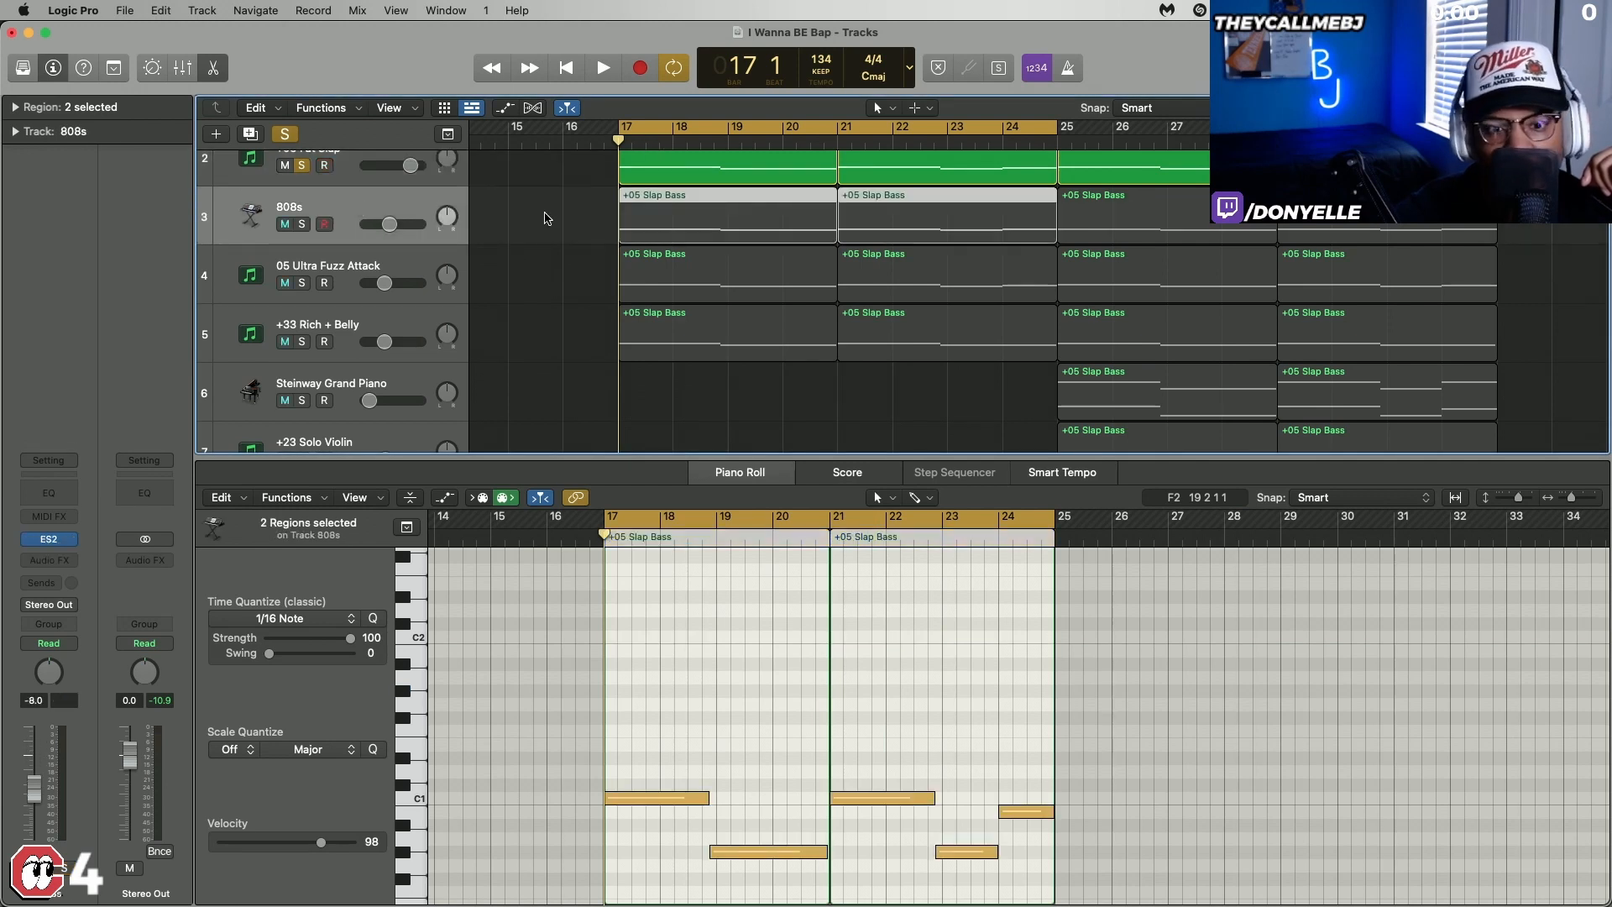
pyautogui.scroll(2, 545, 218)
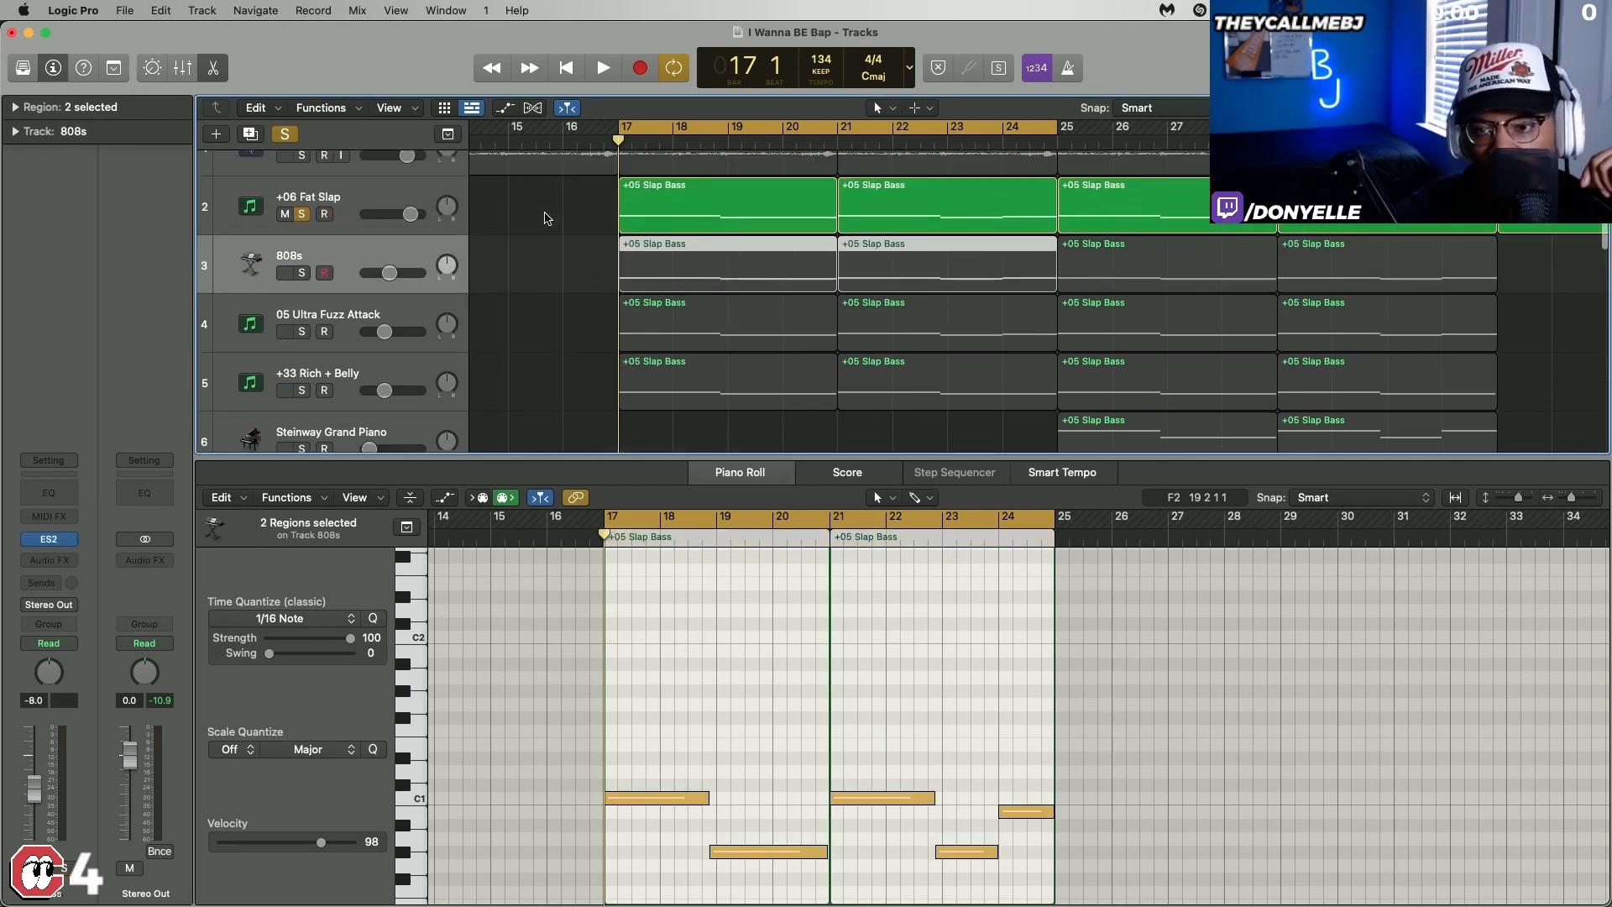
pyautogui.click(301, 214)
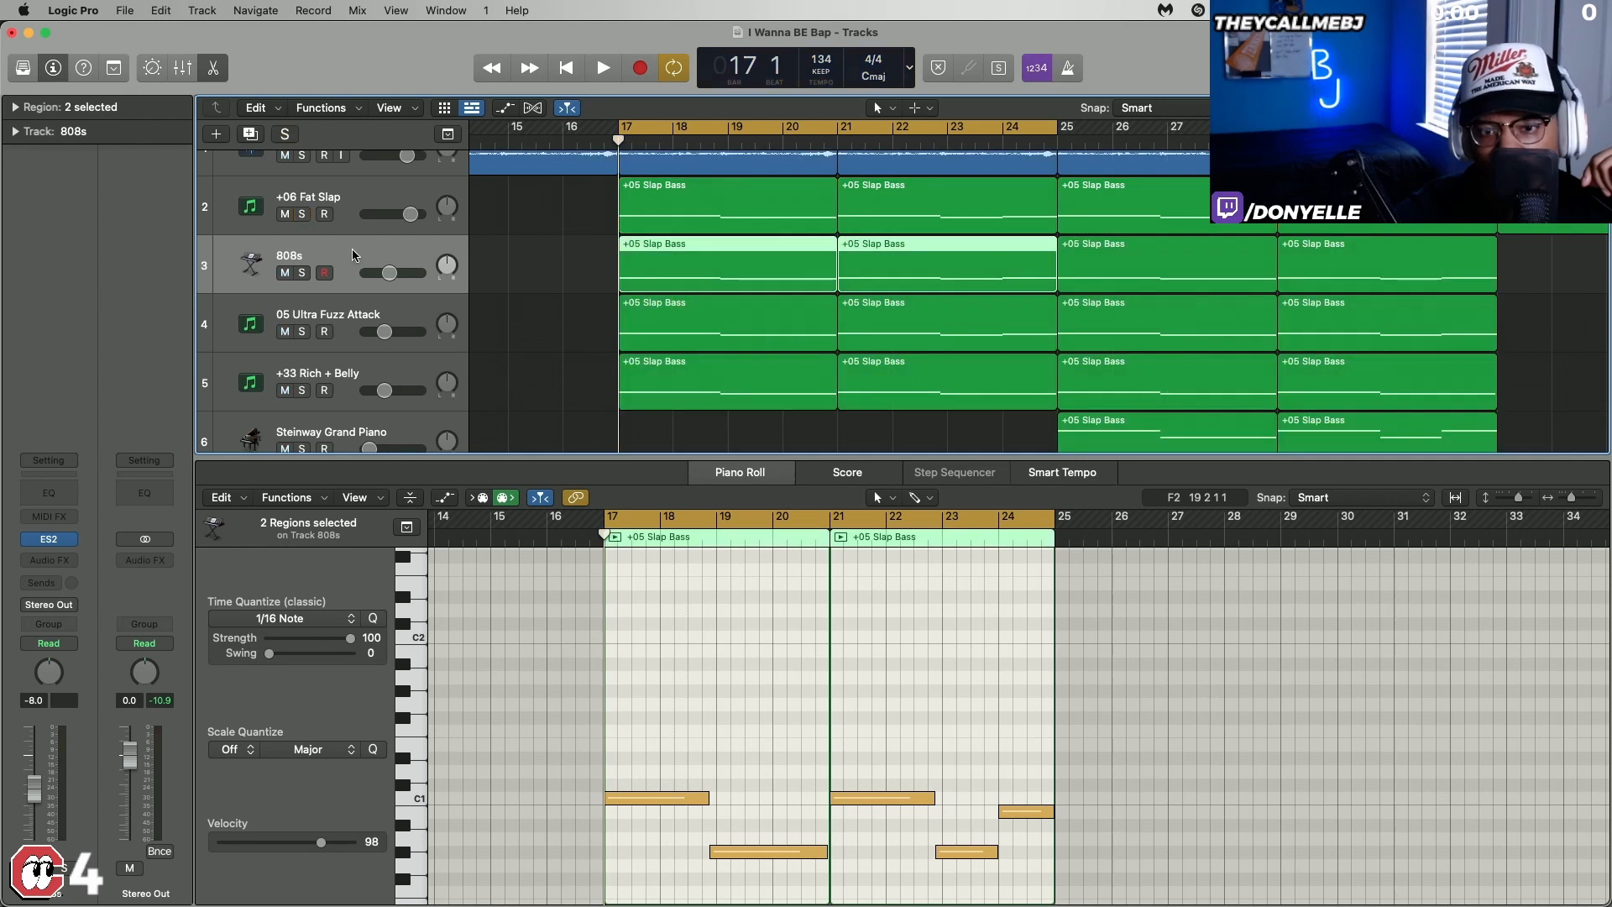
pyautogui.click(301, 273)
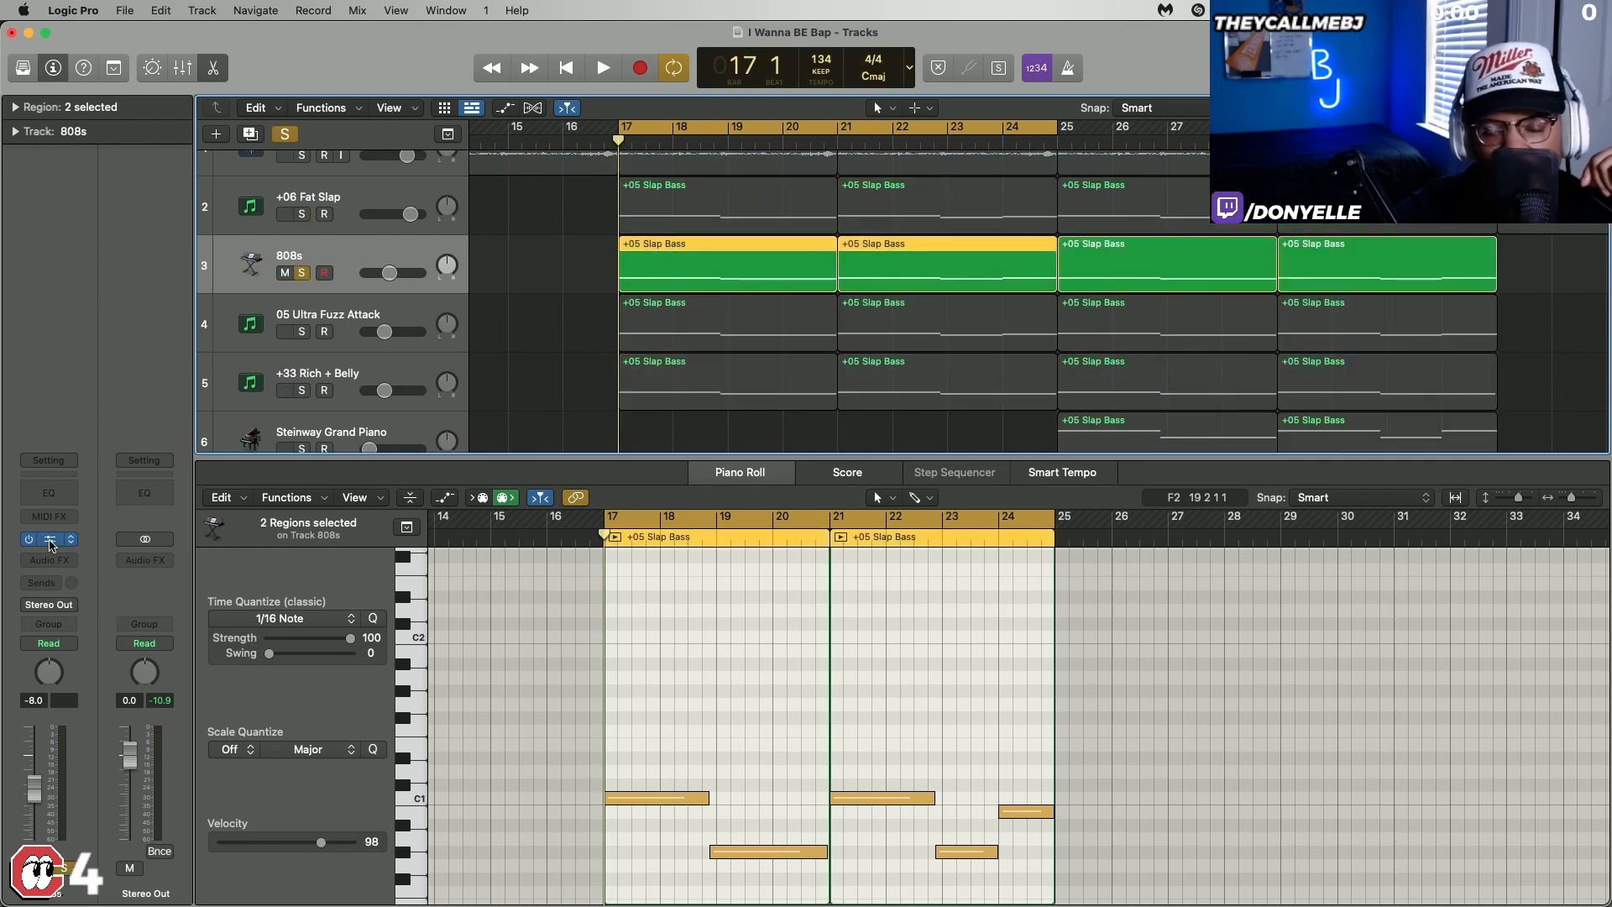
# Step: Open the ES2 synth on the 808s track and look at its preset categories
pyautogui.click(50, 542)
pyautogui.click(651, 262)
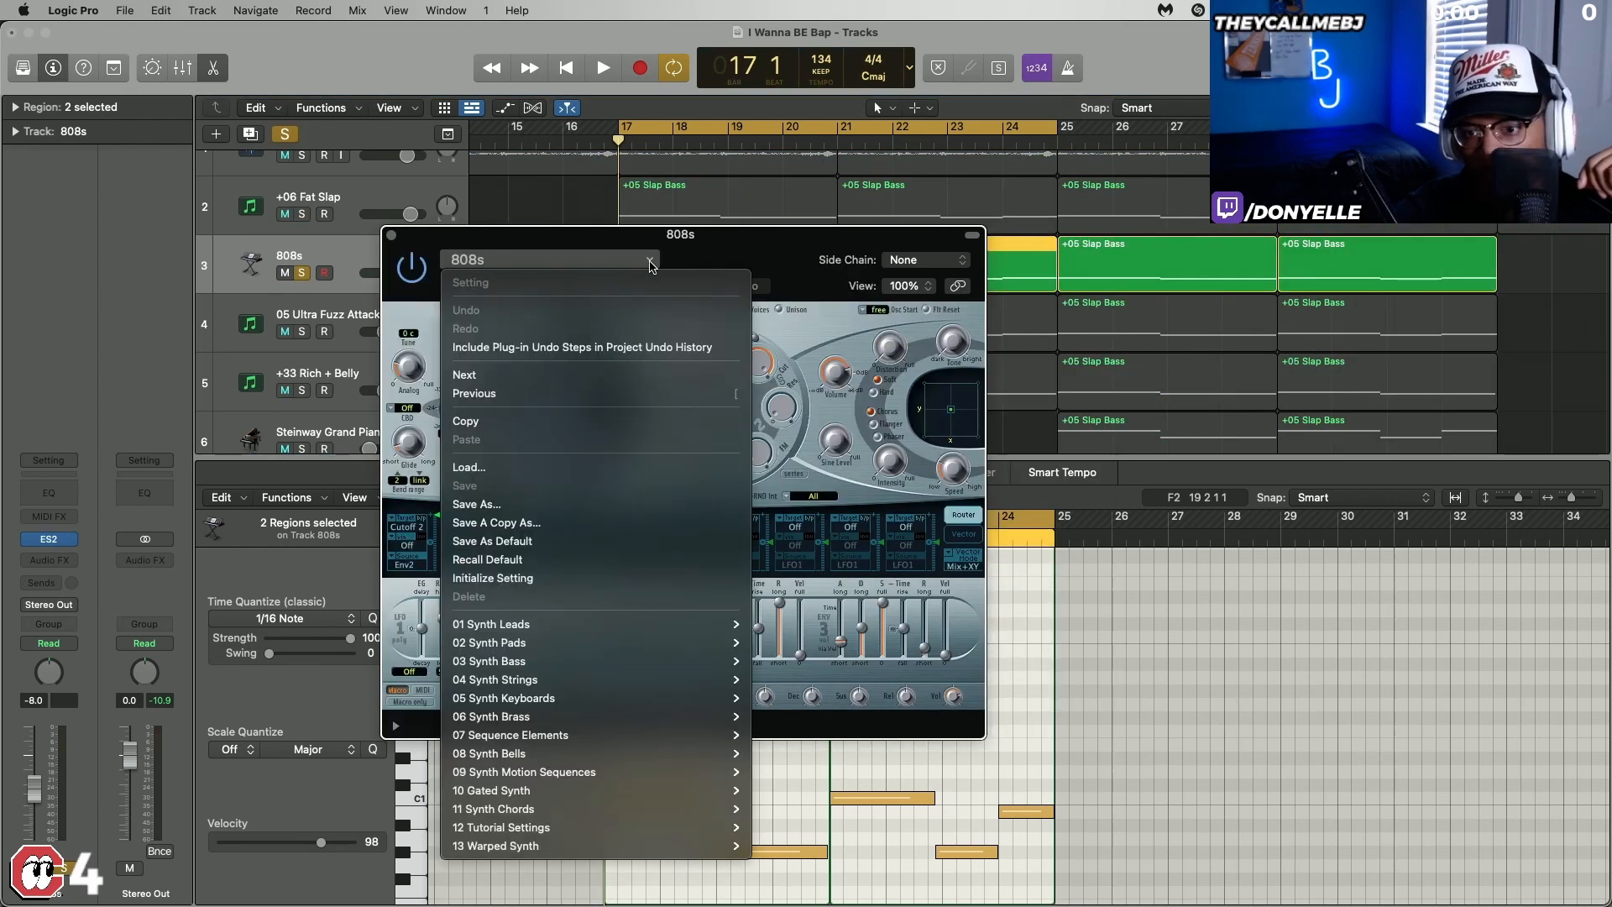
pyautogui.click(766, 256)
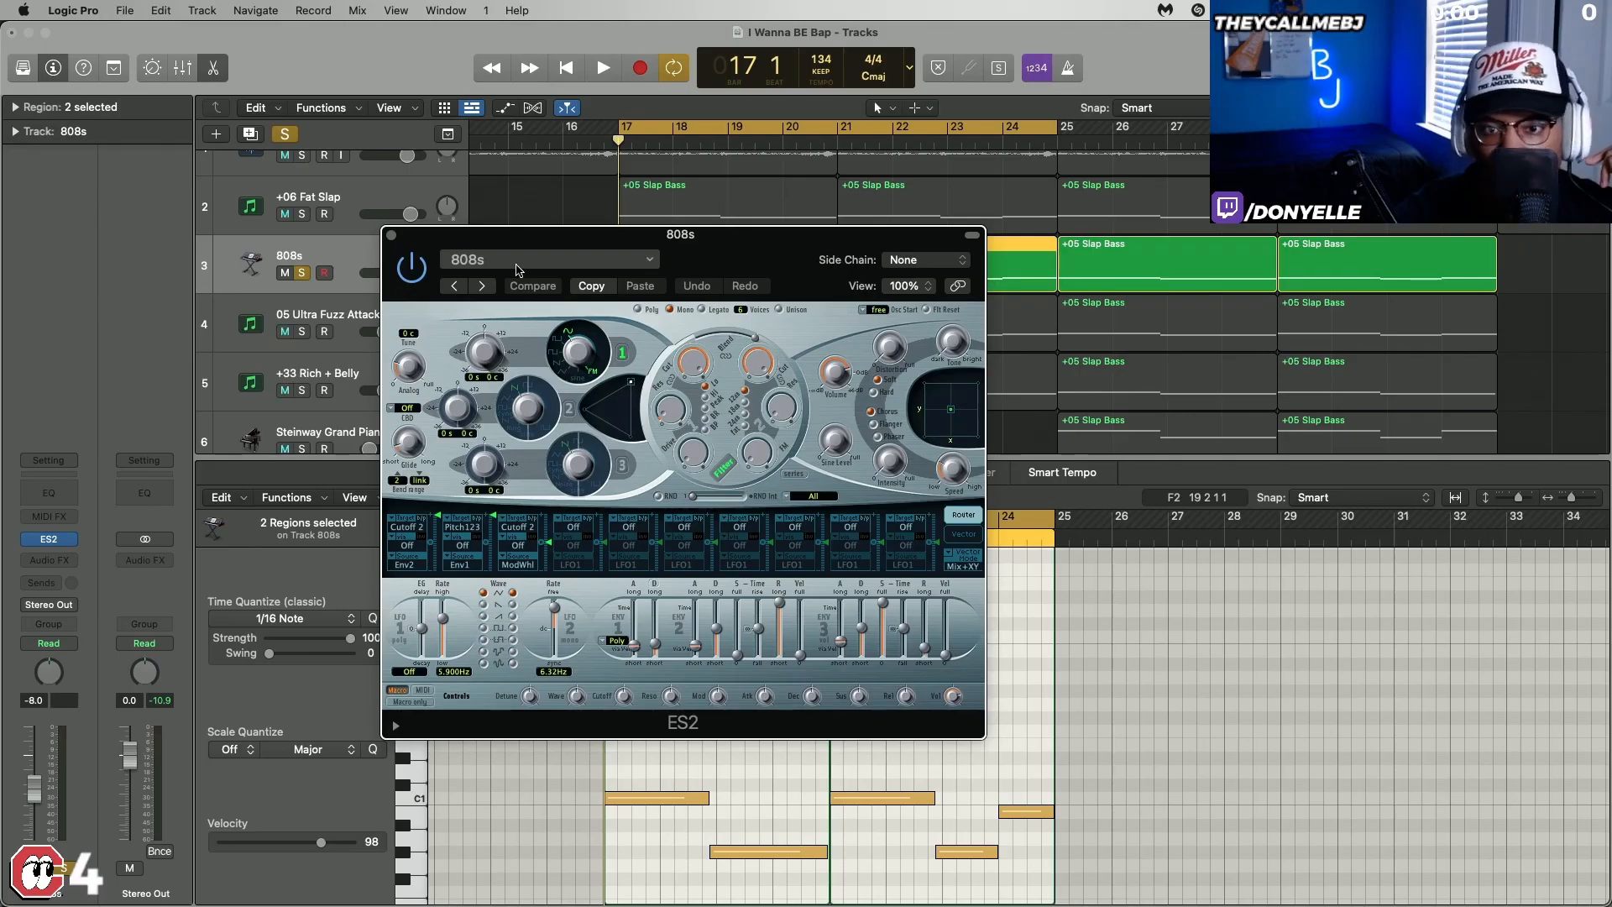
pyautogui.moveTo(781, 267); pyautogui.dragTo(666, 212)
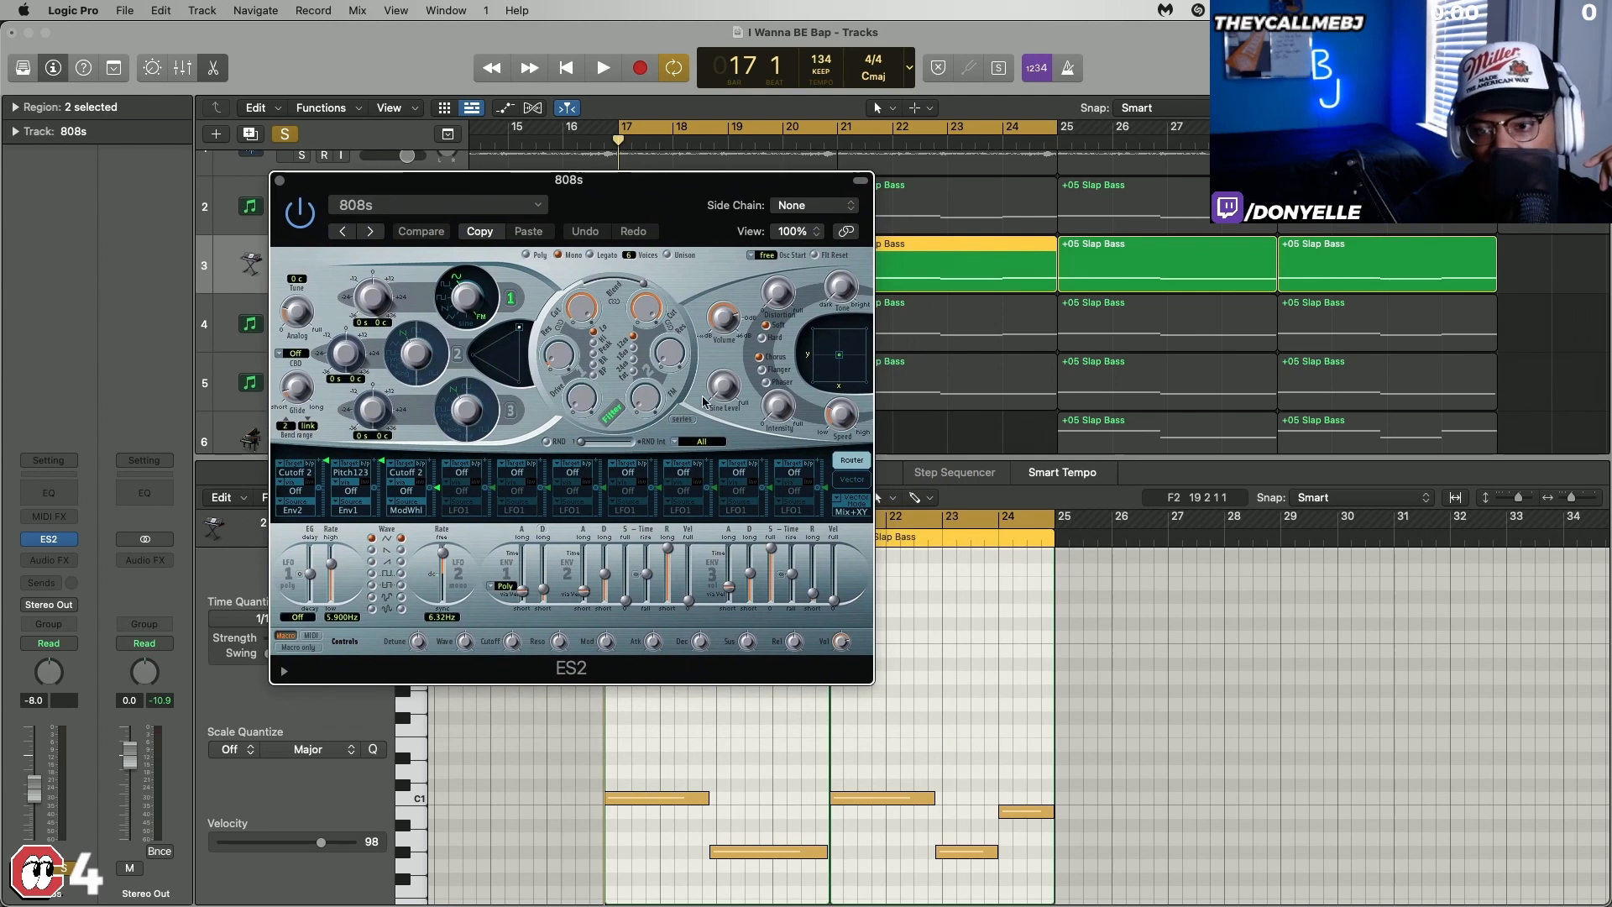
# Step: Play the soloed 808s part through the cycle range, stop playback and close the ES2 synth
pyautogui.press('space')
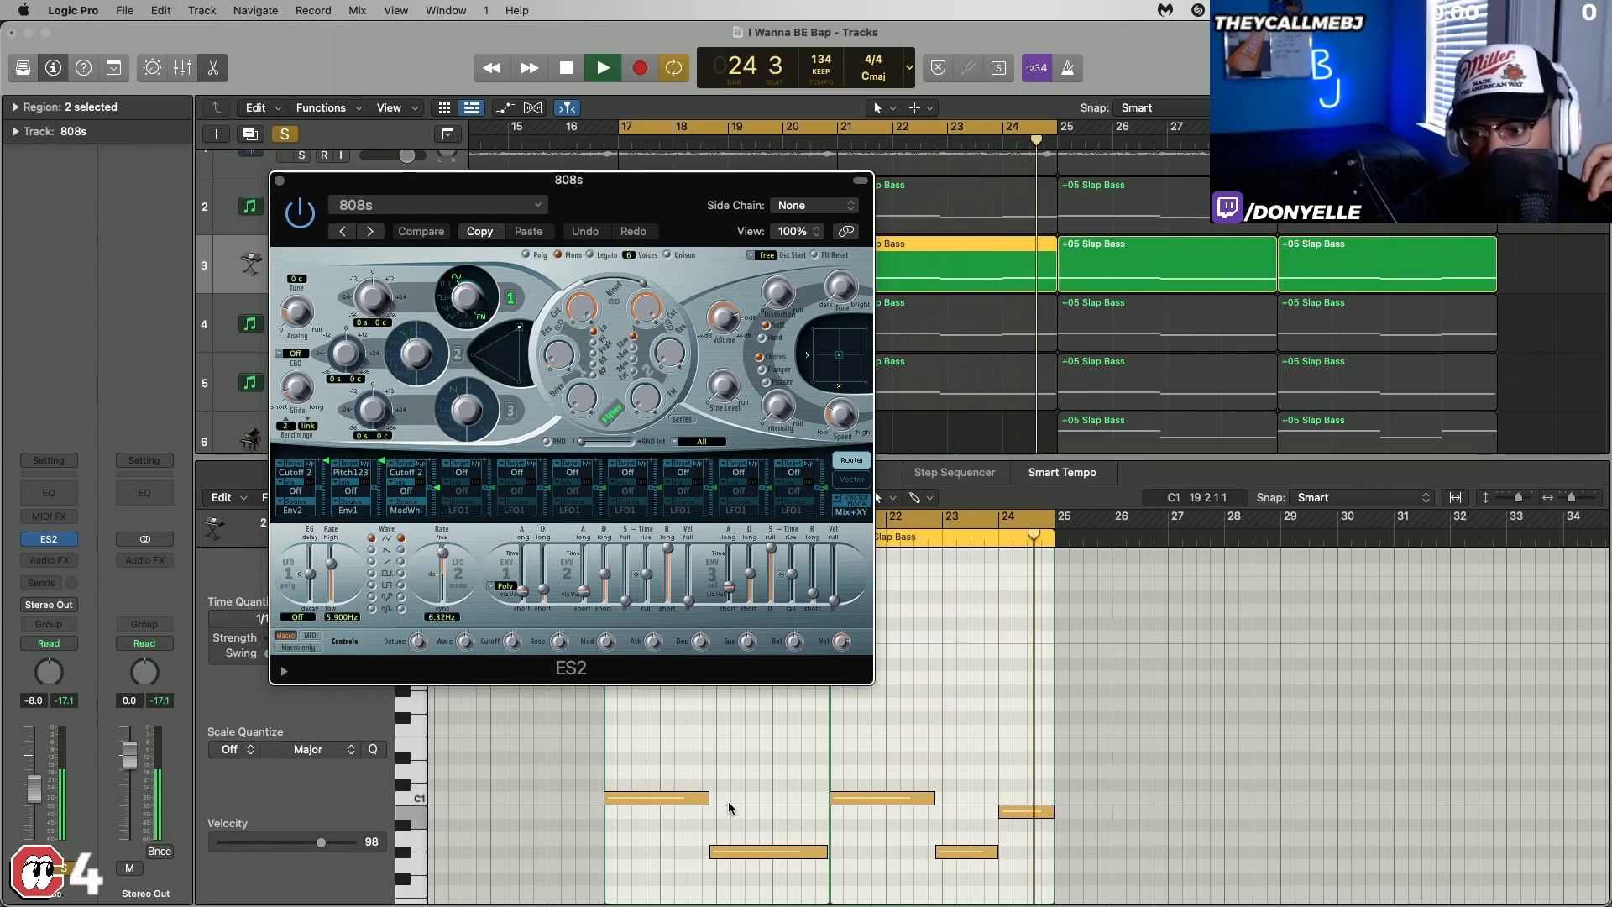
pyautogui.press('space')
pyautogui.press('super+w')
# Step: Solo the 05 Ultra Fuzz Attack track in place of the 808s and open its Xpand!2 instrument
pyautogui.scroll(-1, 722, 298)
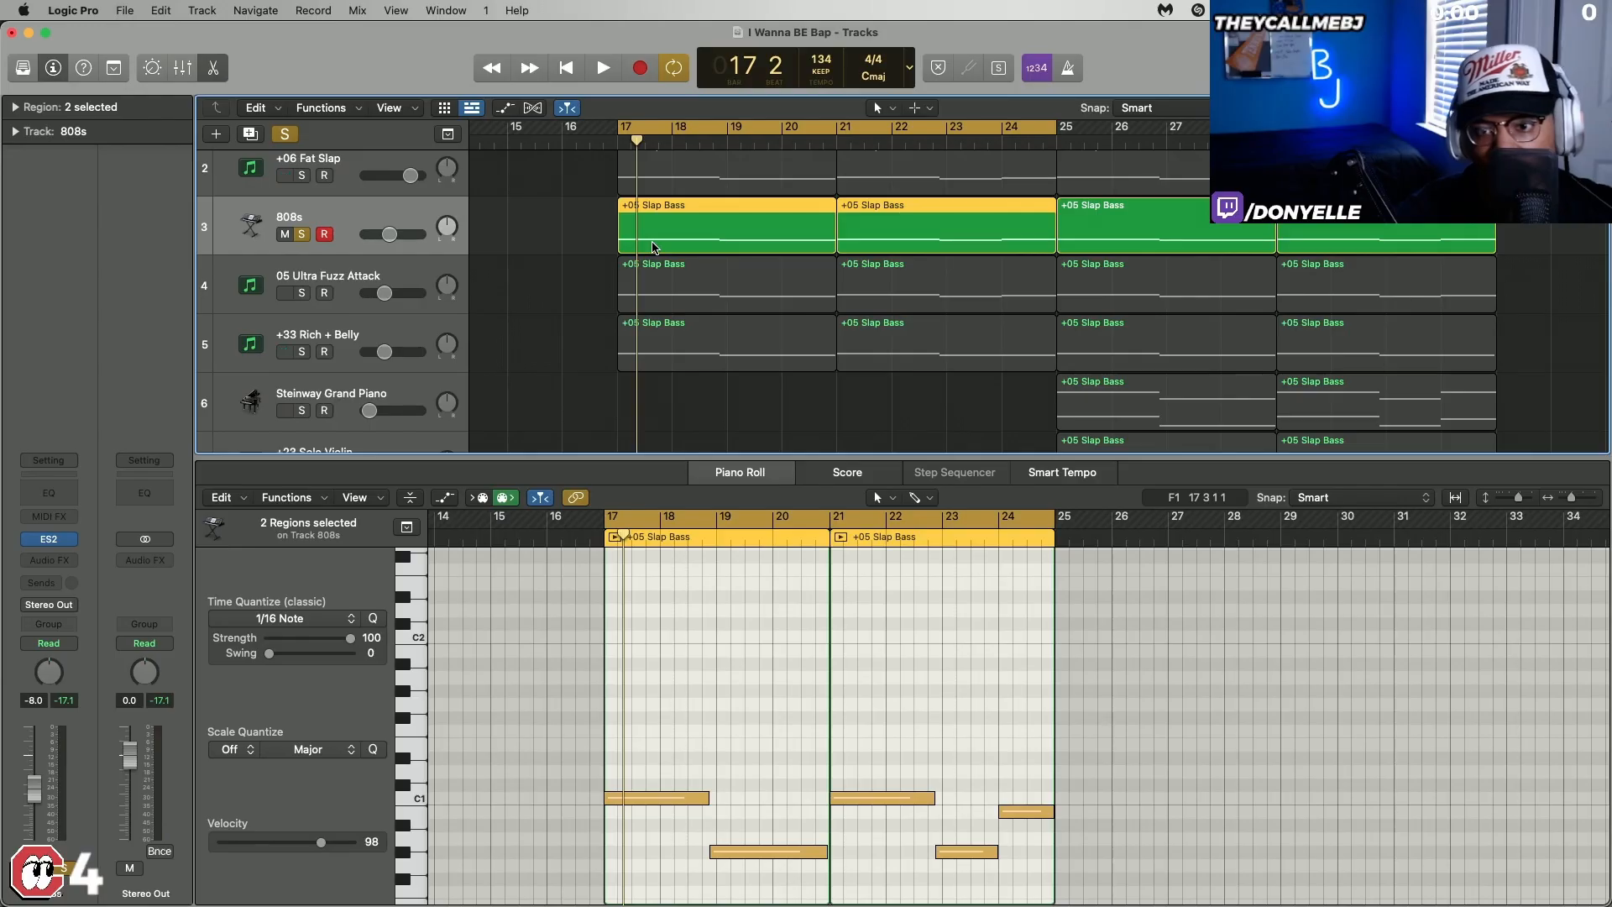
pyautogui.click(368, 275)
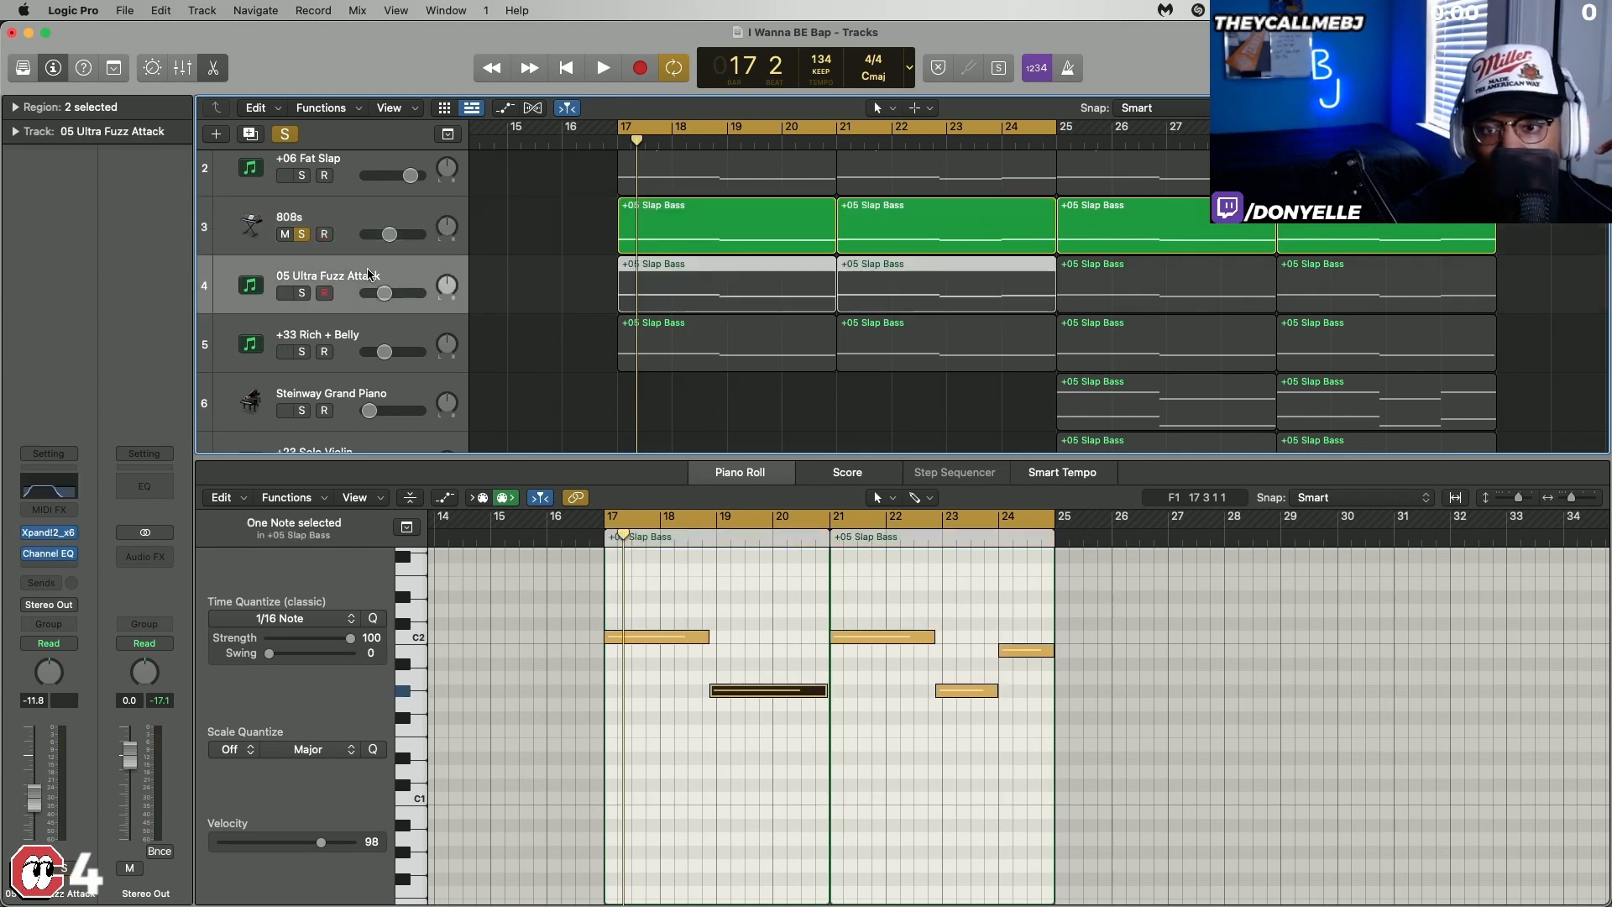
pyautogui.click(301, 235)
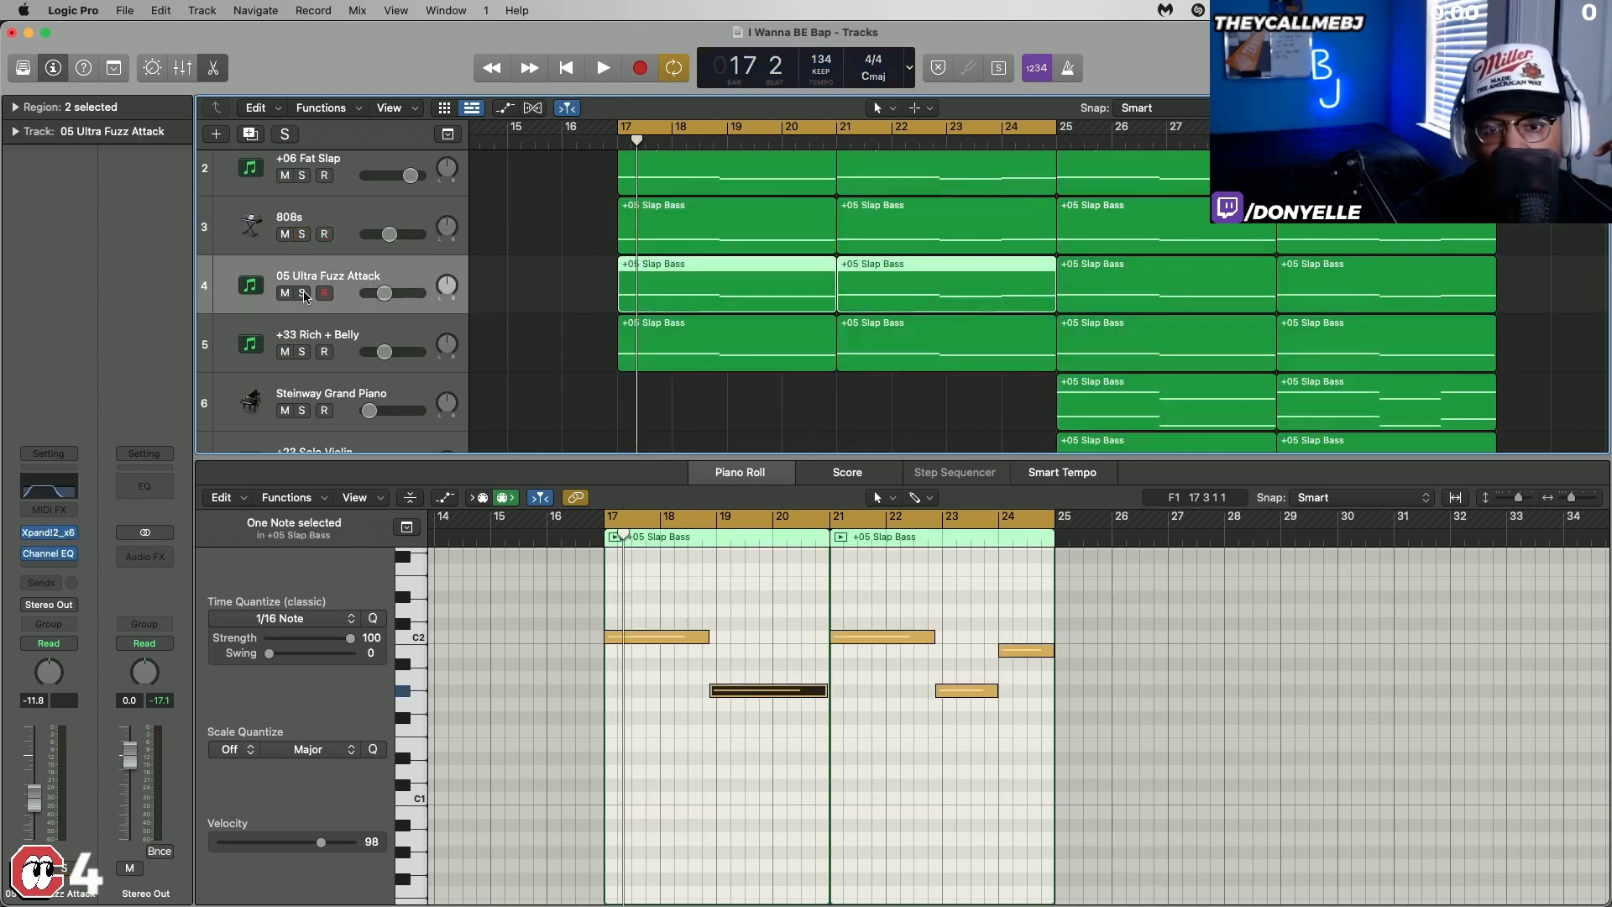
pyautogui.click(302, 293)
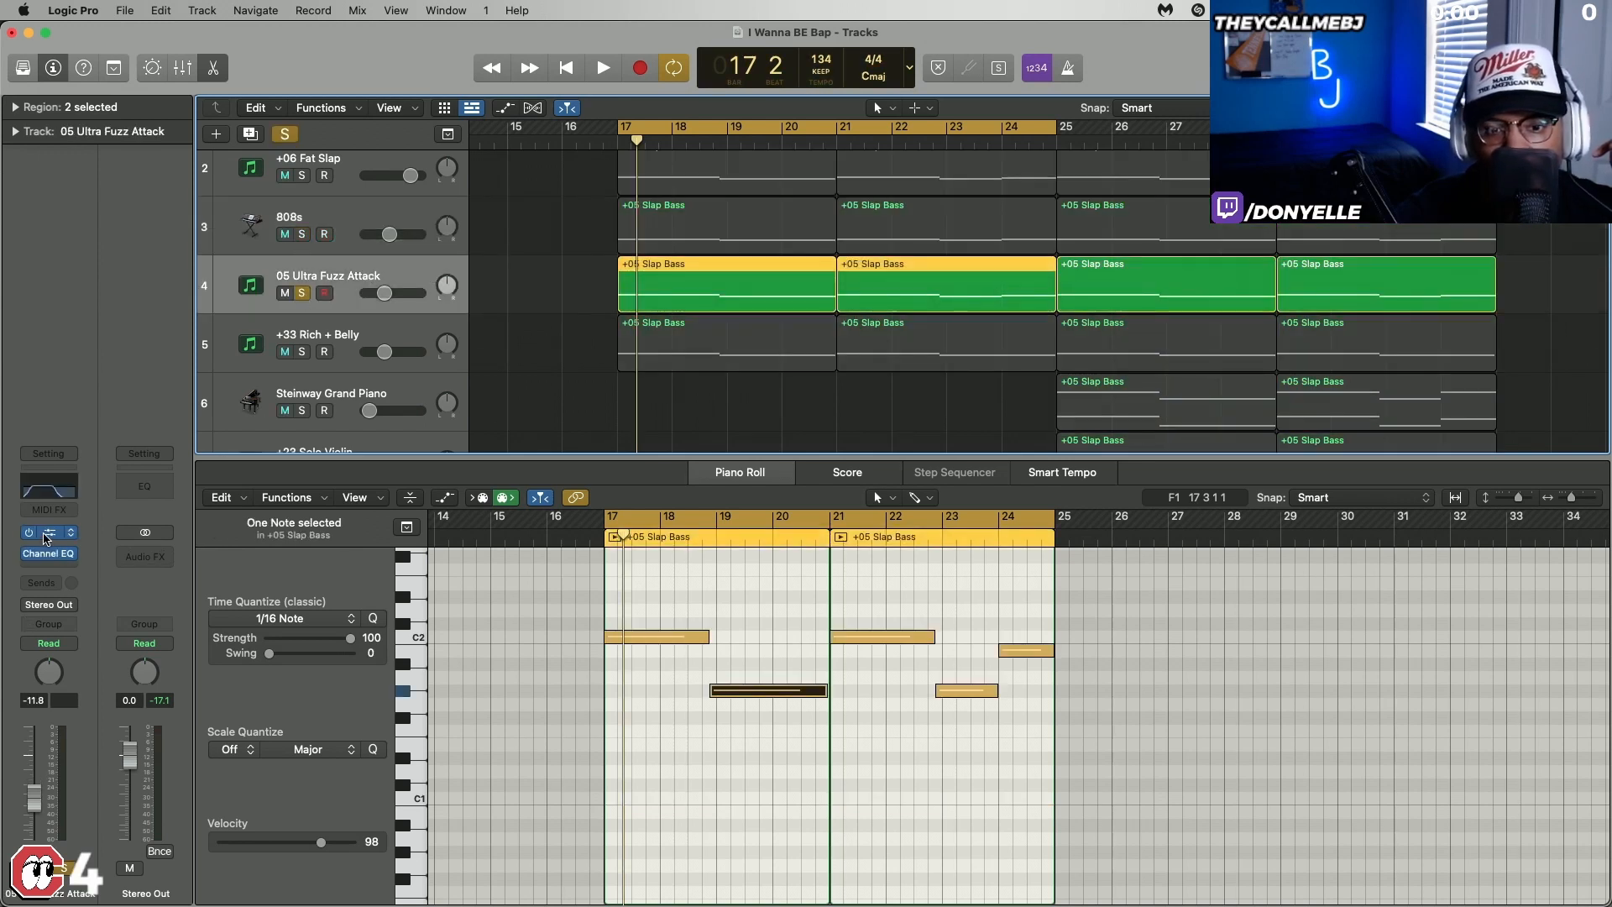
pyautogui.click(48, 534)
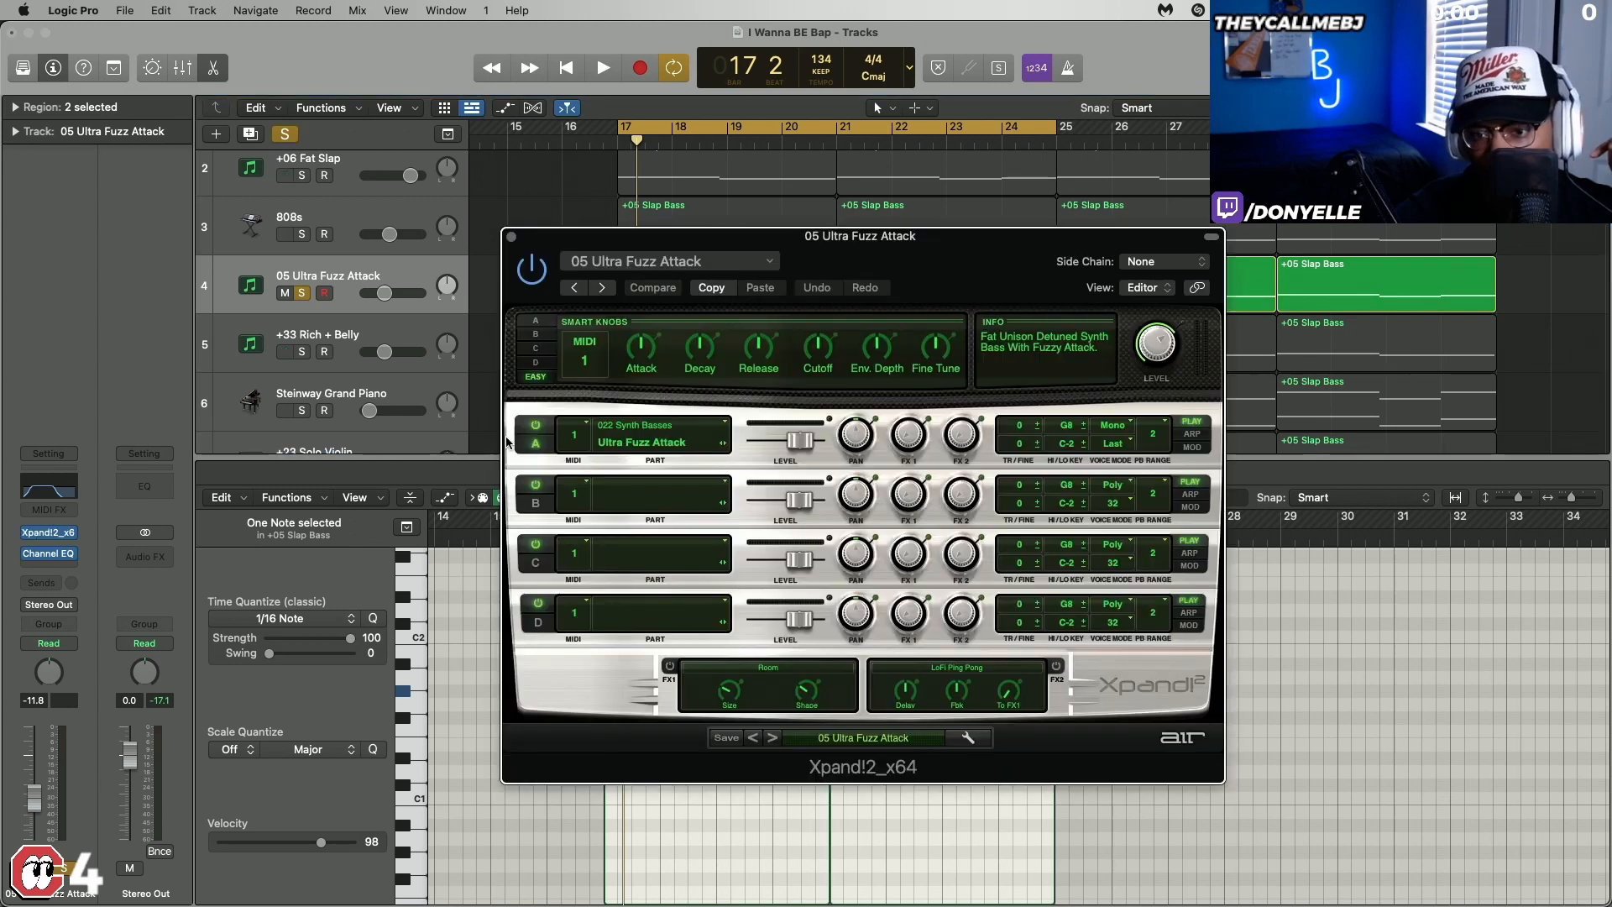
# Step: Close the Xpand!2 instrument, play the soloed 05 Ultra Fuzz Attack part through the cycle range and stop playback
pyautogui.click(511, 237)
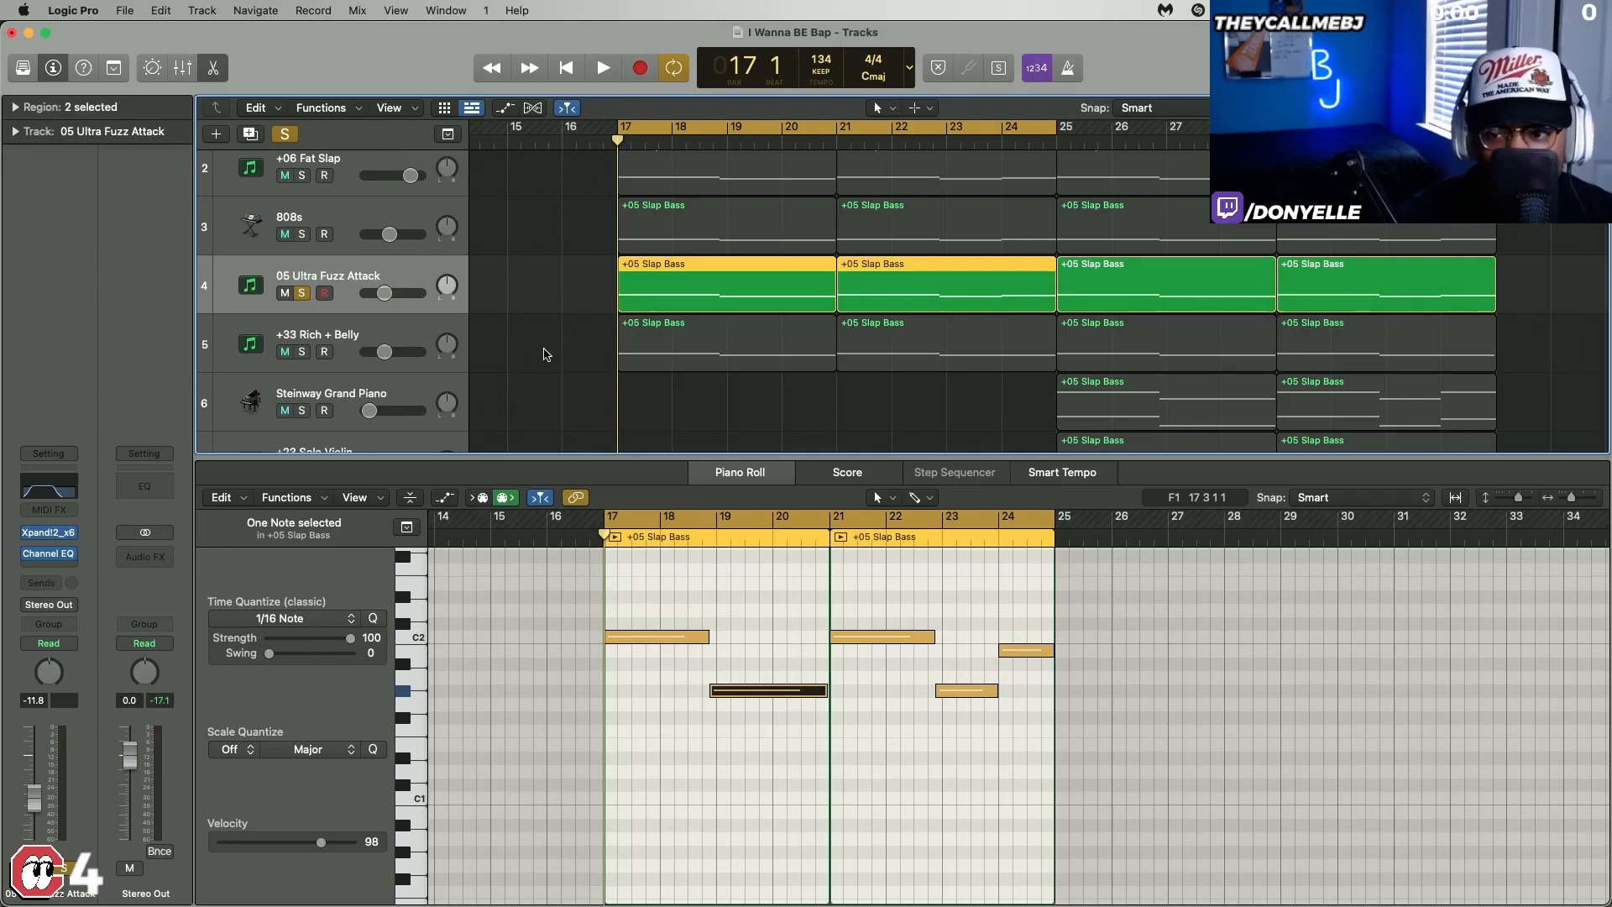
pyautogui.press('space')
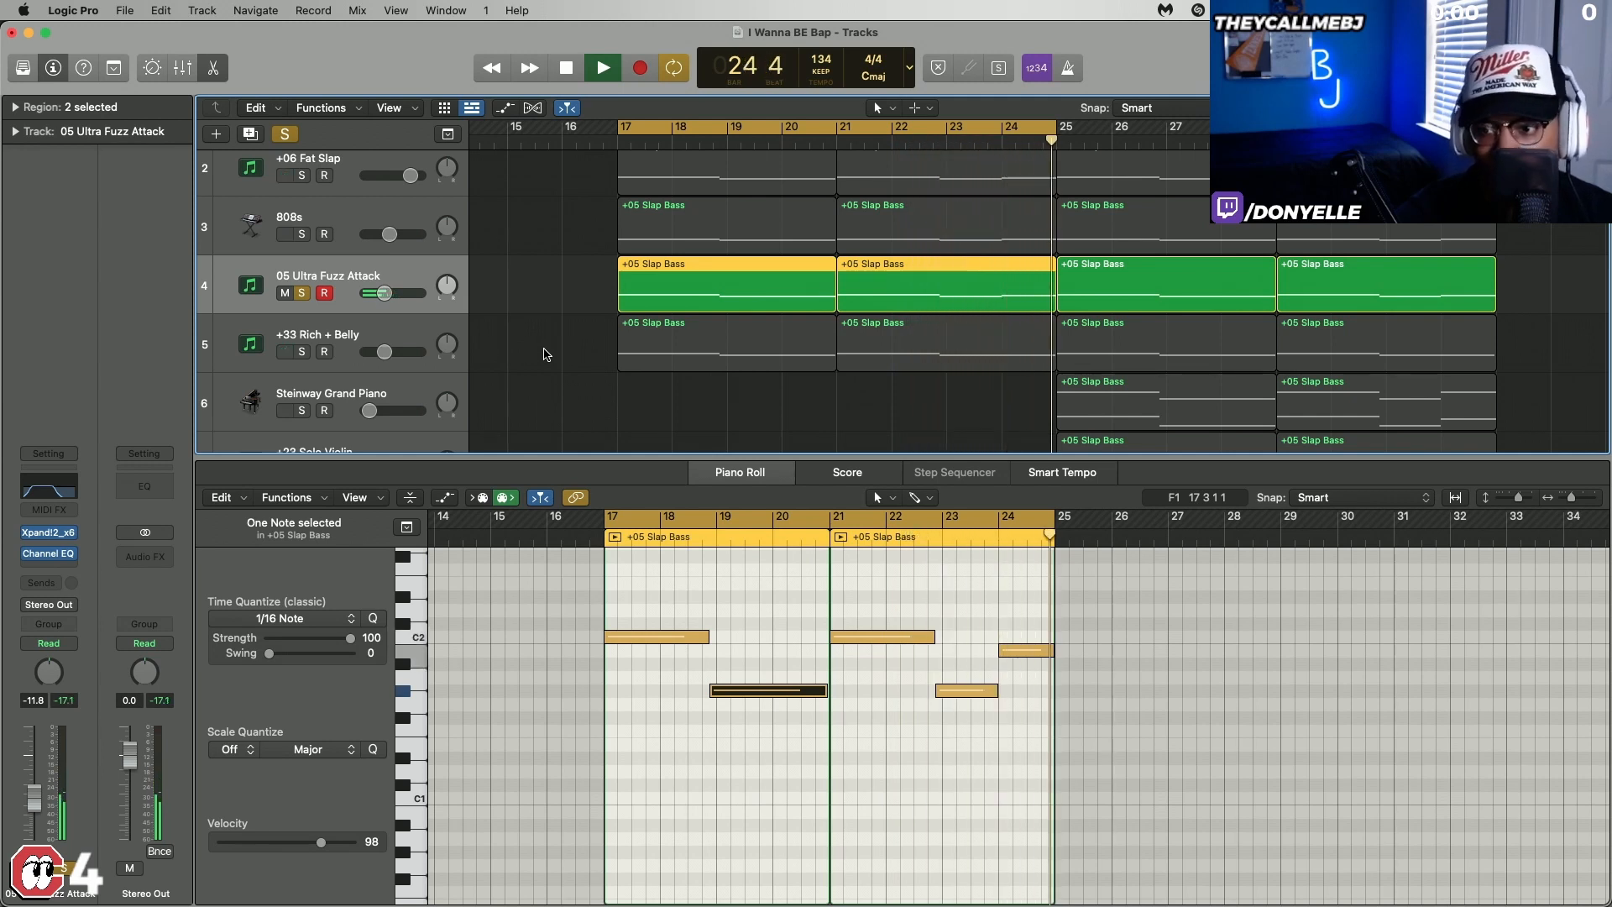
pyautogui.press('space')
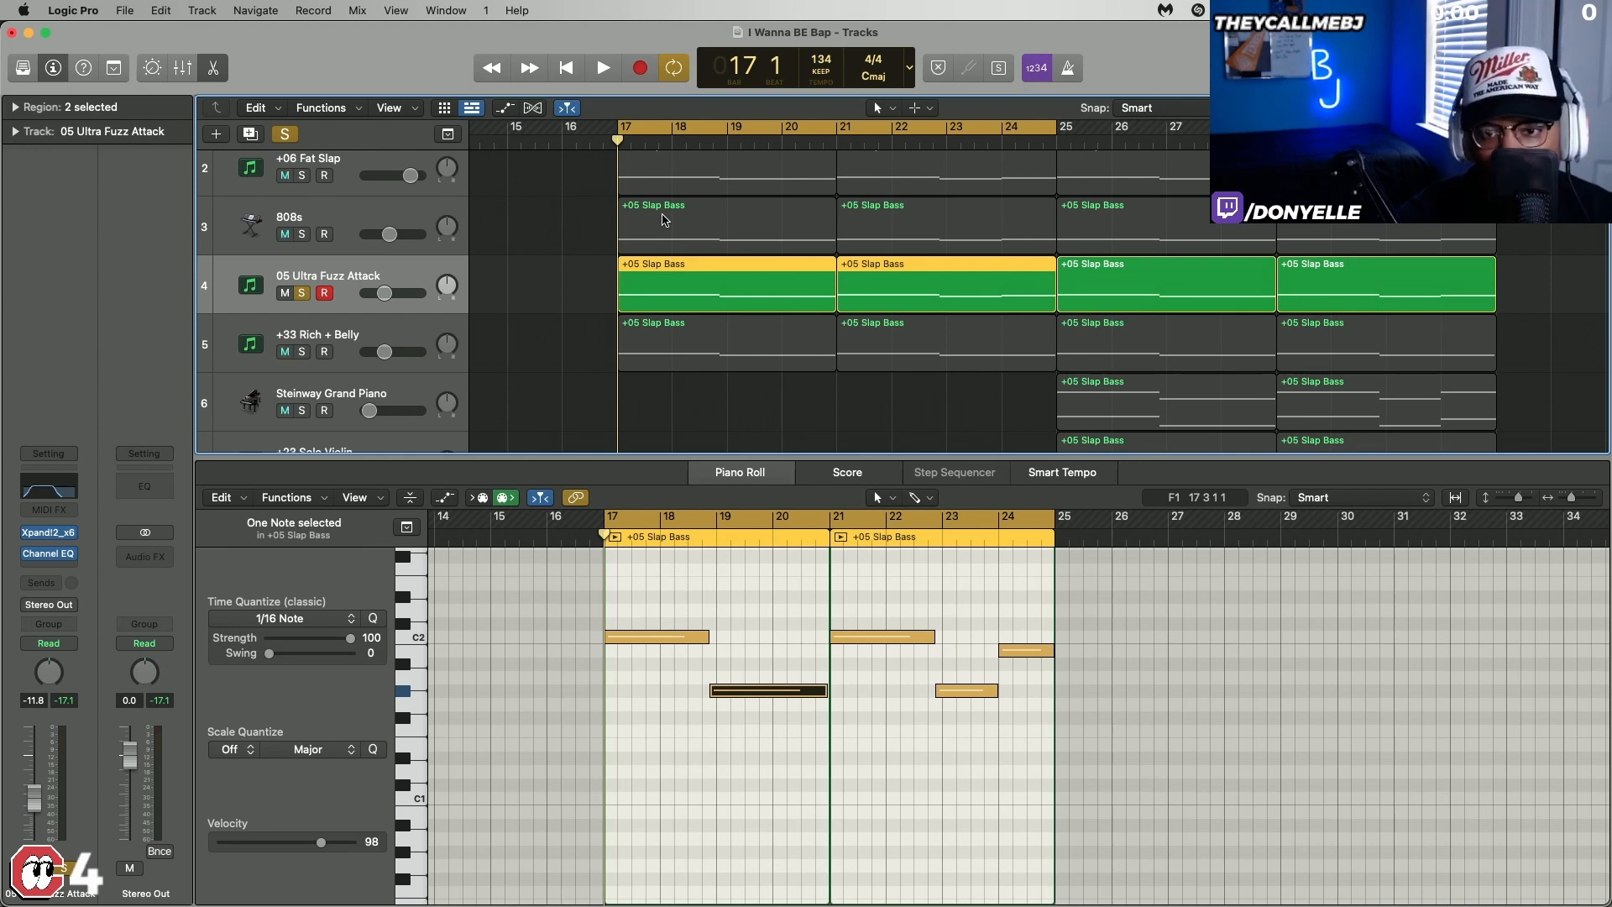
# Step: Solo the +33 Rich + Belly track in place of 05 Ultra Fuzz Attack and open its Xpand!2 instrument
pyautogui.scroll(-2, 663, 220)
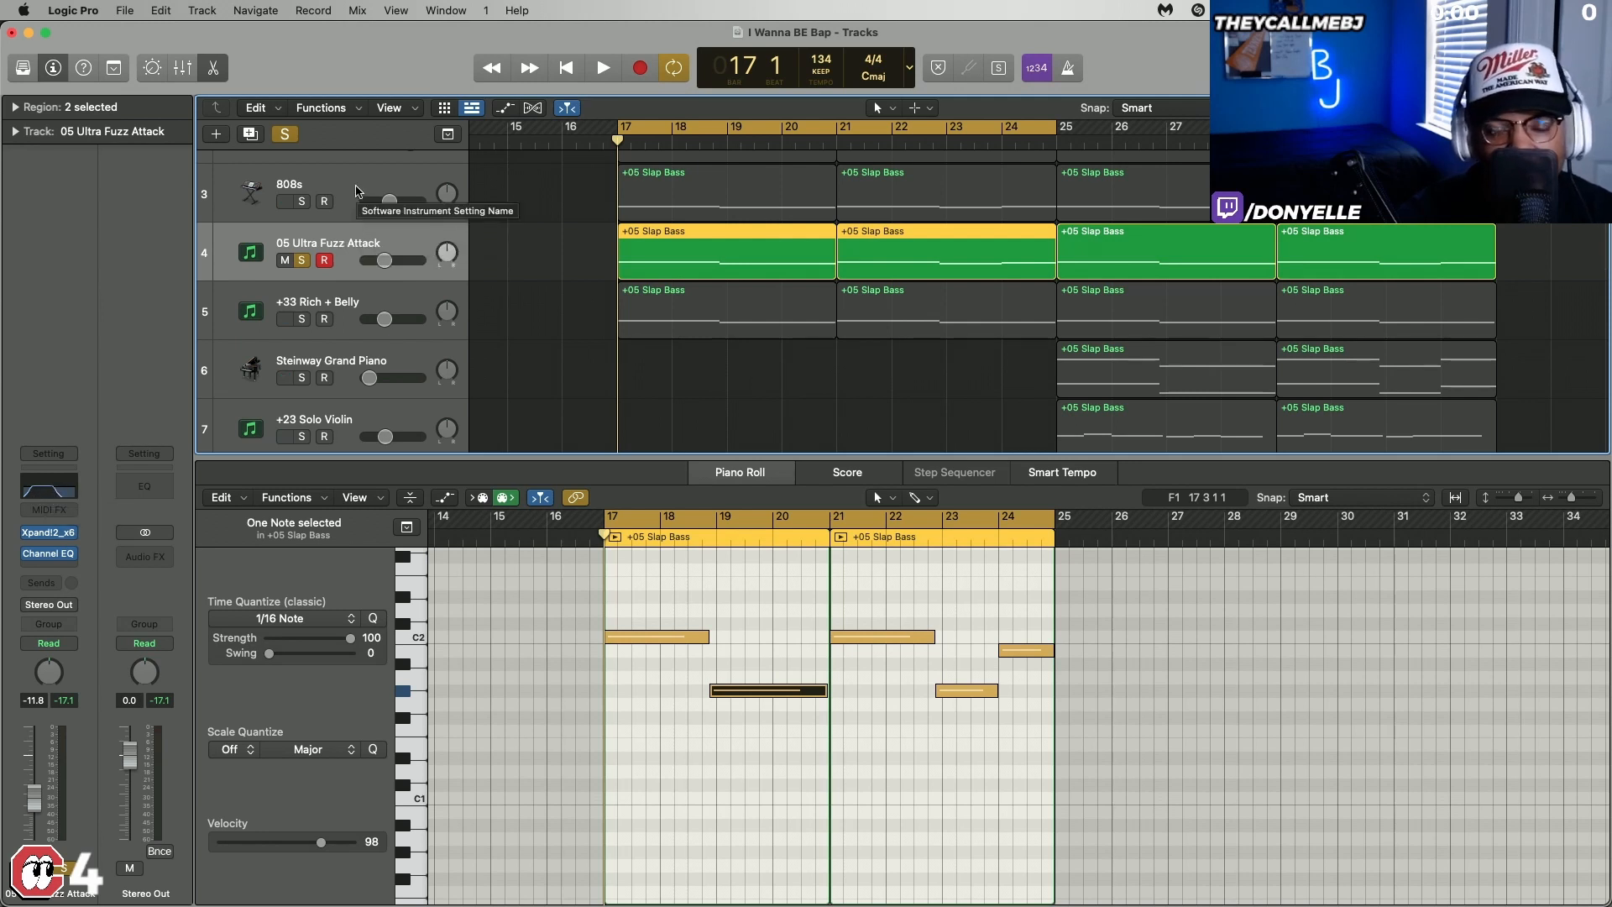
pyautogui.click(303, 260)
pyautogui.click(303, 319)
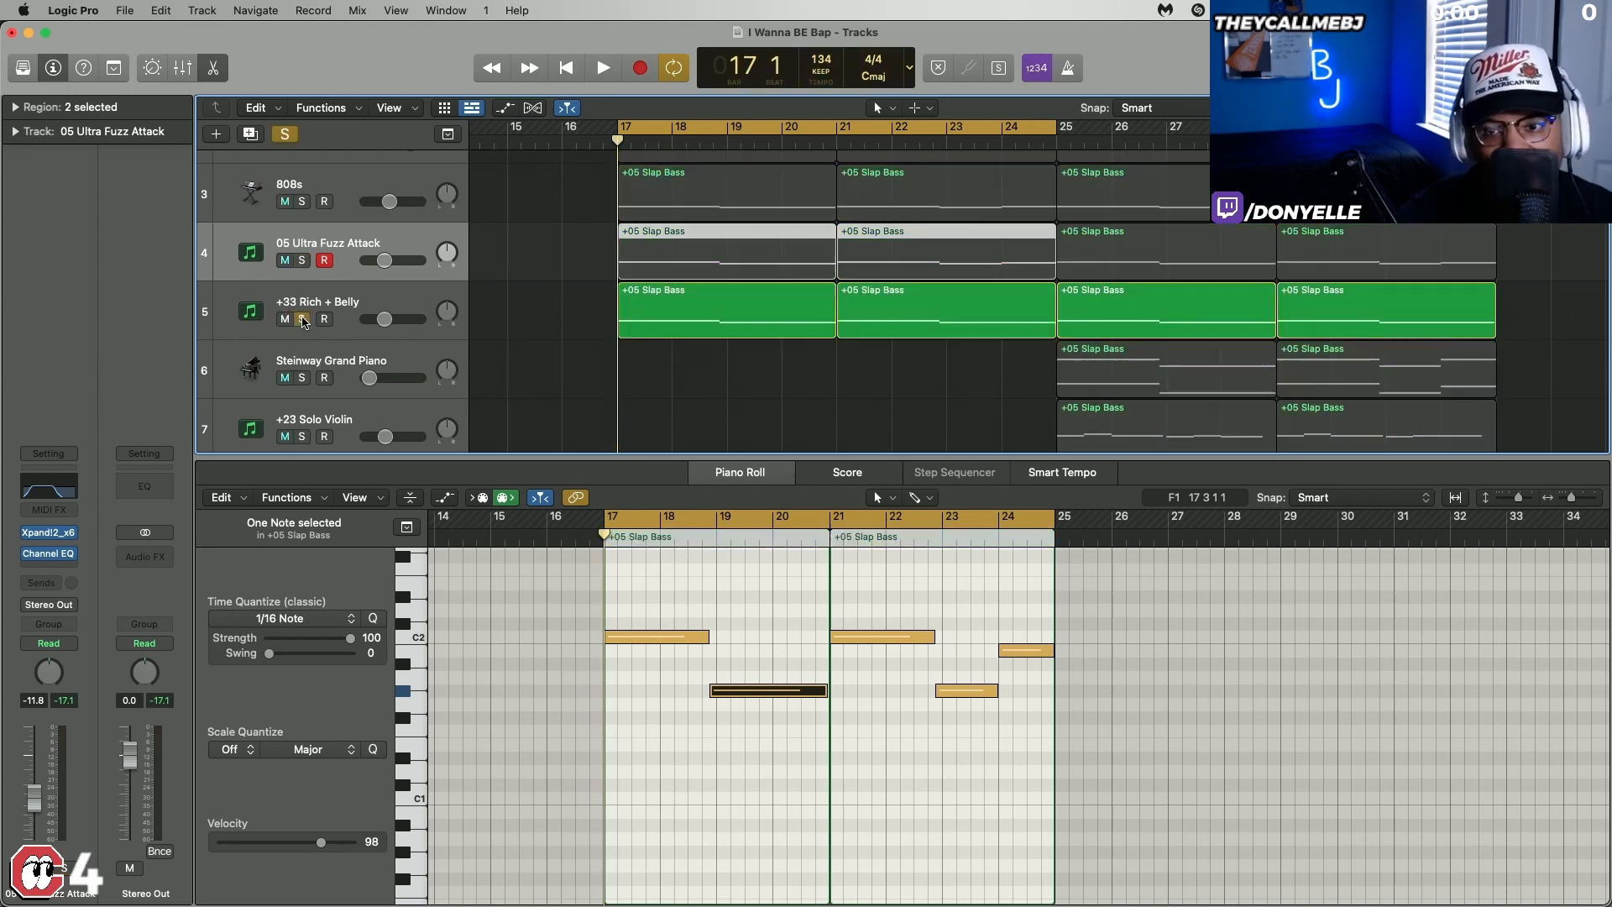
pyautogui.click(371, 303)
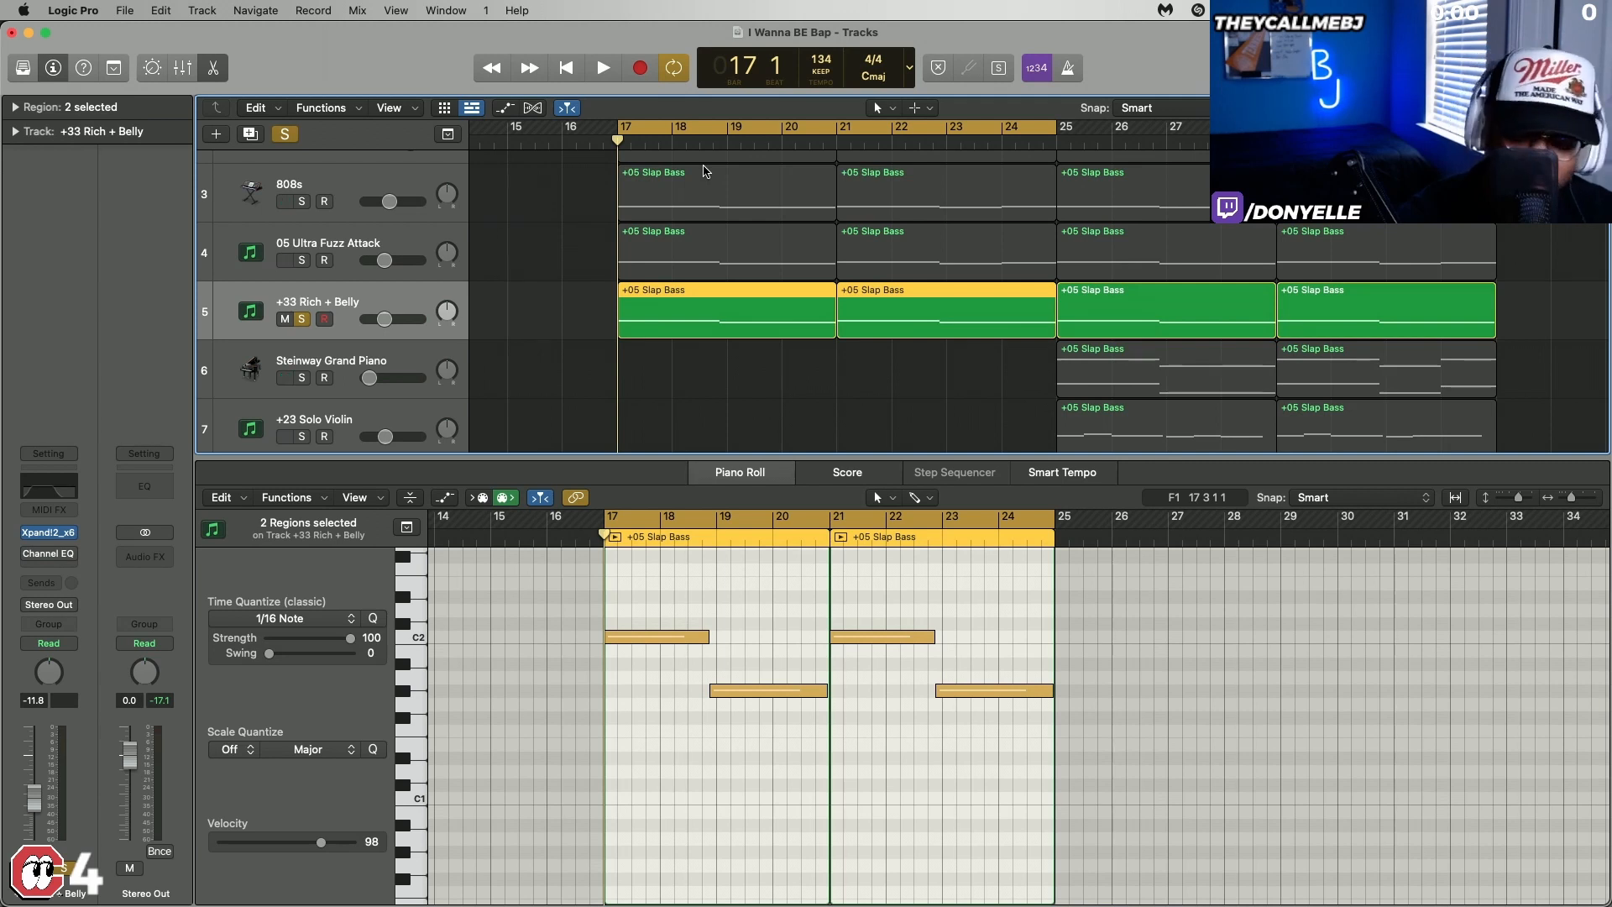
pyautogui.click(51, 532)
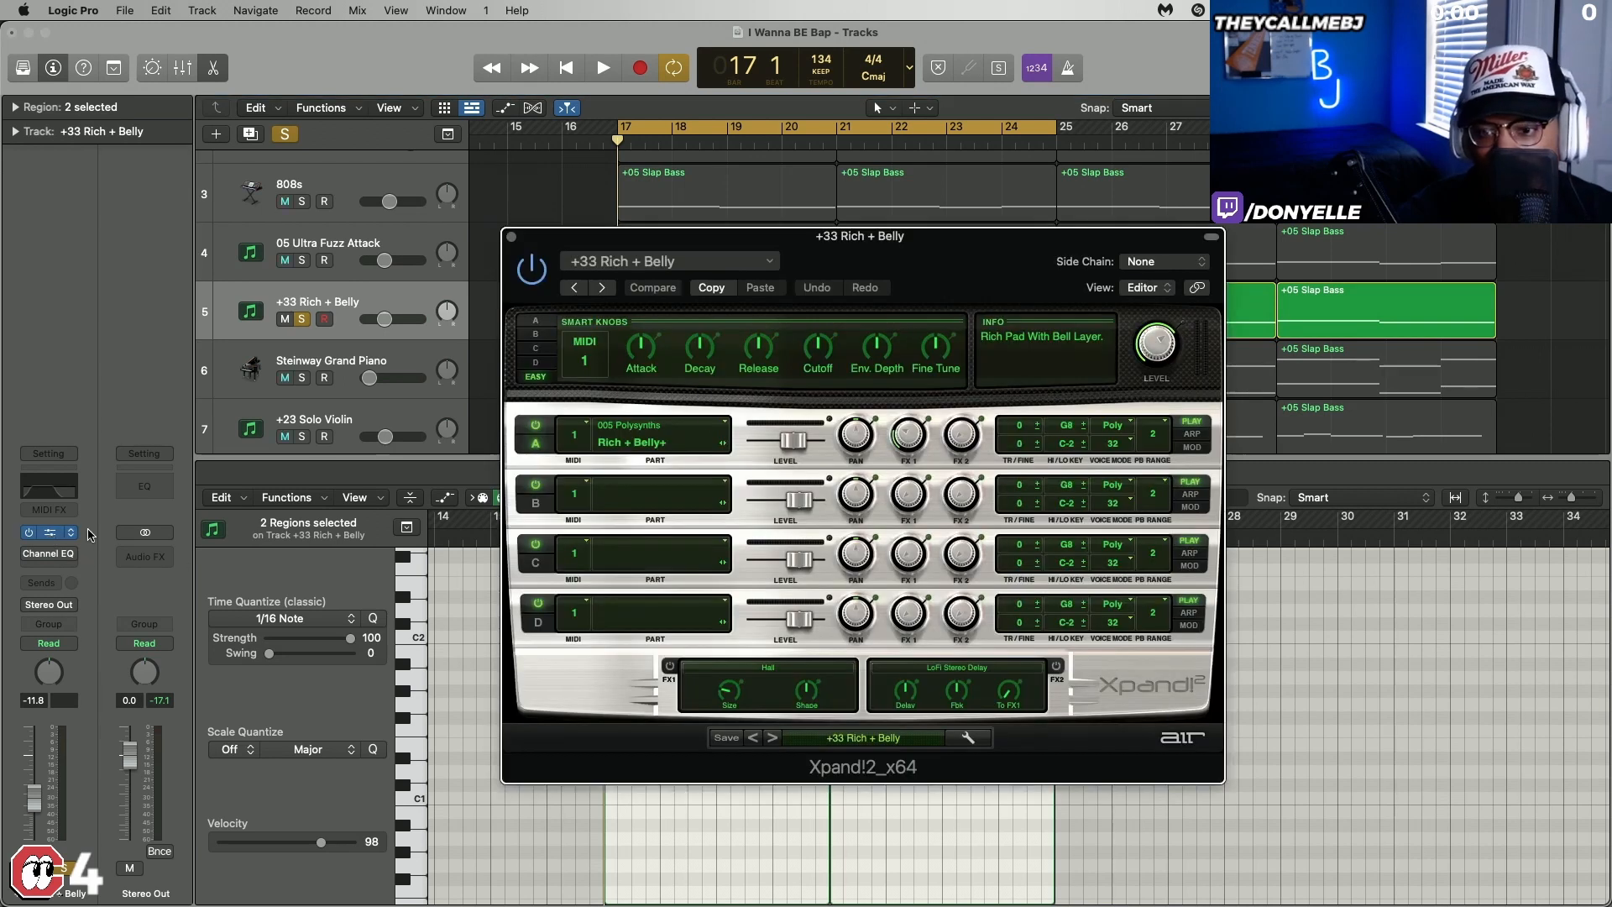
# Step: Move the Xpand!2 window off the regions, play the soloed +33 Rich + Belly part, and close the instrument
pyautogui.moveTo(981, 266); pyautogui.dragTo(511, 102)
pyautogui.press('space')
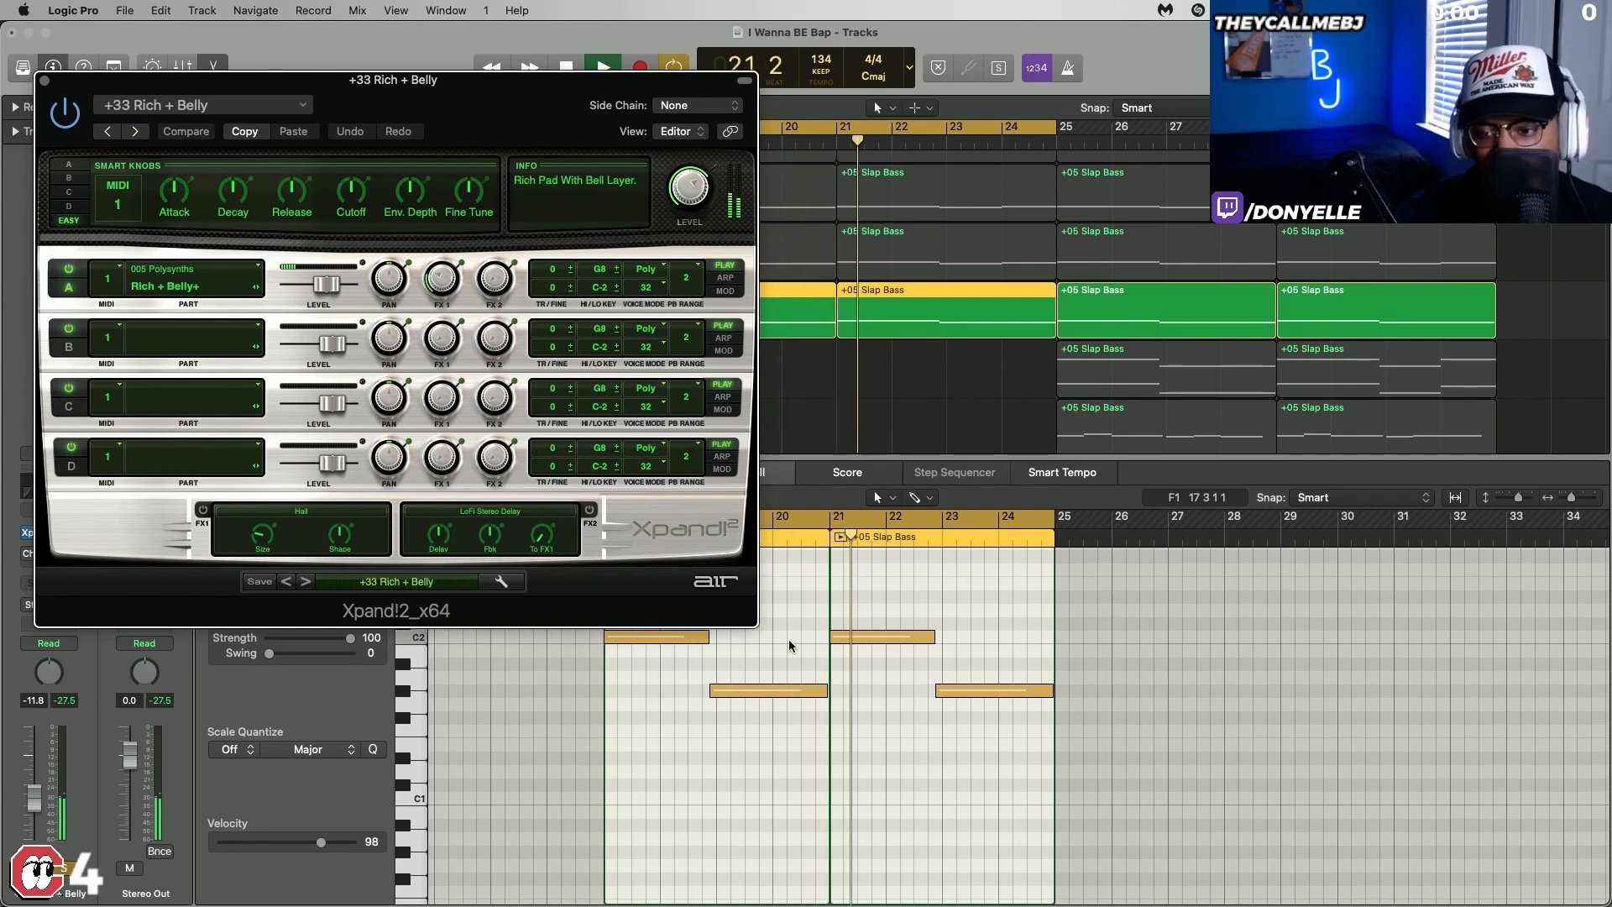
pyautogui.scroll(3, 925, 733)
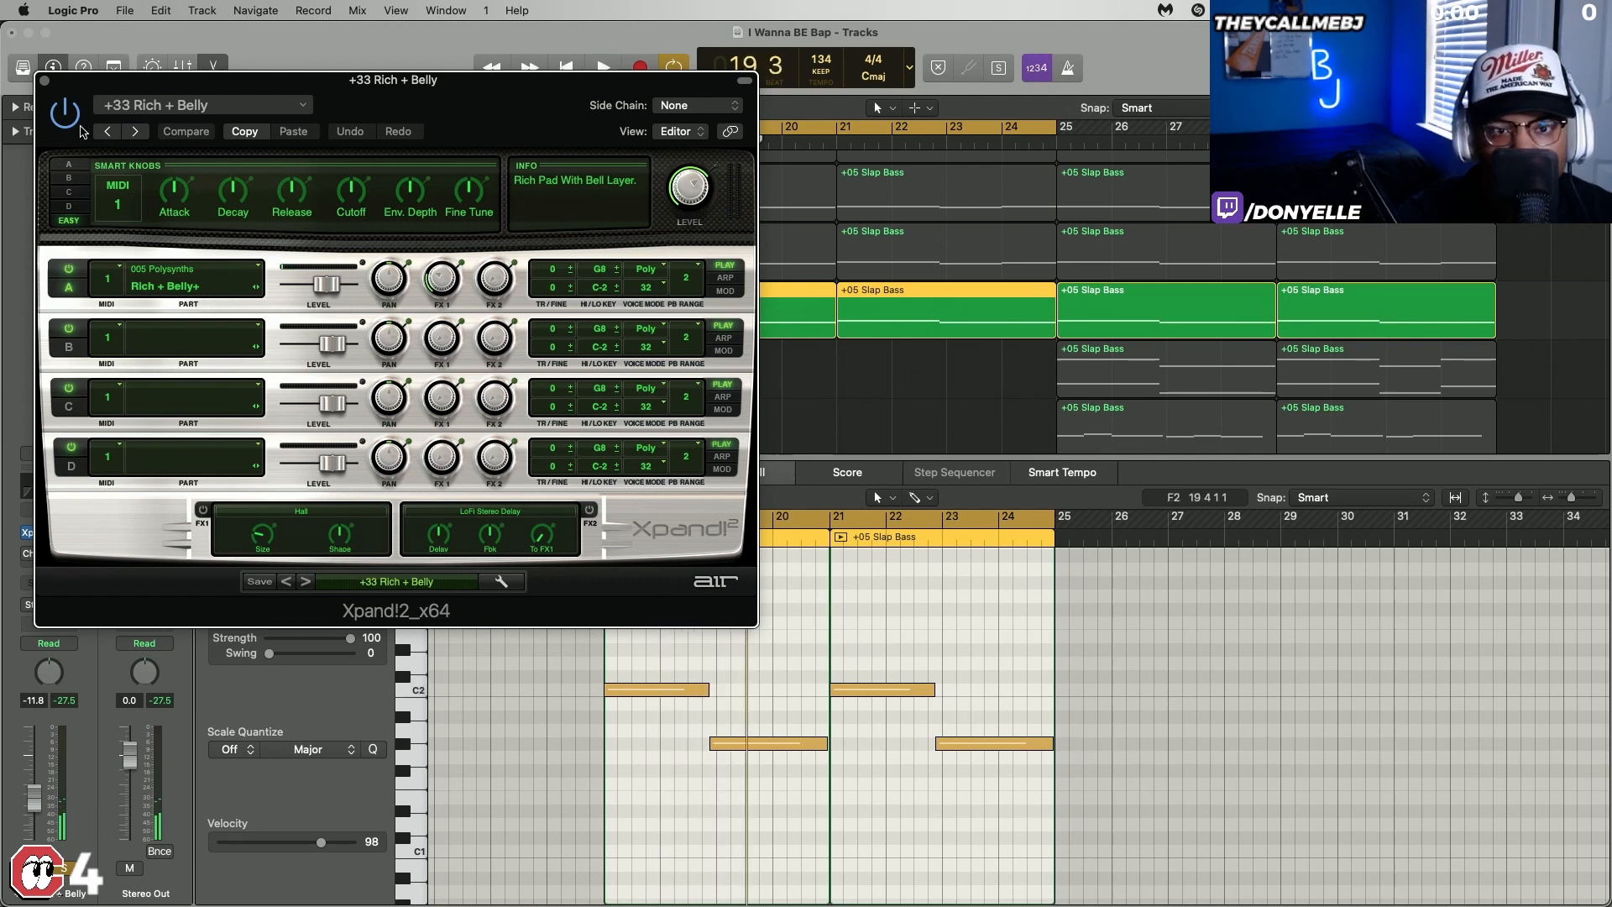
pyautogui.click(45, 81)
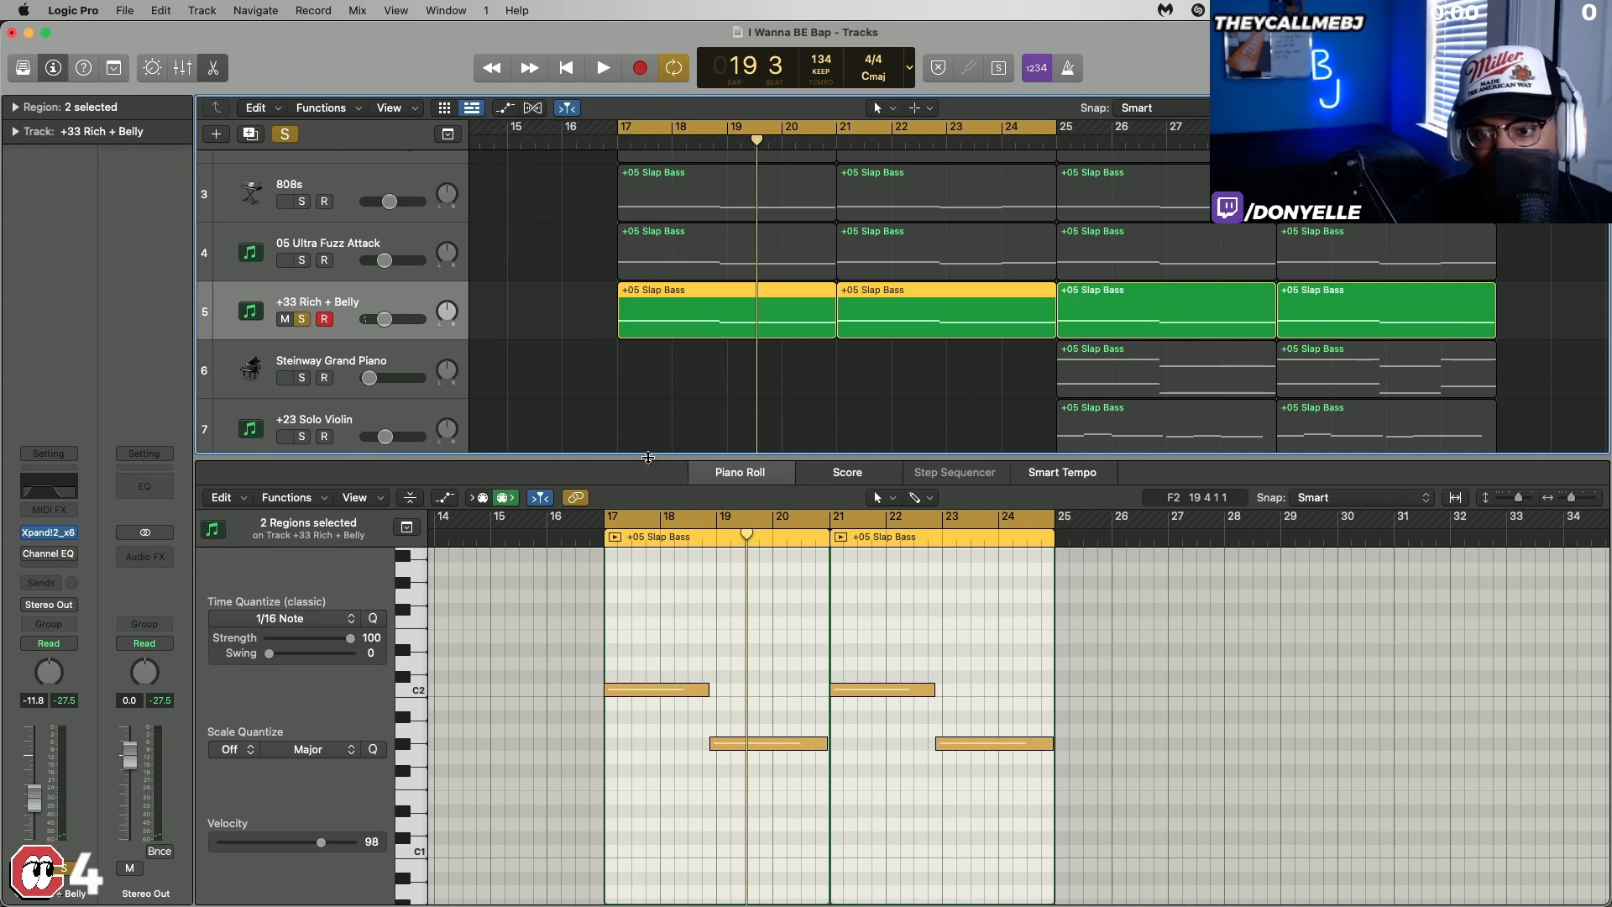
# Step: Hide the Piano Roll and add +06 Fat Slap, 808s and 05 Ultra Fuzz Attack to the soloed tracks
pyautogui.moveTo(649, 458); pyautogui.dragTo(733, 903)
pyautogui.scroll(-5, 785, 228)
pyautogui.scroll(3, 786, 229)
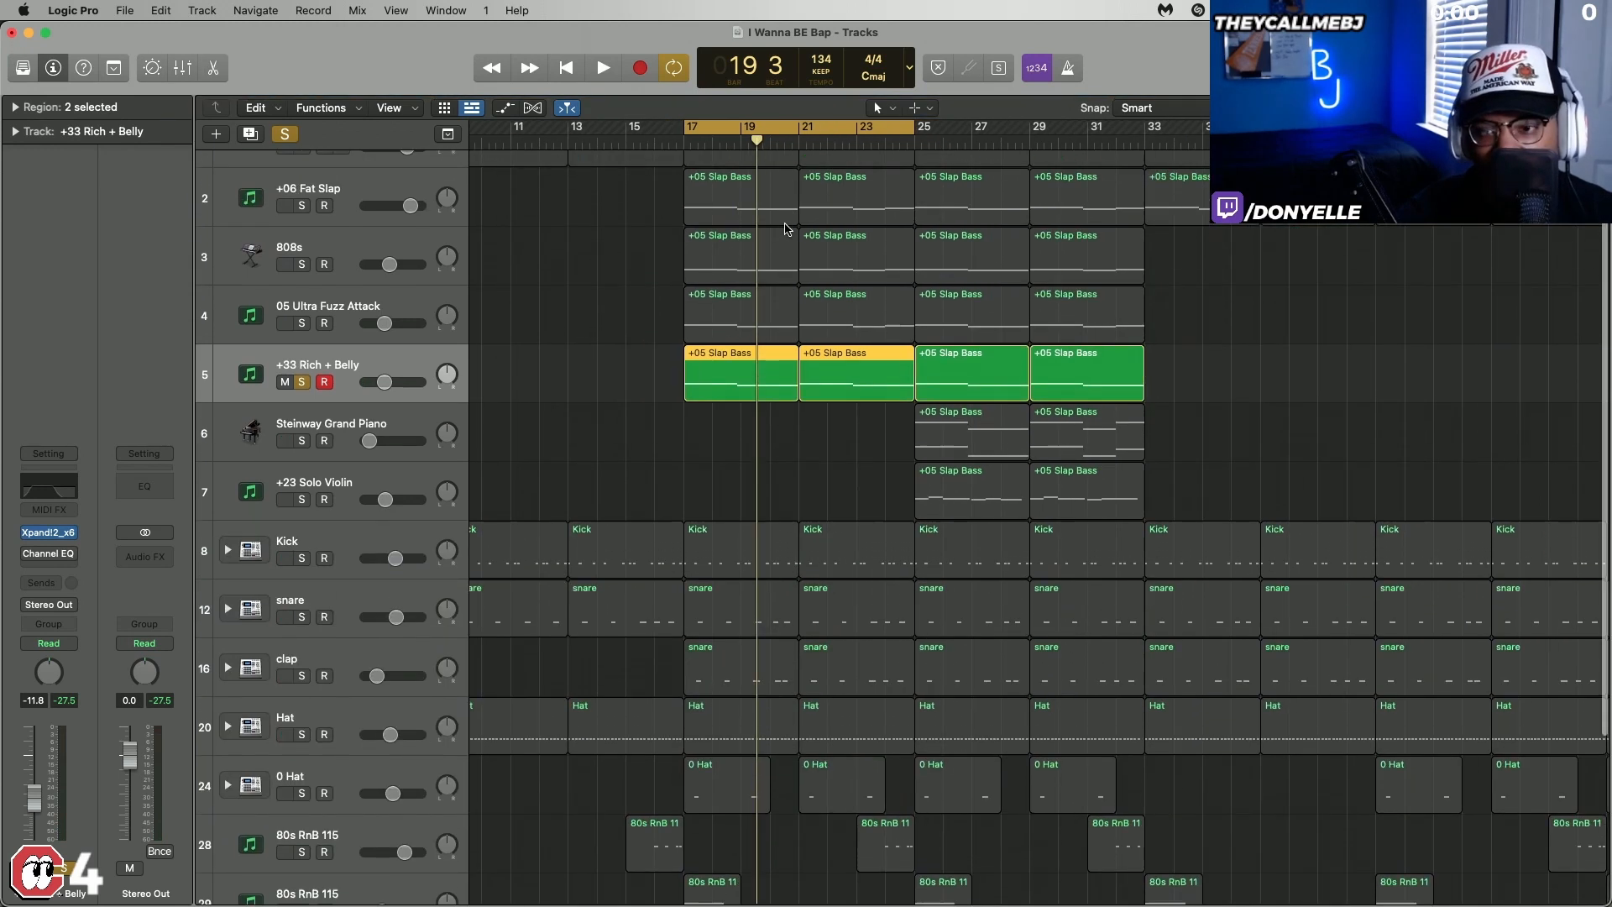
pyautogui.click(303, 248)
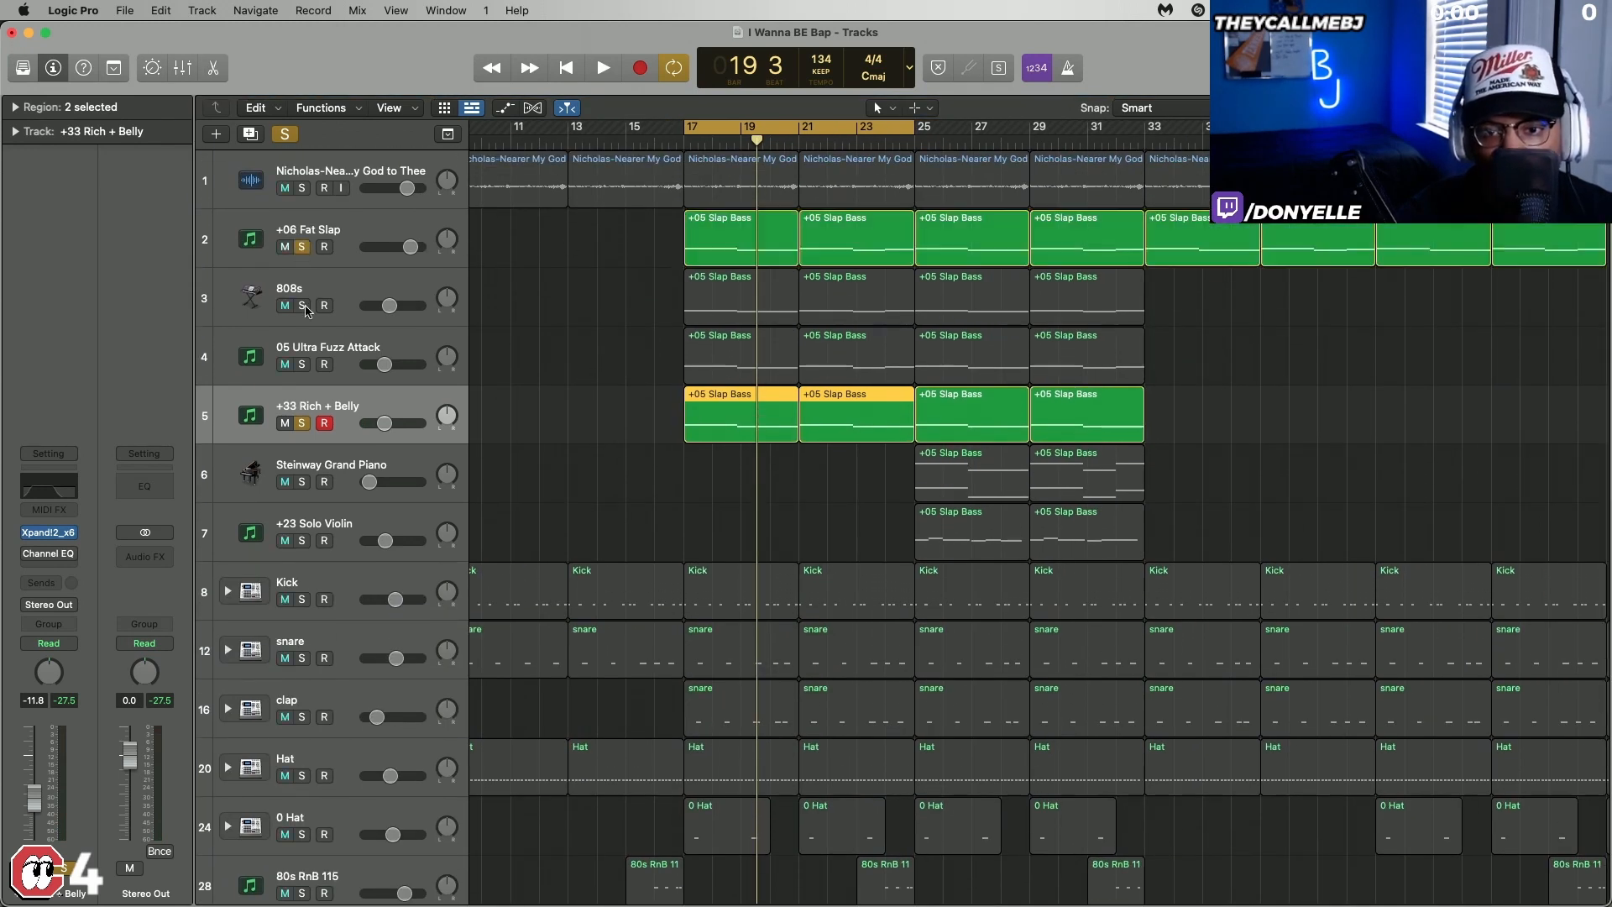
pyautogui.click(303, 307)
pyautogui.click(303, 364)
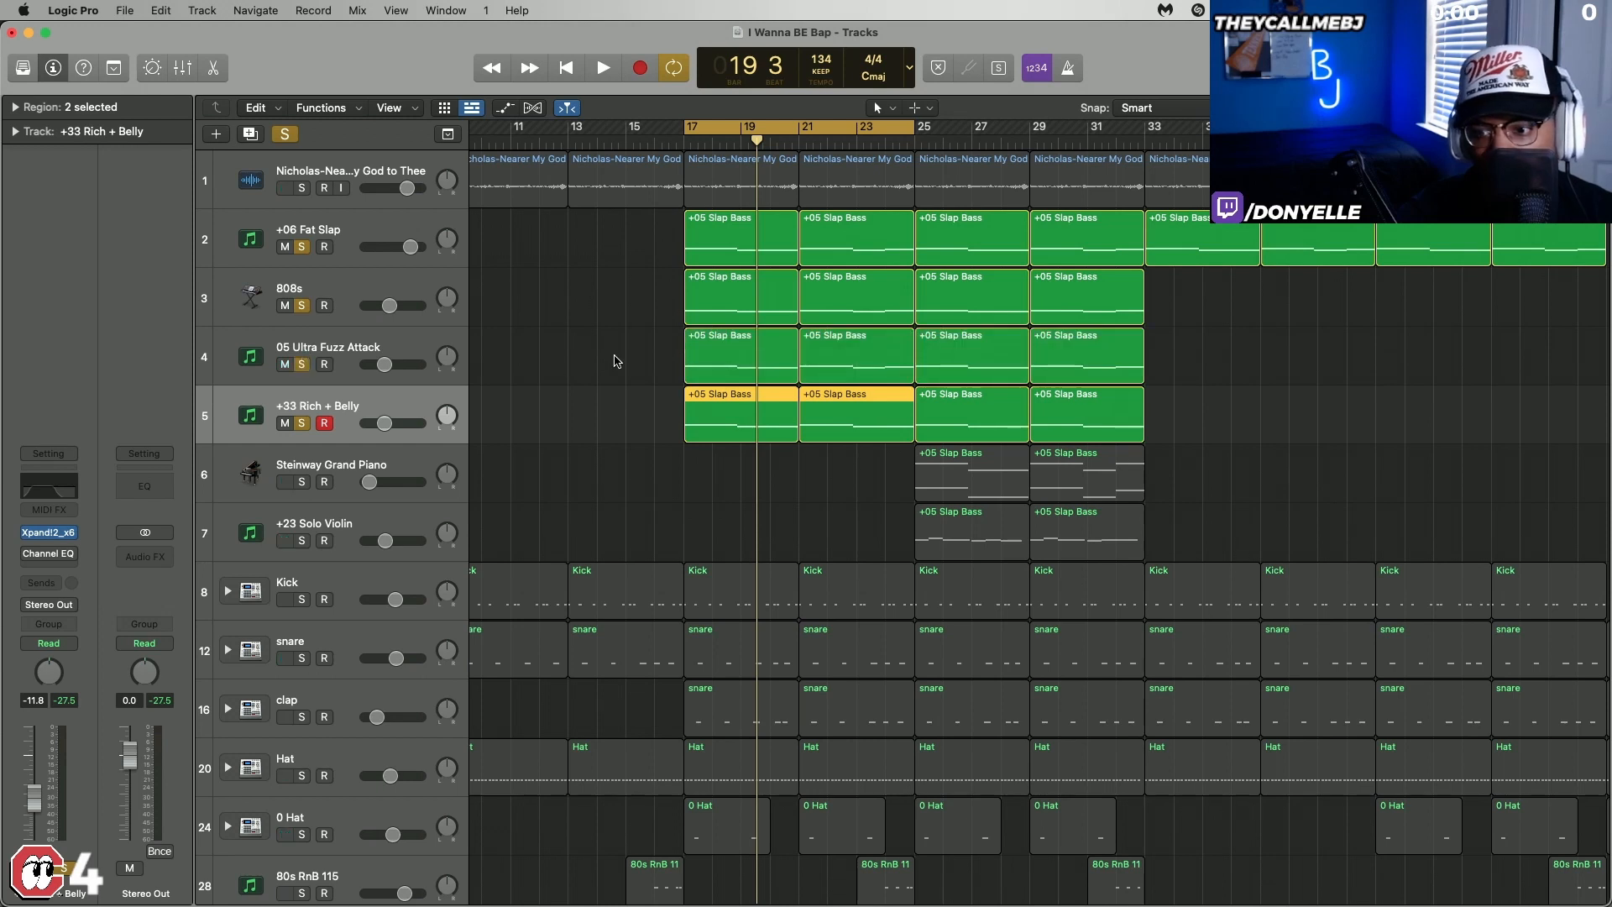
# Step: Play the four soloed bass layers together through the cycle range, stop and return to bar 17
pyautogui.press('space')
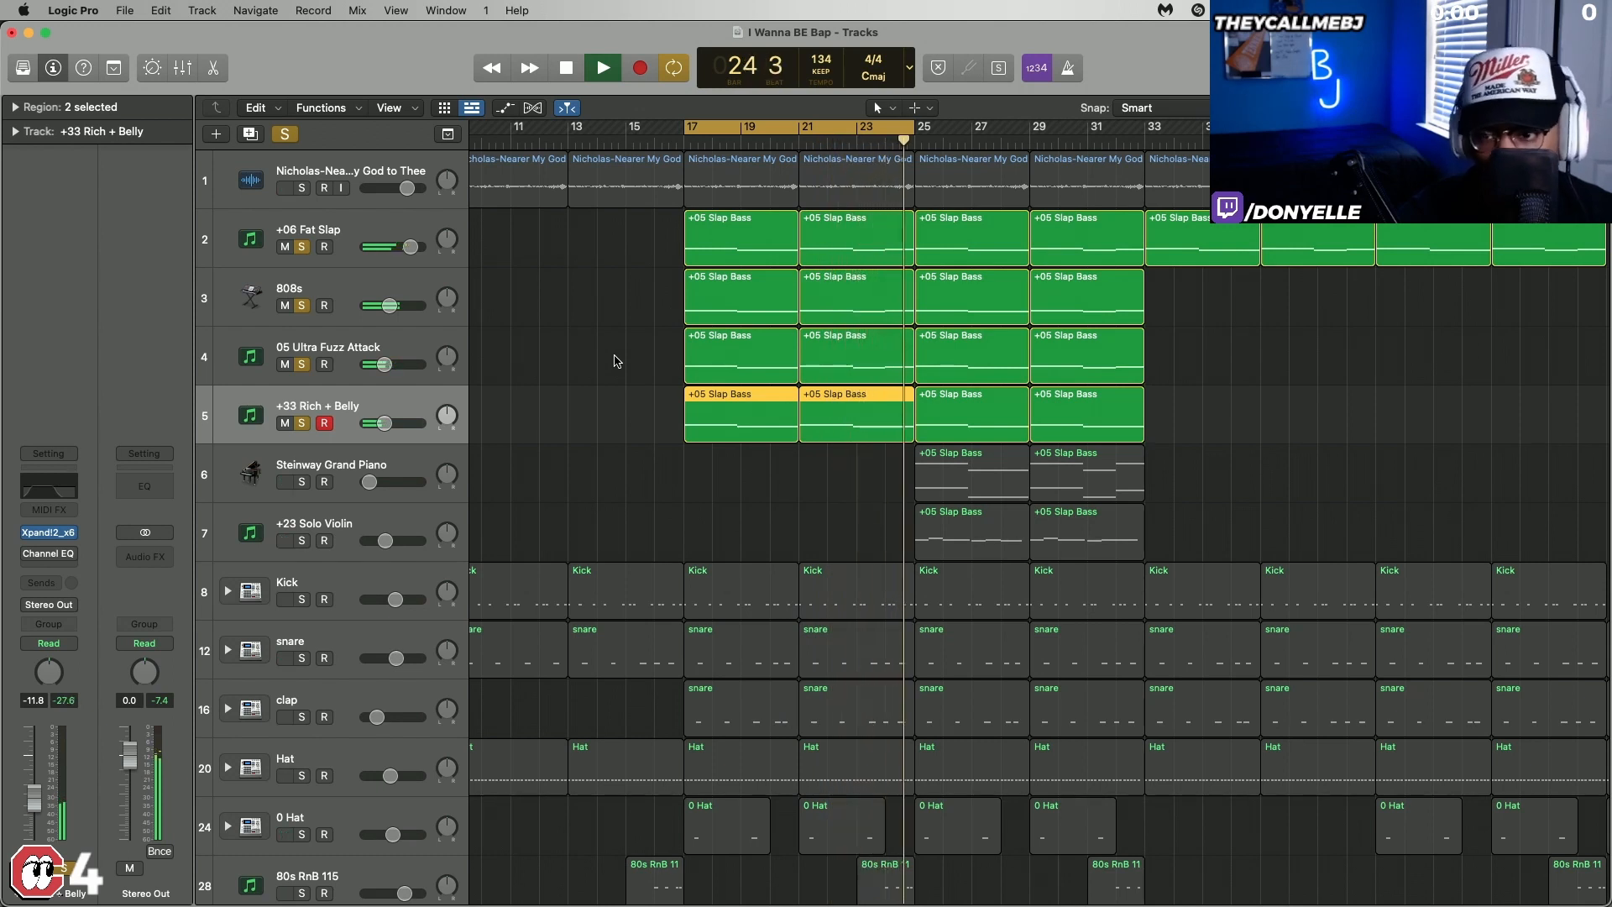
pyautogui.press('space')
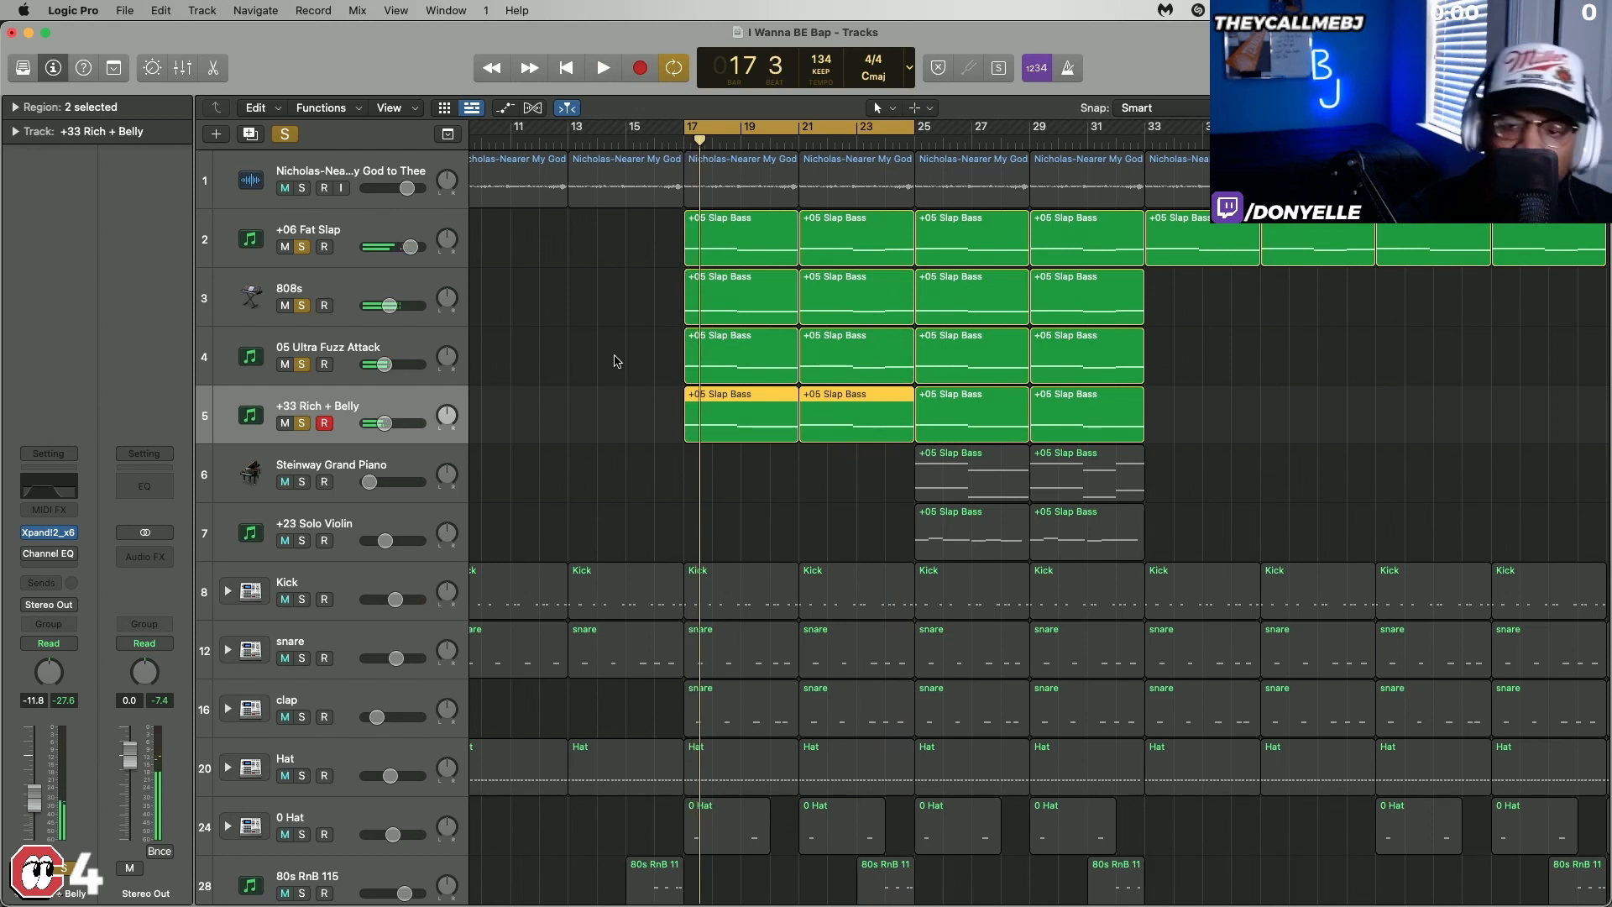
pyautogui.press('Return')
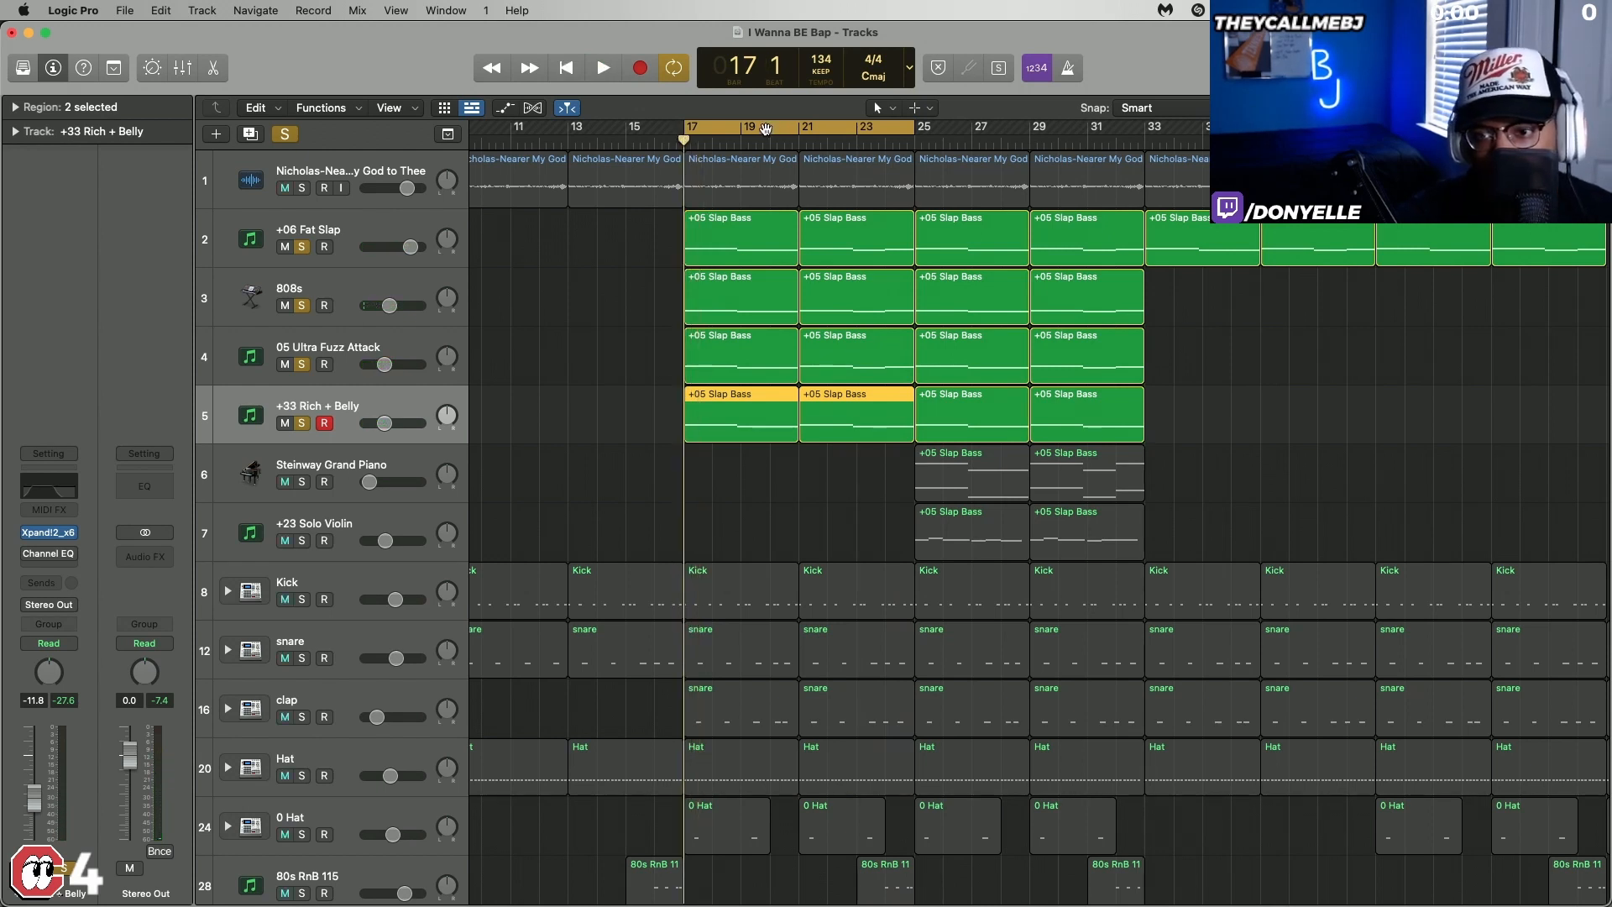
# Step: Move the cycle range to bars 25–33 and select the Steinway Grand Piano track
pyautogui.moveTo(766, 128); pyautogui.dragTo(991, 154)
pyautogui.press('Return')
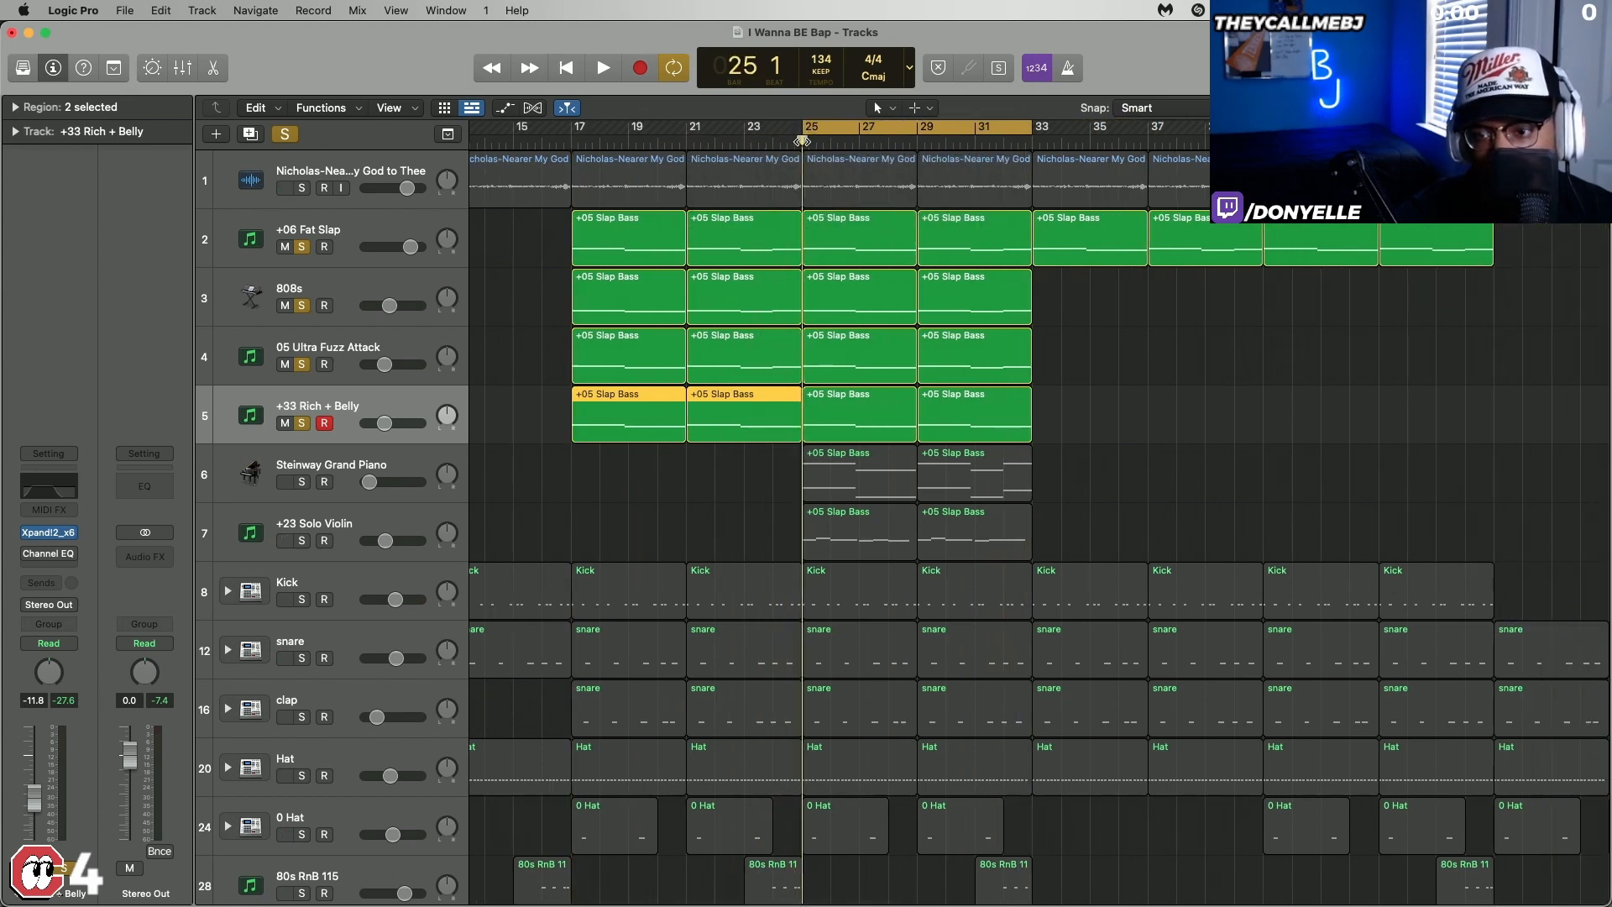
pyautogui.click(394, 467)
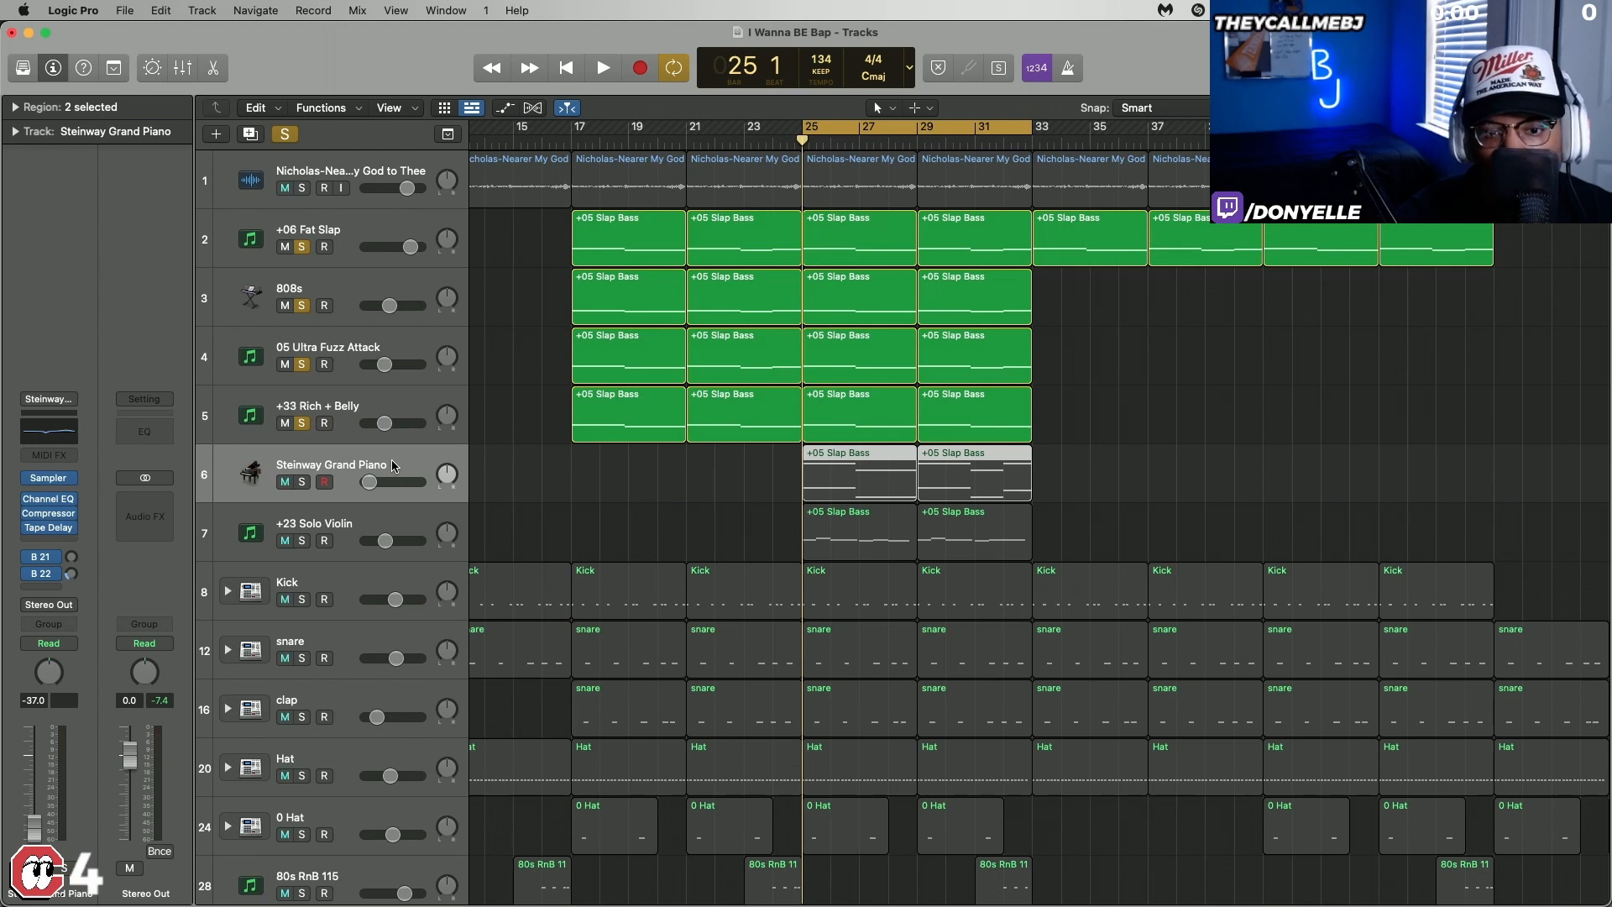
pyautogui.click(401, 521)
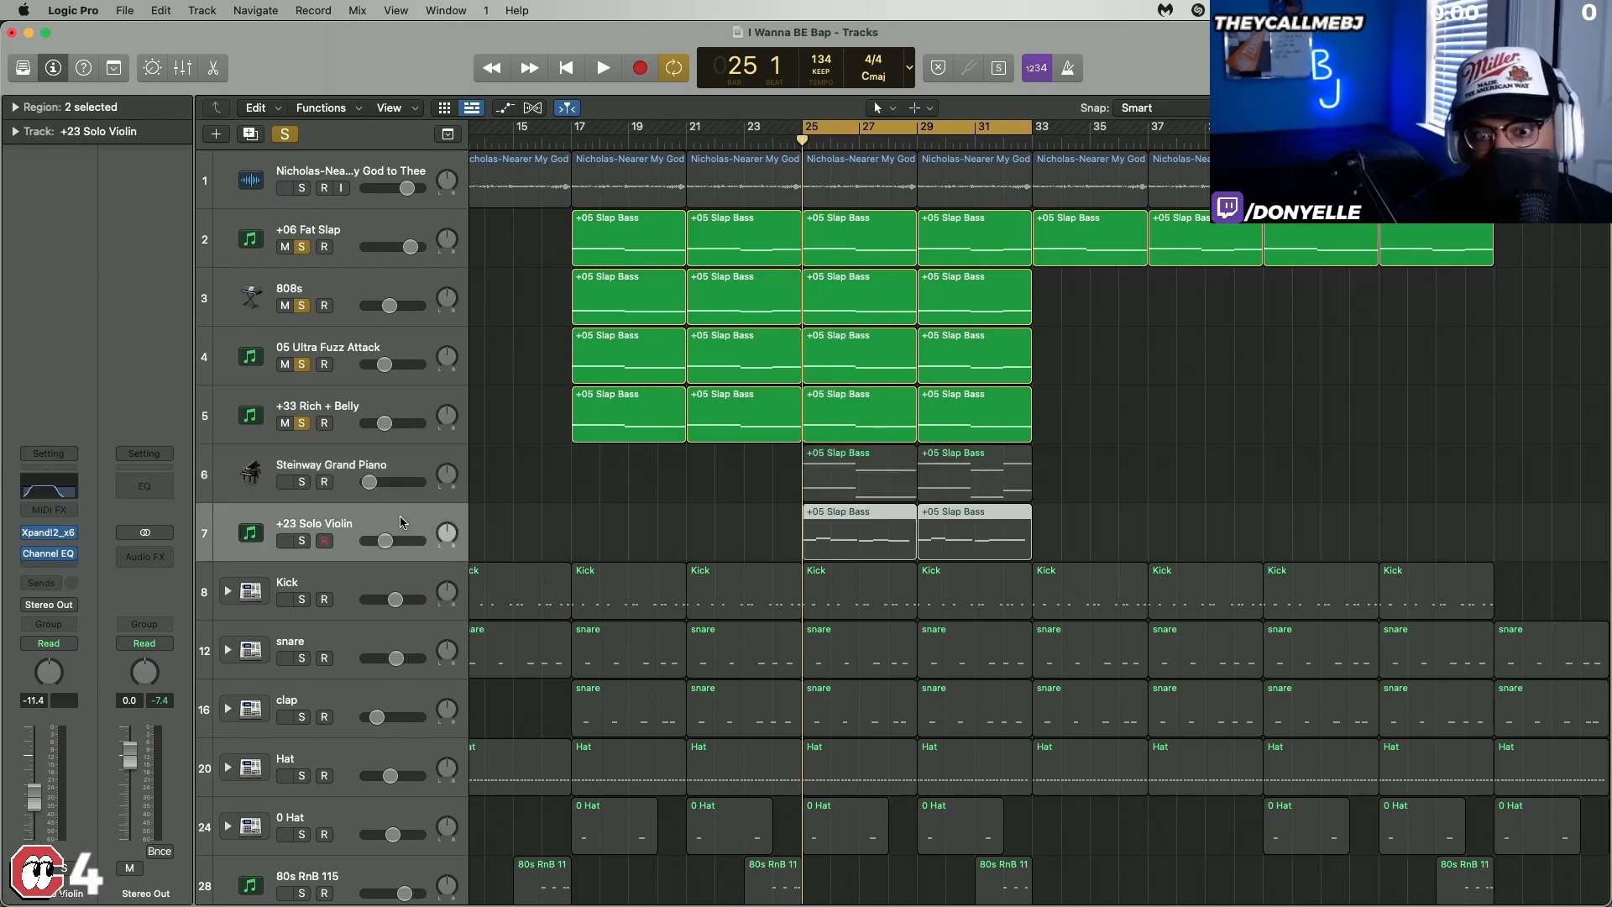
pyautogui.click(400, 468)
pyautogui.click(684, 482)
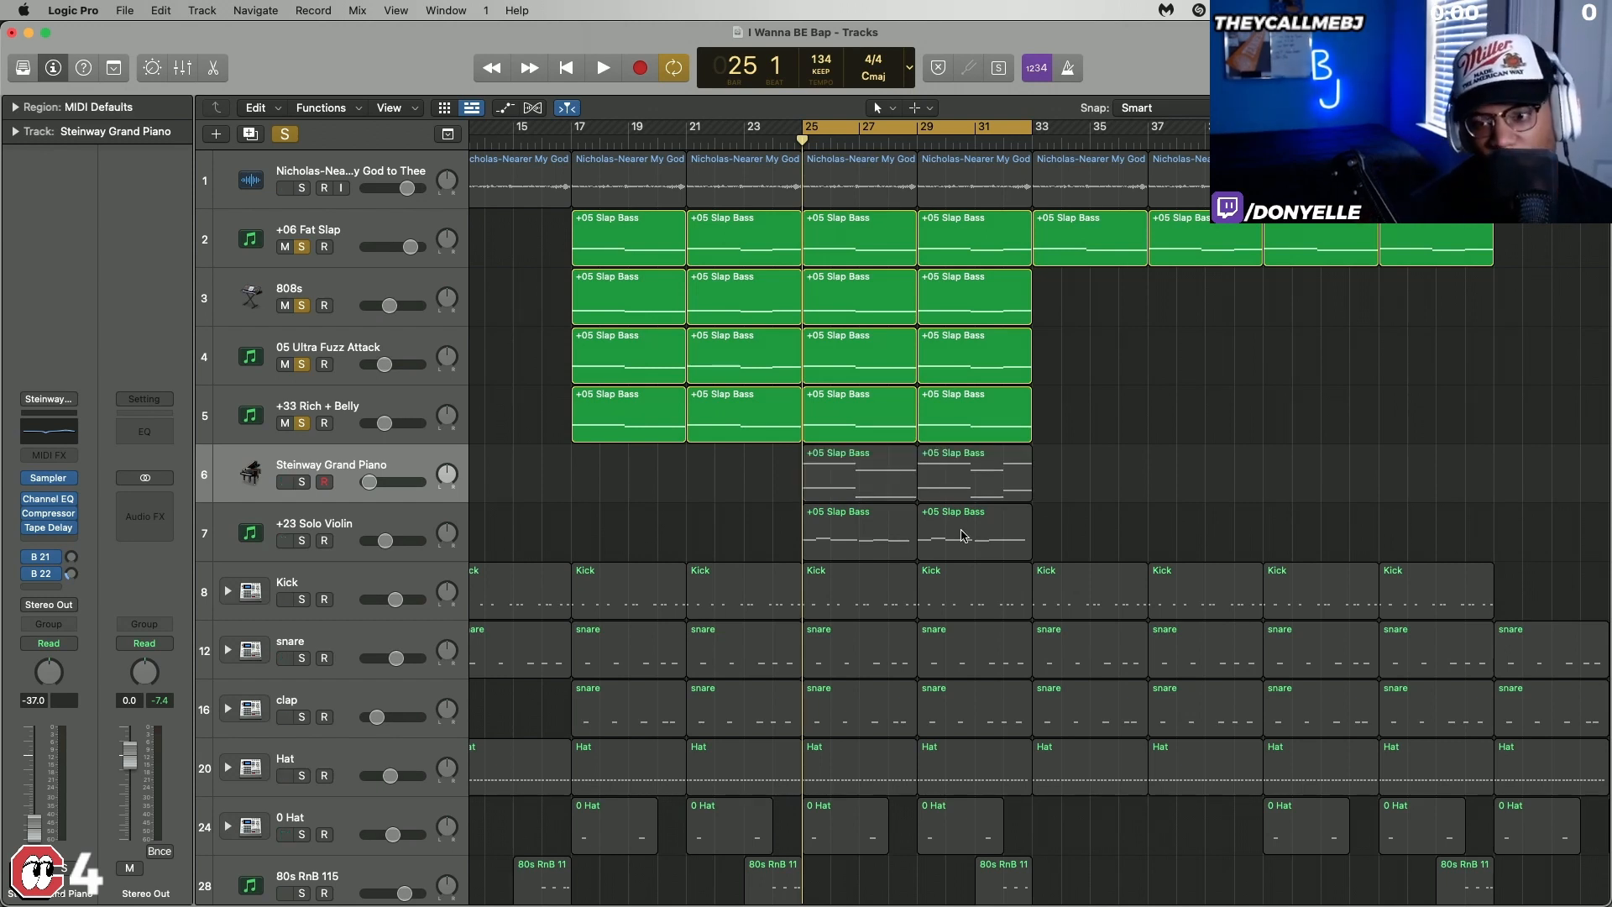
# Step: Open the piano region at bar 25 in the Piano Roll, play the piano soloed, and return to bar 25
pyautogui.doubleClick(845, 482)
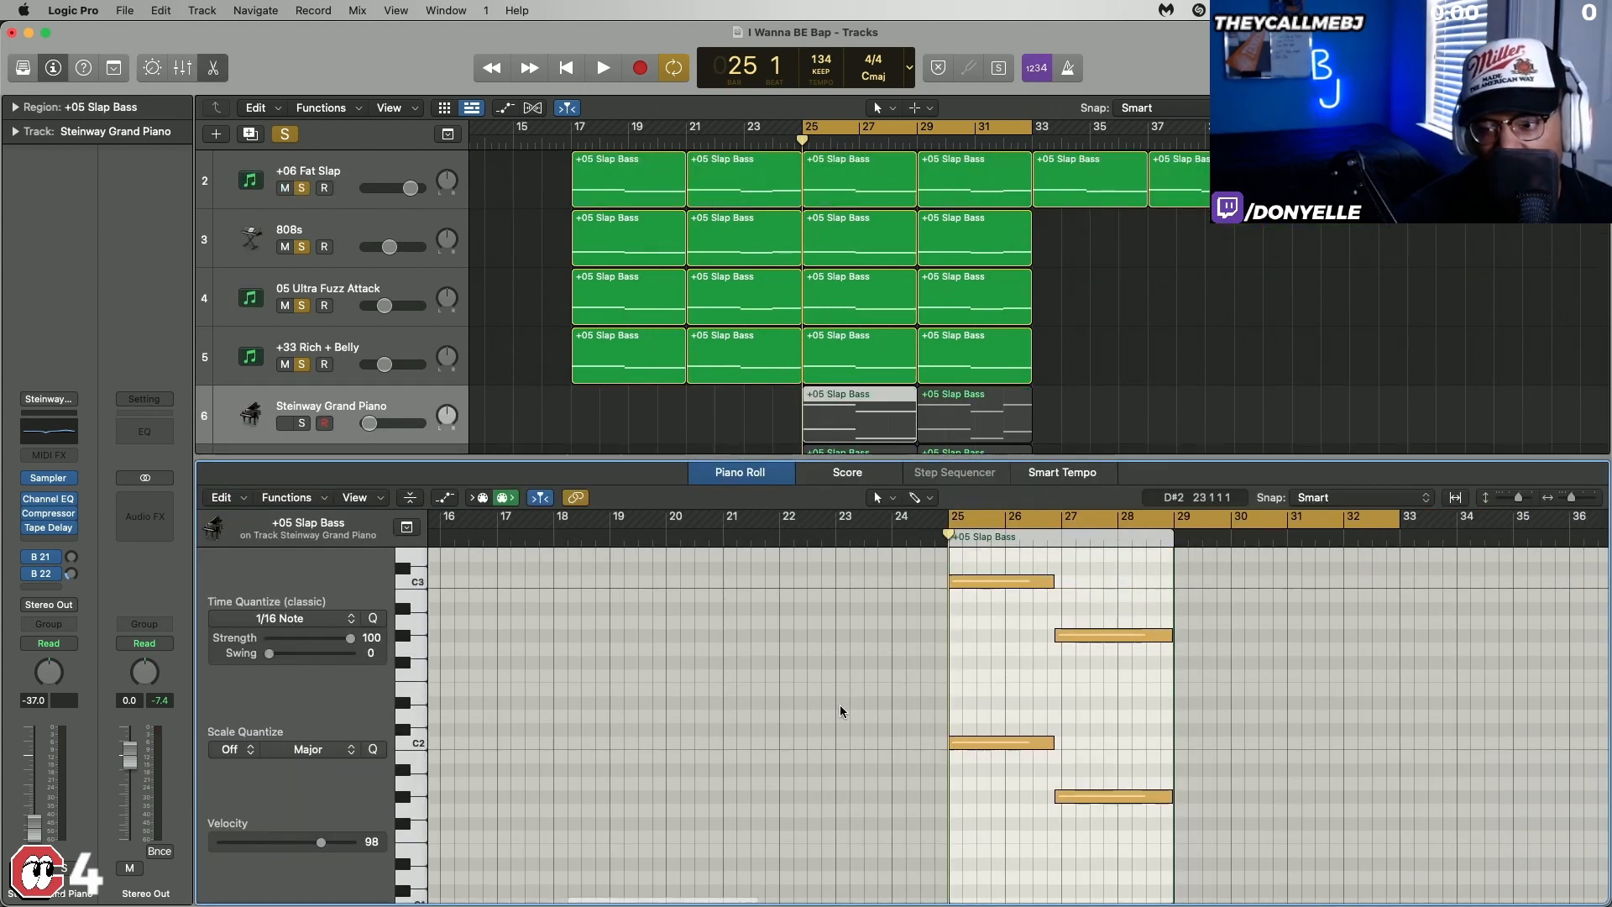
pyautogui.press('space')
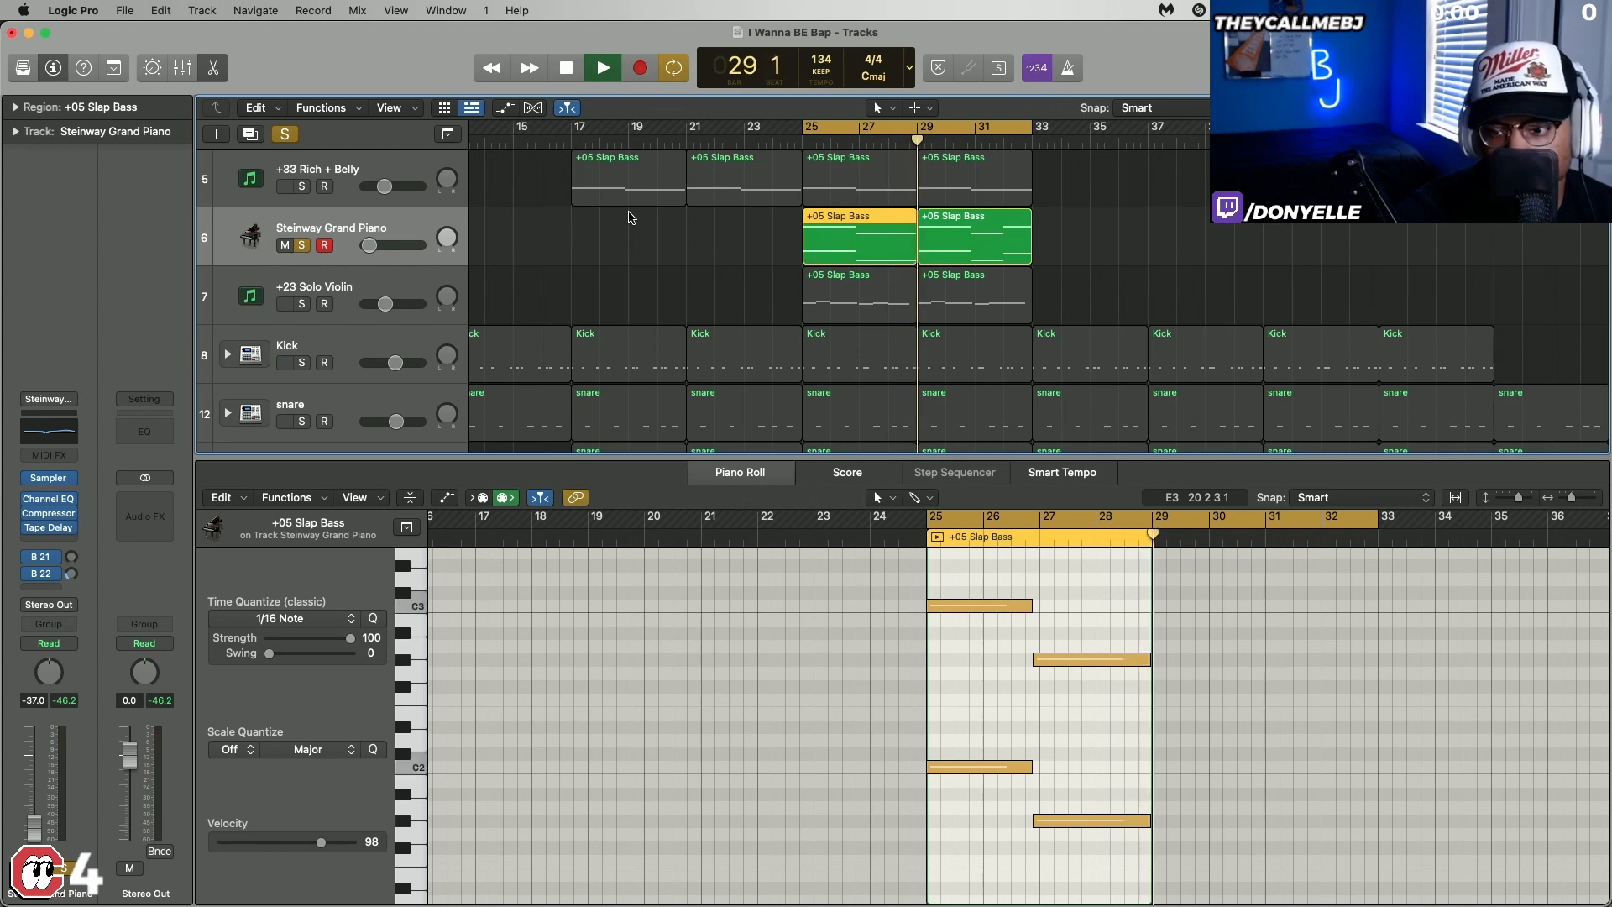
pyautogui.press('space')
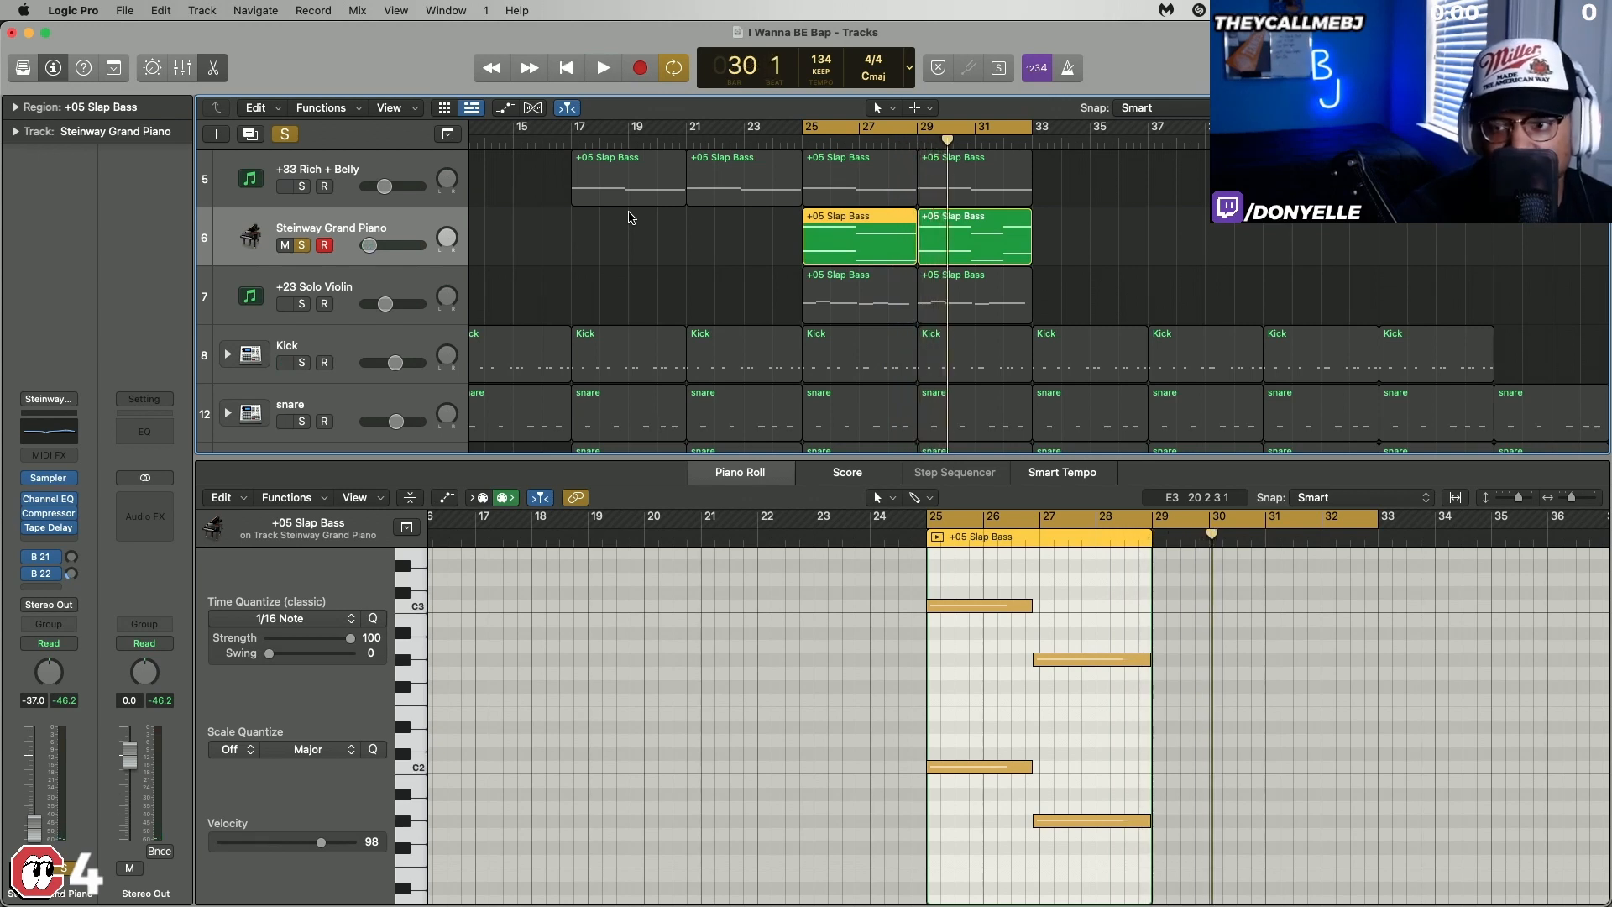
pyautogui.click(803, 145)
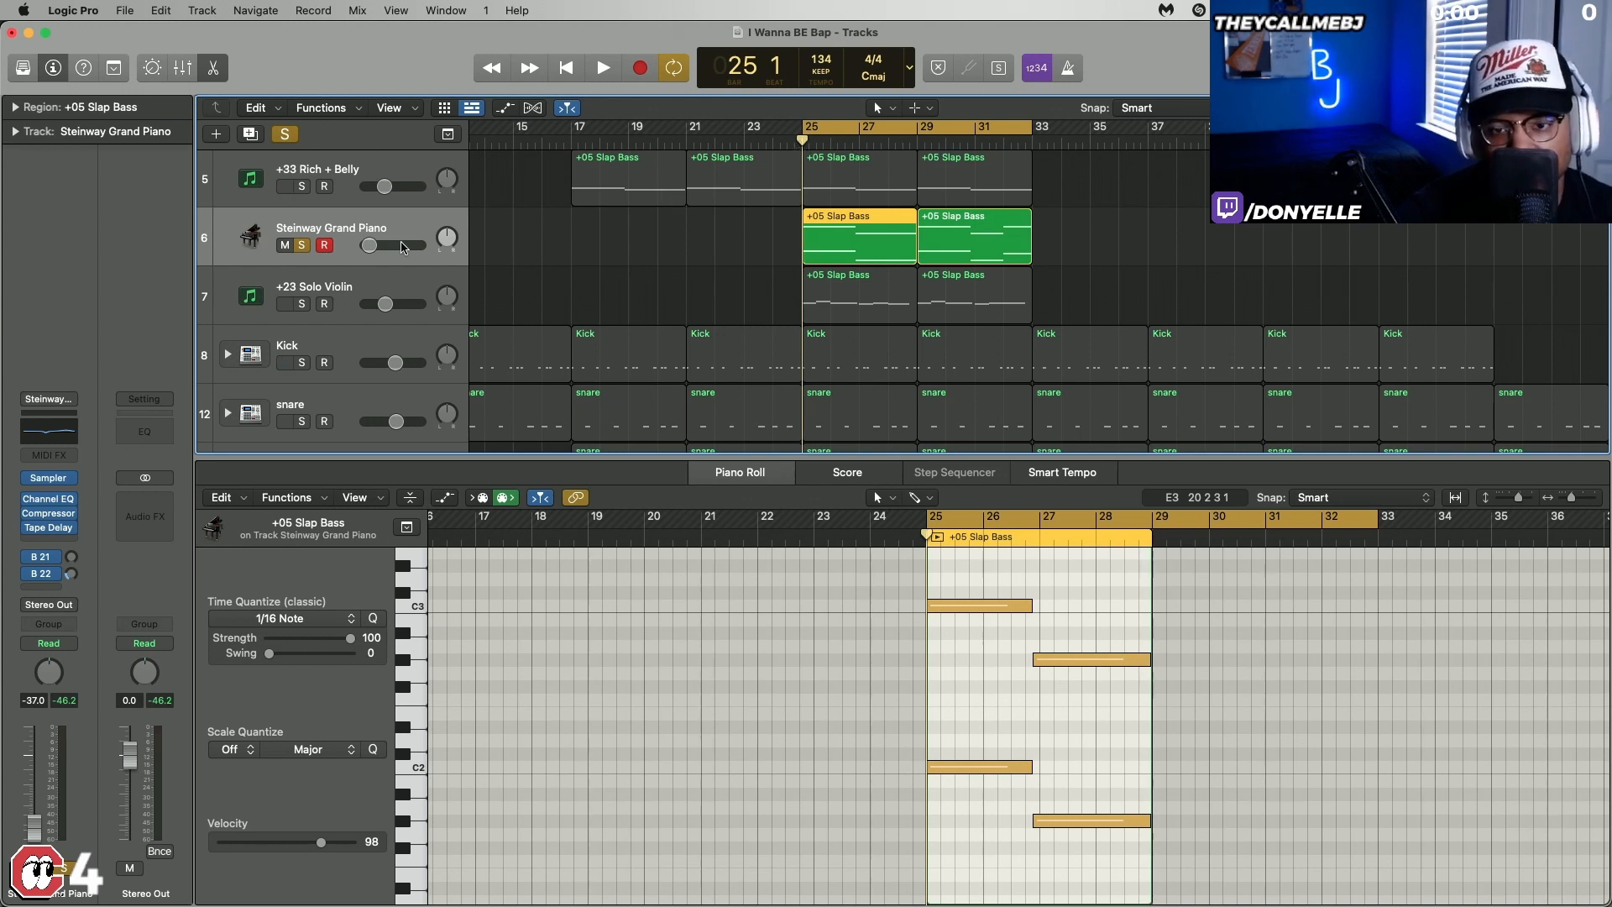
# Step: Solo the +23 Solo Violin track alongside the piano, show its bar 25 region's notes and open its Xpand!2 instrument
pyautogui.click(302, 304)
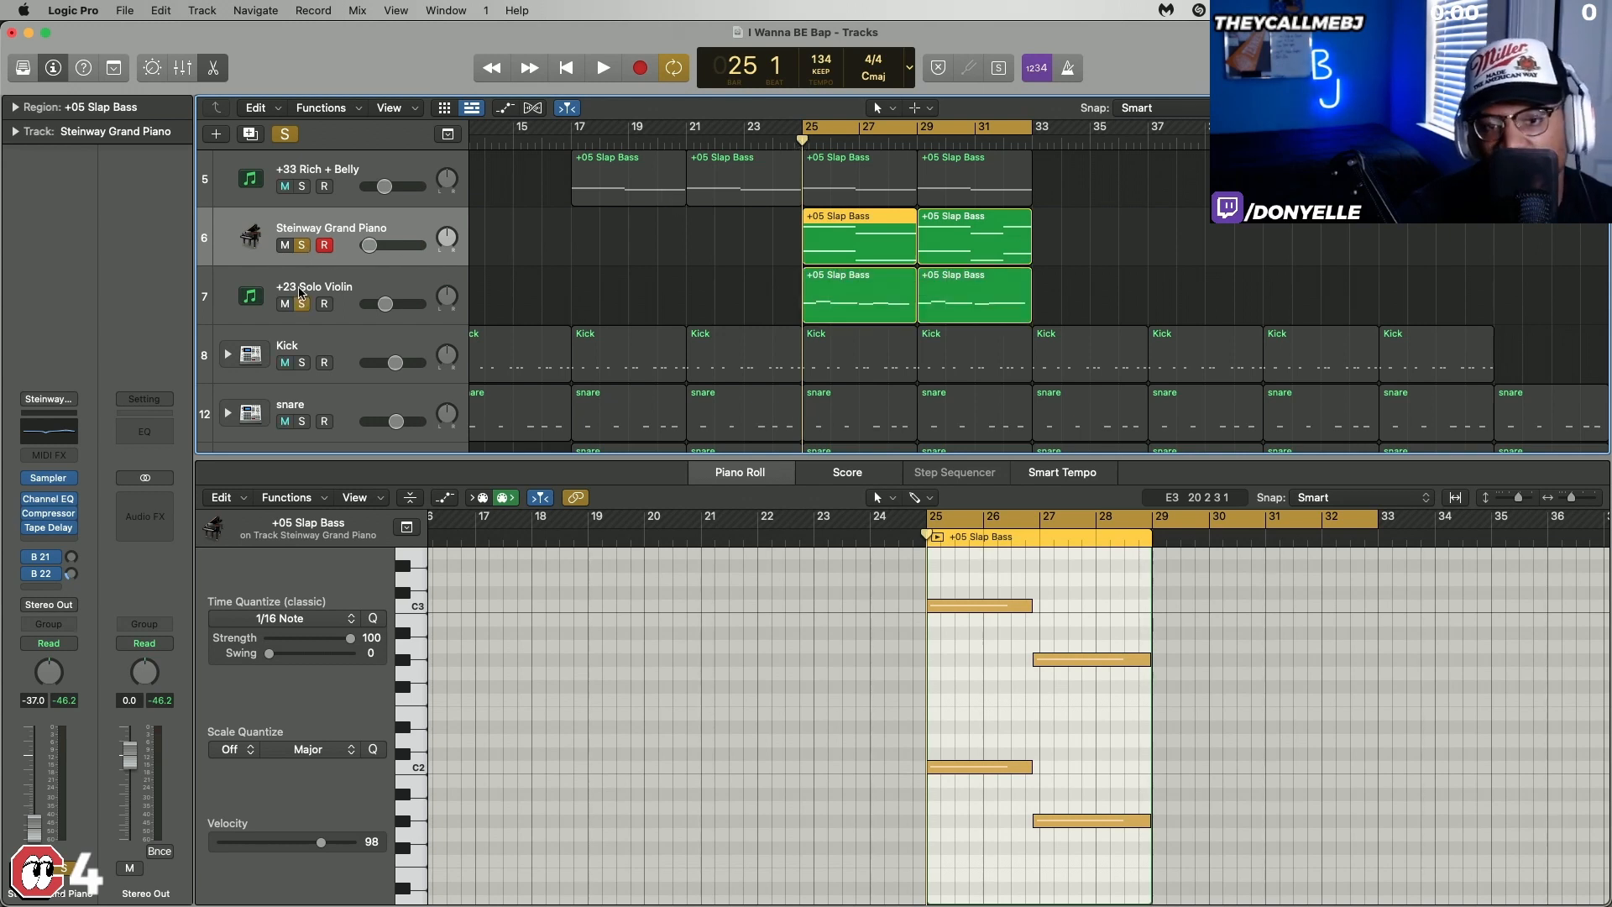
pyautogui.click(859, 291)
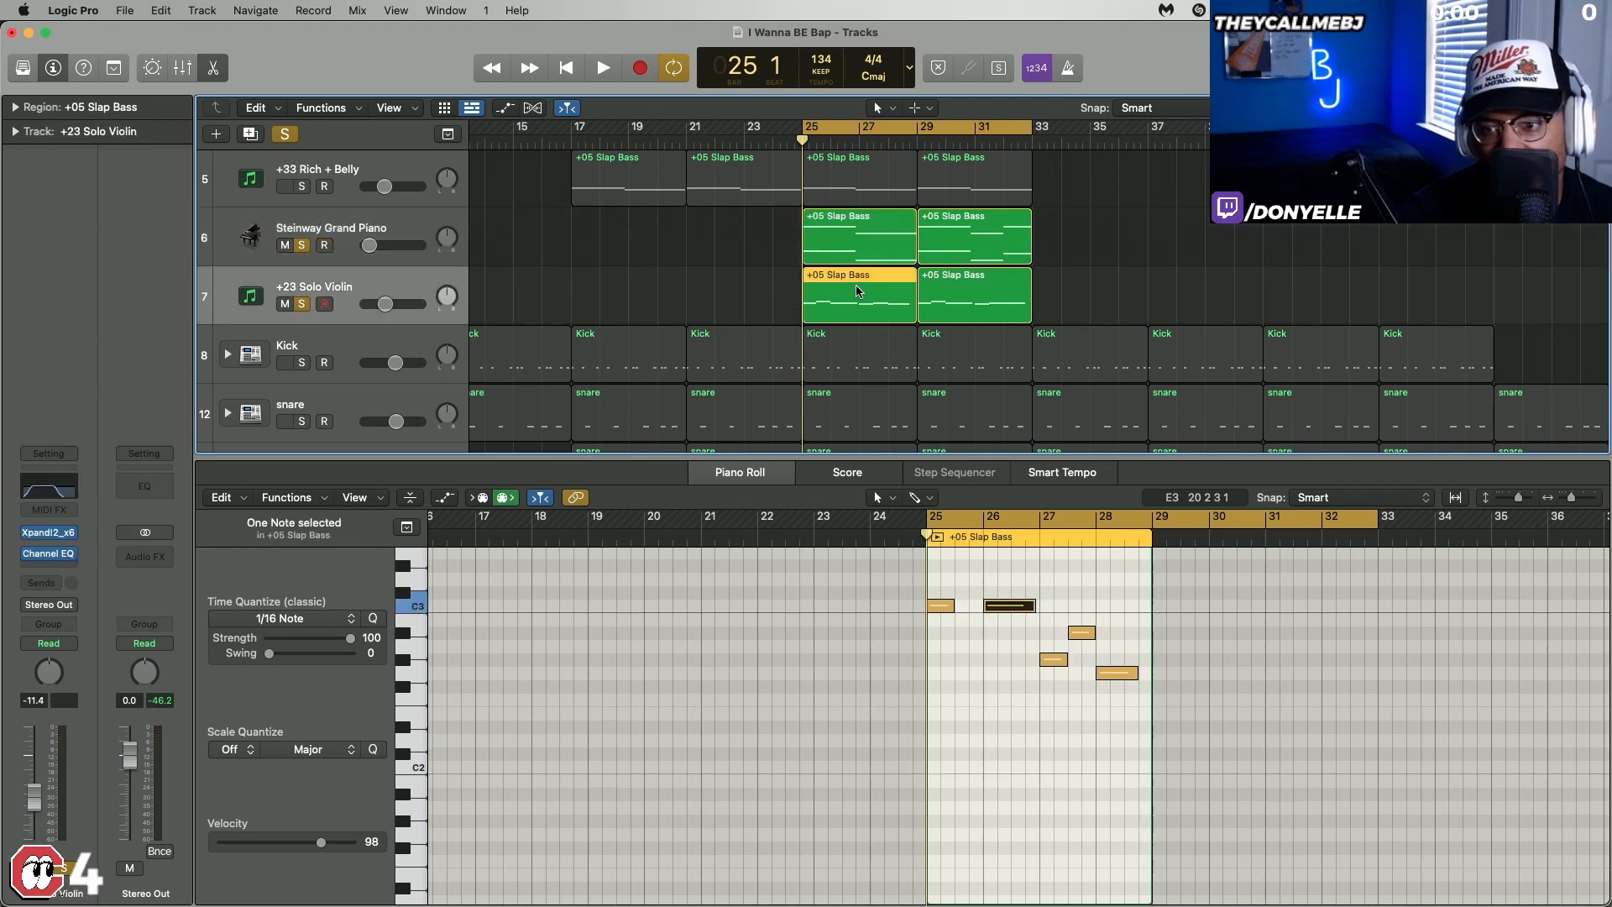
pyautogui.scroll(5, 999, 672)
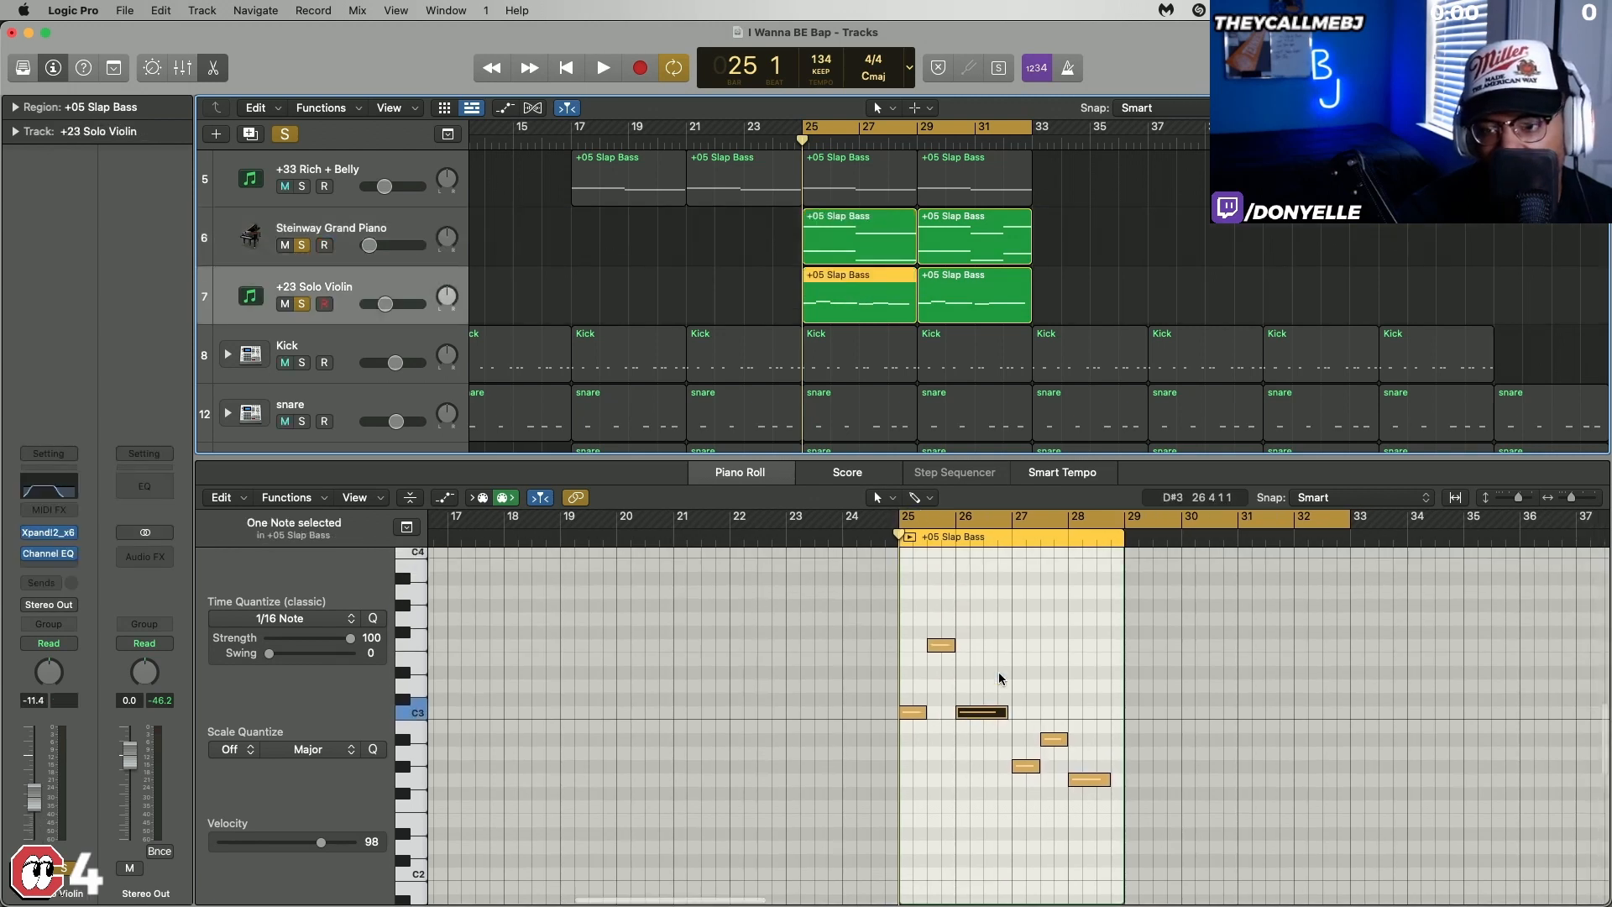
pyautogui.click(50, 534)
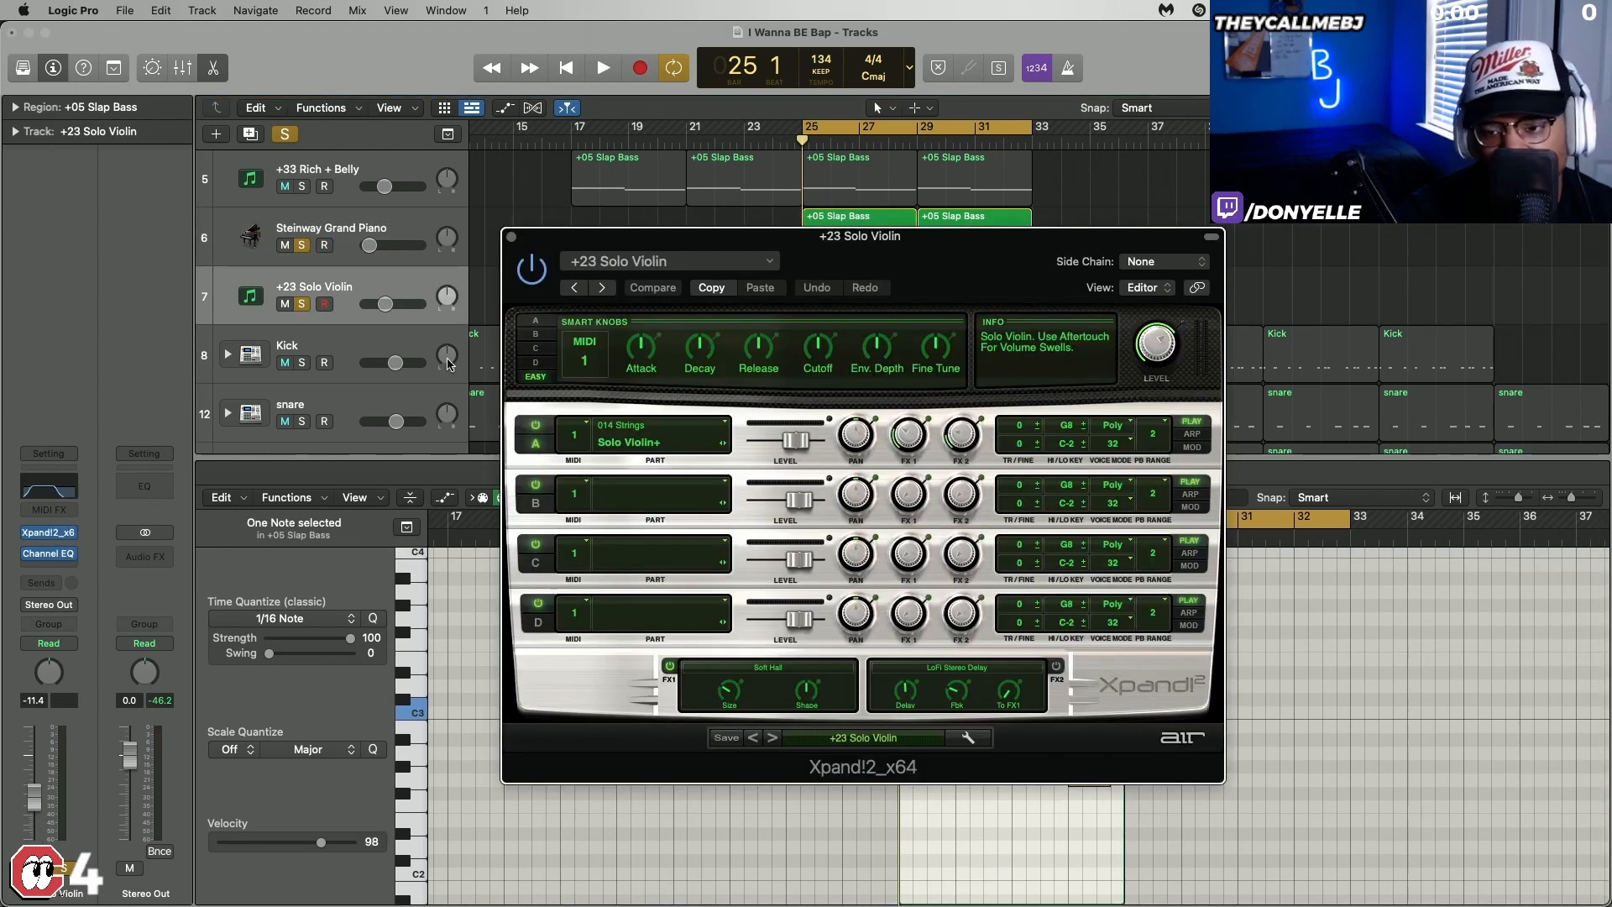
pyautogui.moveTo(924, 246); pyautogui.dragTo(861, 258)
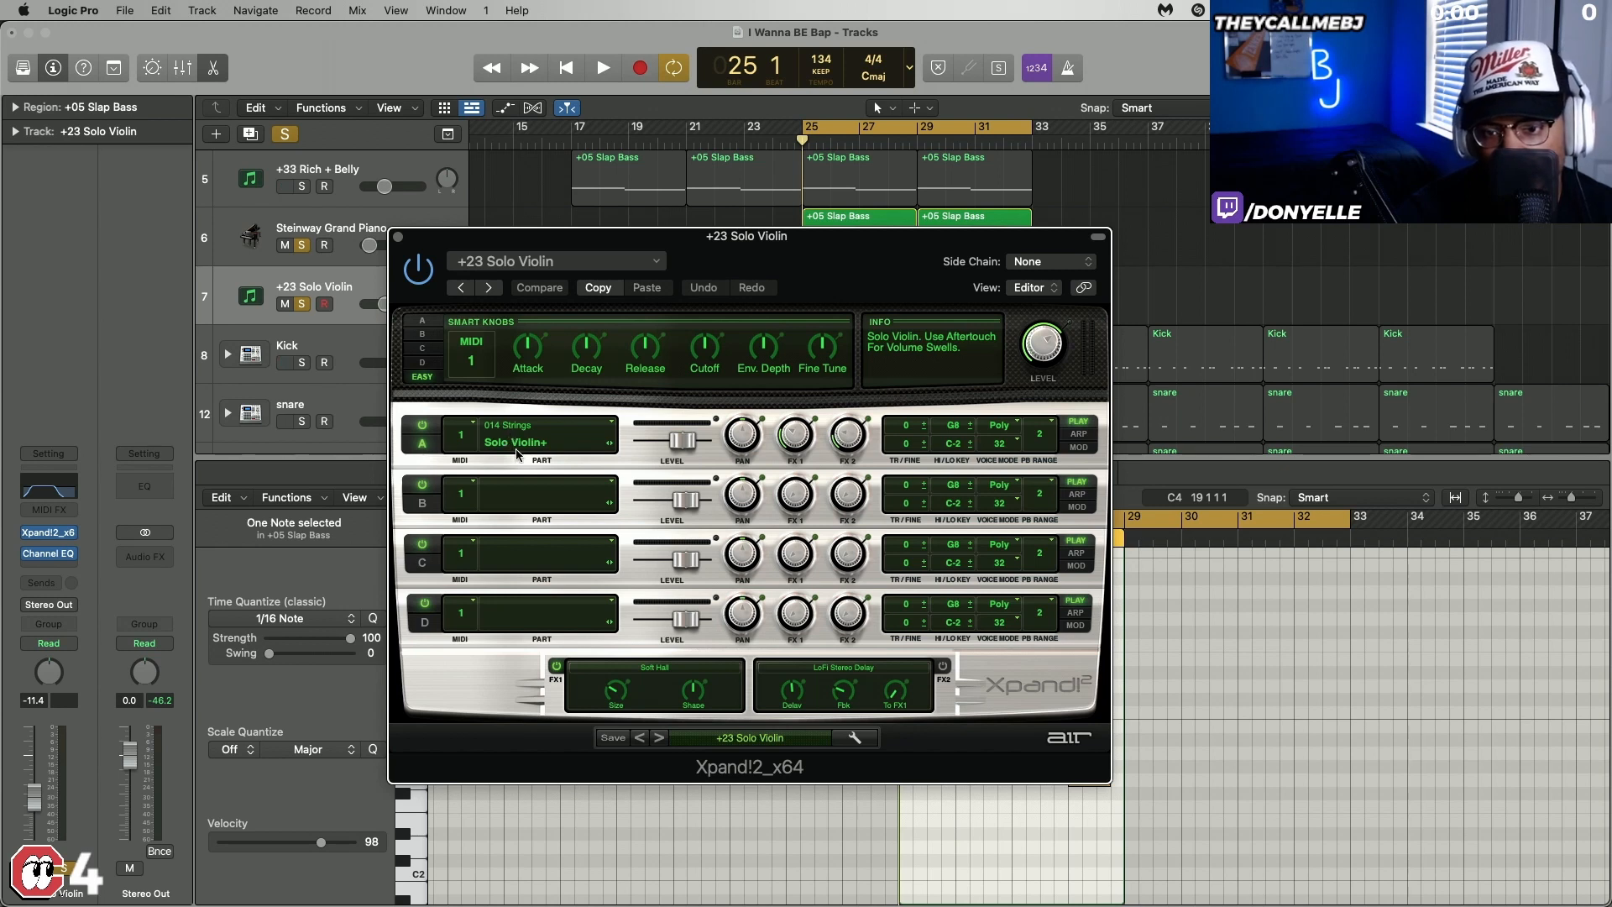
# Step: Close the Xpand!2 instrument, play the piano and violin together, and view the notes of the violin's bar 29 region
pyautogui.click(399, 238)
pyautogui.press('space')
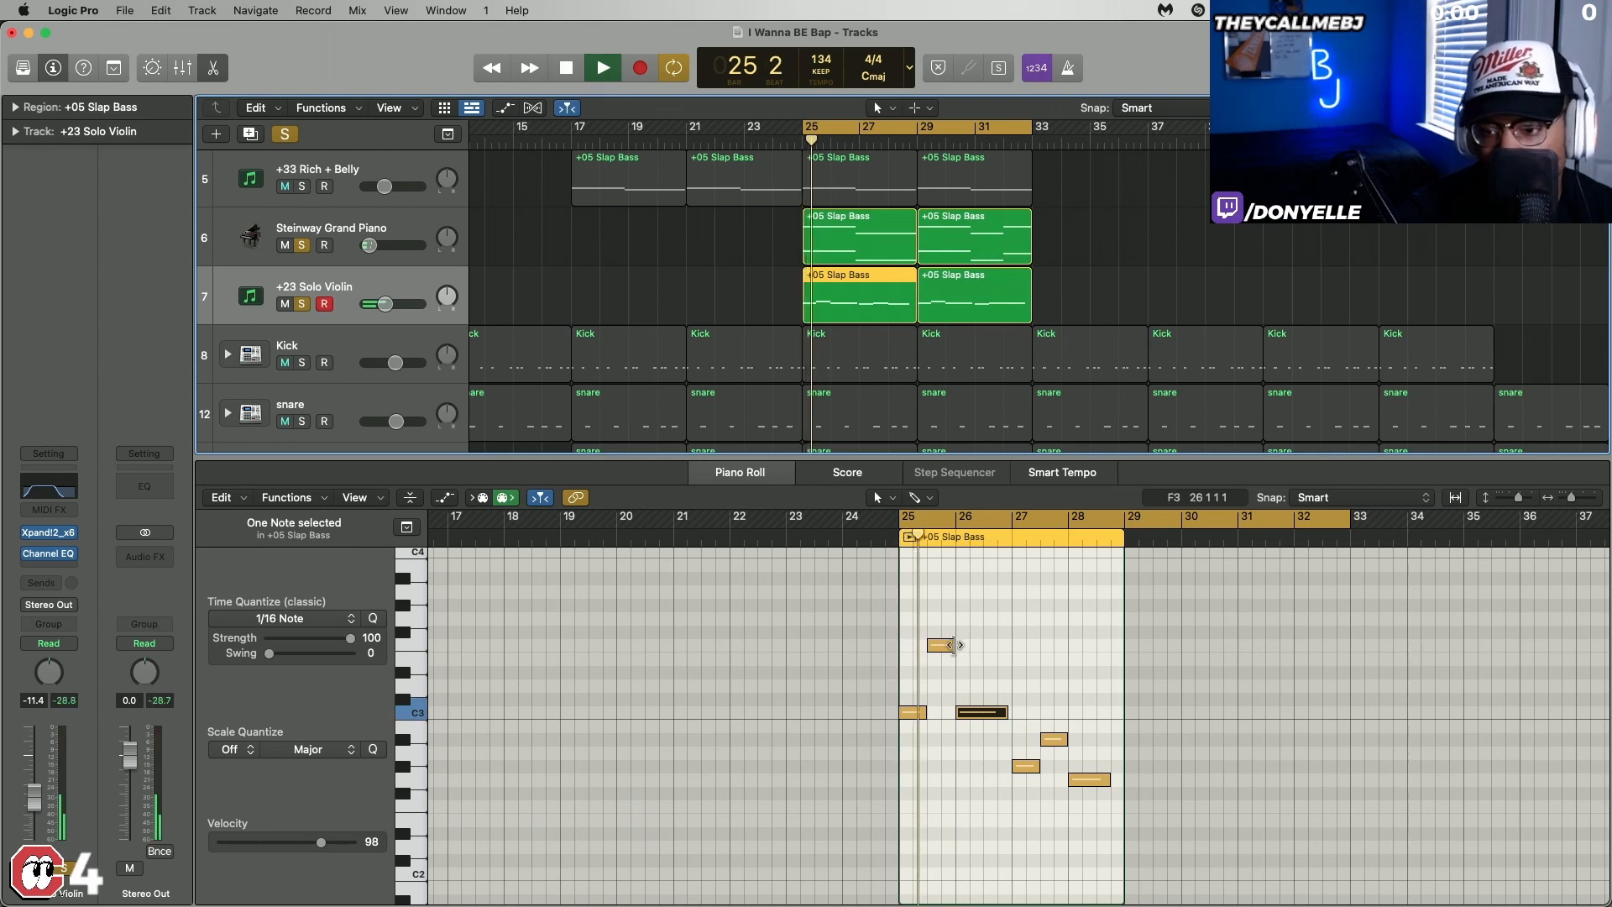
pyautogui.press('super+Right')
pyautogui.press('super+Right')
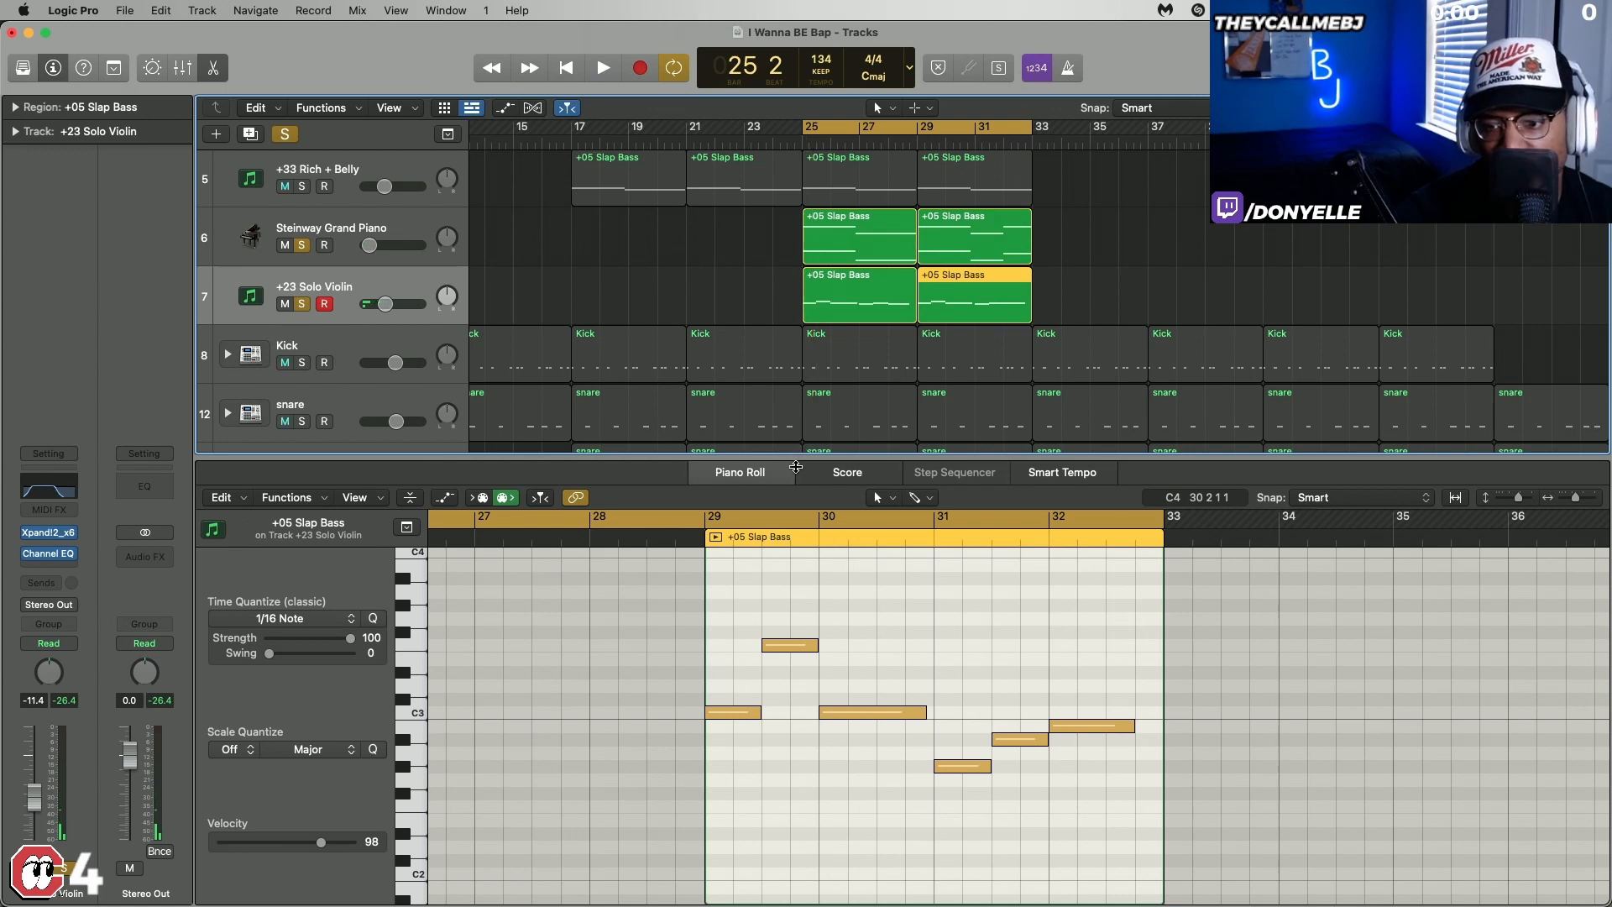
# Step: Hide the Piano Roll and add the Nearer My God to Thee sample and the four bass layers to the soloed tracks
pyautogui.press('p')
pyautogui.scroll(5, 827, 301)
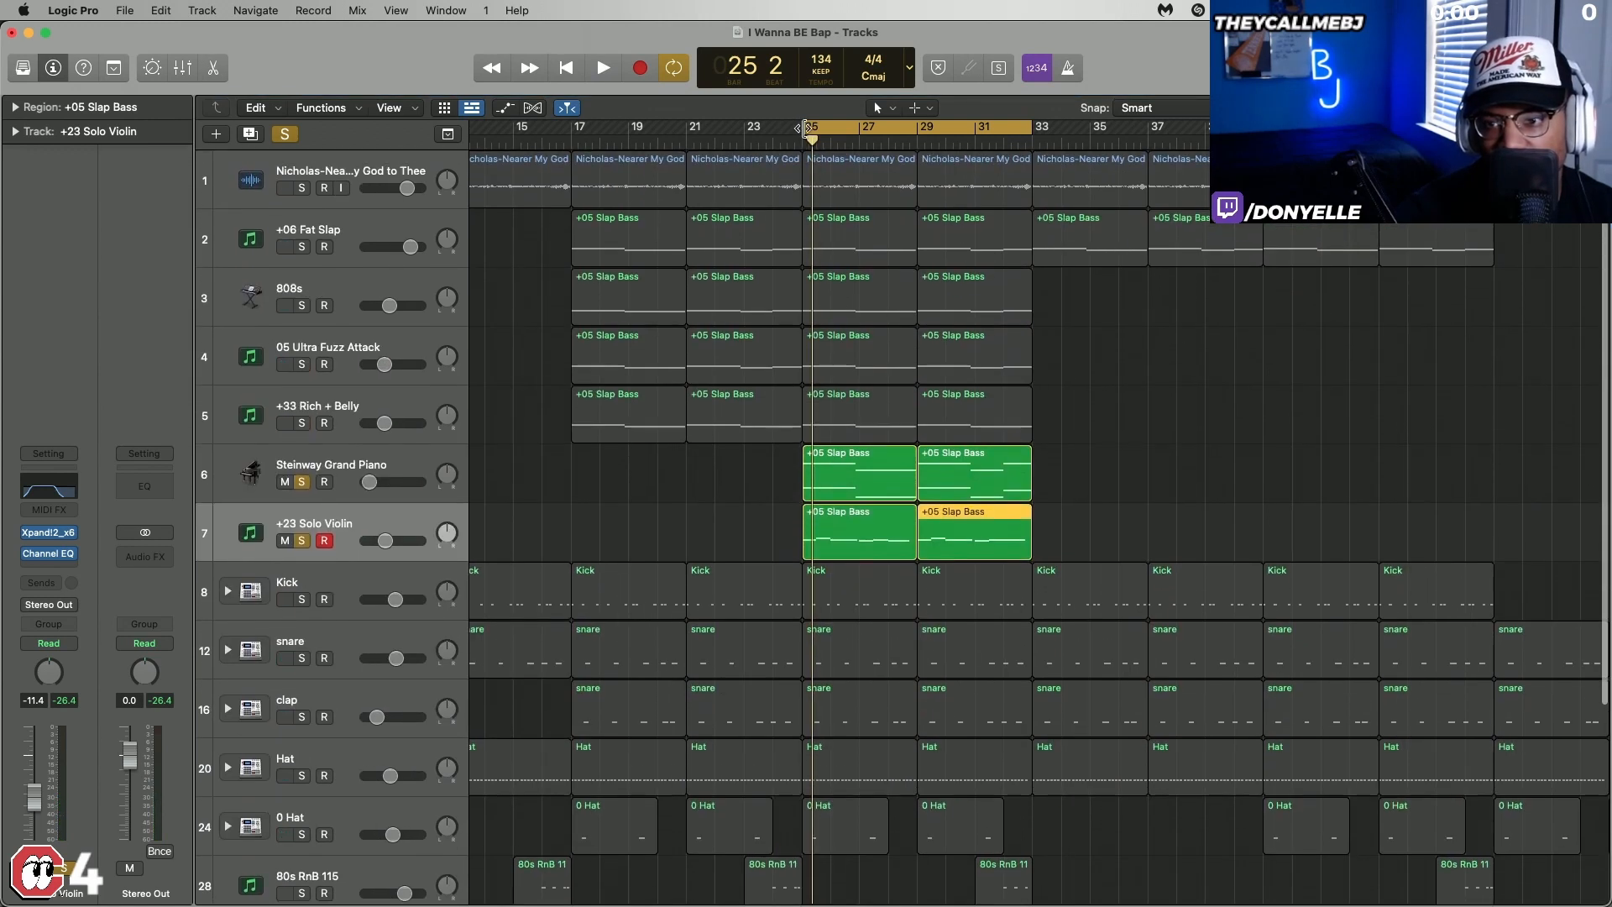
pyautogui.click(302, 187)
pyautogui.keyDown('super'); pyautogui.click(302, 246); pyautogui.keyUp('super')
# Step: Play the soloed sample, bass layers, piano and violin together, reduce the track height to fit all tracks, and stop playback
pyautogui.press('space')
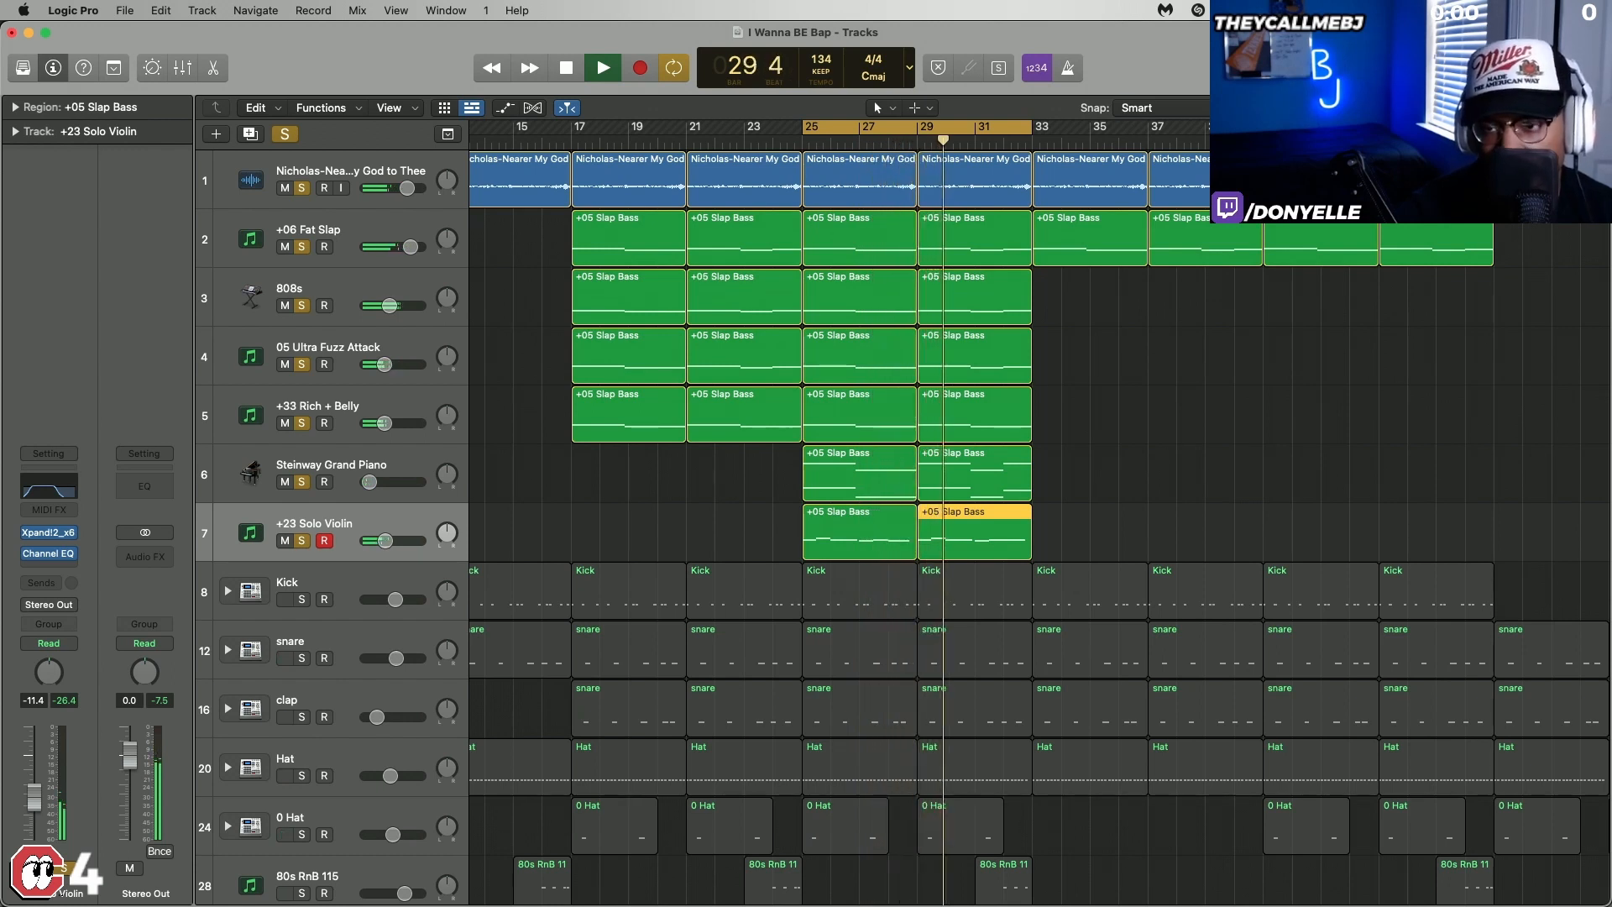
pyautogui.press('super+Up')
pyautogui.press('super+Up')
pyautogui.press('super+Up')
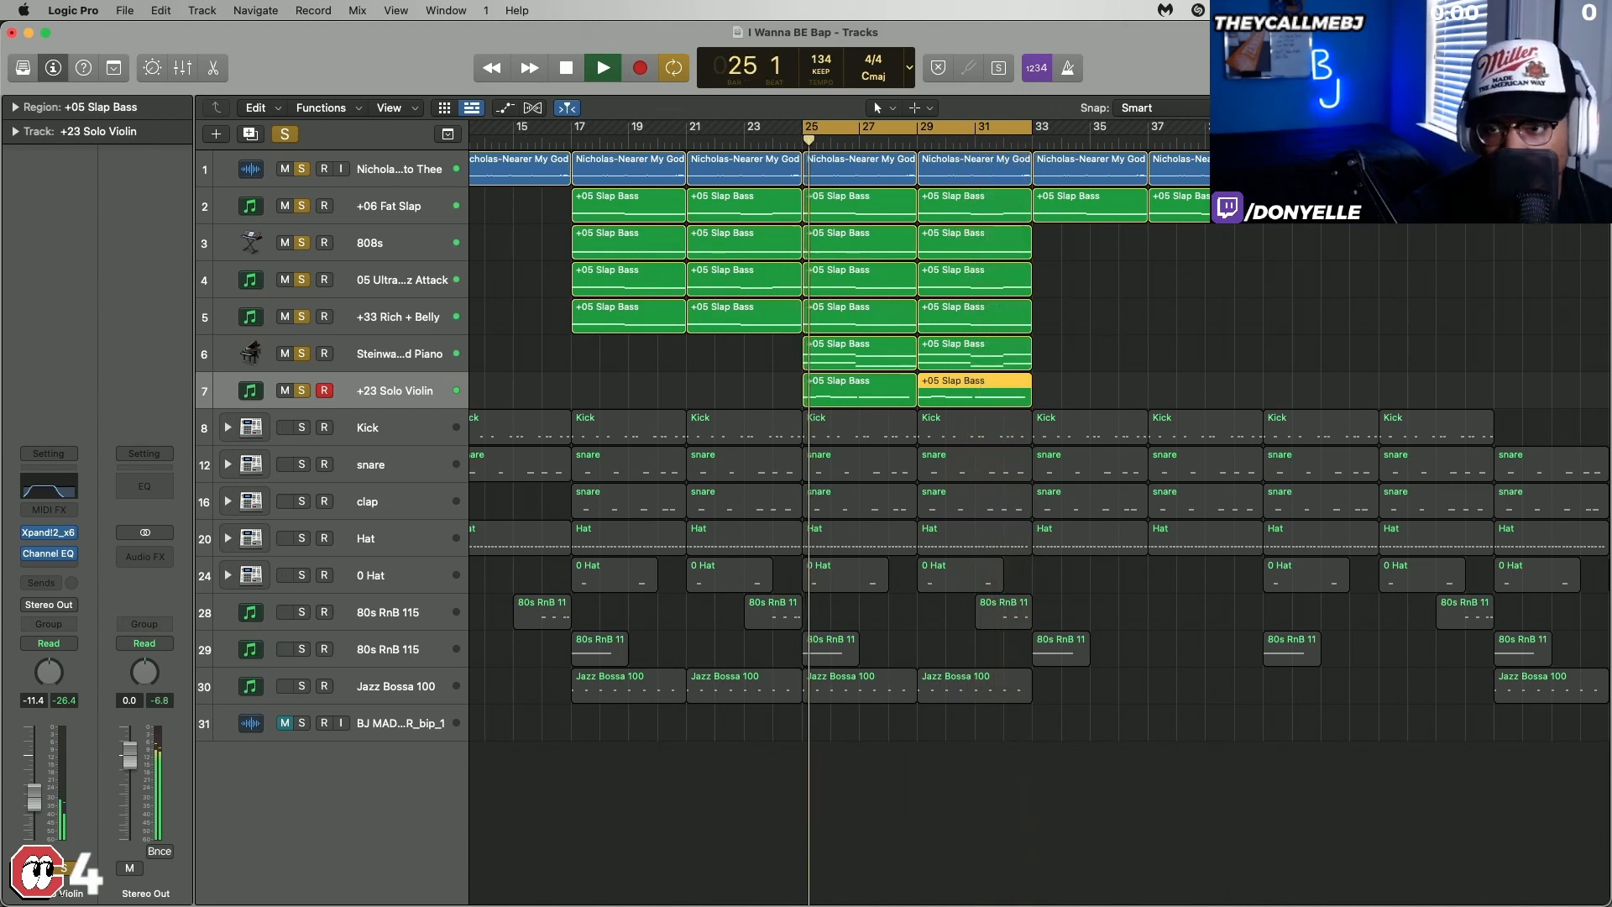
pyautogui.press('space')
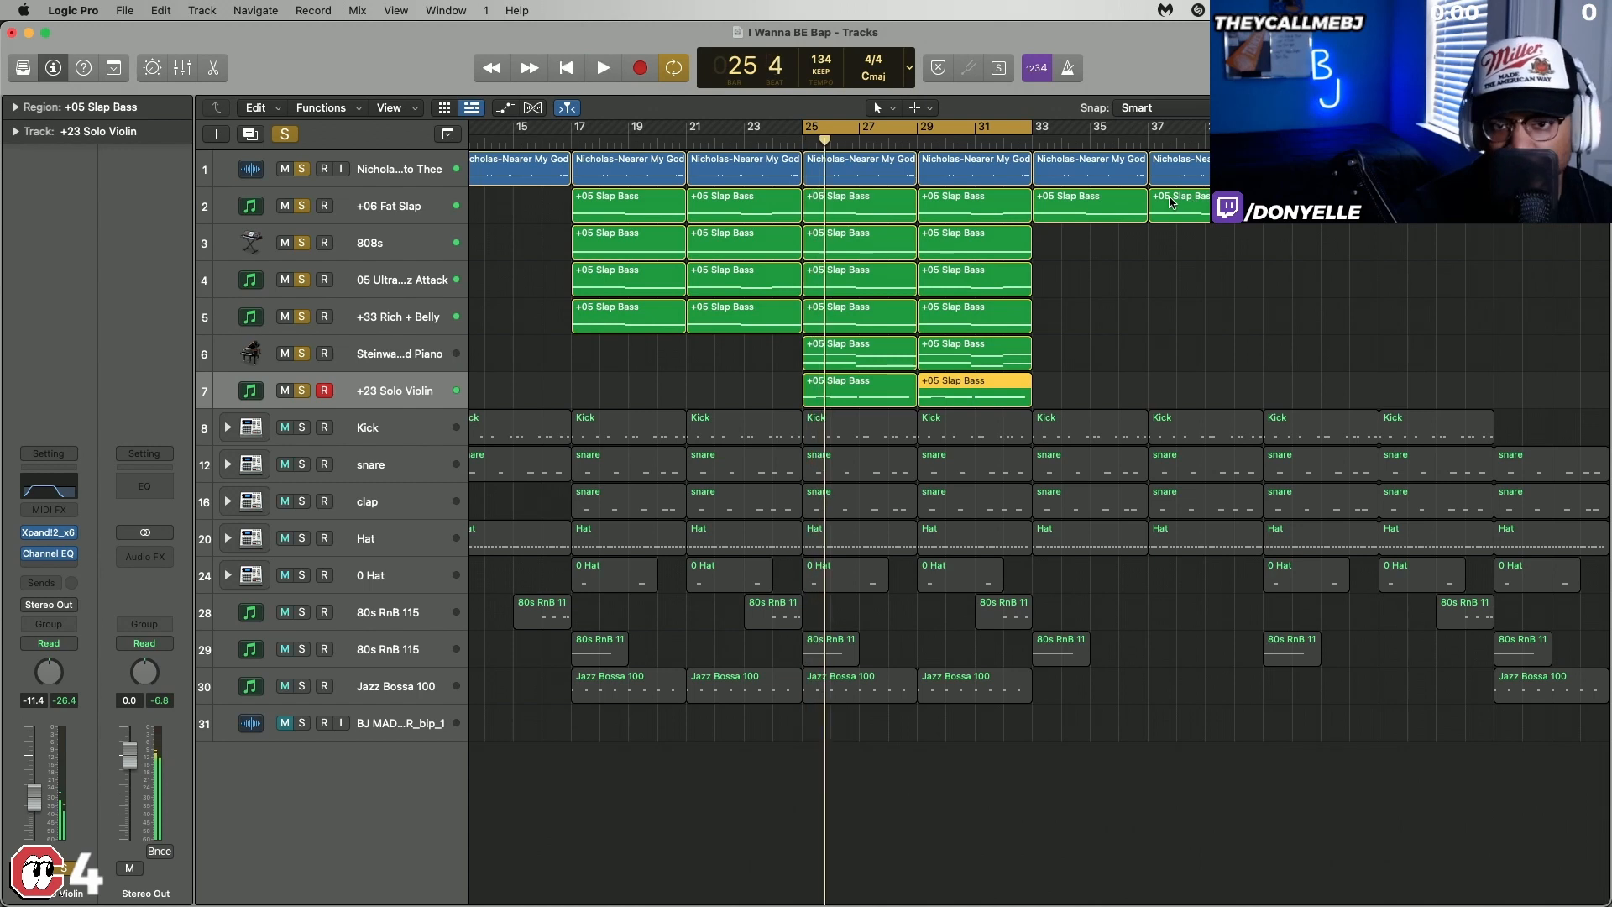
# Step: Clear all solos, fit more of the arrangement in view, and play the full beat from bar 25
pyautogui.click(285, 135)
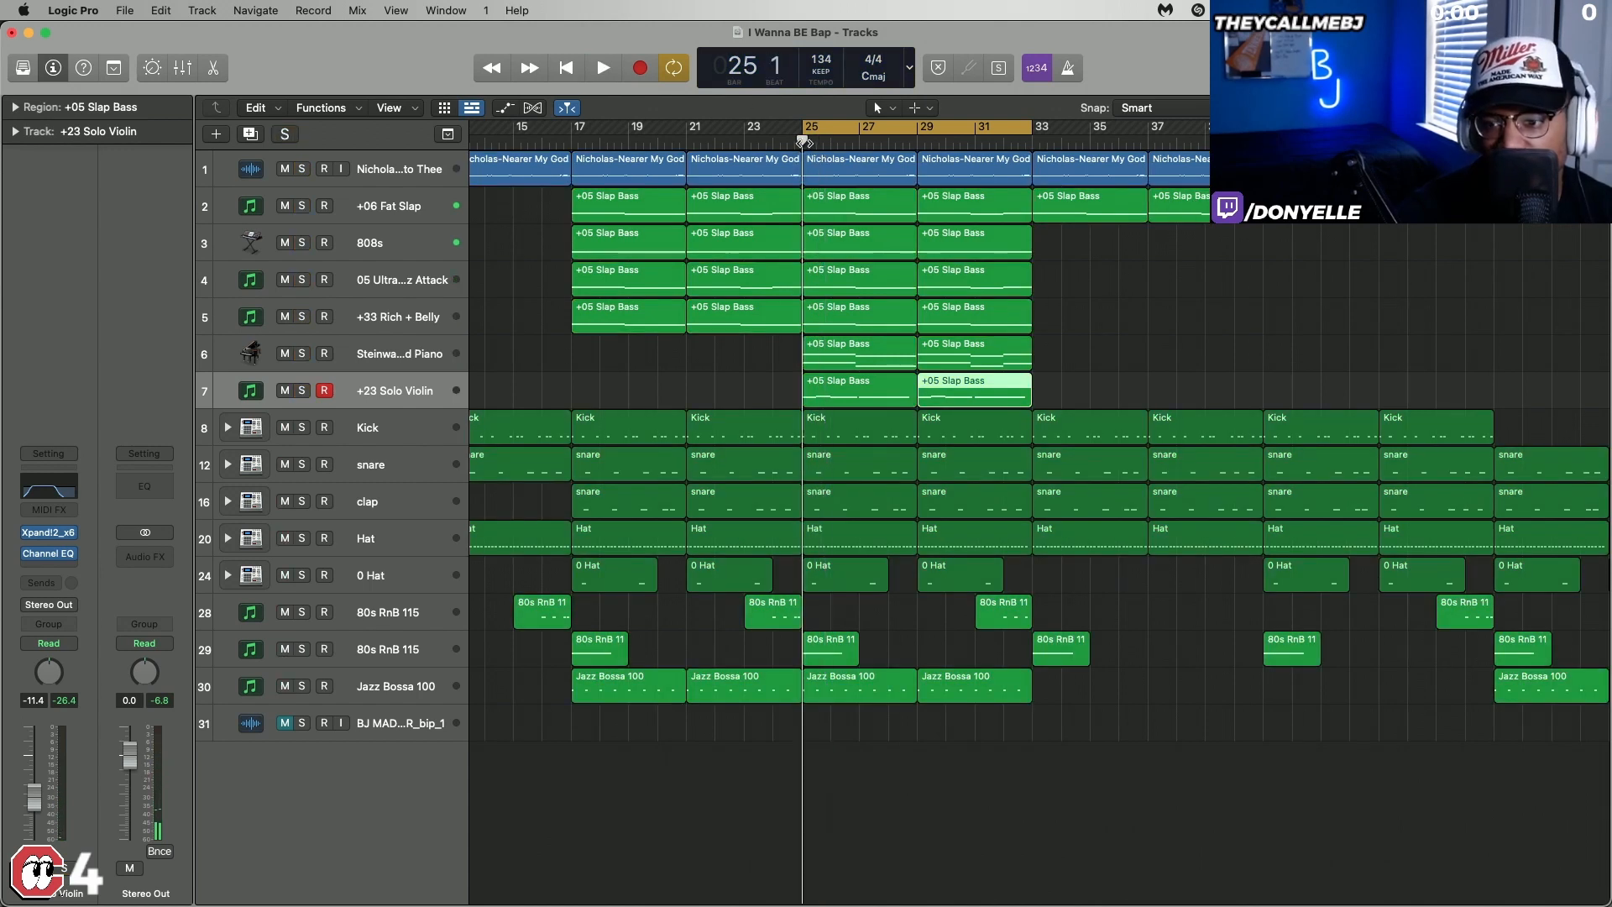
pyautogui.press('super+Left')
pyautogui.press('super+Left')
pyautogui.press('super+Left')
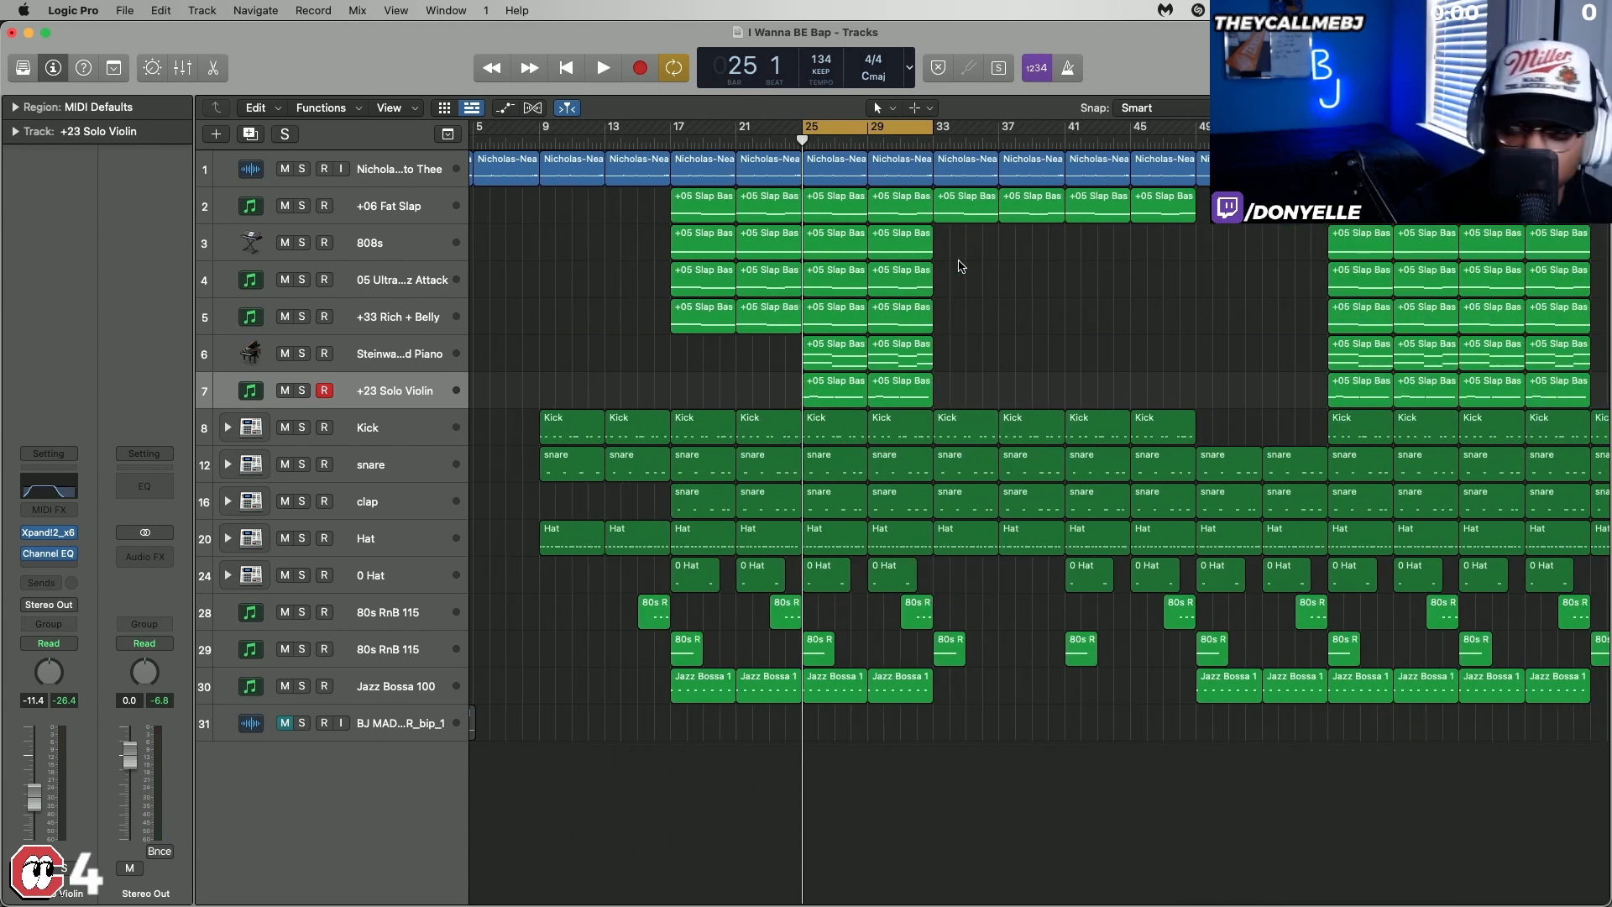
pyautogui.press('space')
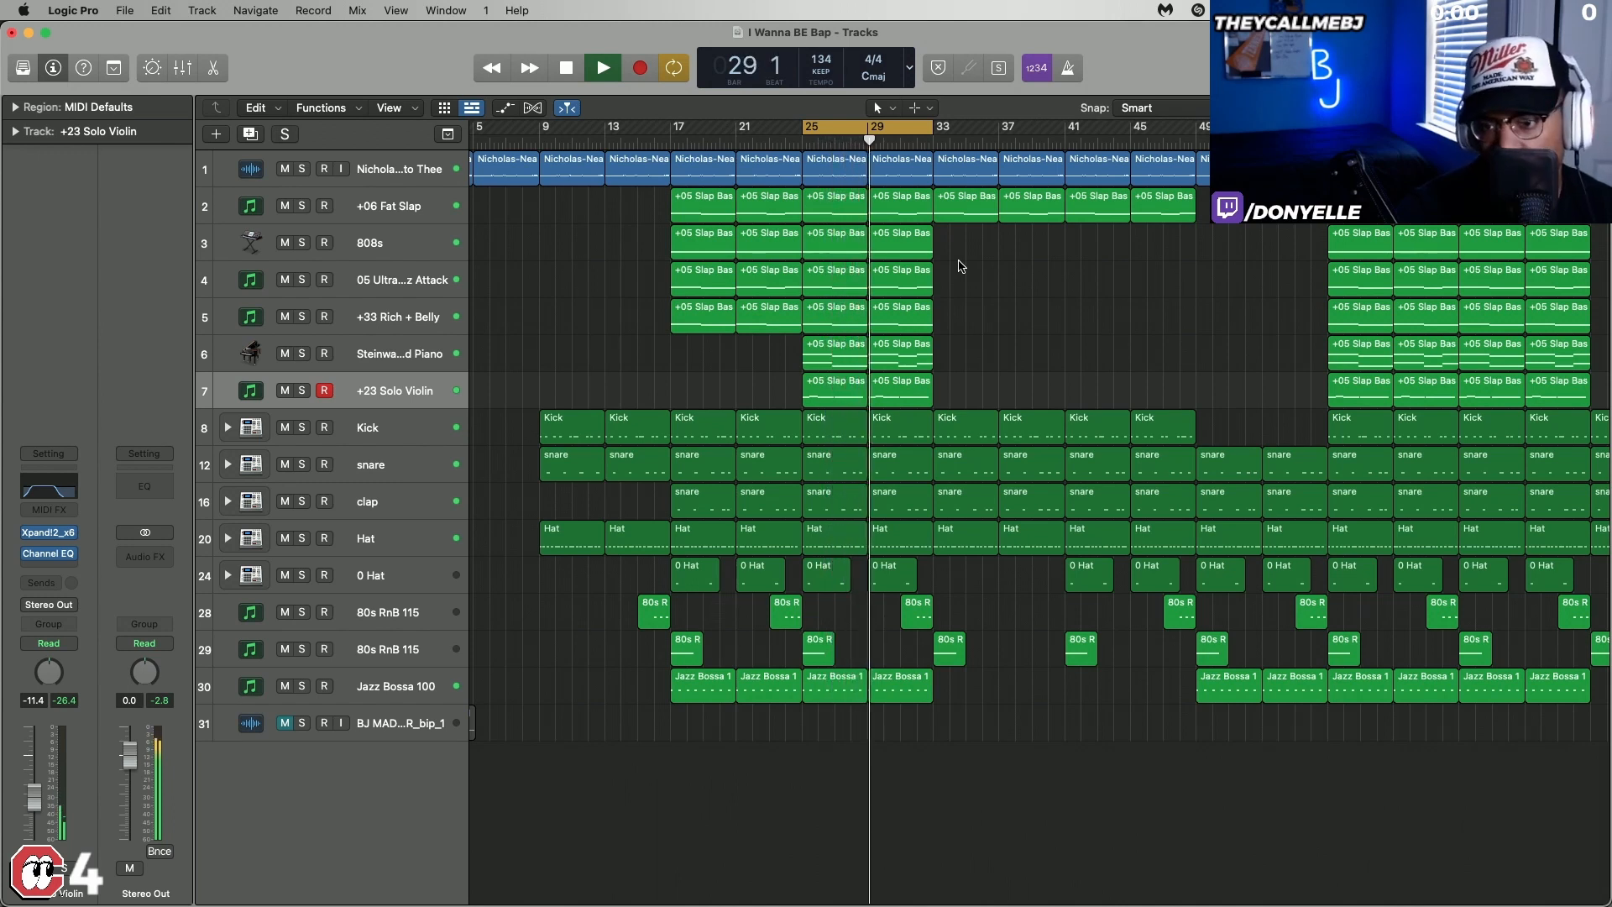
# Step: View the notes of the bar 31 region on the upper 80s RnB 115 track up close and stop playback
pyautogui.doubleClick(920, 608)
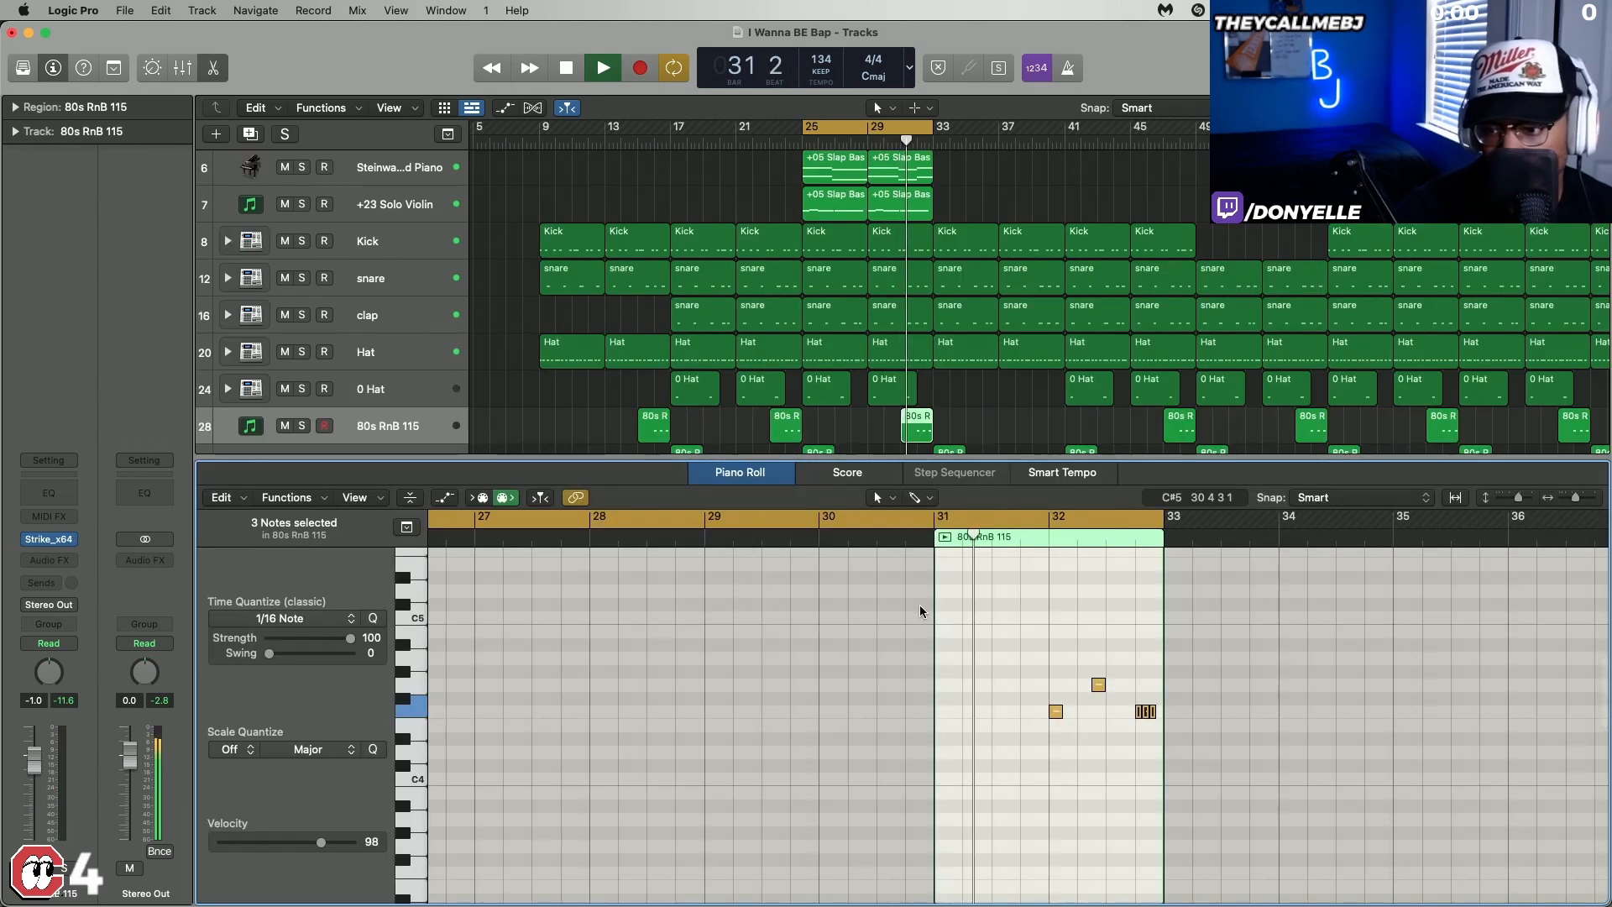
pyautogui.hscroll(3, 980, 609)
pyautogui.press('super+Right')
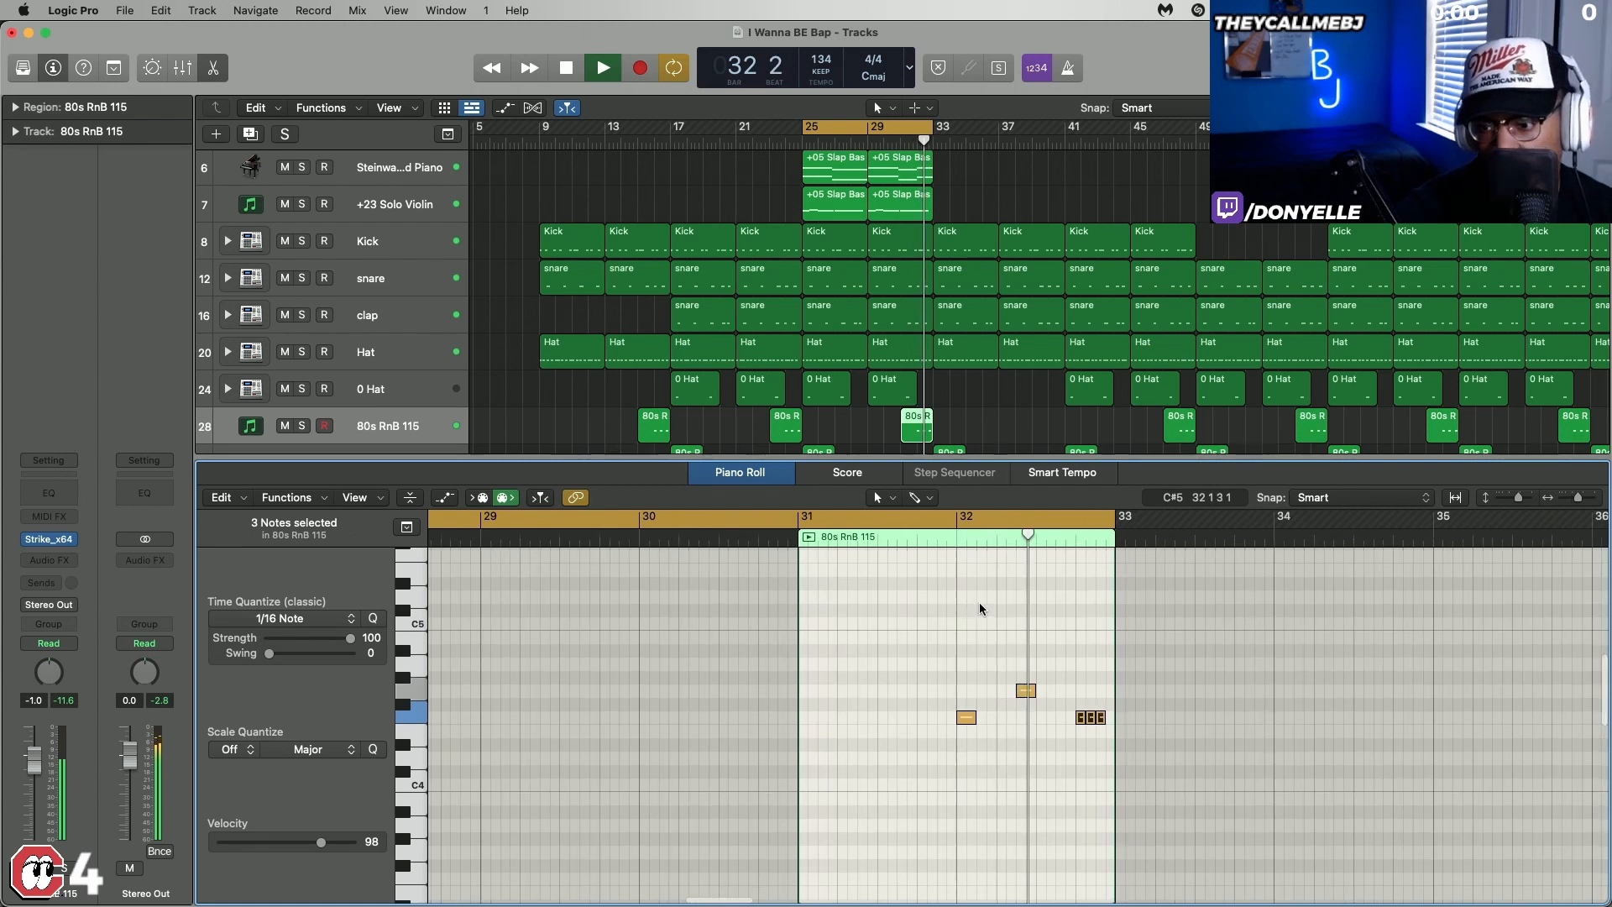
pyautogui.press('super+Right')
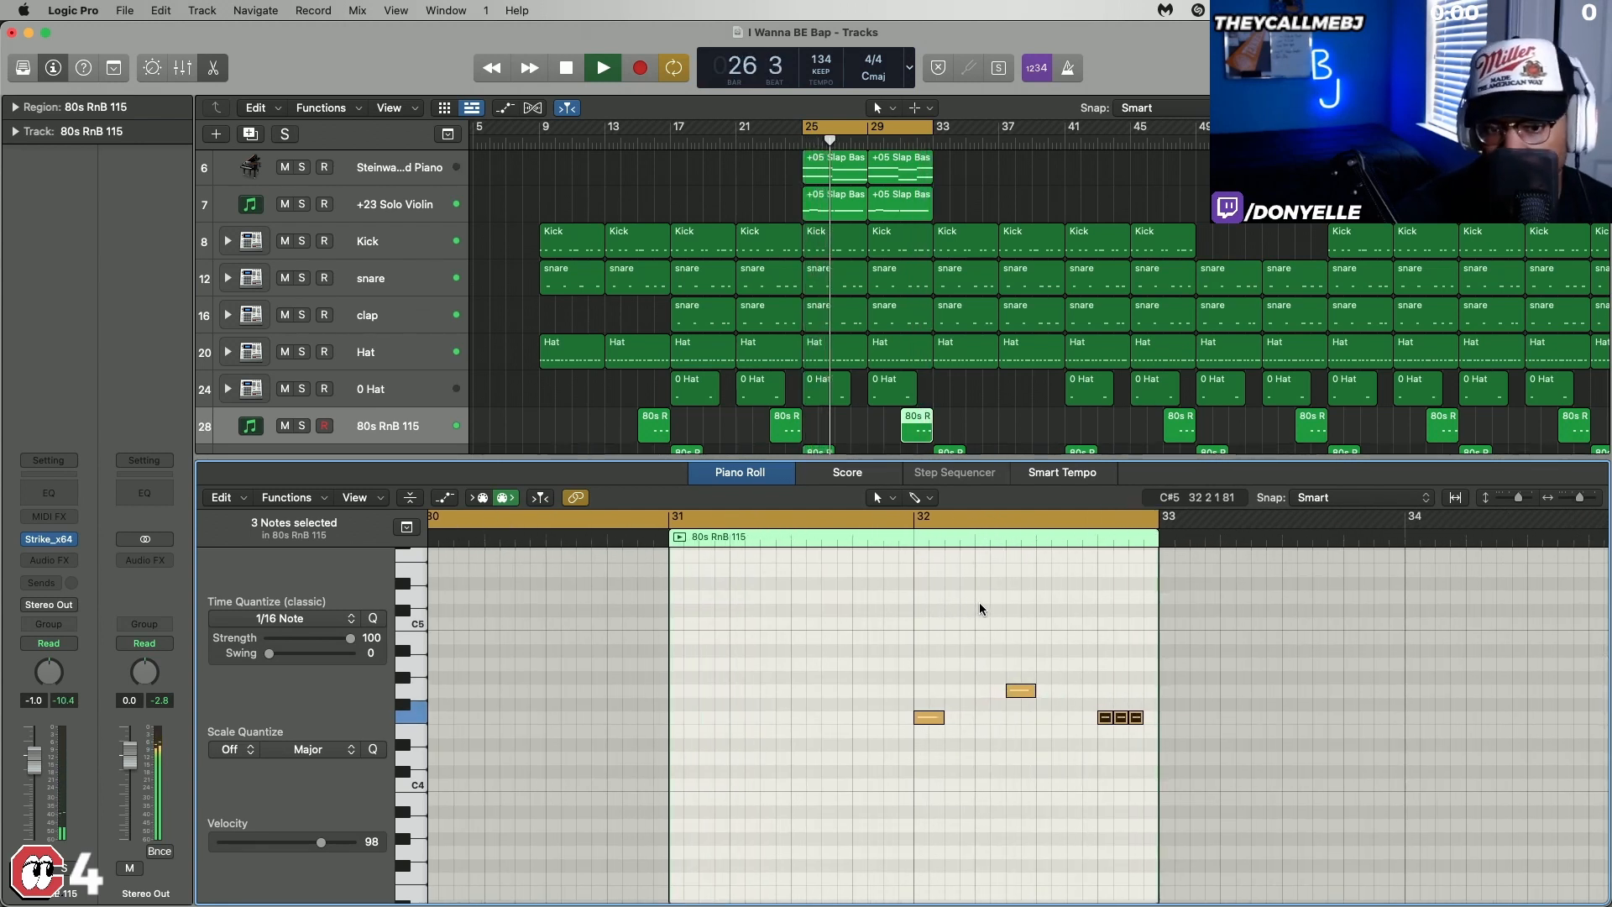
pyautogui.press('space')
pyautogui.scroll(-3, 852, 310)
pyautogui.scroll(3, 852, 310)
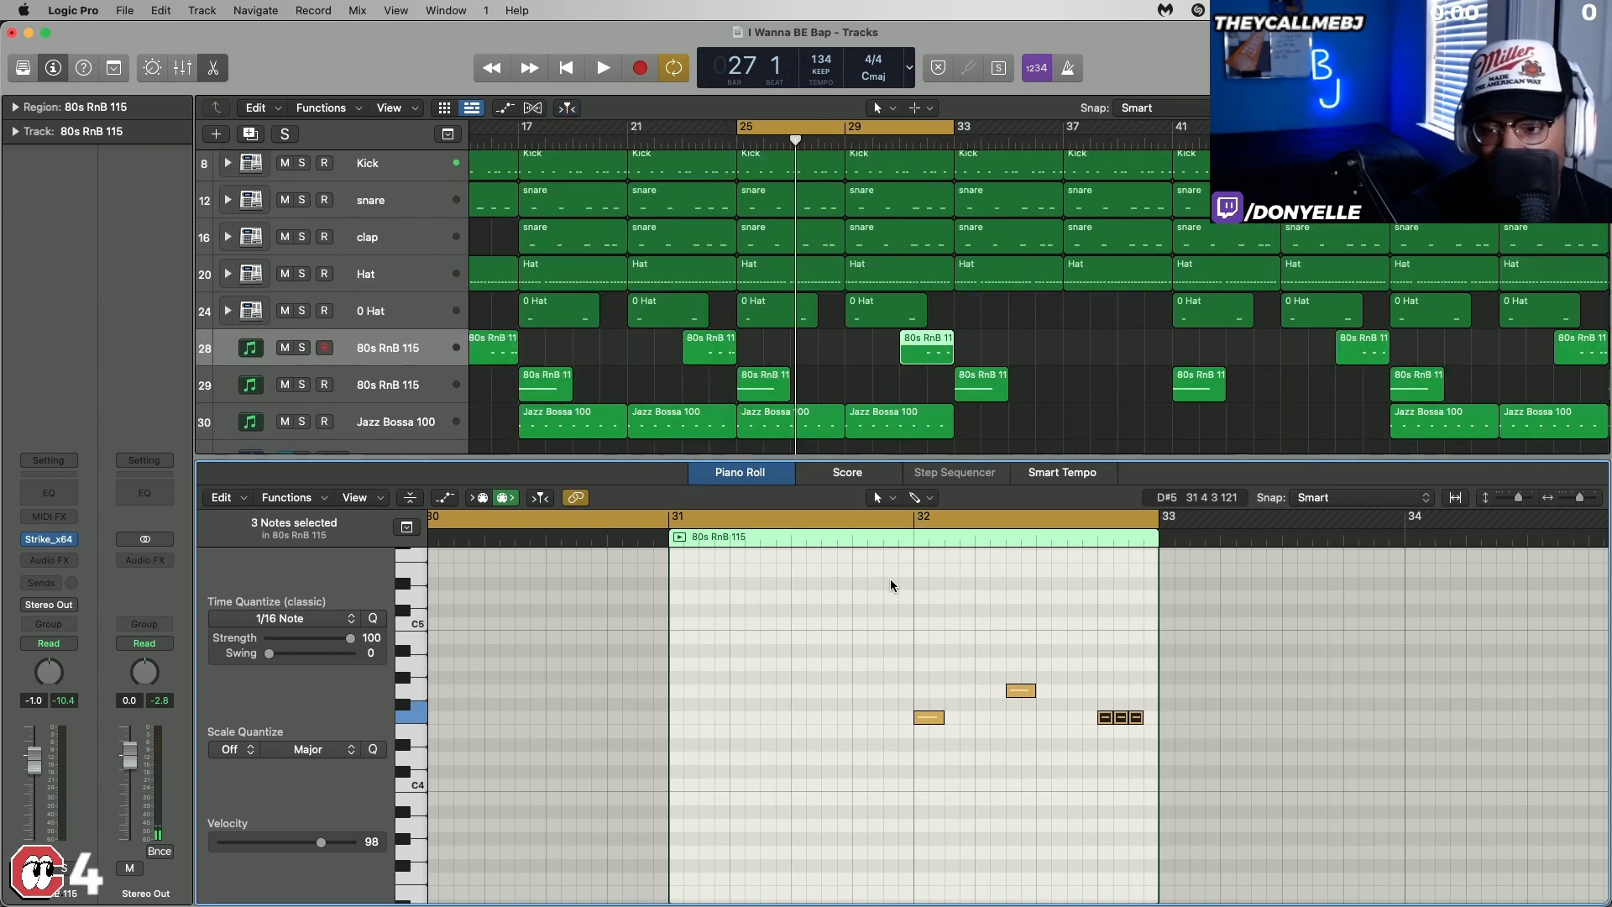
# Step: Solo the upper 80s RnB 115 track, play its bar 23 region, and move the cycle range to bars 15–17
pyautogui.hscroll(3, 890, 586)
pyautogui.click(875, 601)
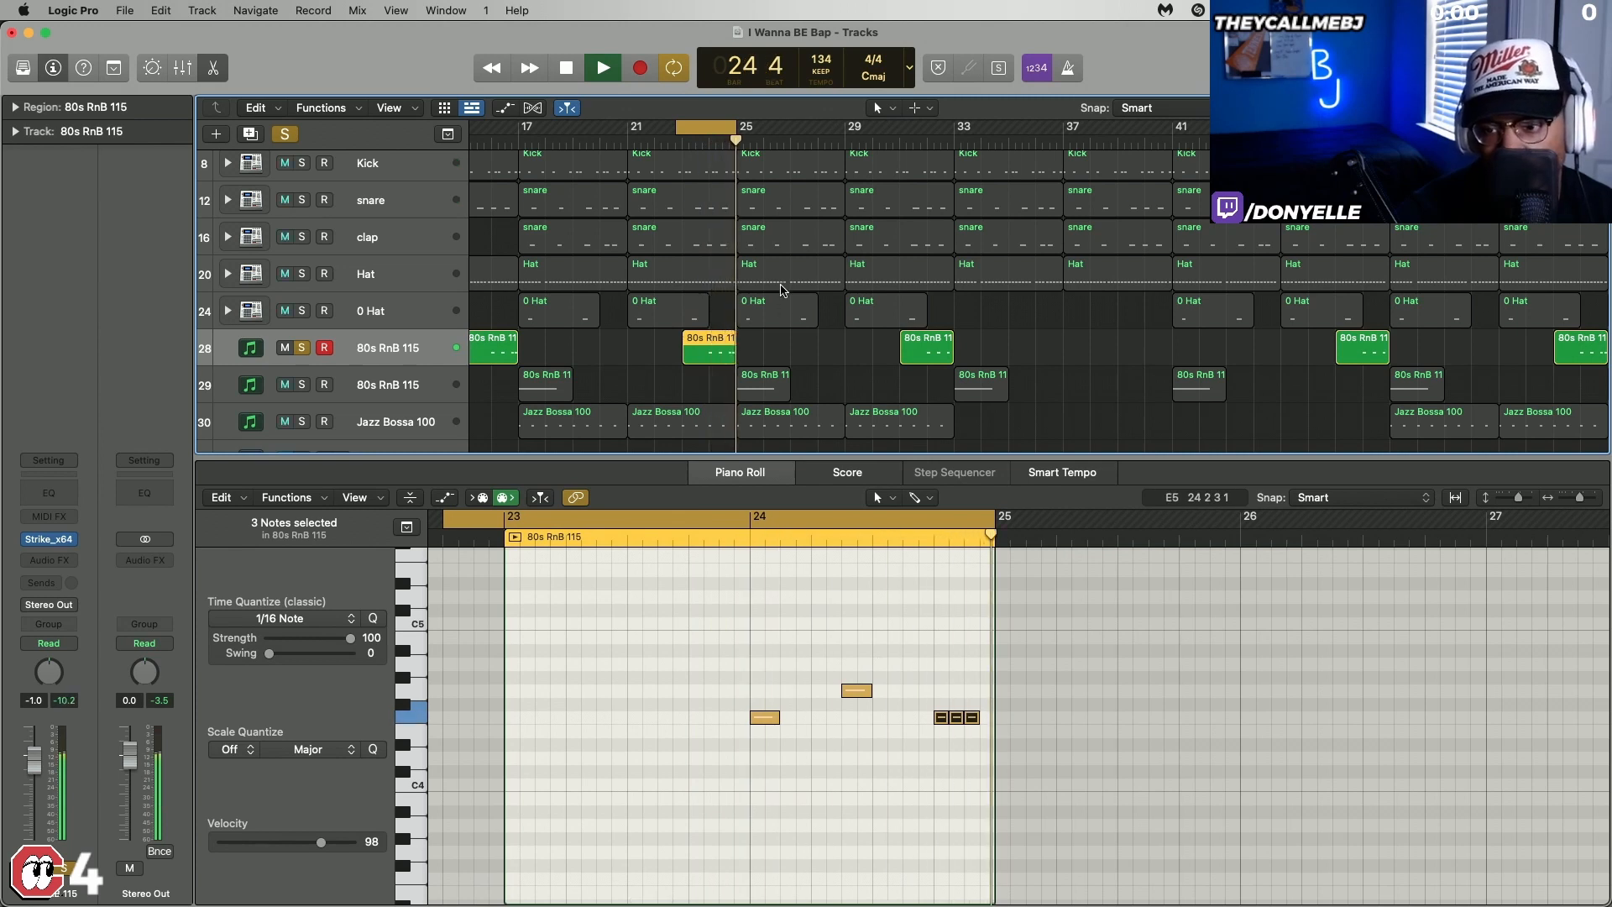
pyautogui.press('space')
pyautogui.moveTo(699, 125); pyautogui.dragTo(664, 126)
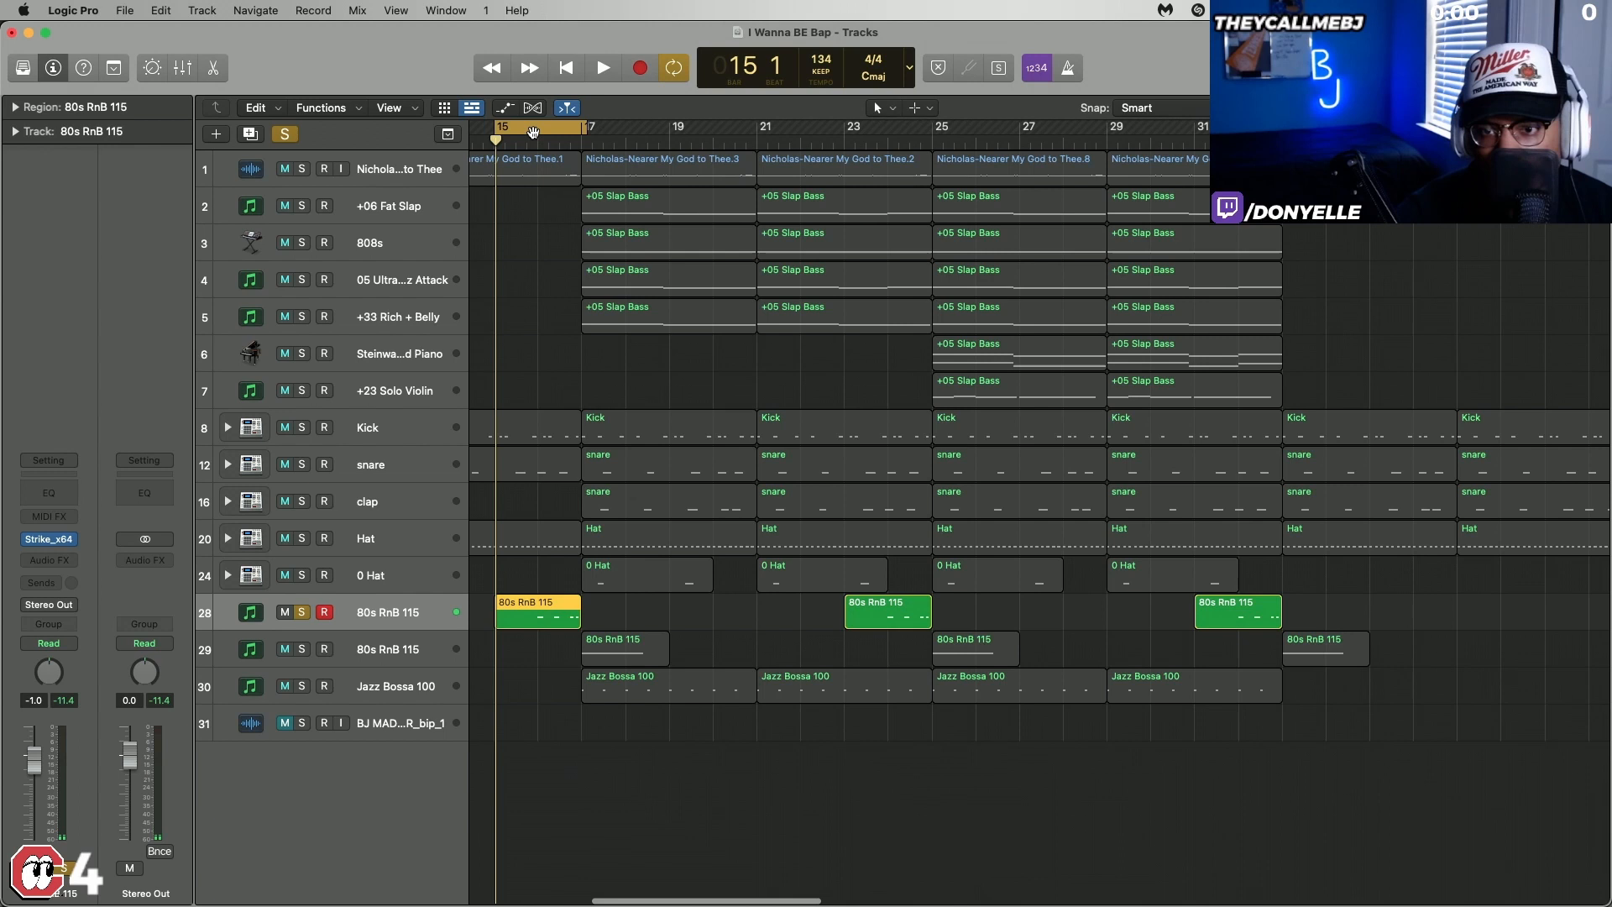
# Step: Cycle bars 17–19, add Jazz Bossa 100 to the soloed tracks, and view and play its bar 17 region
pyautogui.moveTo(532, 132); pyautogui.dragTo(670, 127)
pyautogui.click(670, 127)
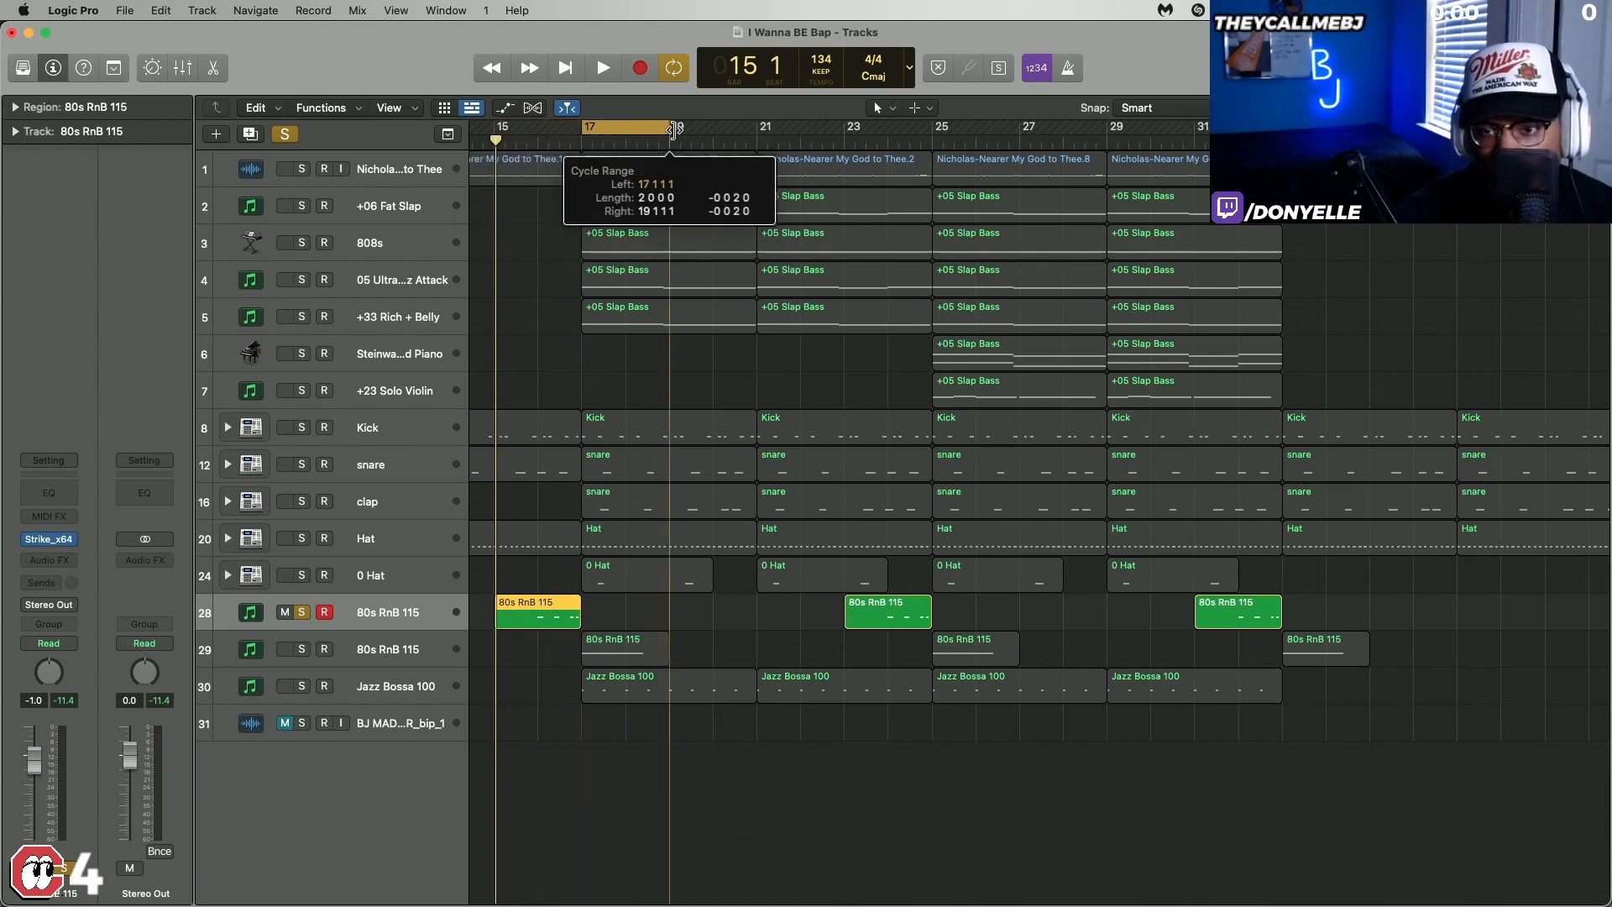
pyautogui.click(633, 696)
pyautogui.scroll(-4, 633, 696)
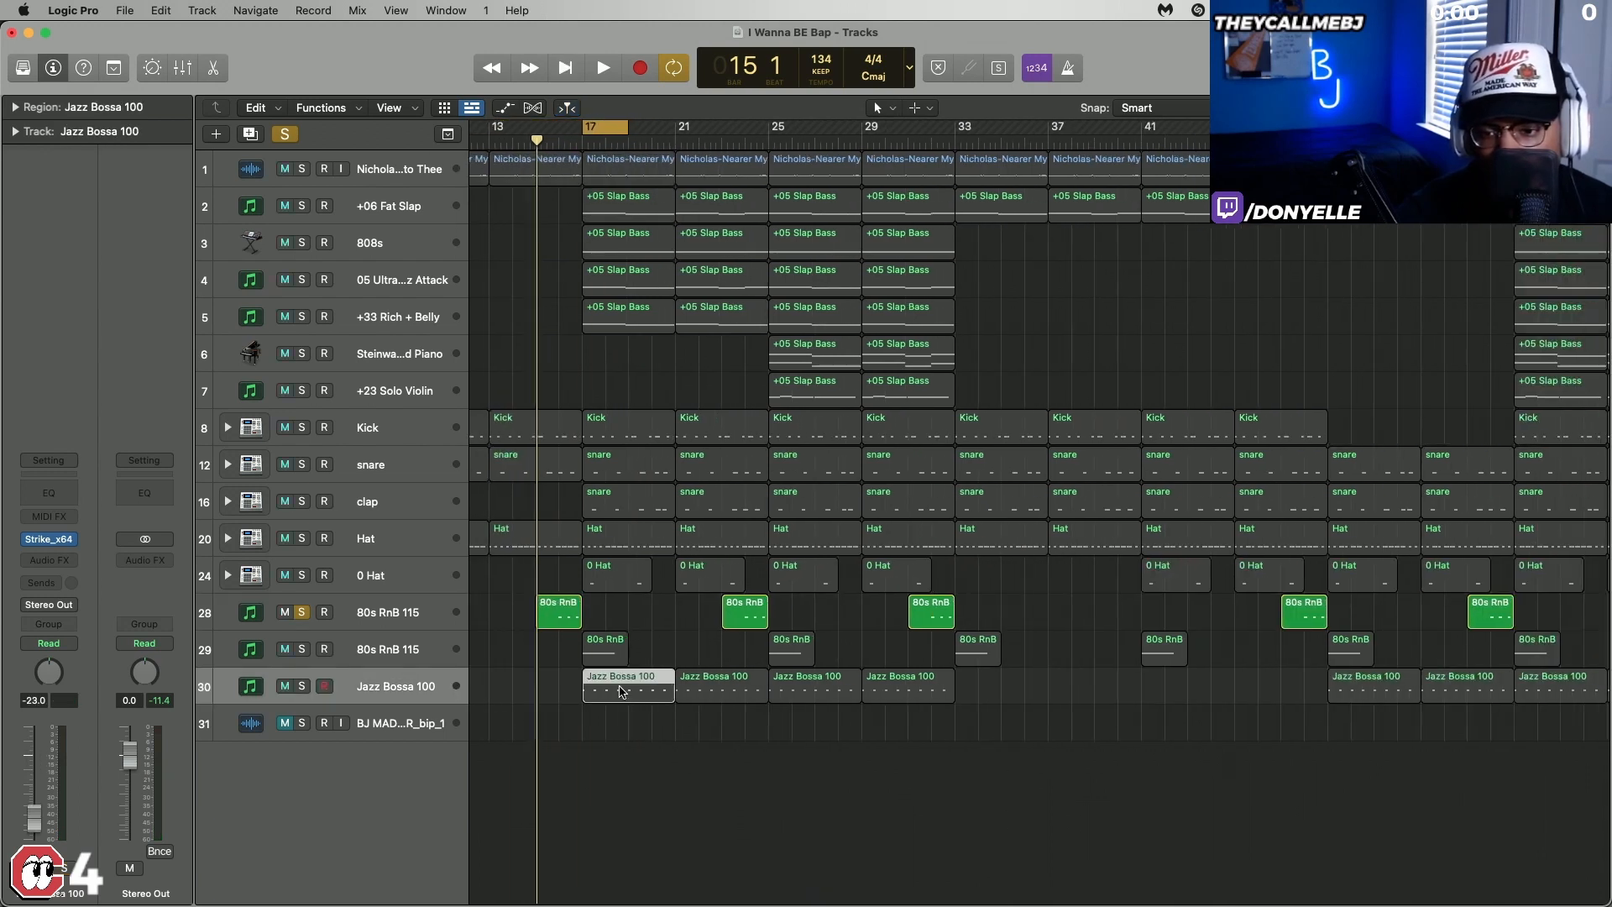
pyautogui.click(303, 687)
pyautogui.doubleClick(623, 693)
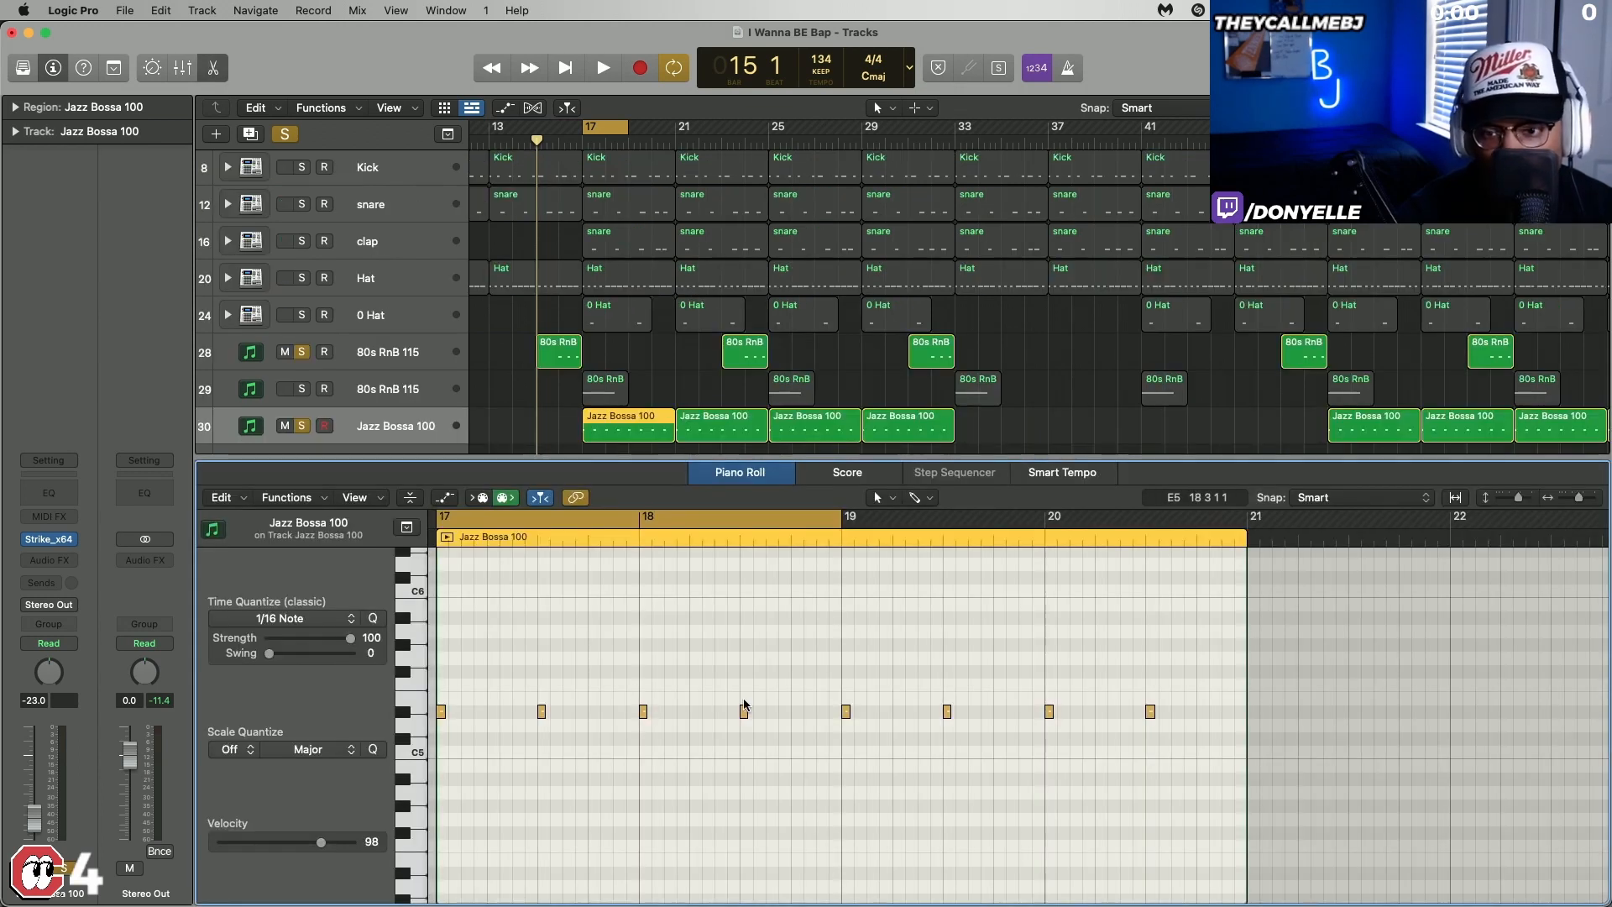
pyautogui.press('space')
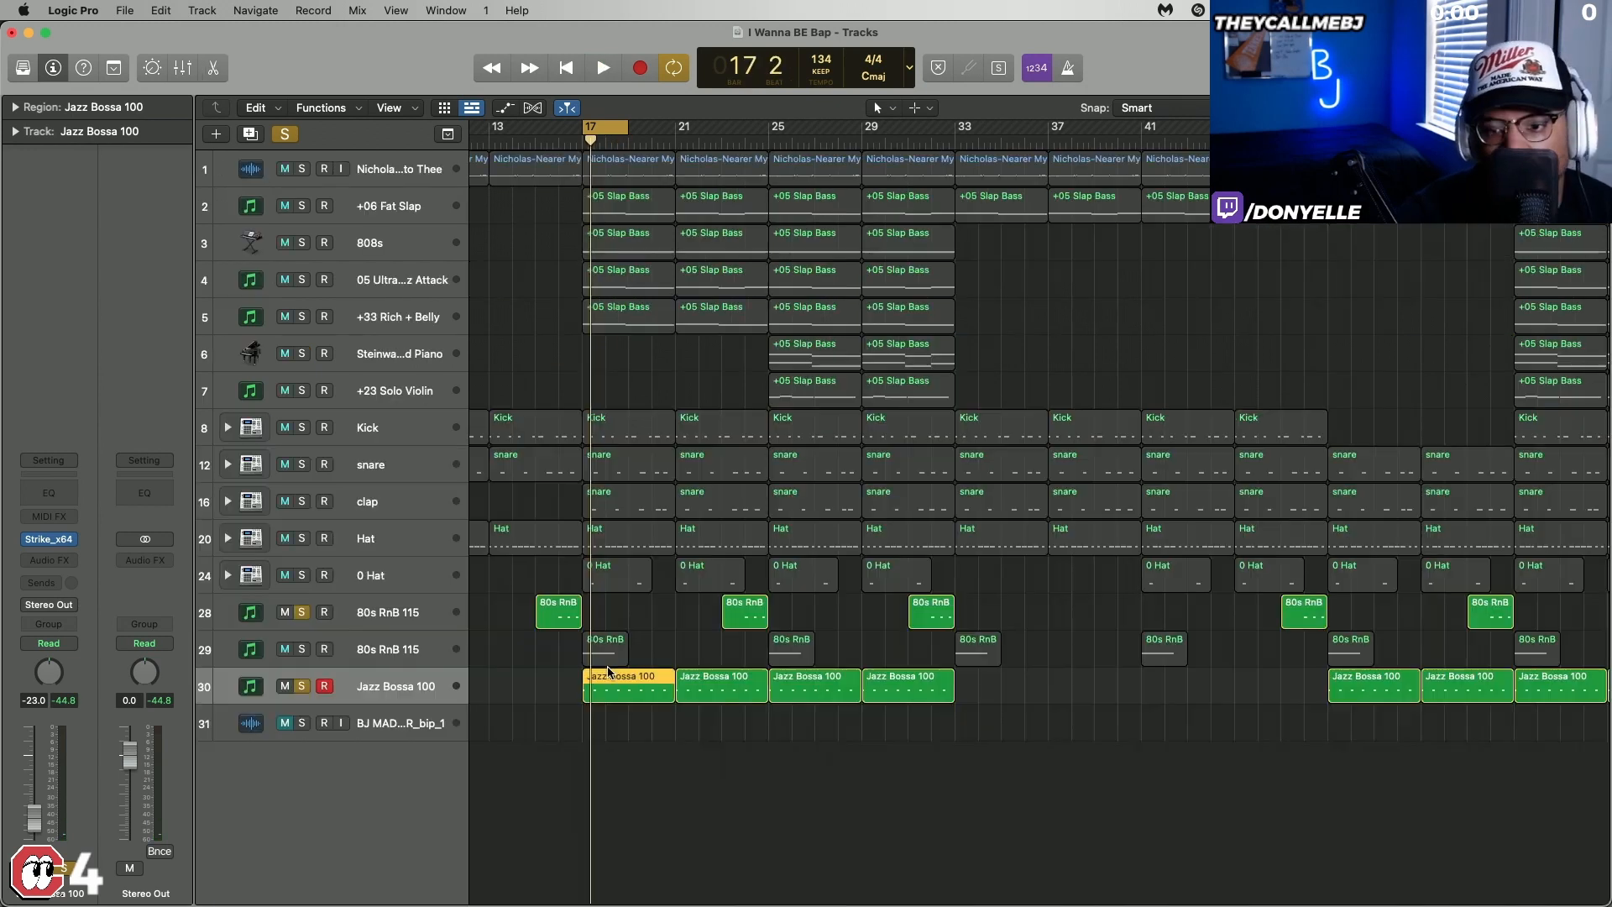
# Step: Open the notes of the lower 80s RnB 115 track's bar 17 region, solo that track, and play it
pyautogui.click(606, 653)
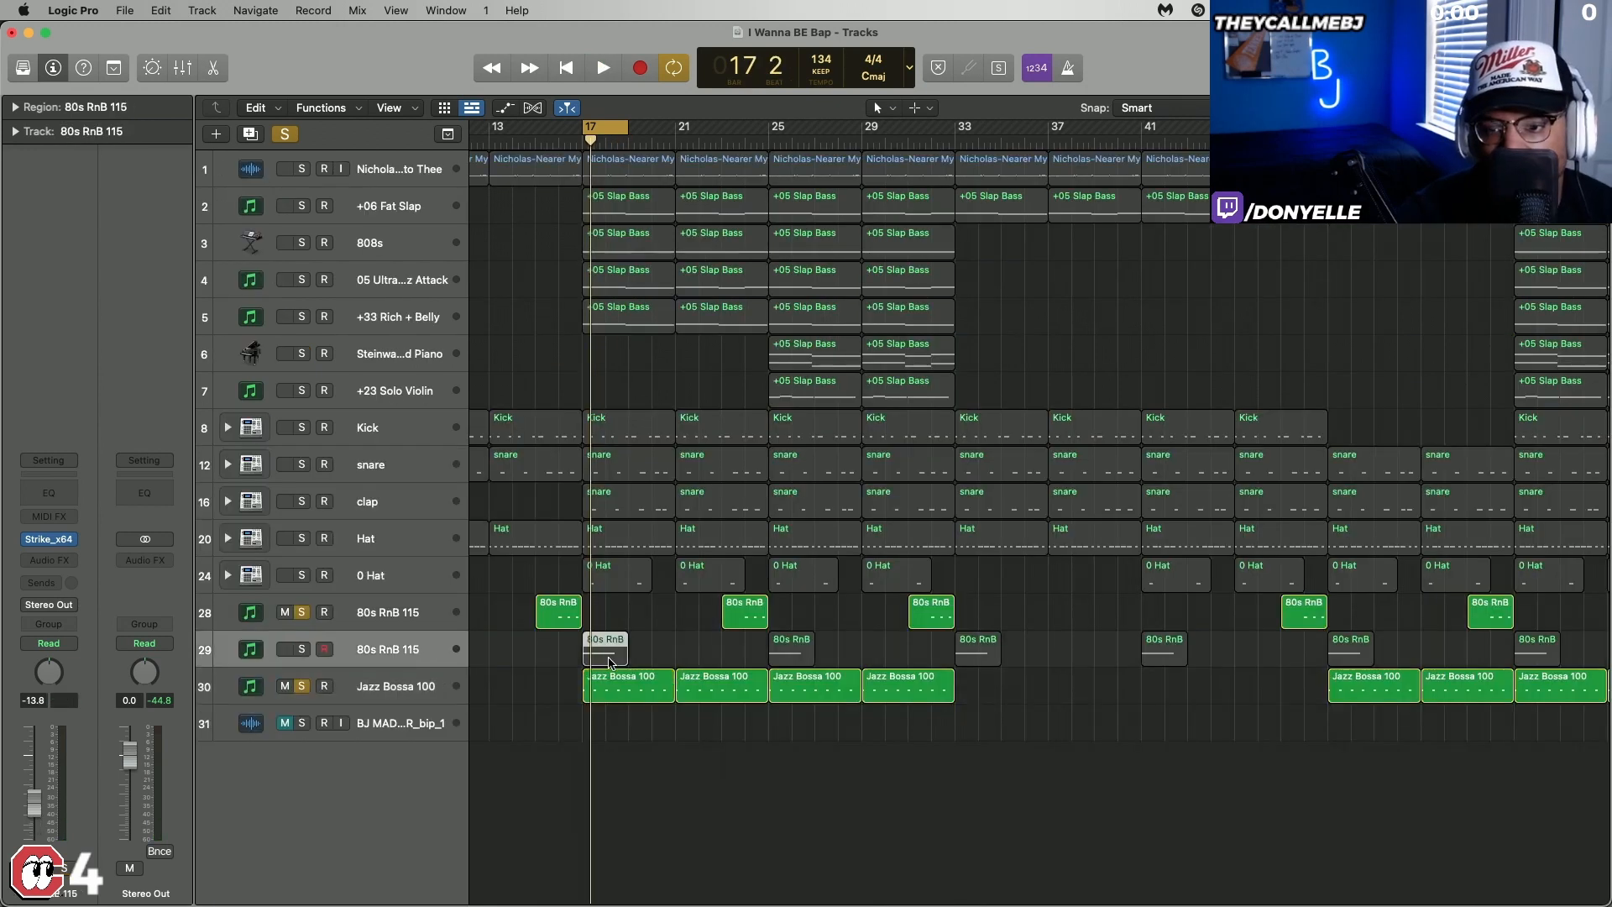
pyautogui.doubleClick(606, 653)
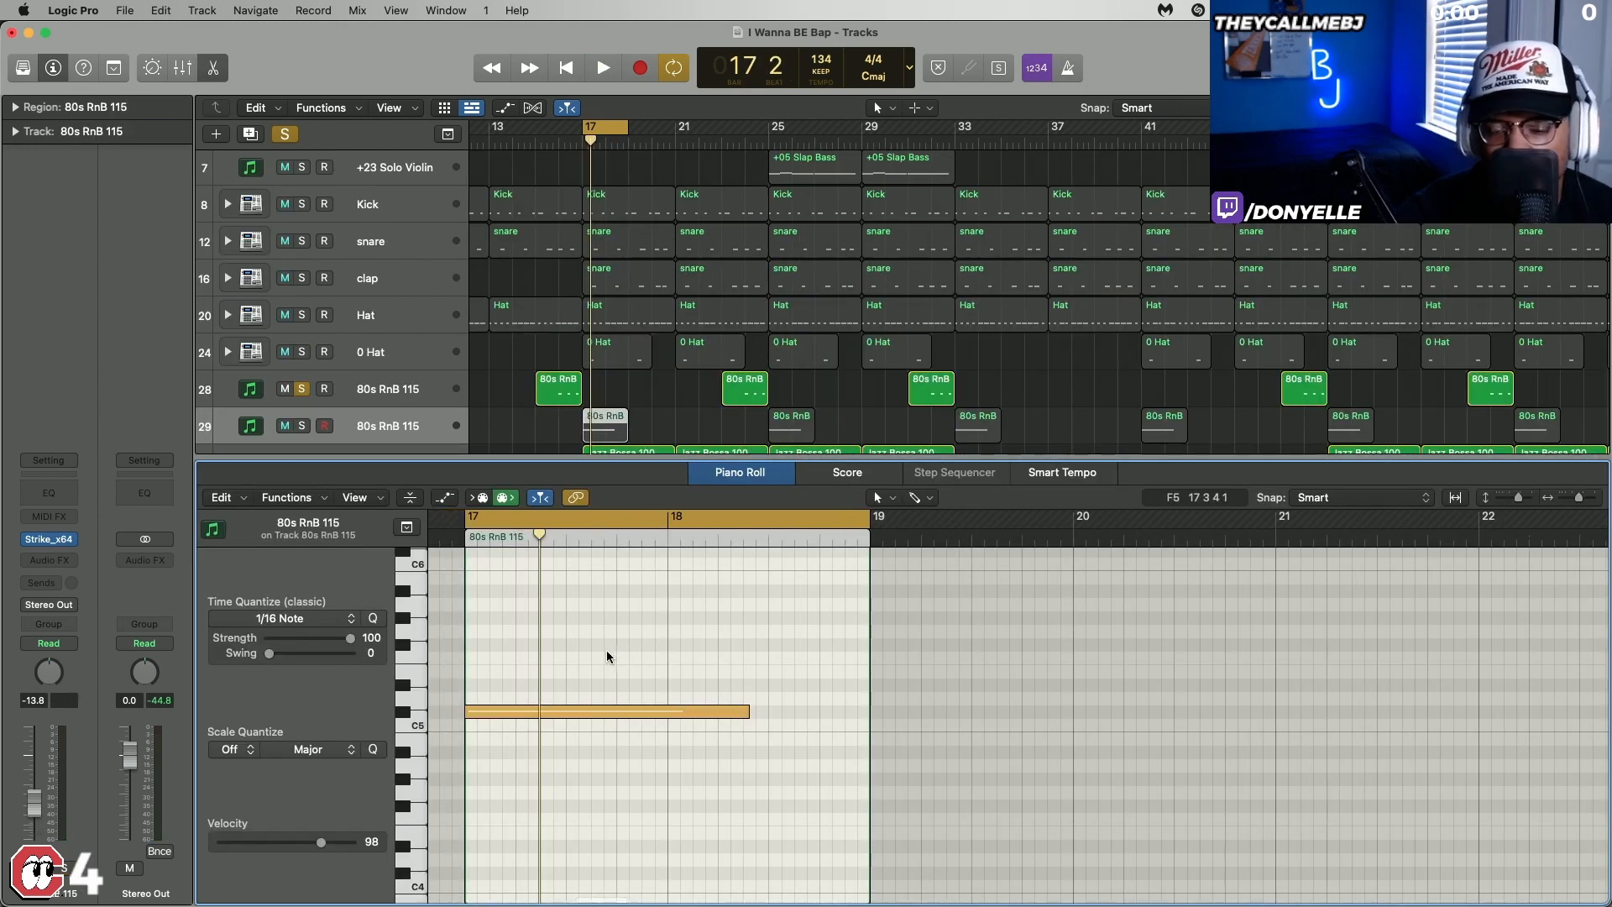
pyautogui.click(302, 426)
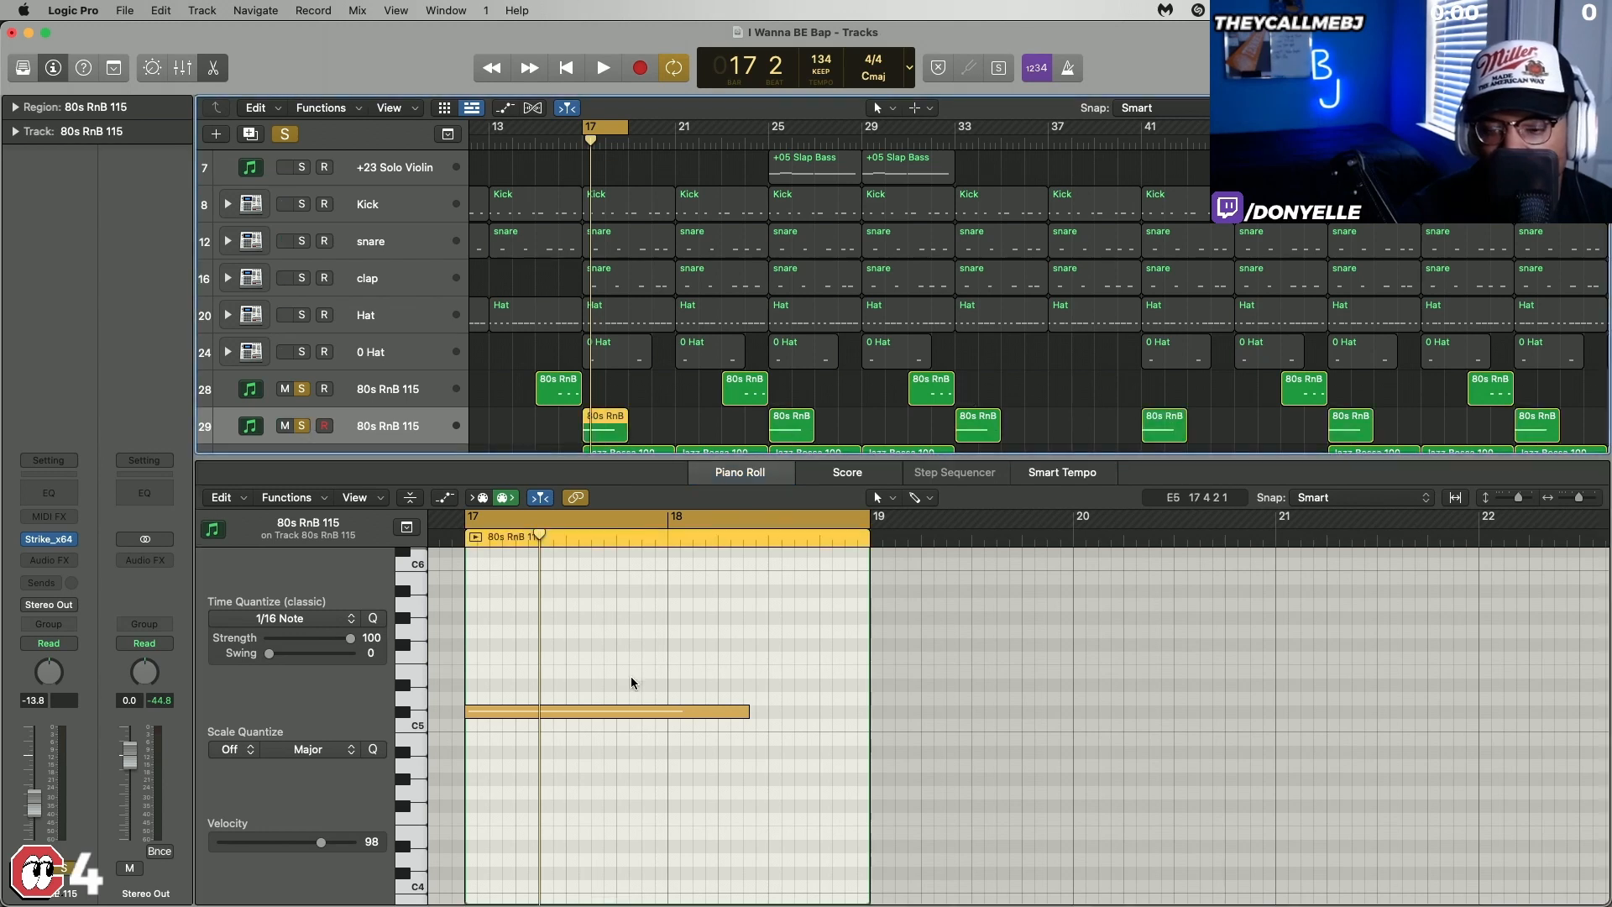
pyautogui.press('space')
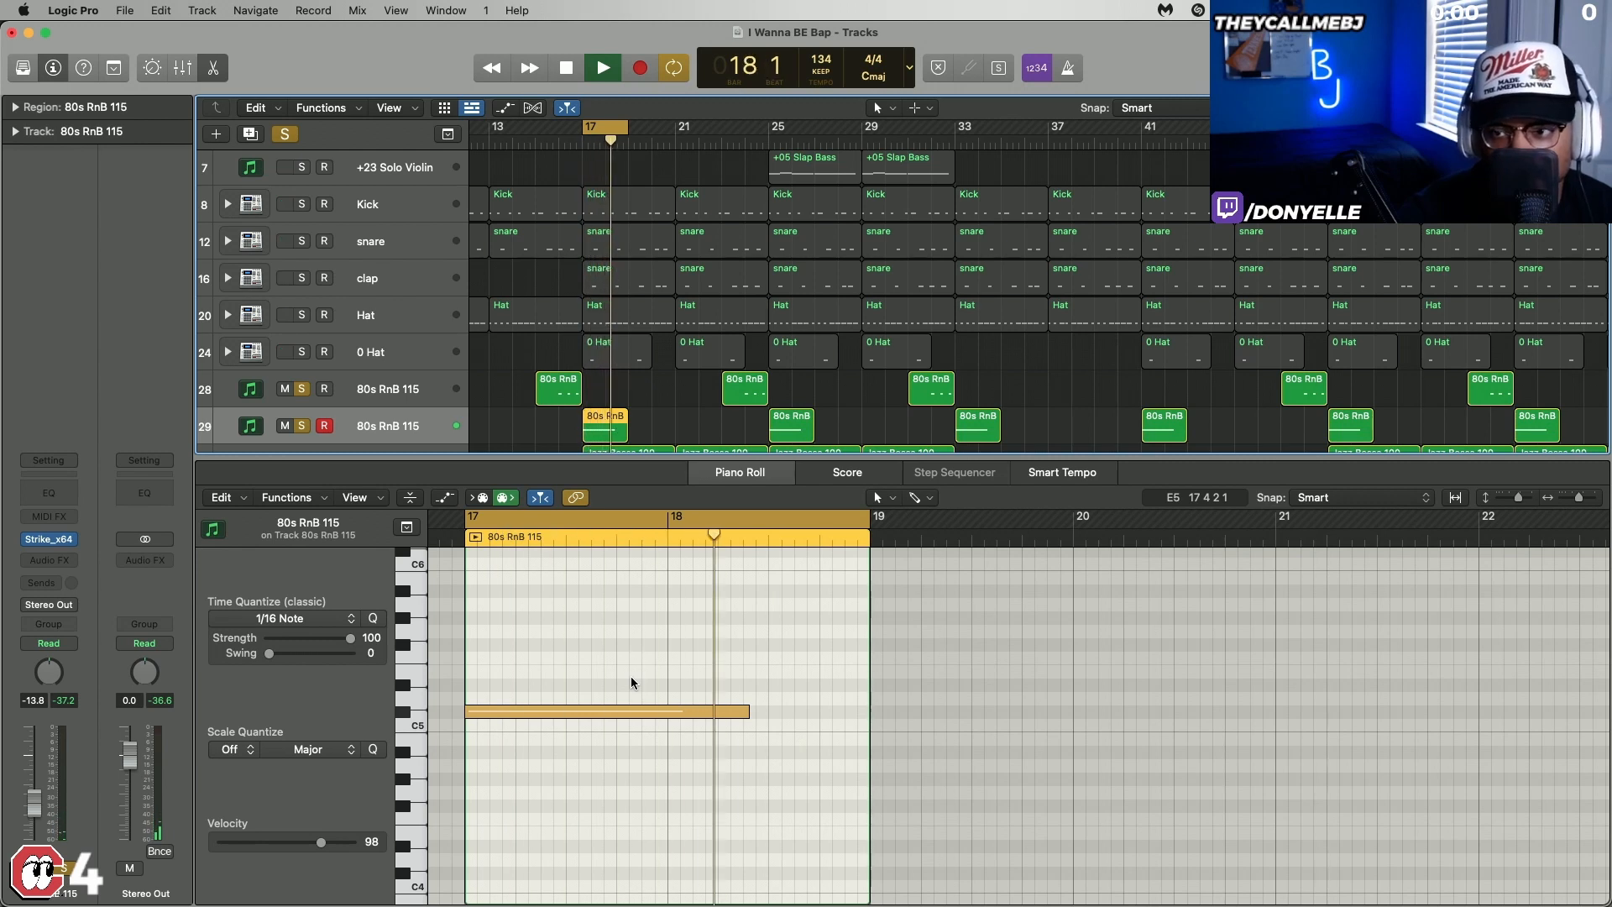
pyautogui.press('space')
# Step: Hide the Piano Roll, show the whole arrangement, turn off cycle mode, and return the playhead to the project start
pyautogui.press('e')
pyautogui.press('super+Left')
pyautogui.press('super+Left')
pyautogui.press('super+Left')
pyautogui.press('super+Left')
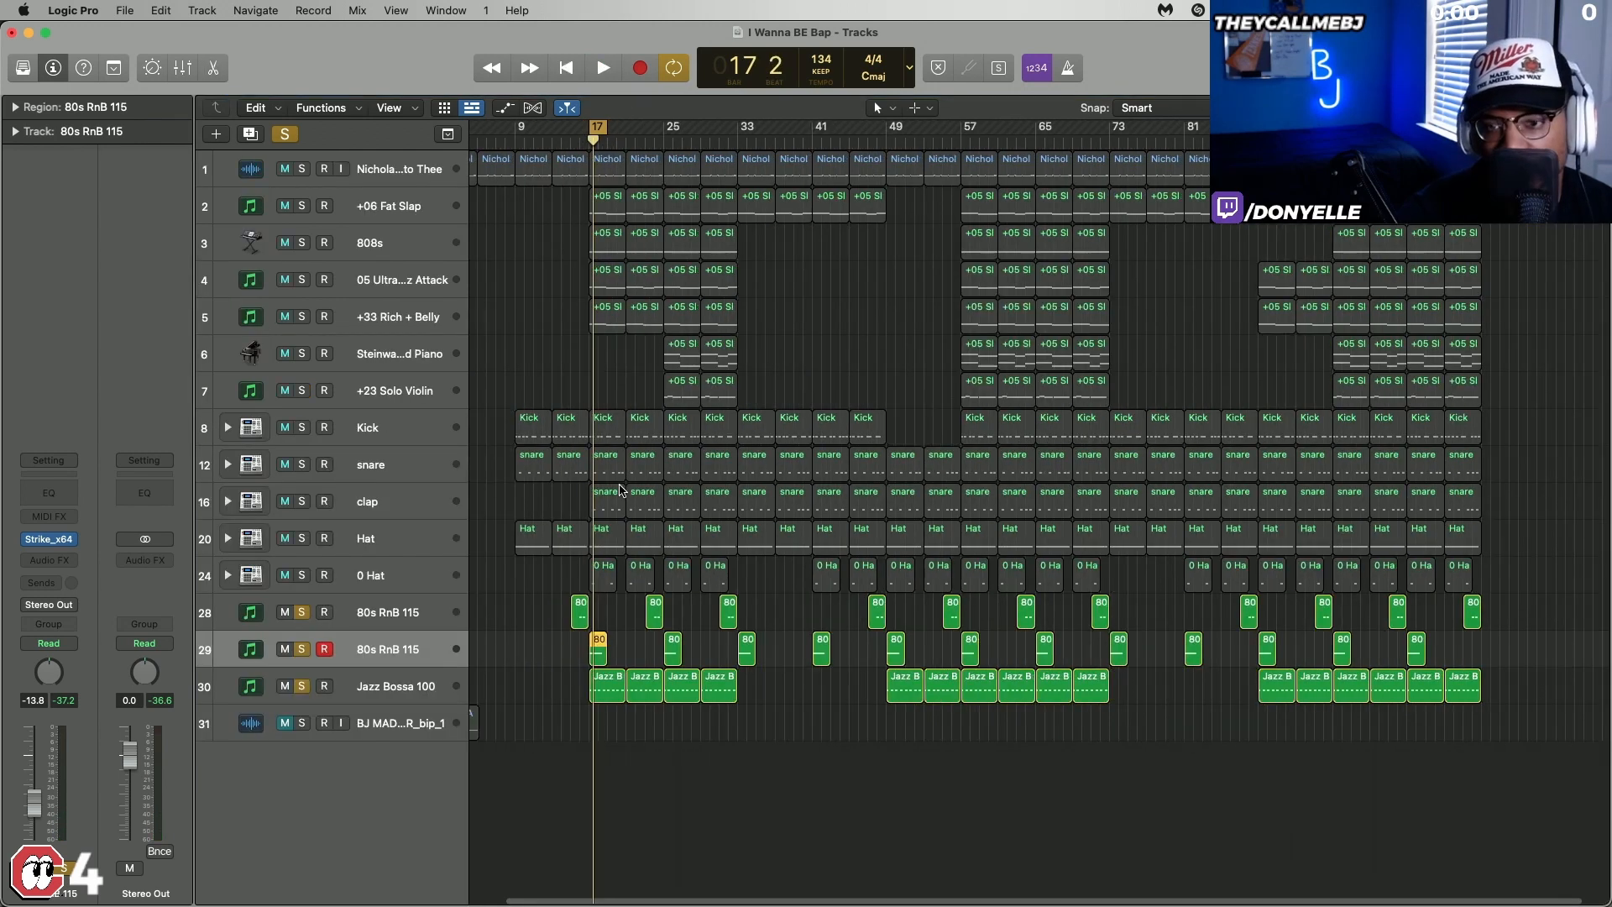
pyautogui.click(598, 129)
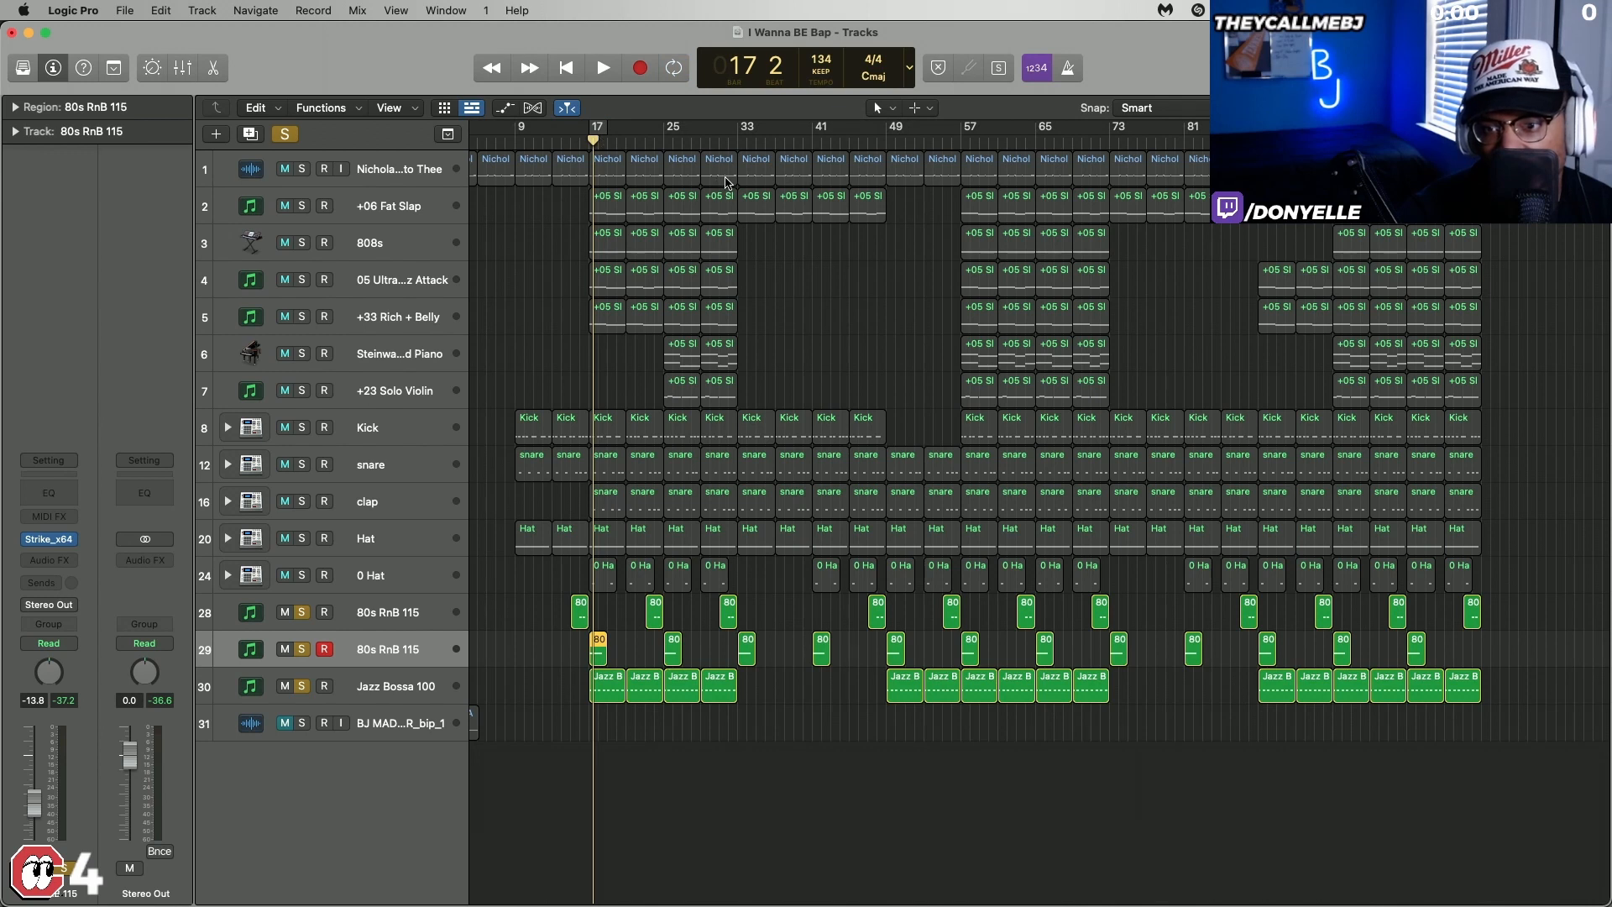
pyautogui.hscroll(-3, 598, 262)
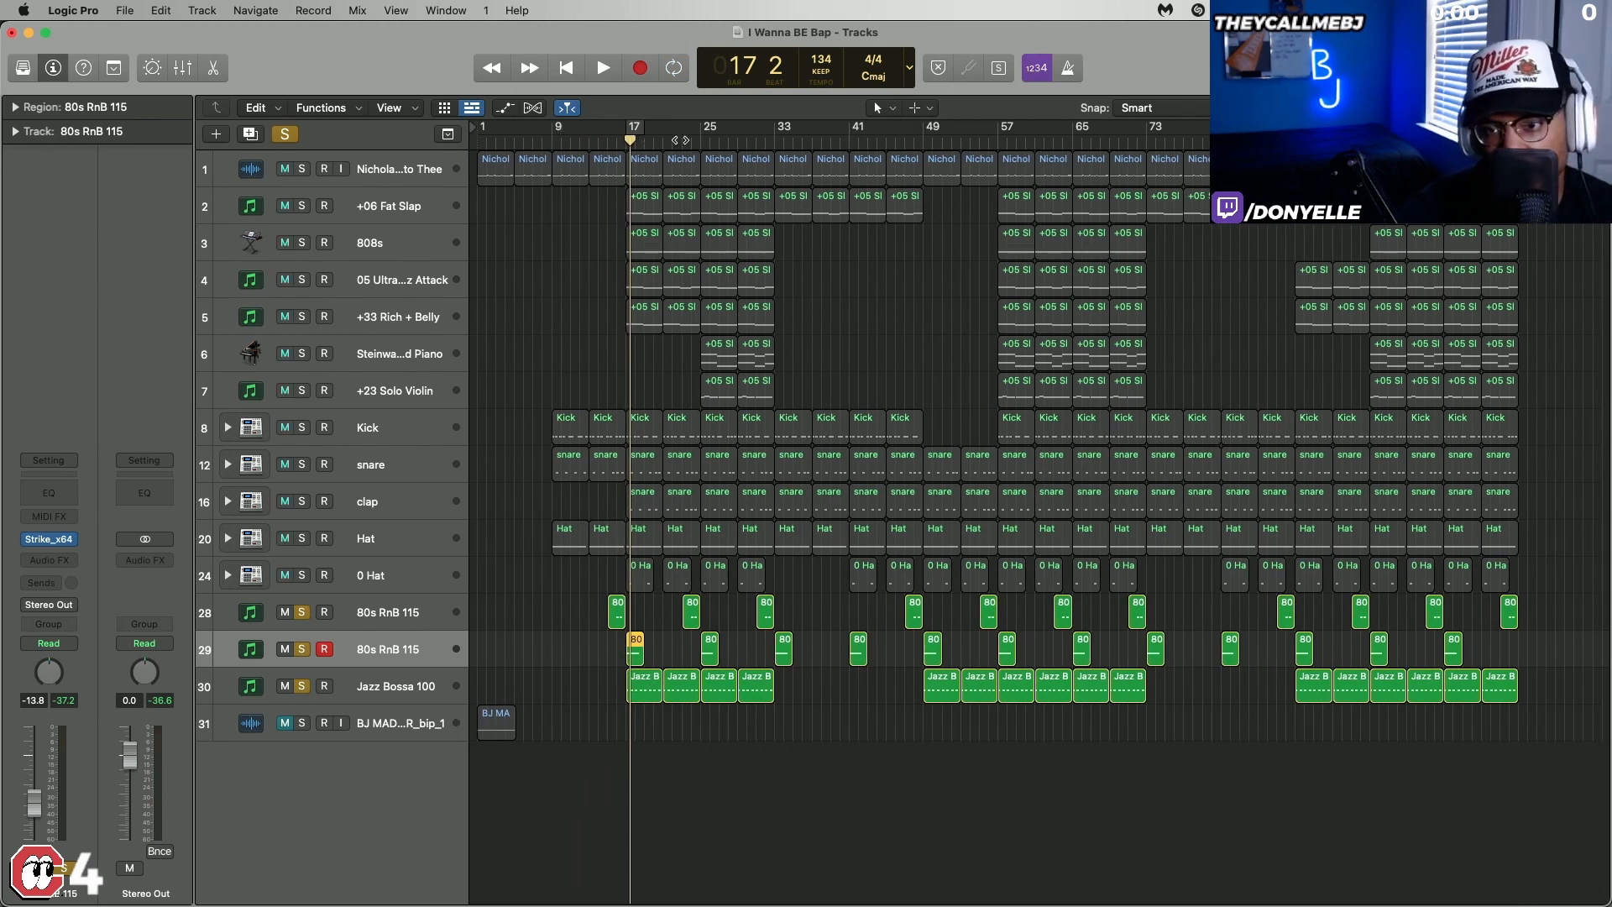
pyautogui.hscroll(1, 938, 155)
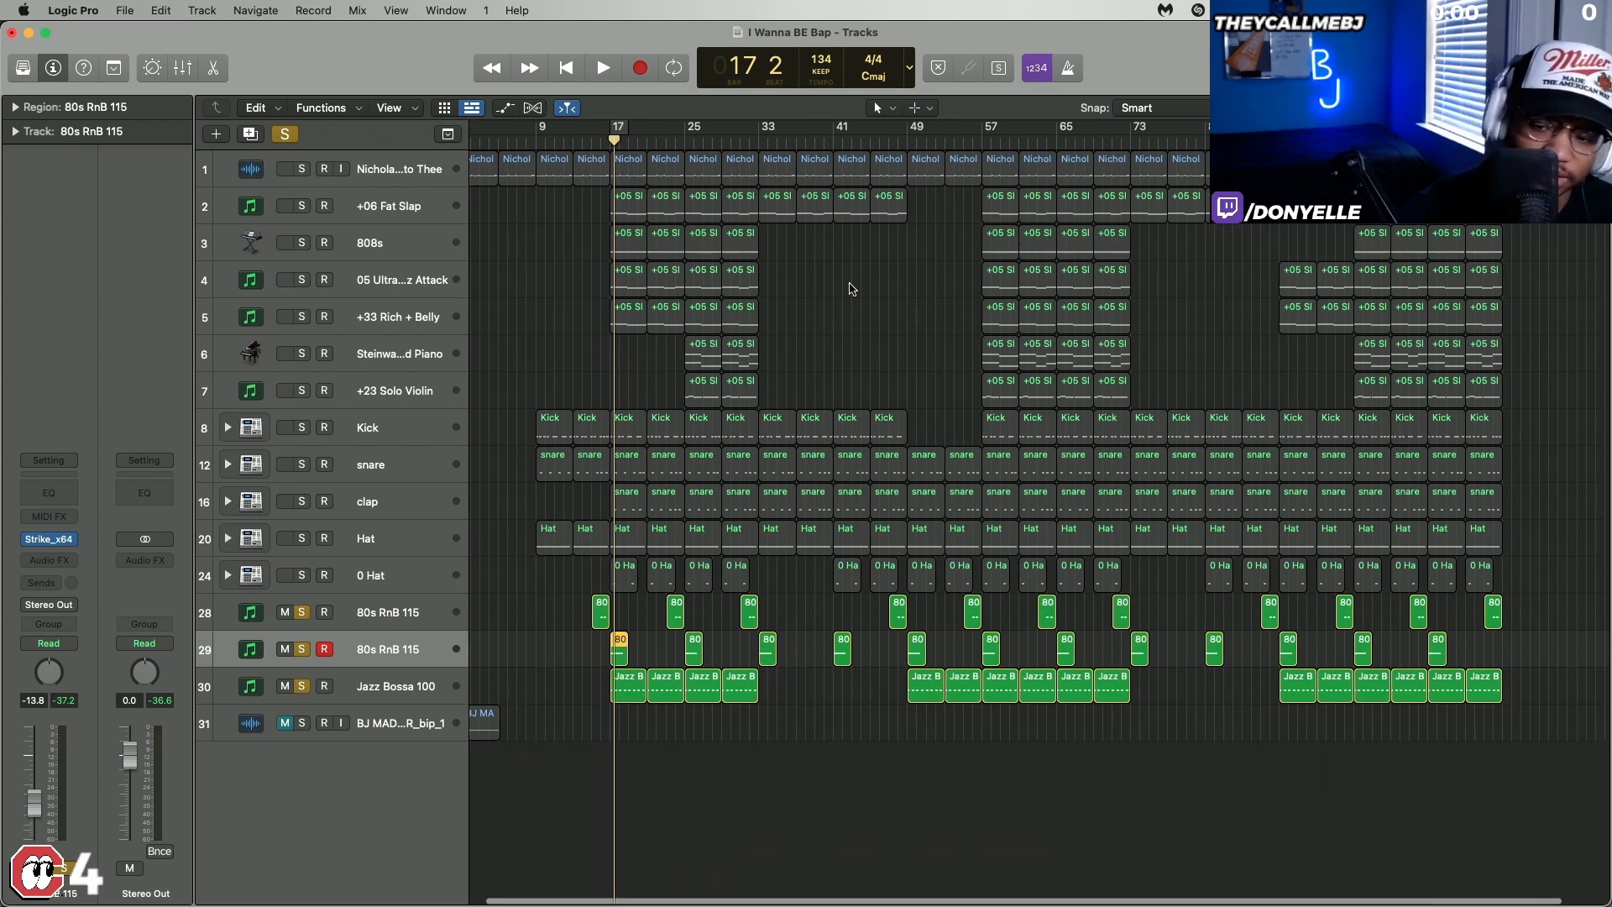
pyautogui.hscroll(-1, 852, 289)
pyautogui.hscroll(1, 853, 289)
pyautogui.press('Return')
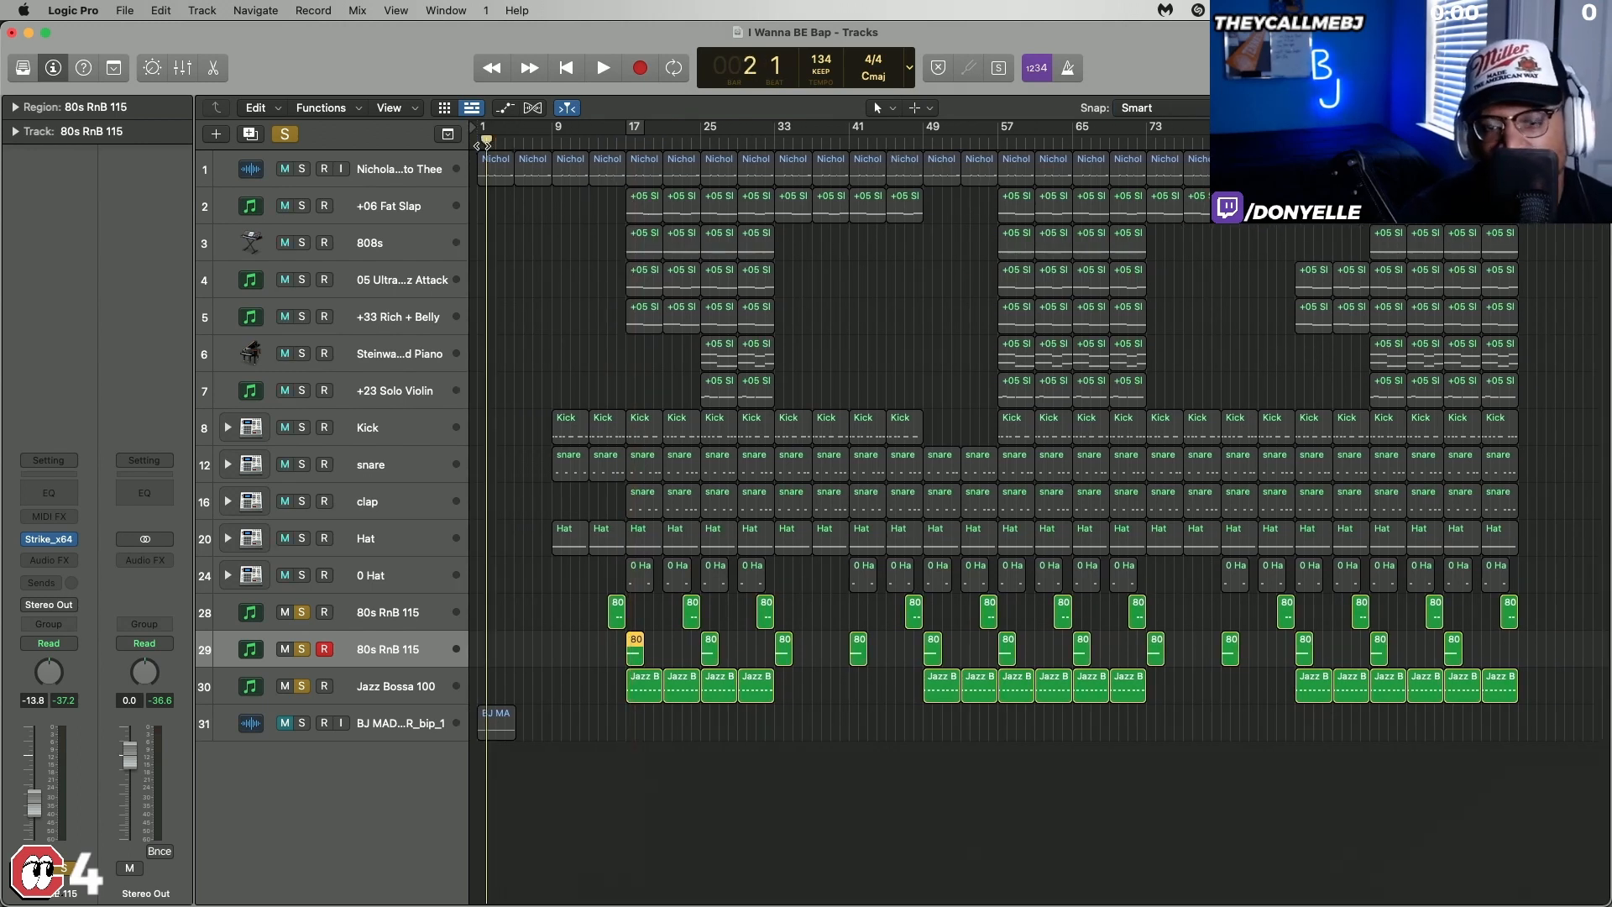
# Step: Clear all solos, and unmute and solo the BJ MAD...R_bip_1 audio track
pyautogui.click(286, 135)
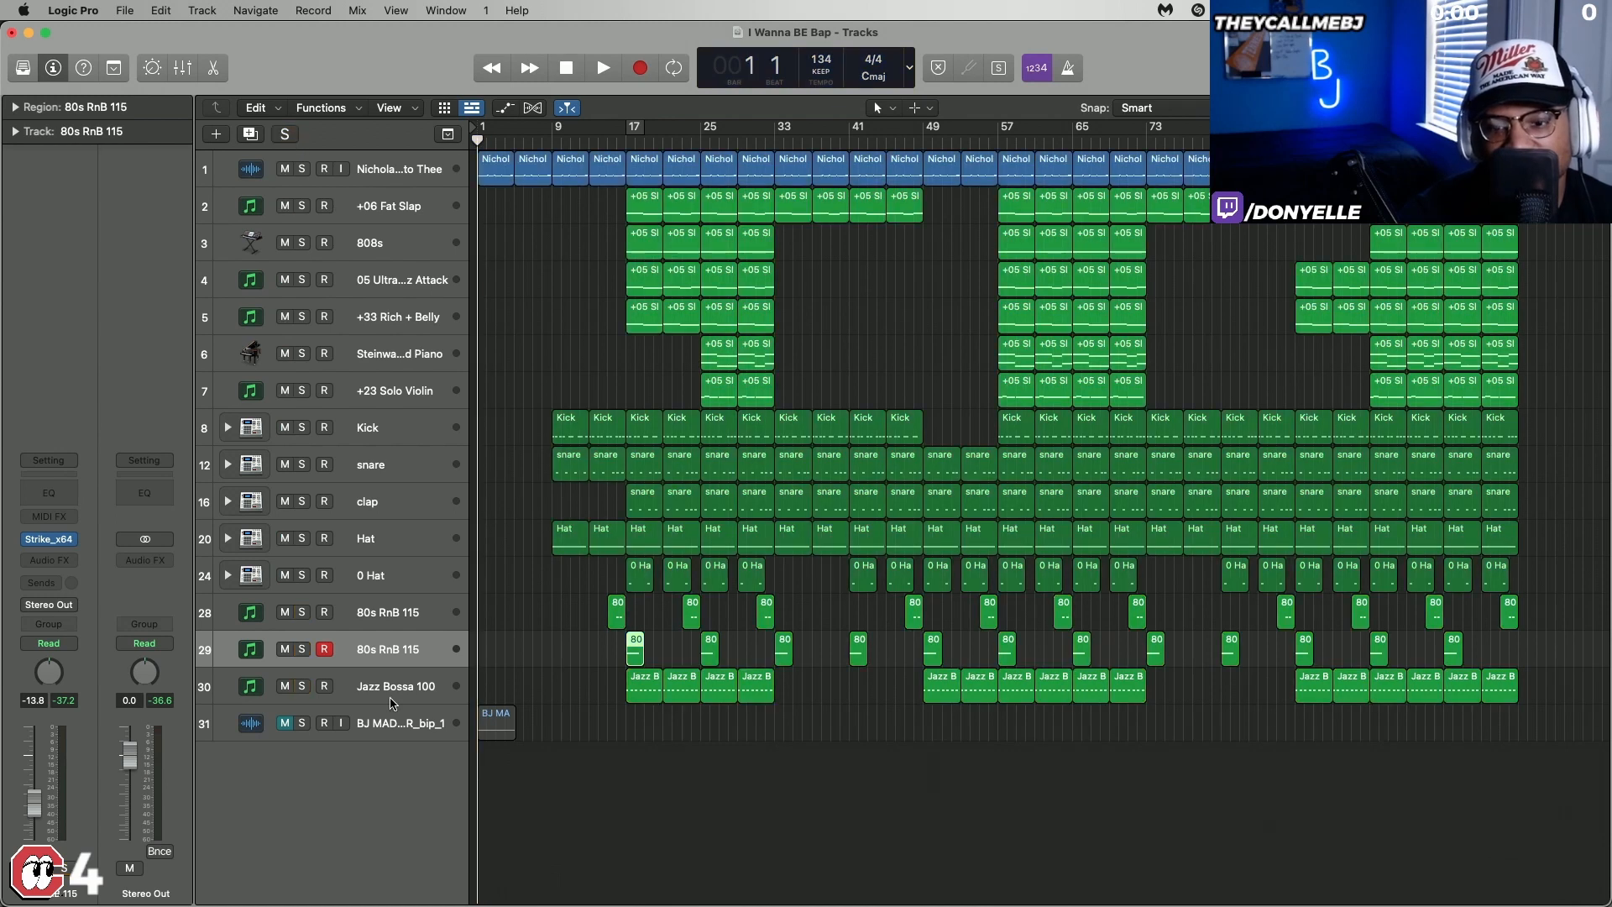
pyautogui.click(288, 724)
pyautogui.click(301, 723)
pyautogui.click(399, 724)
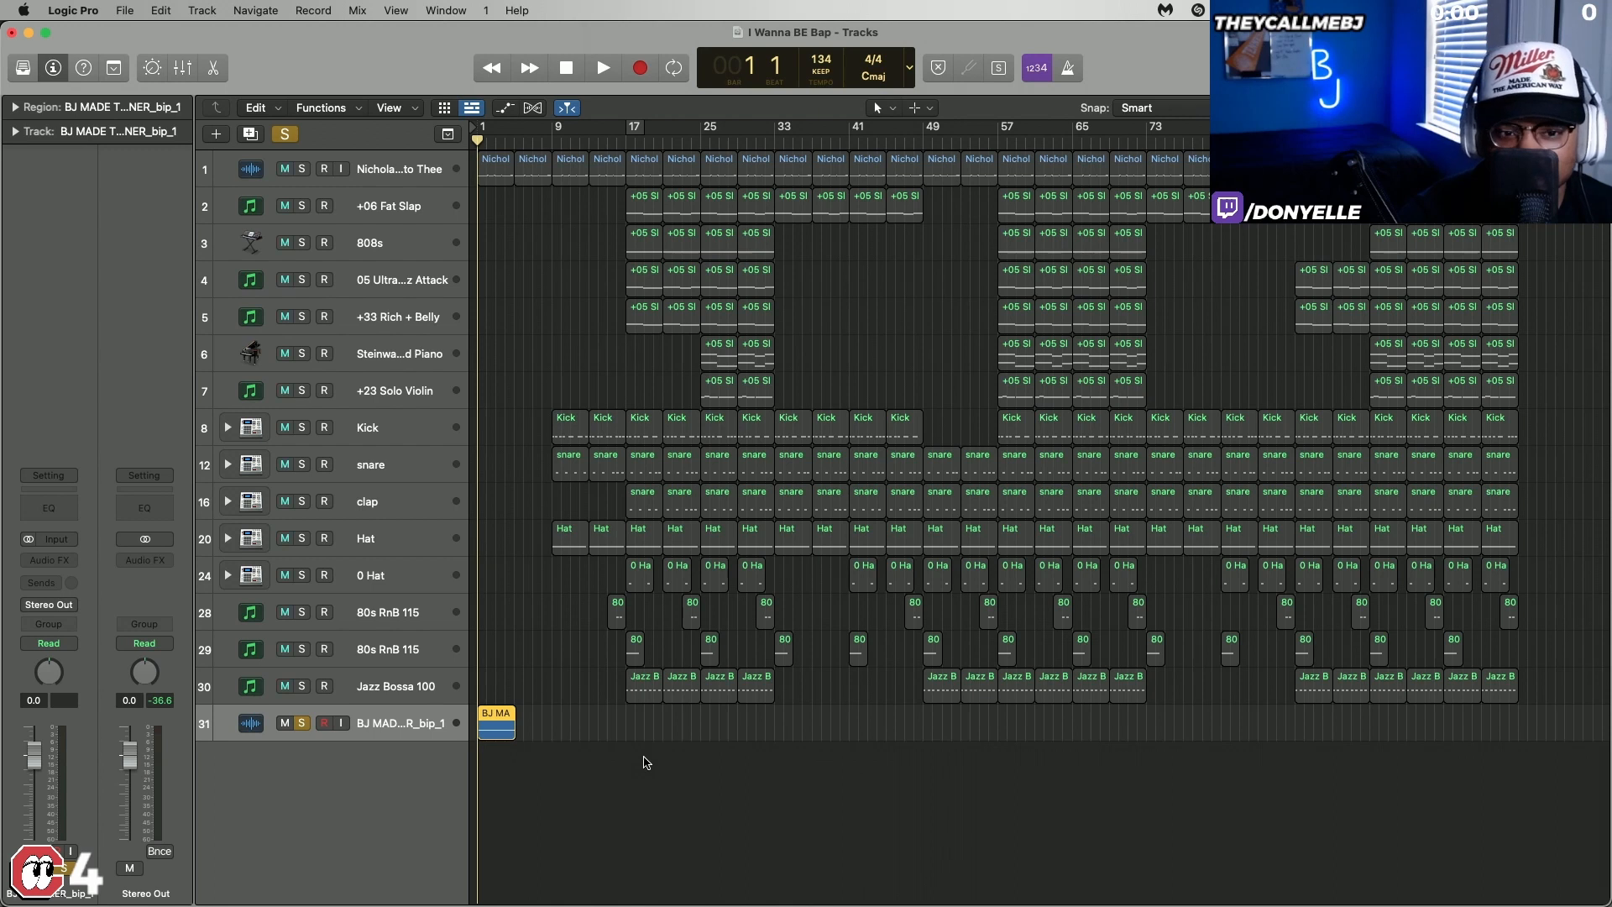
# Step: Play the soloed audio track from bar 1, return to the project start, and clear the solo
pyautogui.press('space')
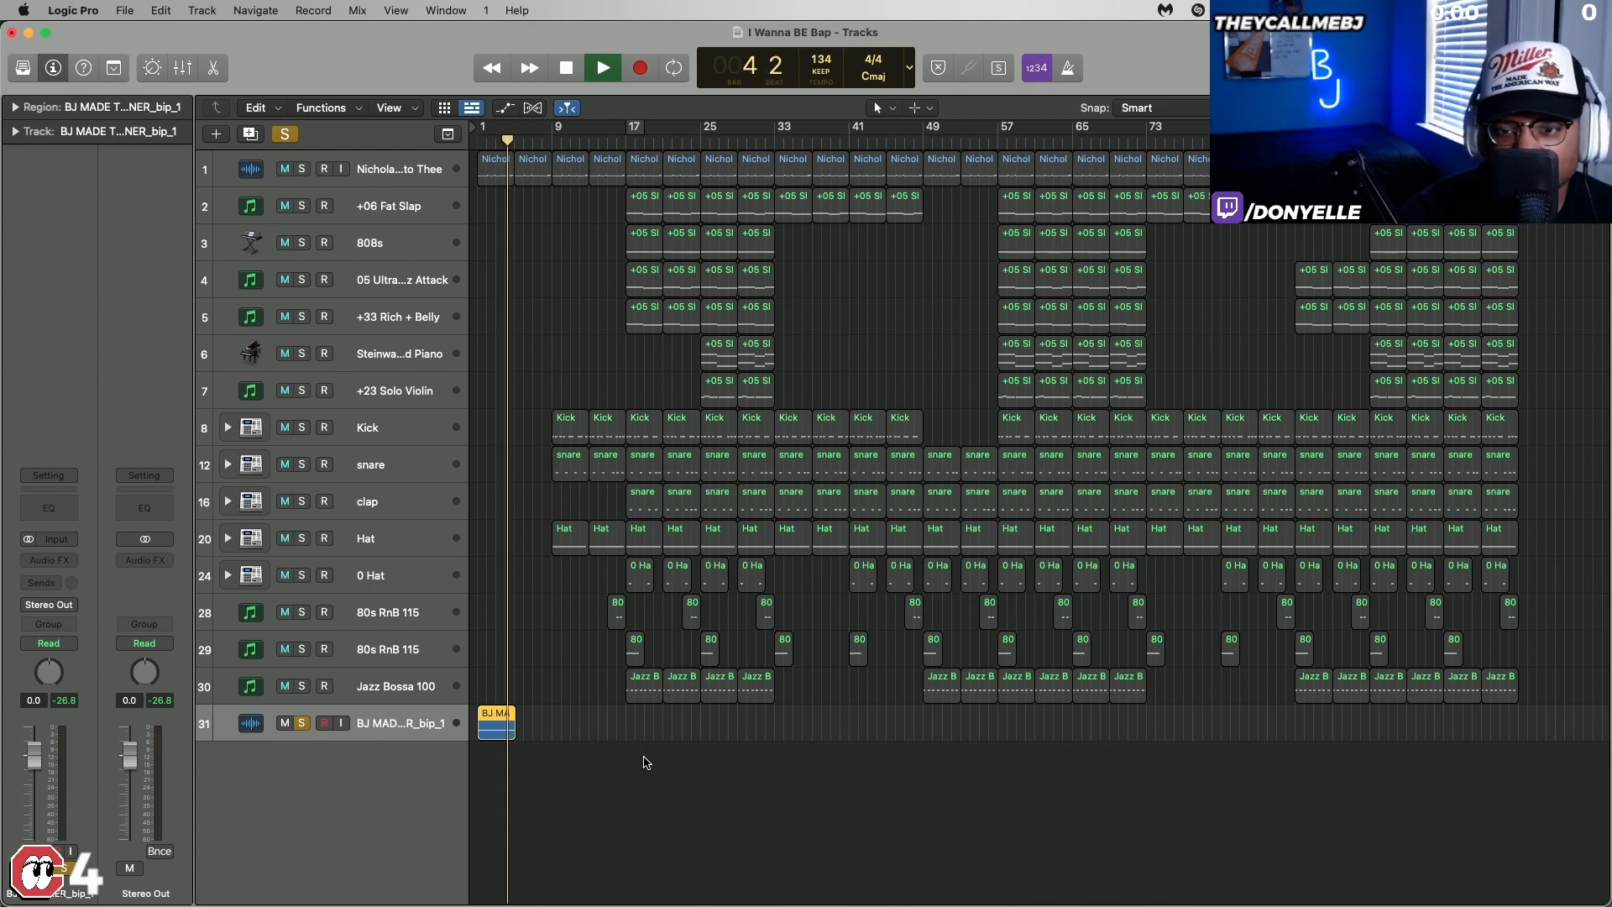
pyautogui.press('space')
pyautogui.press('Return')
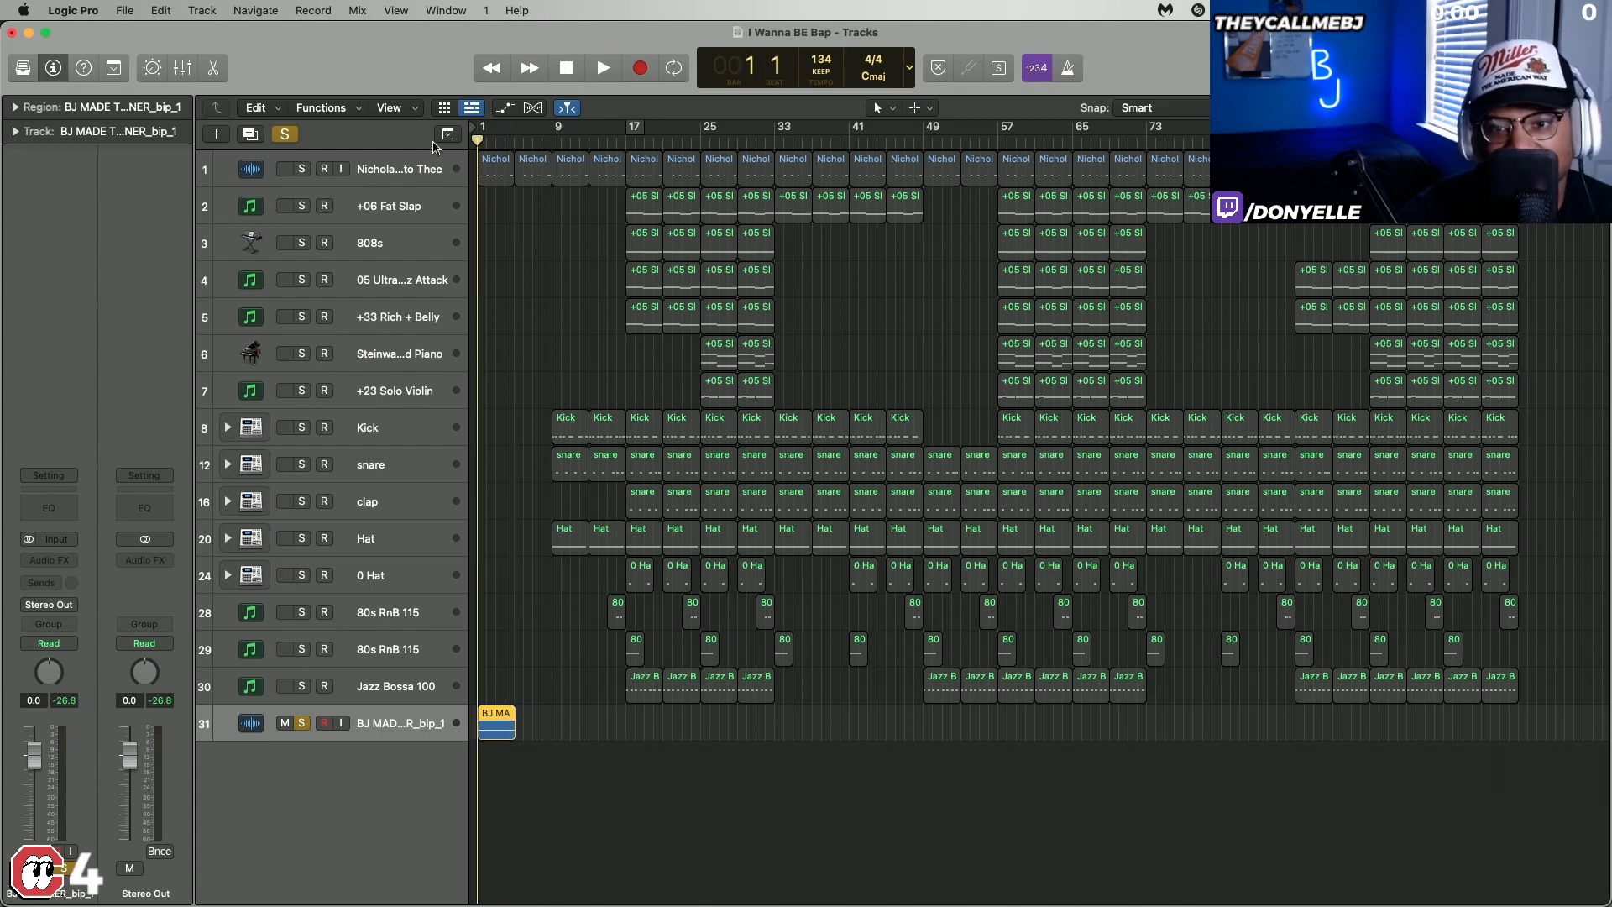
pyautogui.click(288, 136)
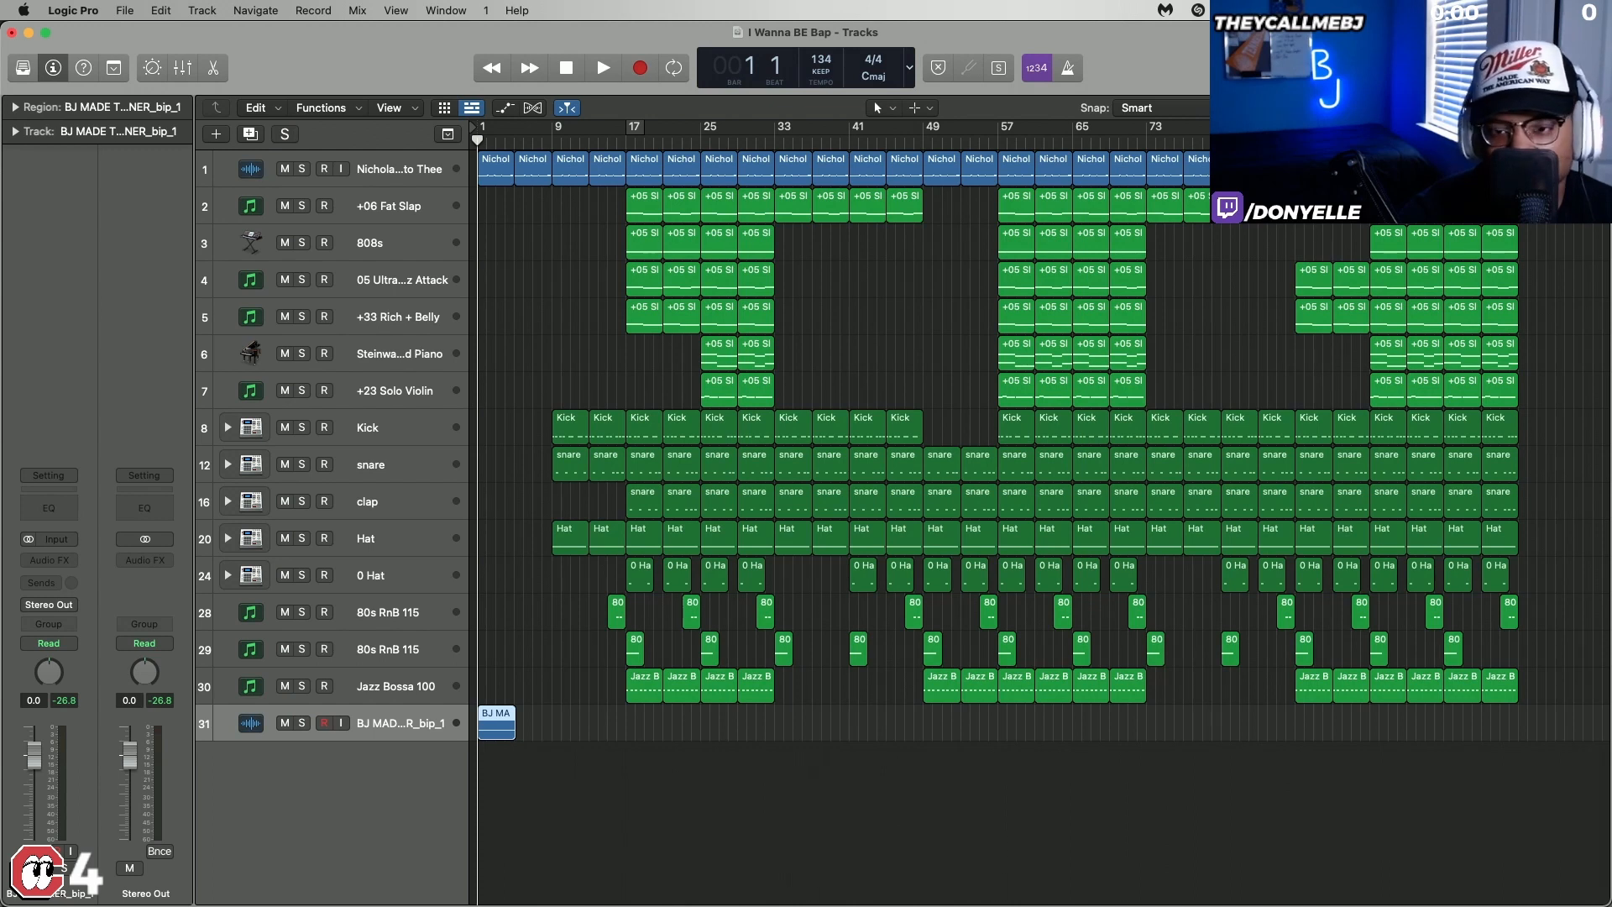
pyautogui.press('super+Up')
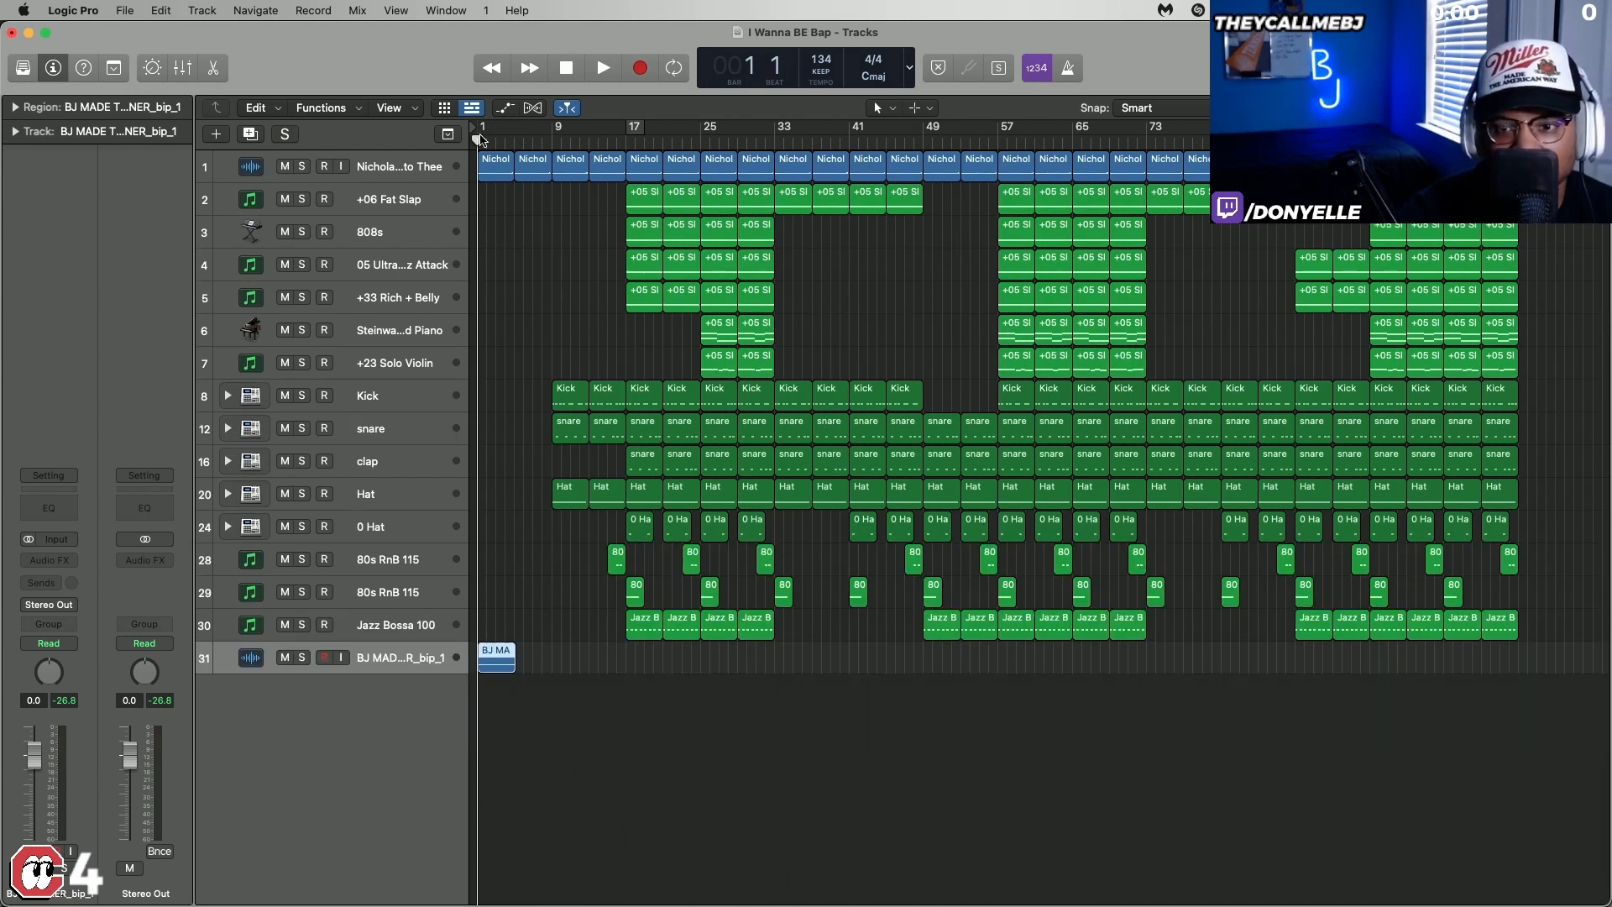